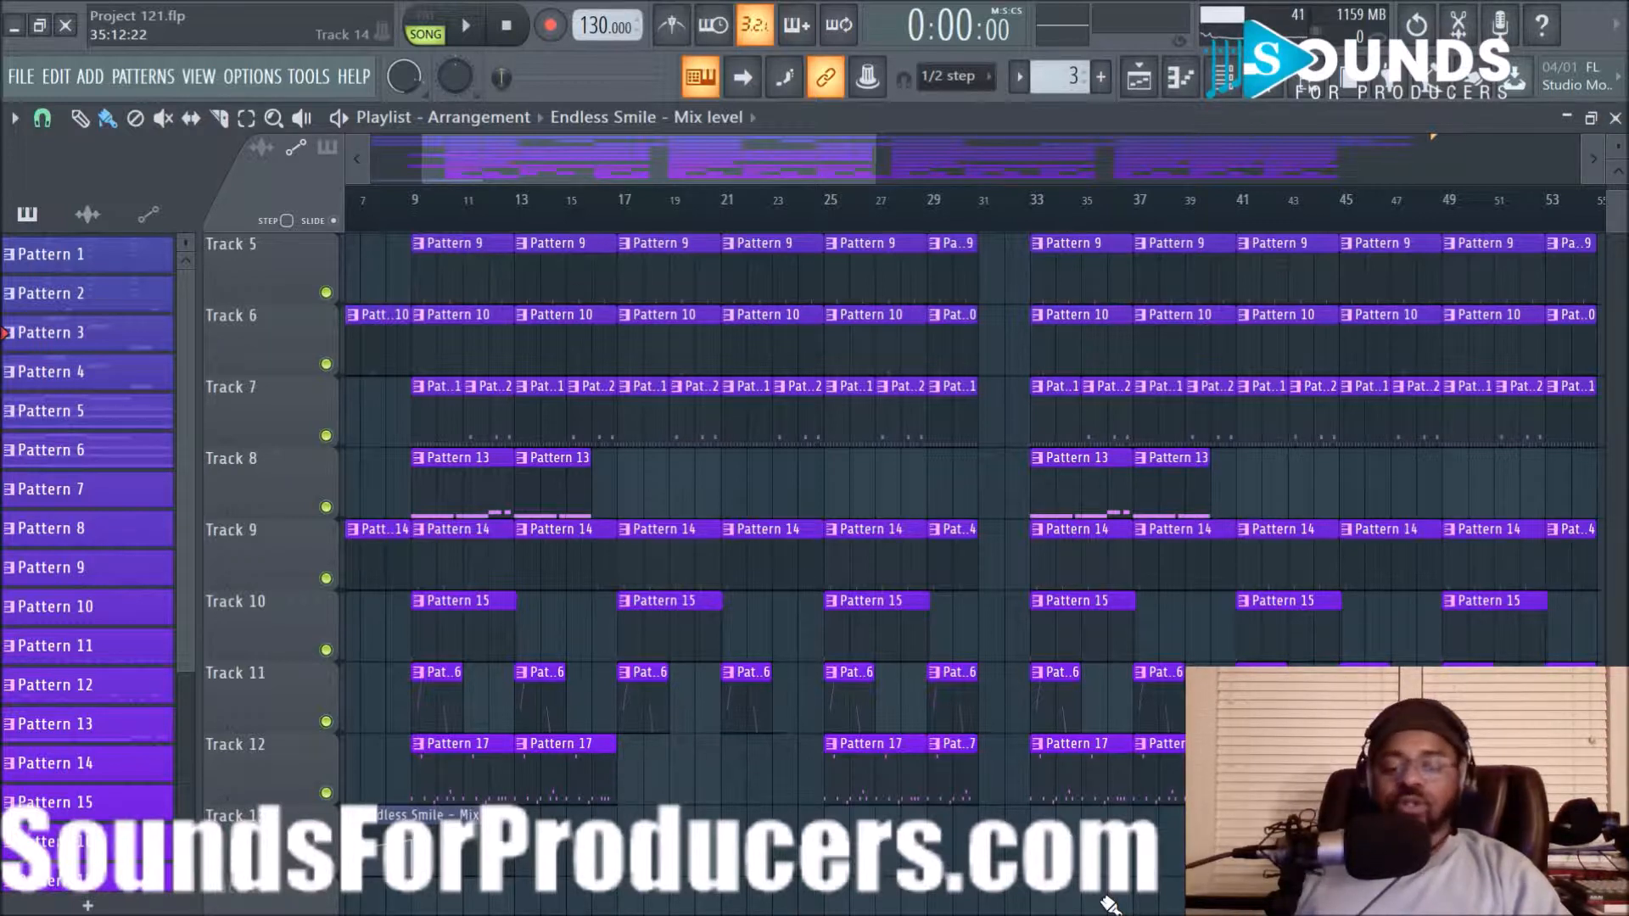
Look over the pattern clips across the playlist arrangement from the first bar onward
{"action": "left_click_drag", "start_coordinate": [687, 162], "coordinate": [577, 158]}
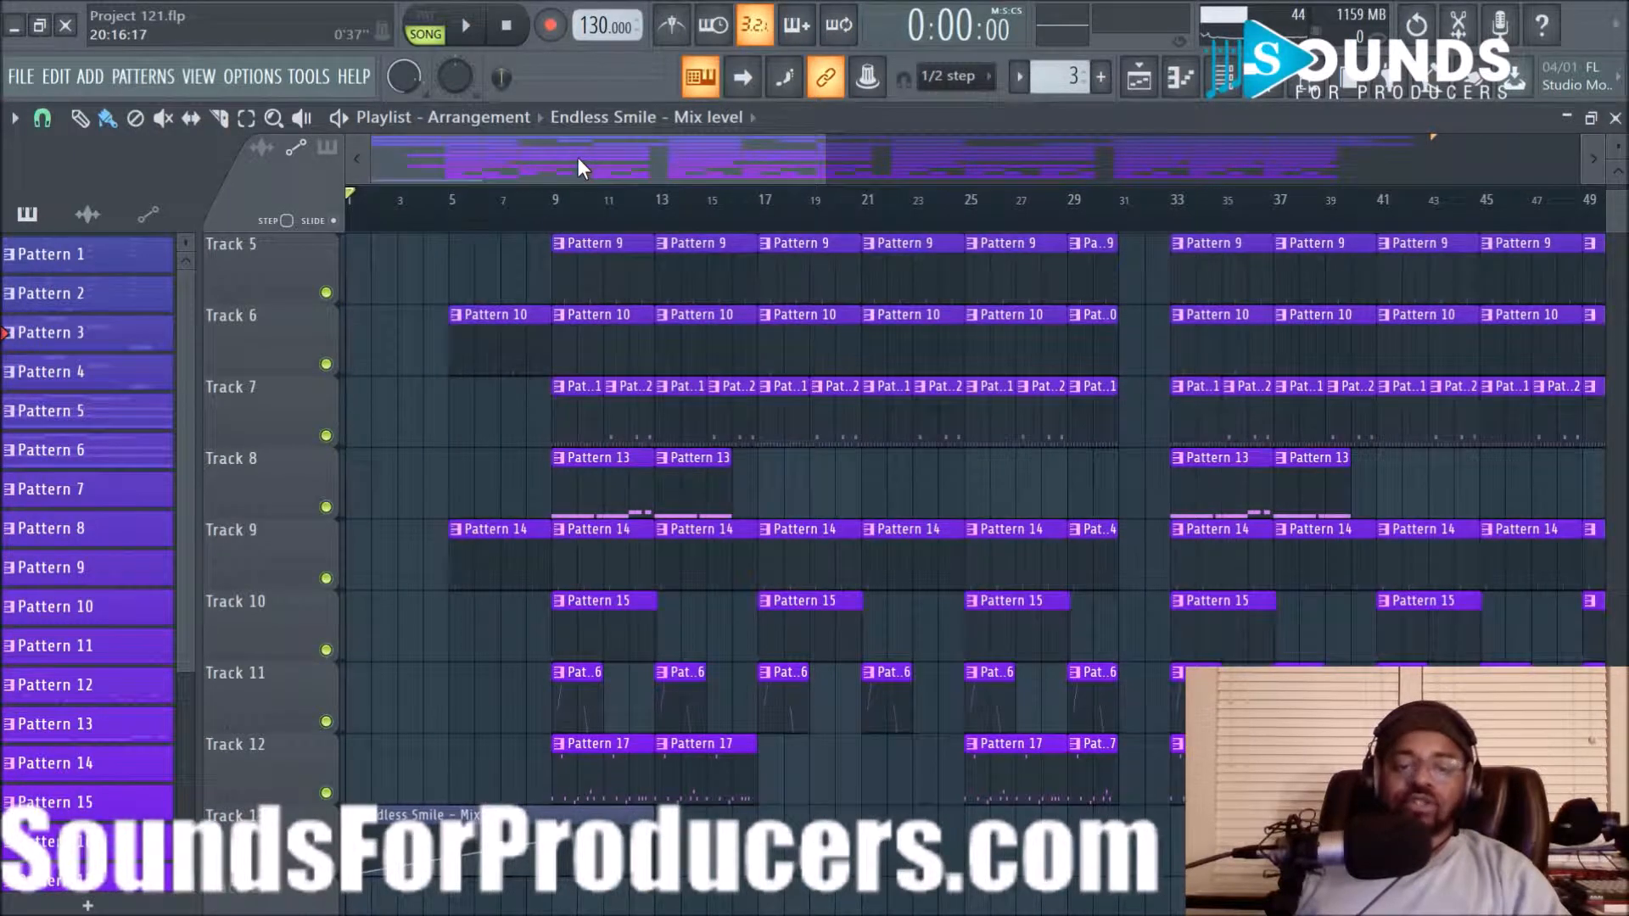
{"action": "scroll", "coordinate": [1128, 467], "scroll_direction": "up", "scroll_amount": 4}
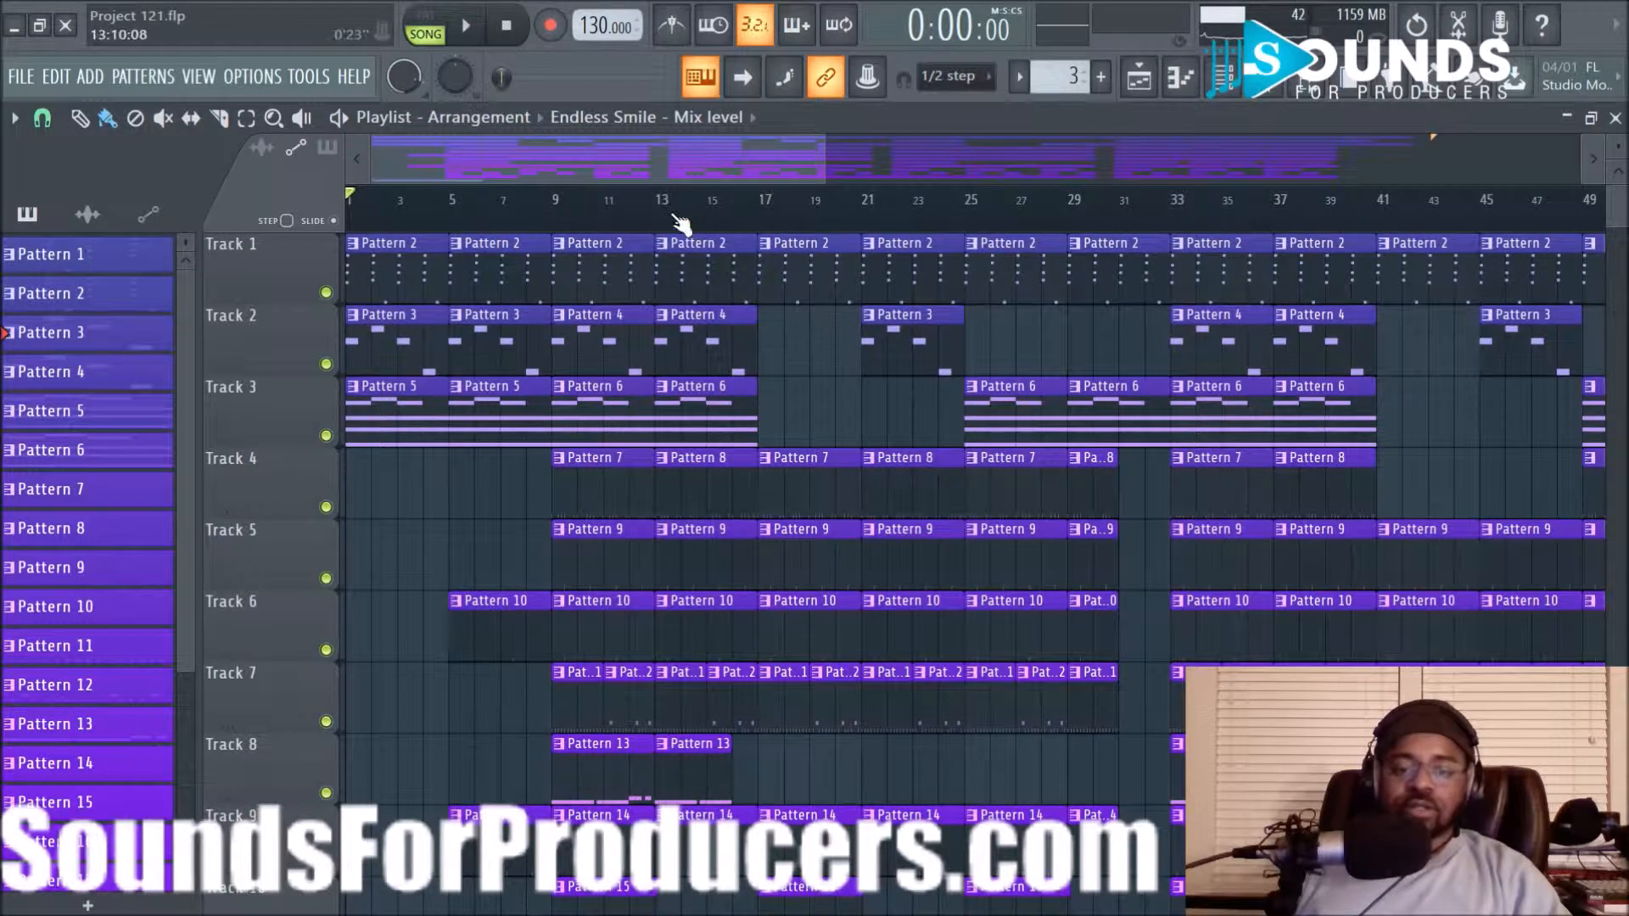
{"action": "scroll", "coordinate": [679, 223], "scroll_direction": "down", "scroll_amount": 2}
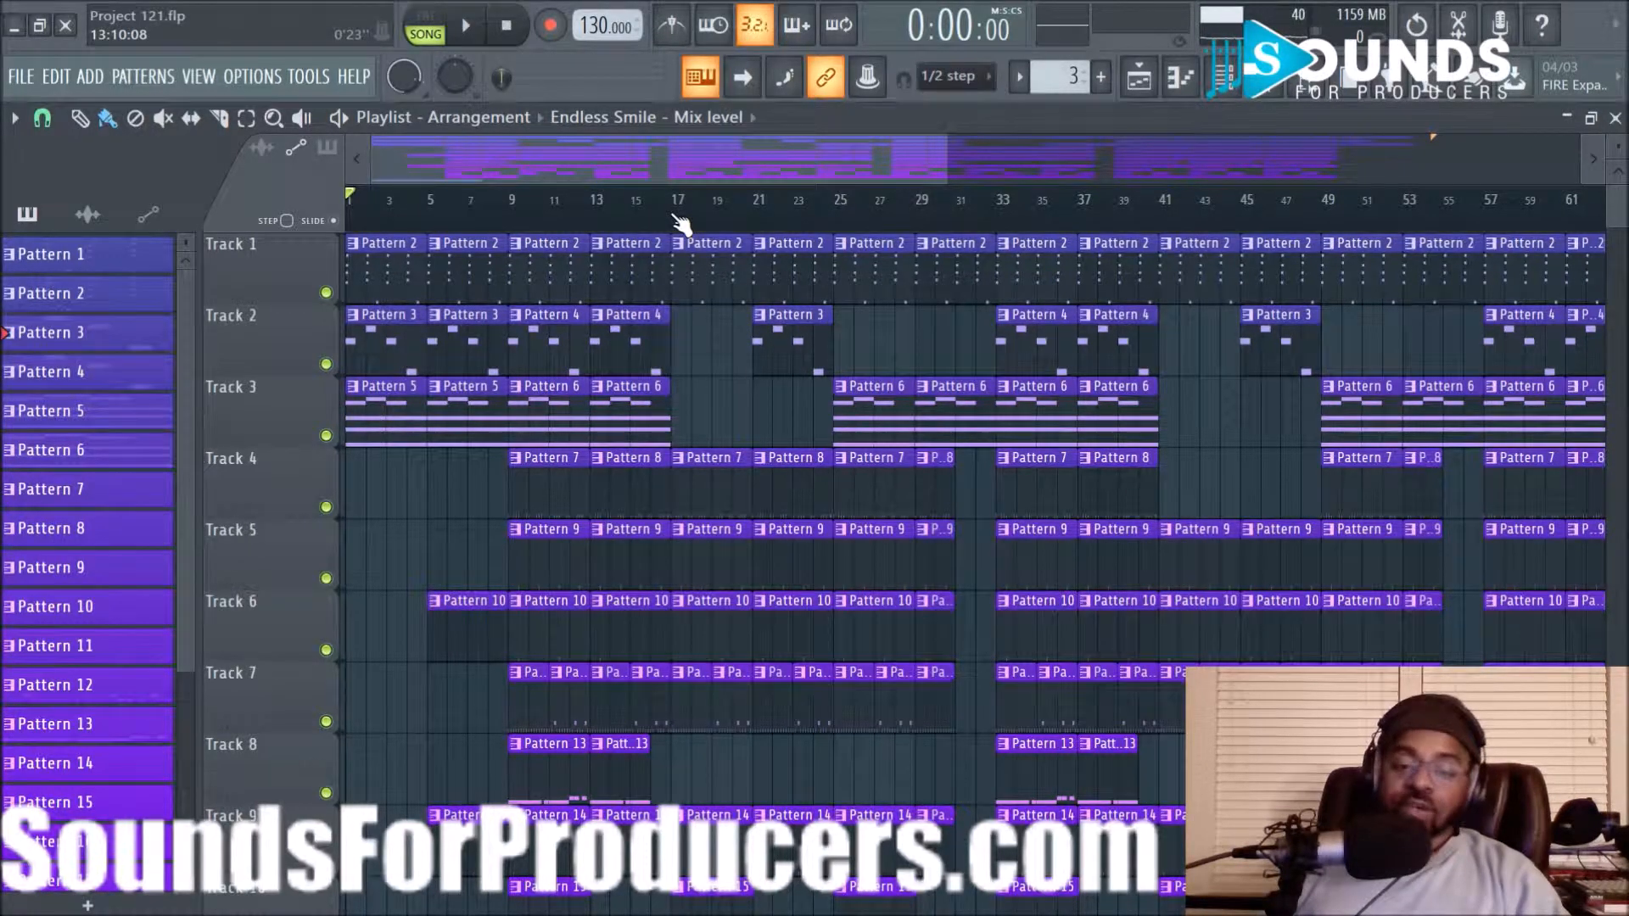
{"action": "scroll", "coordinate": [679, 222], "scroll_direction": "up", "scroll_amount": 5}
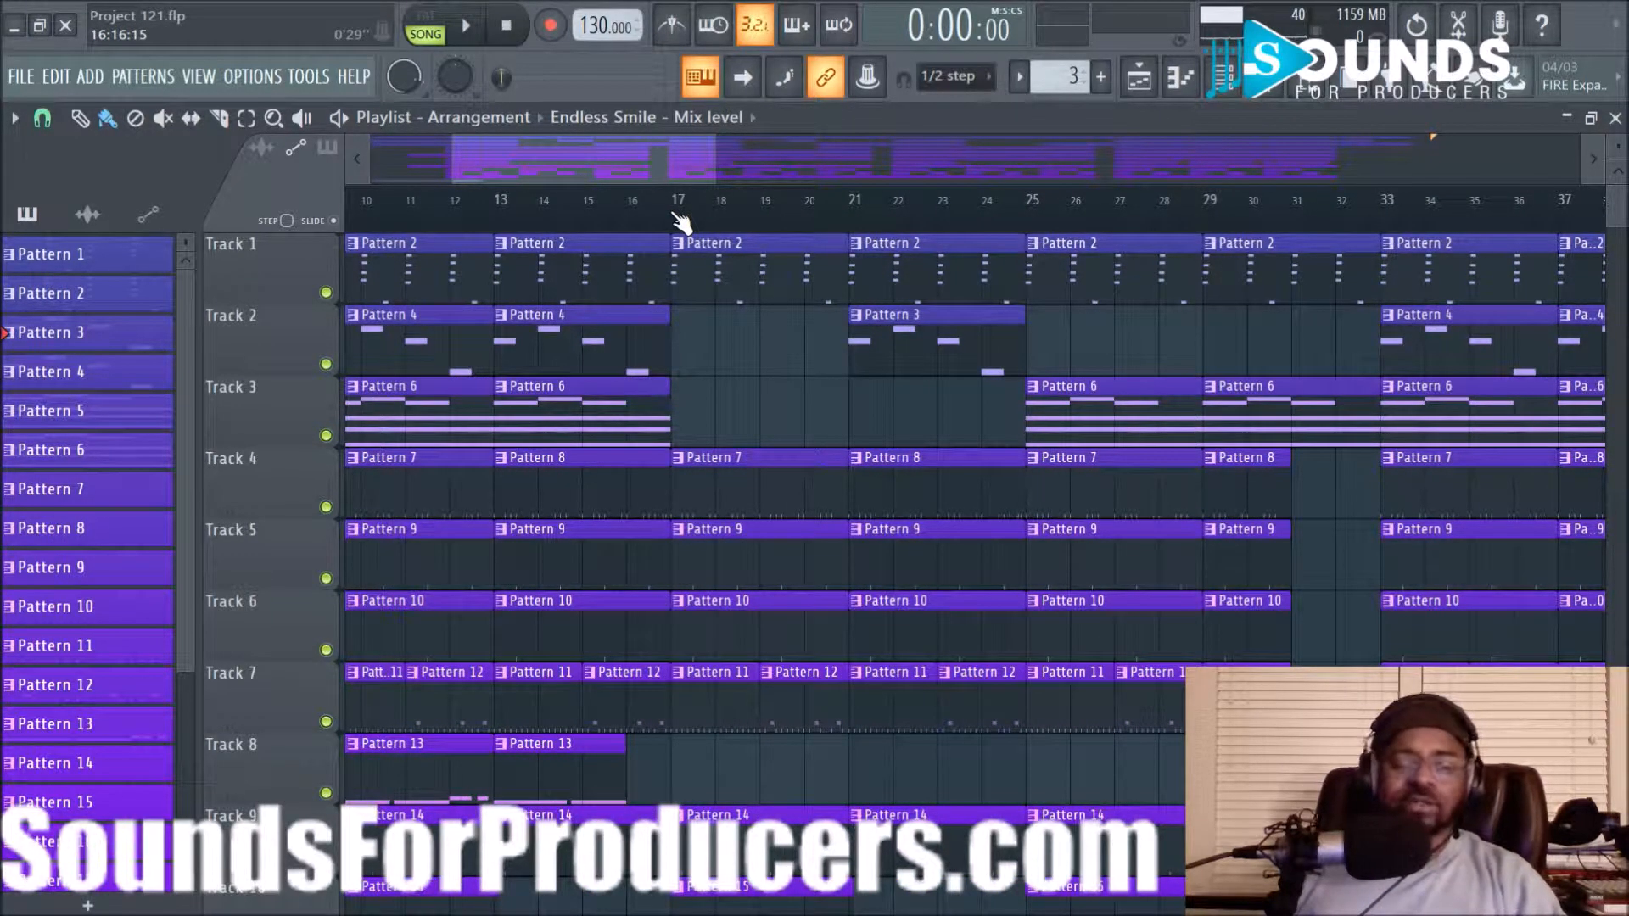
{"action": "left_click_drag", "start_coordinate": [630, 161], "coordinate": [441, 162]}
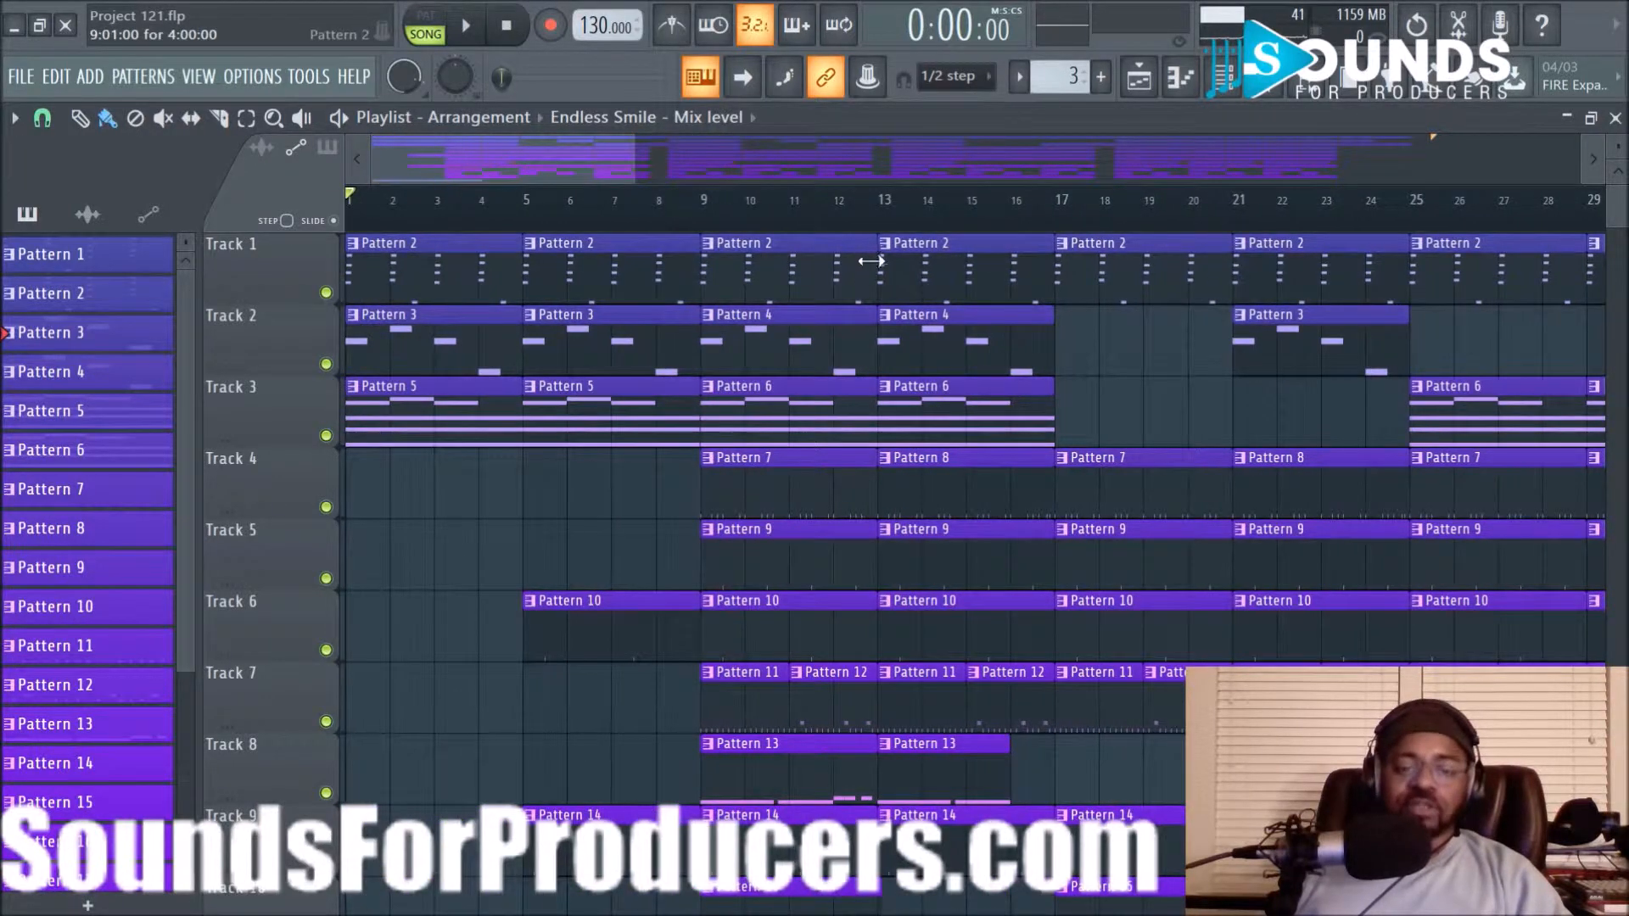
{"action": "scroll", "coordinate": [874, 280], "scroll_direction": "down", "scroll_amount": 4}
{"action": "scroll", "coordinate": [891, 462], "scroll_direction": "up", "scroll_amount": 4}
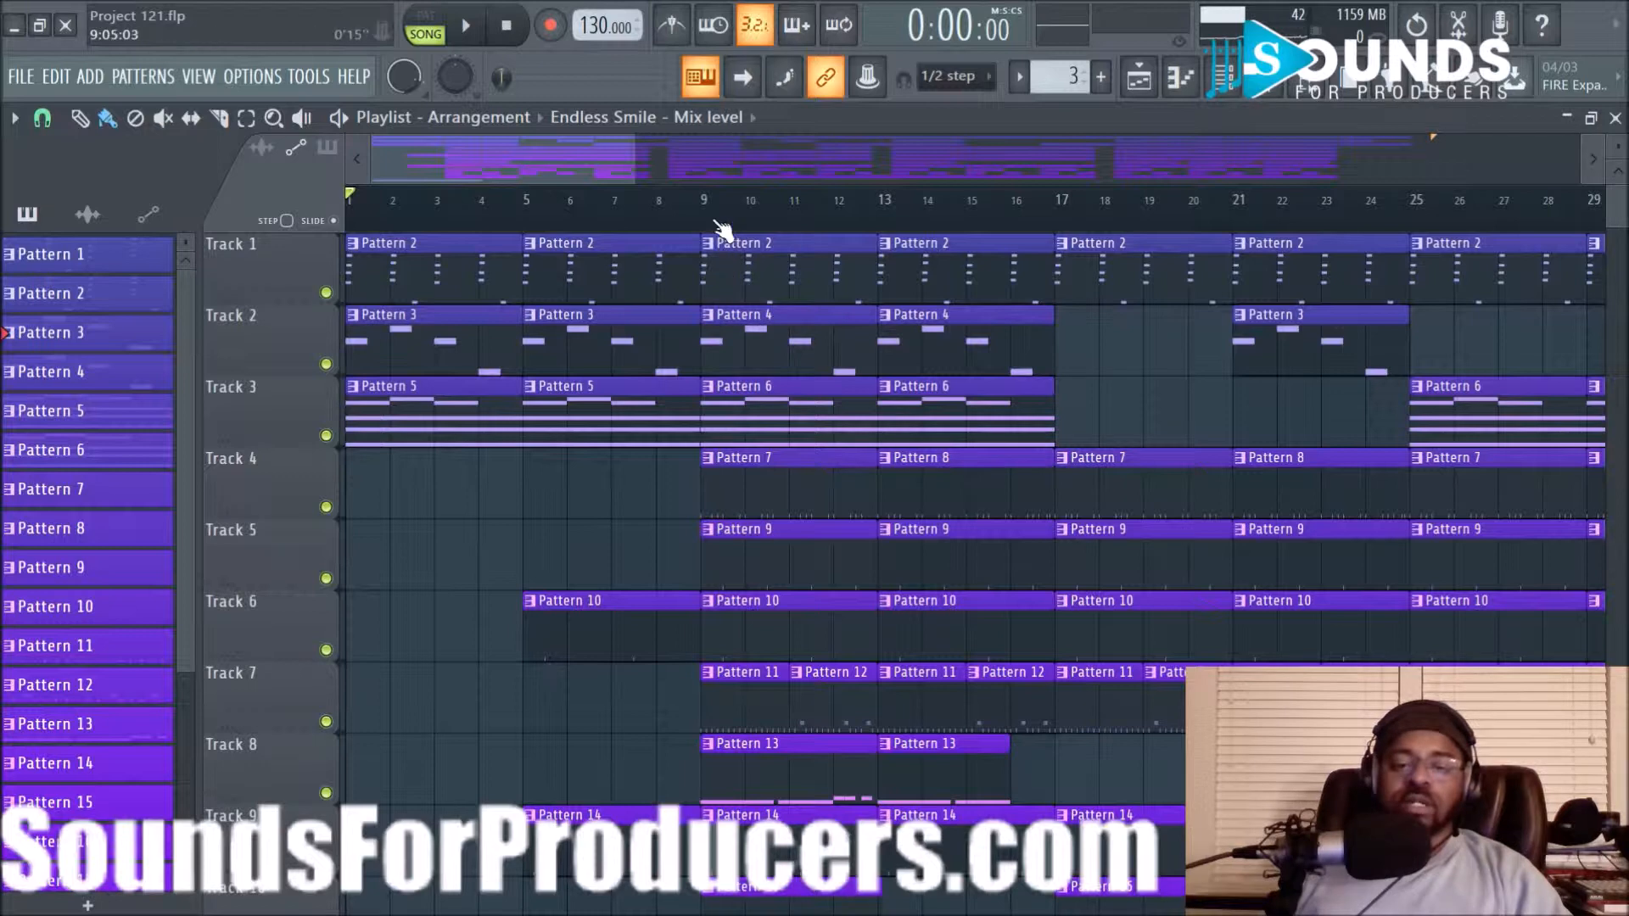
{"action": "scroll", "coordinate": [716, 228], "scroll_direction": "down", "scroll_amount": 2}
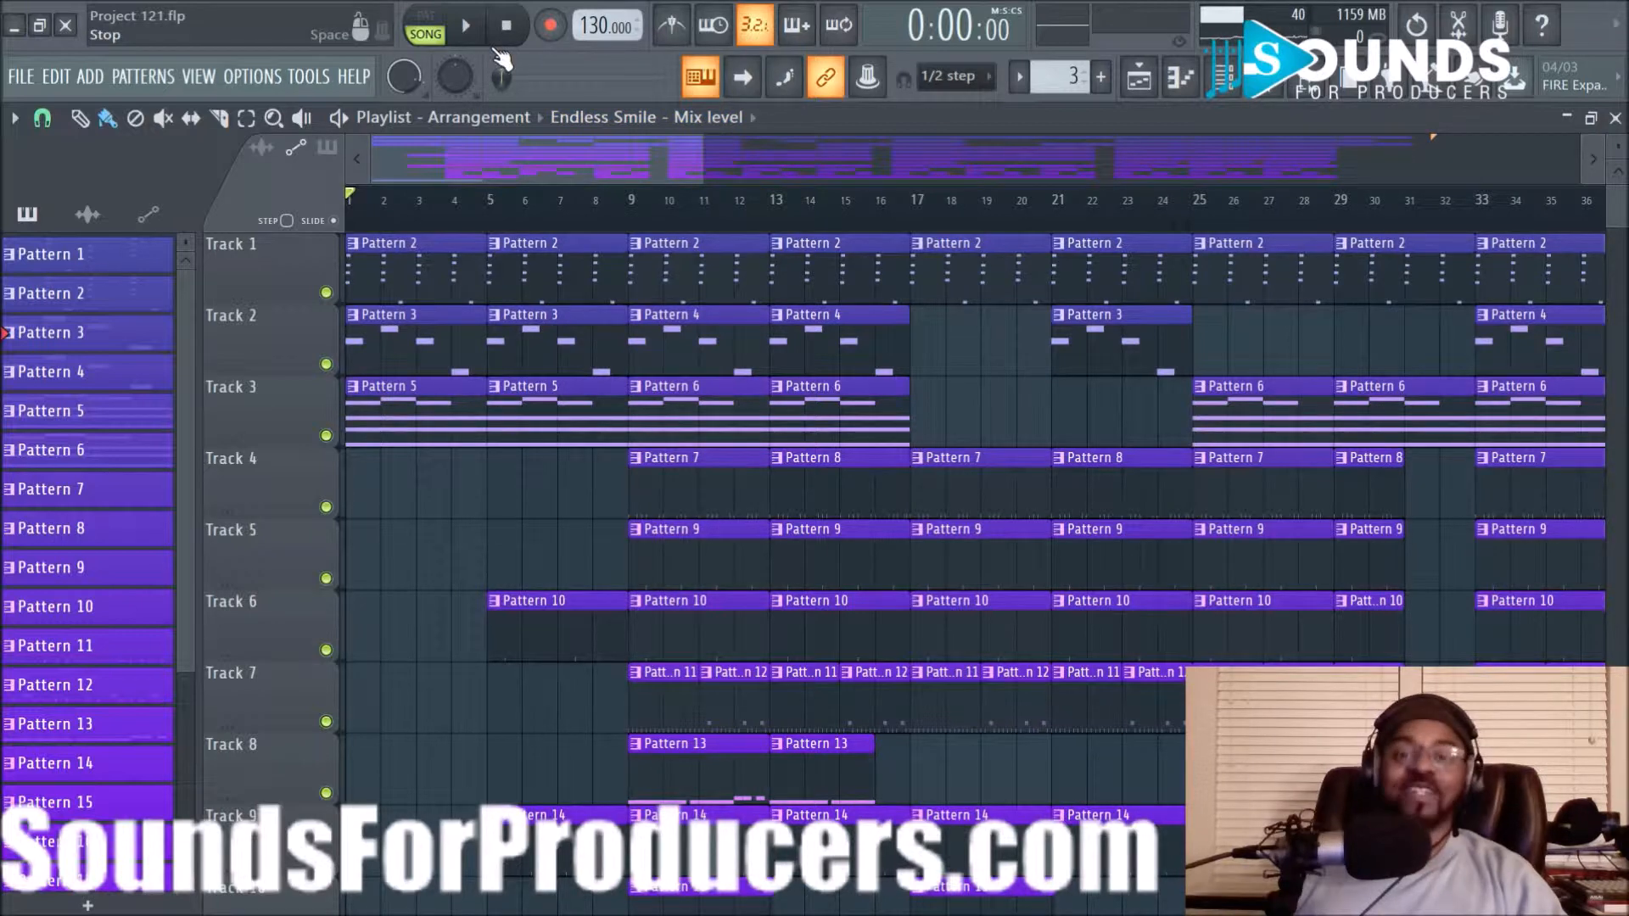
Play the whole arrangement from the beginning while reviewing the playlist tracks, and stop playback
{"action": "left_click", "coordinate": [469, 28]}
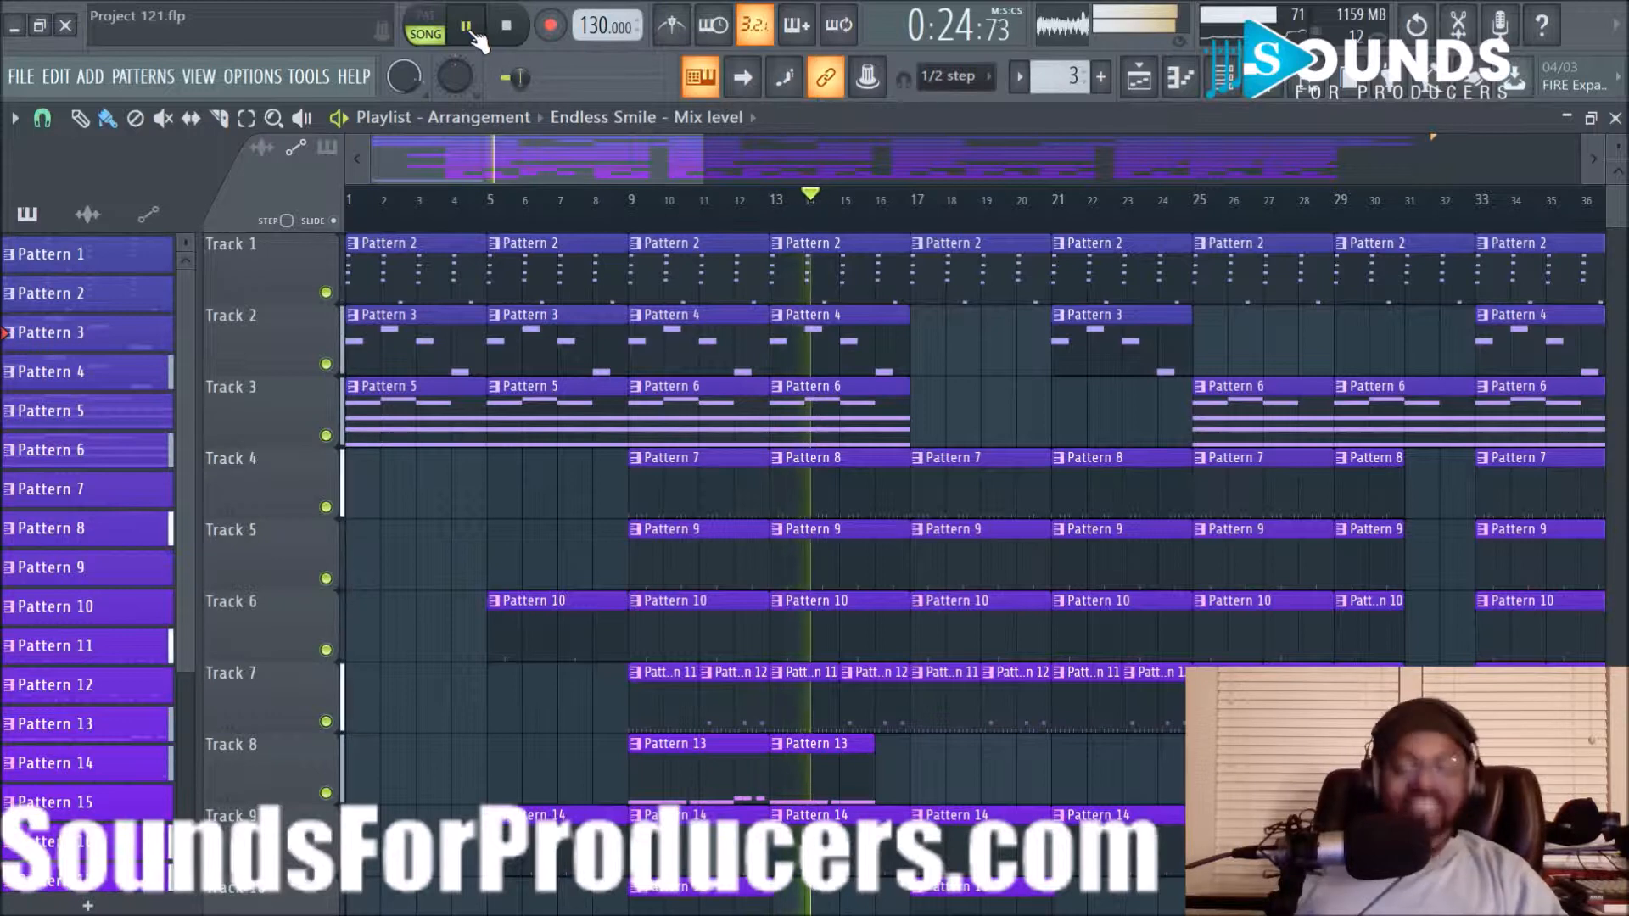
{"action": "scroll", "coordinate": [901, 364], "scroll_direction": "down", "scroll_amount": 5}
{"action": "scroll", "coordinate": [907, 407], "scroll_direction": "up", "scroll_amount": 4}
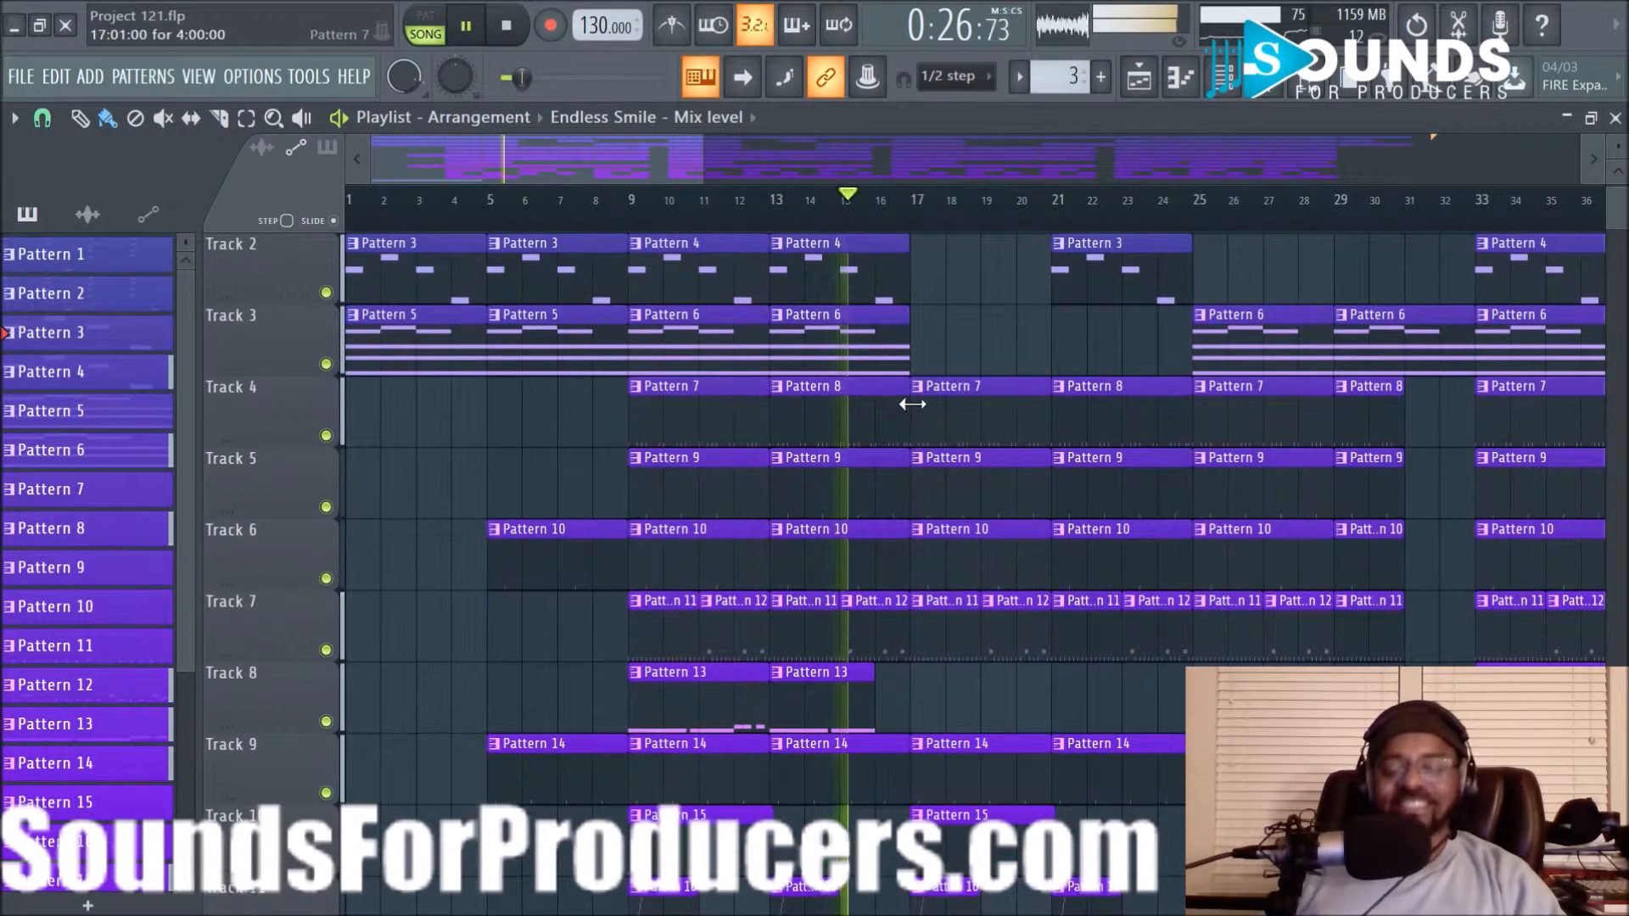
{"action": "scroll", "coordinate": [912, 404], "scroll_direction": "up", "scroll_amount": 1}
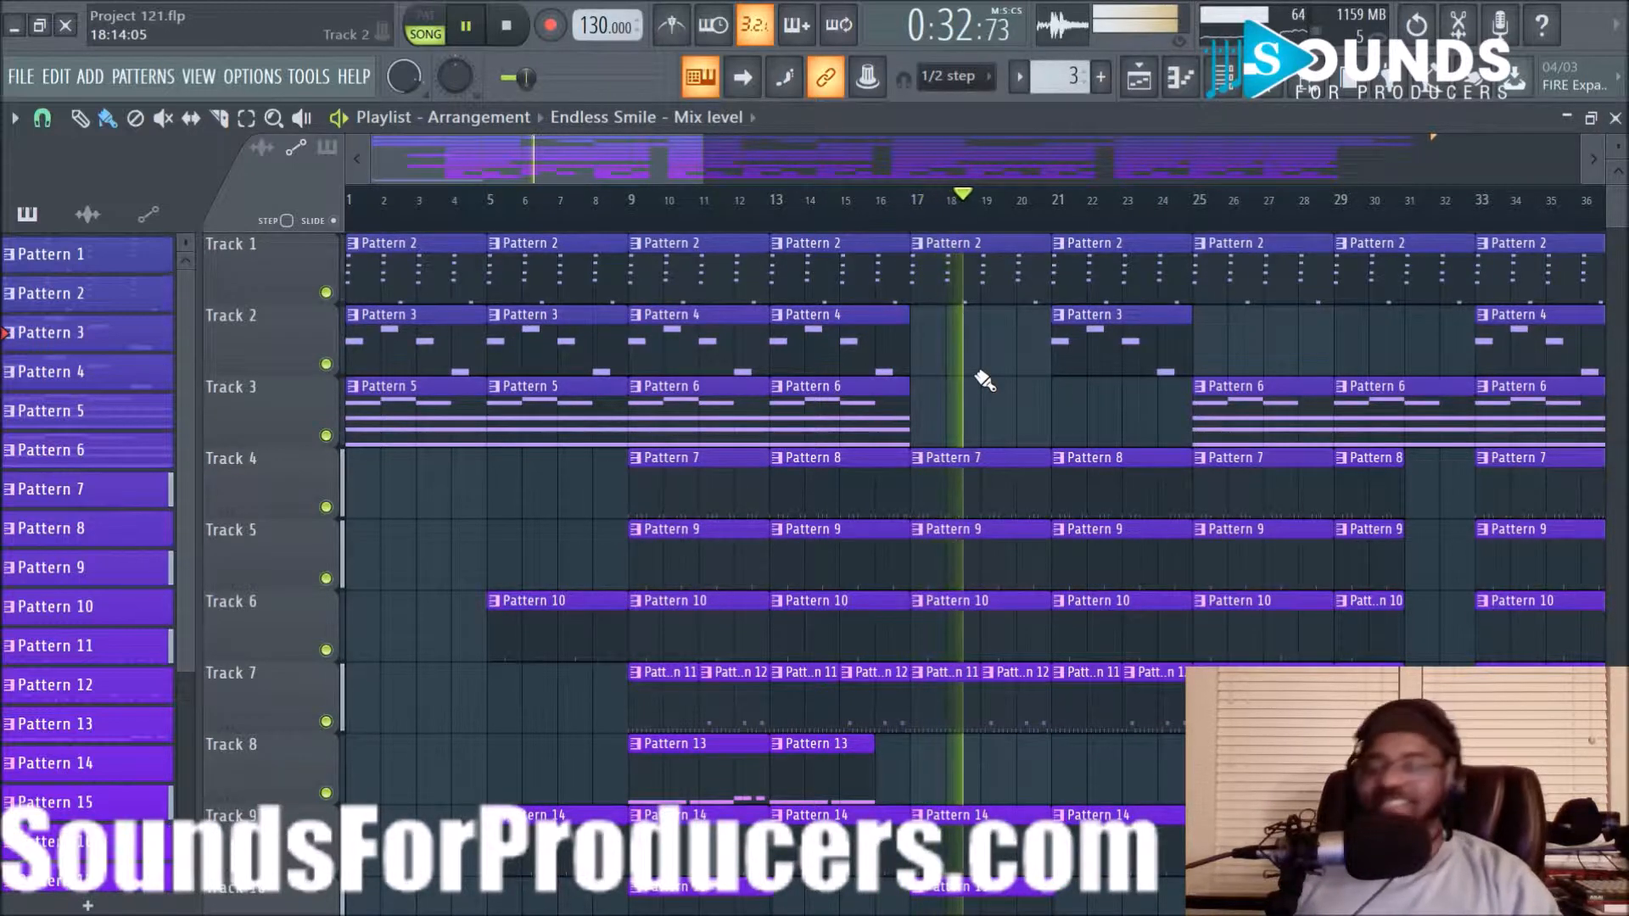
{"action": "scroll", "coordinate": [977, 378], "scroll_direction": "down", "scroll_amount": 3}
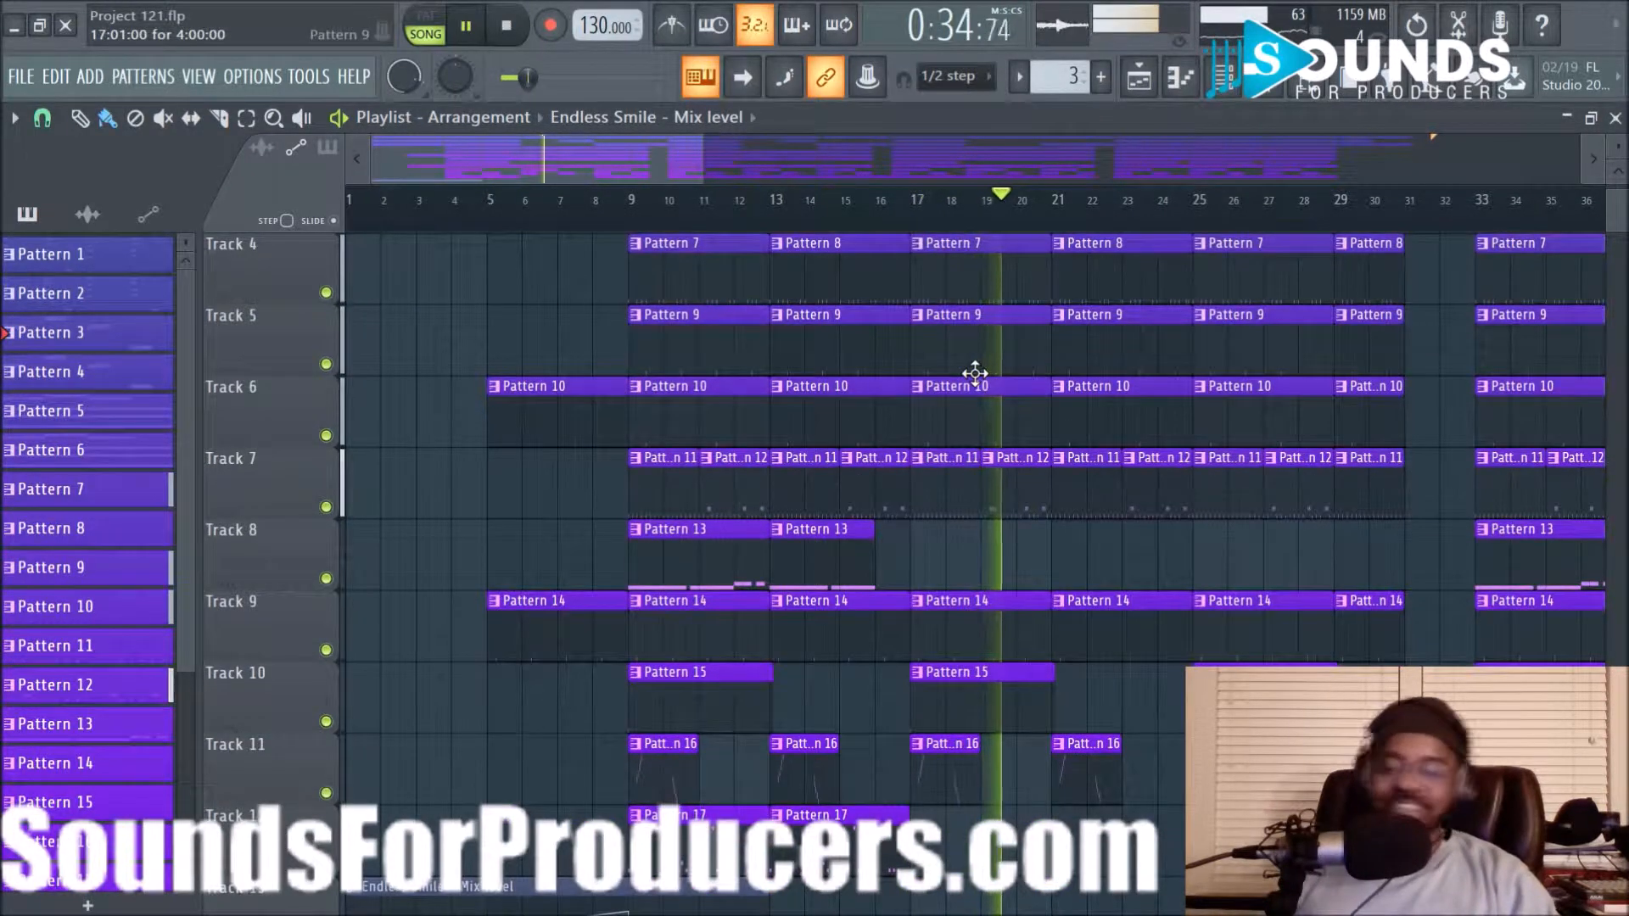
{"action": "scroll", "coordinate": [968, 376], "scroll_direction": "up", "scroll_amount": 2}
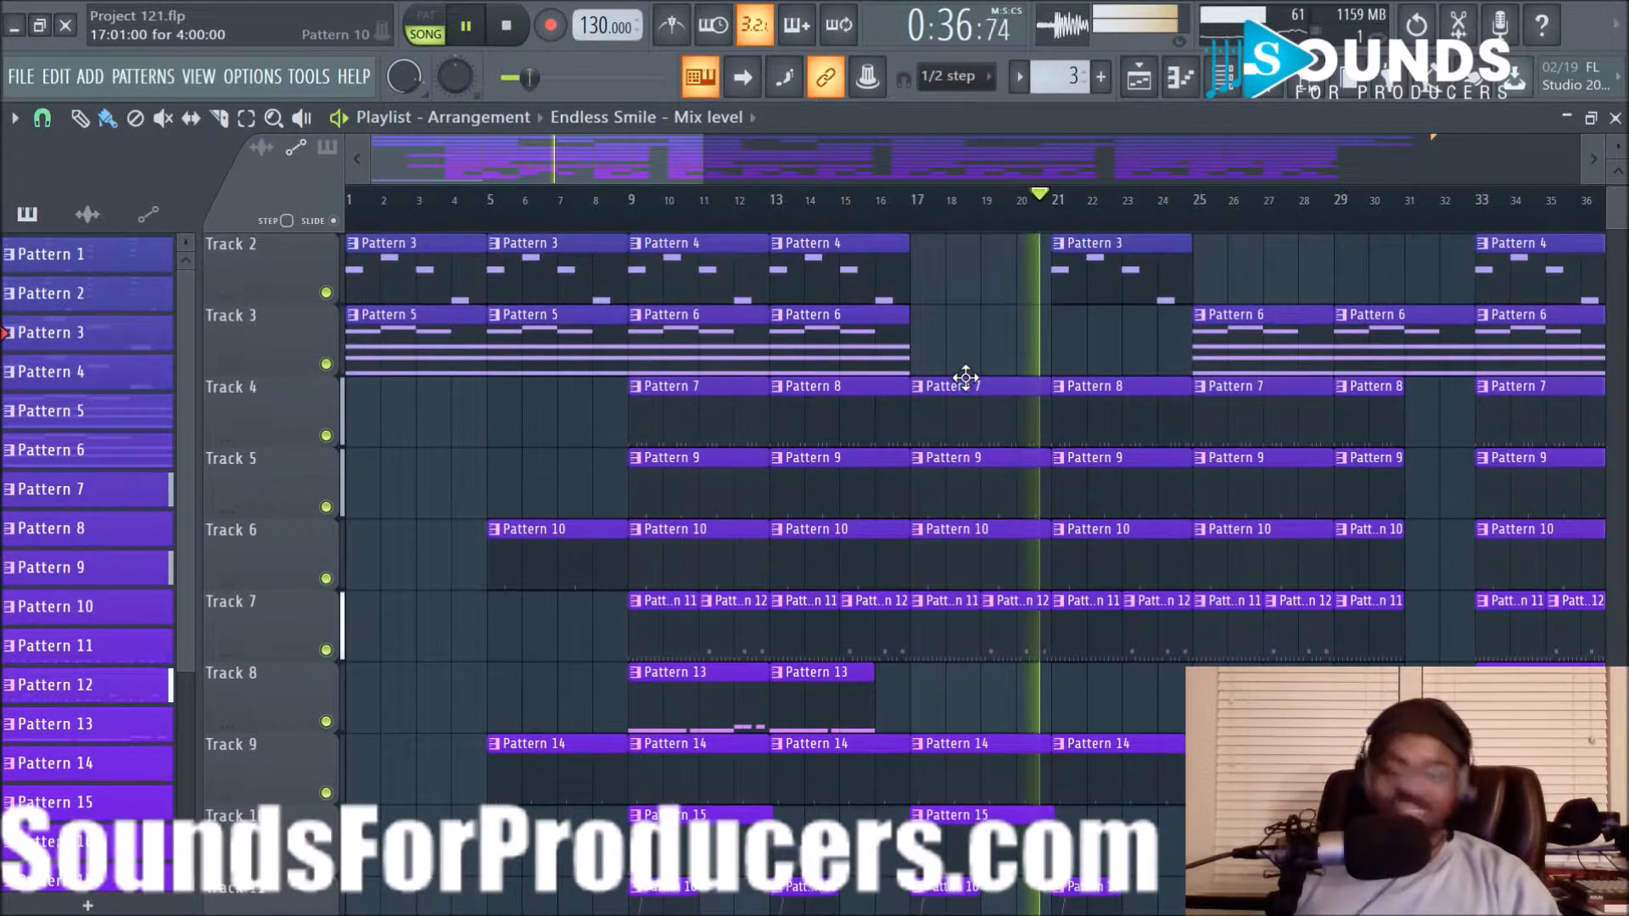
{"action": "scroll", "coordinate": [965, 377], "scroll_direction": "up", "scroll_amount": 1}
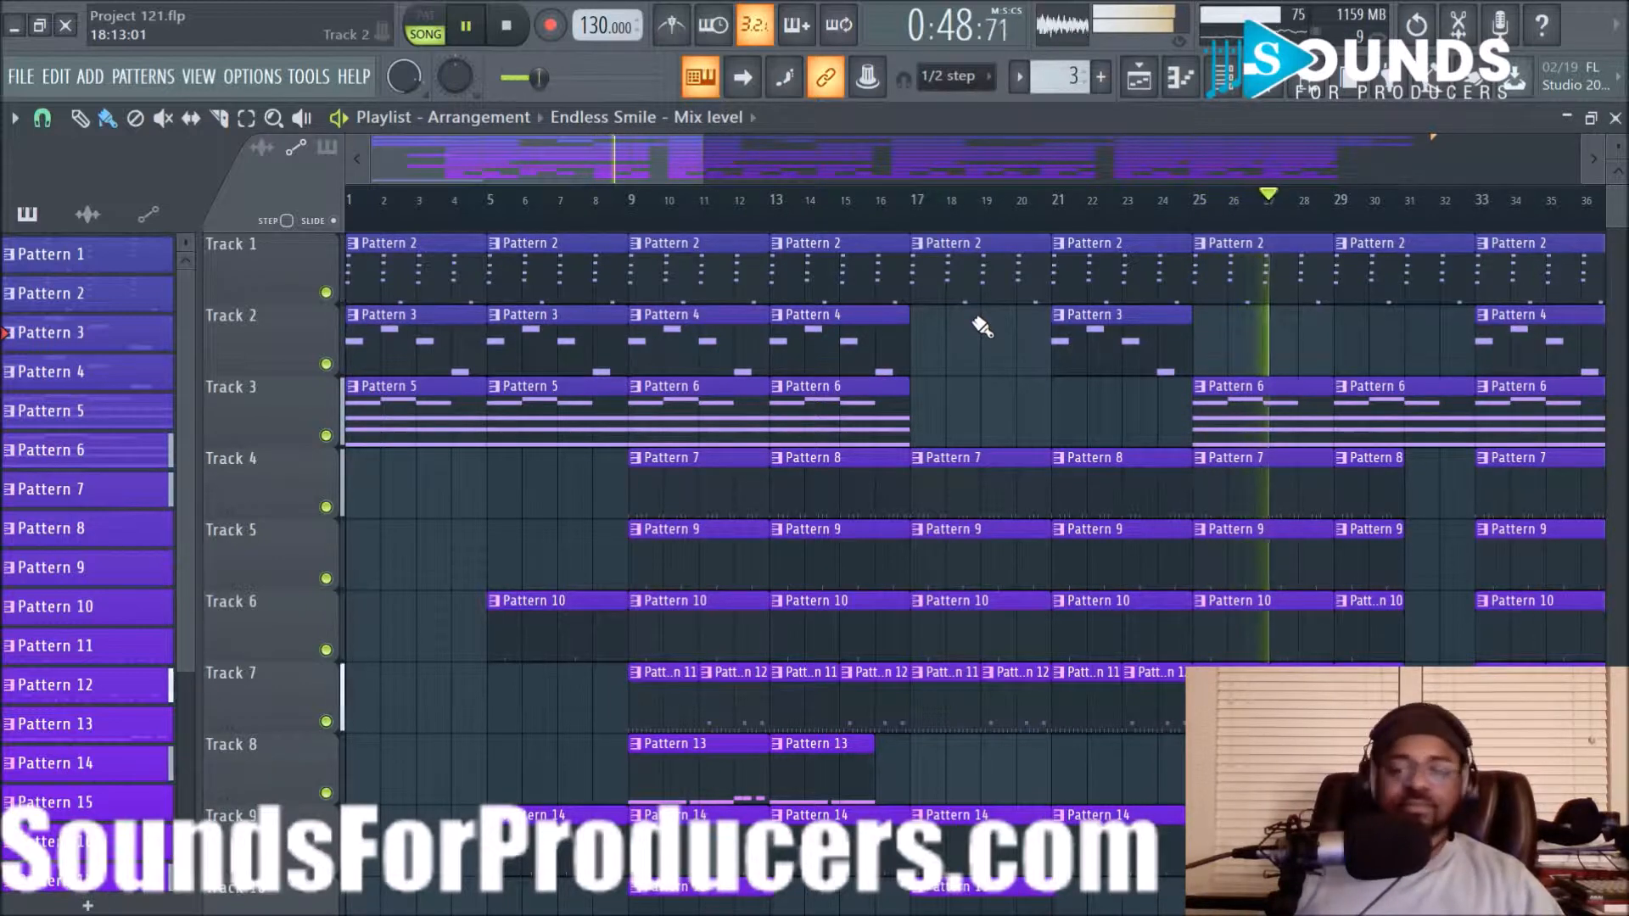
{"action": "key", "text": "space"}
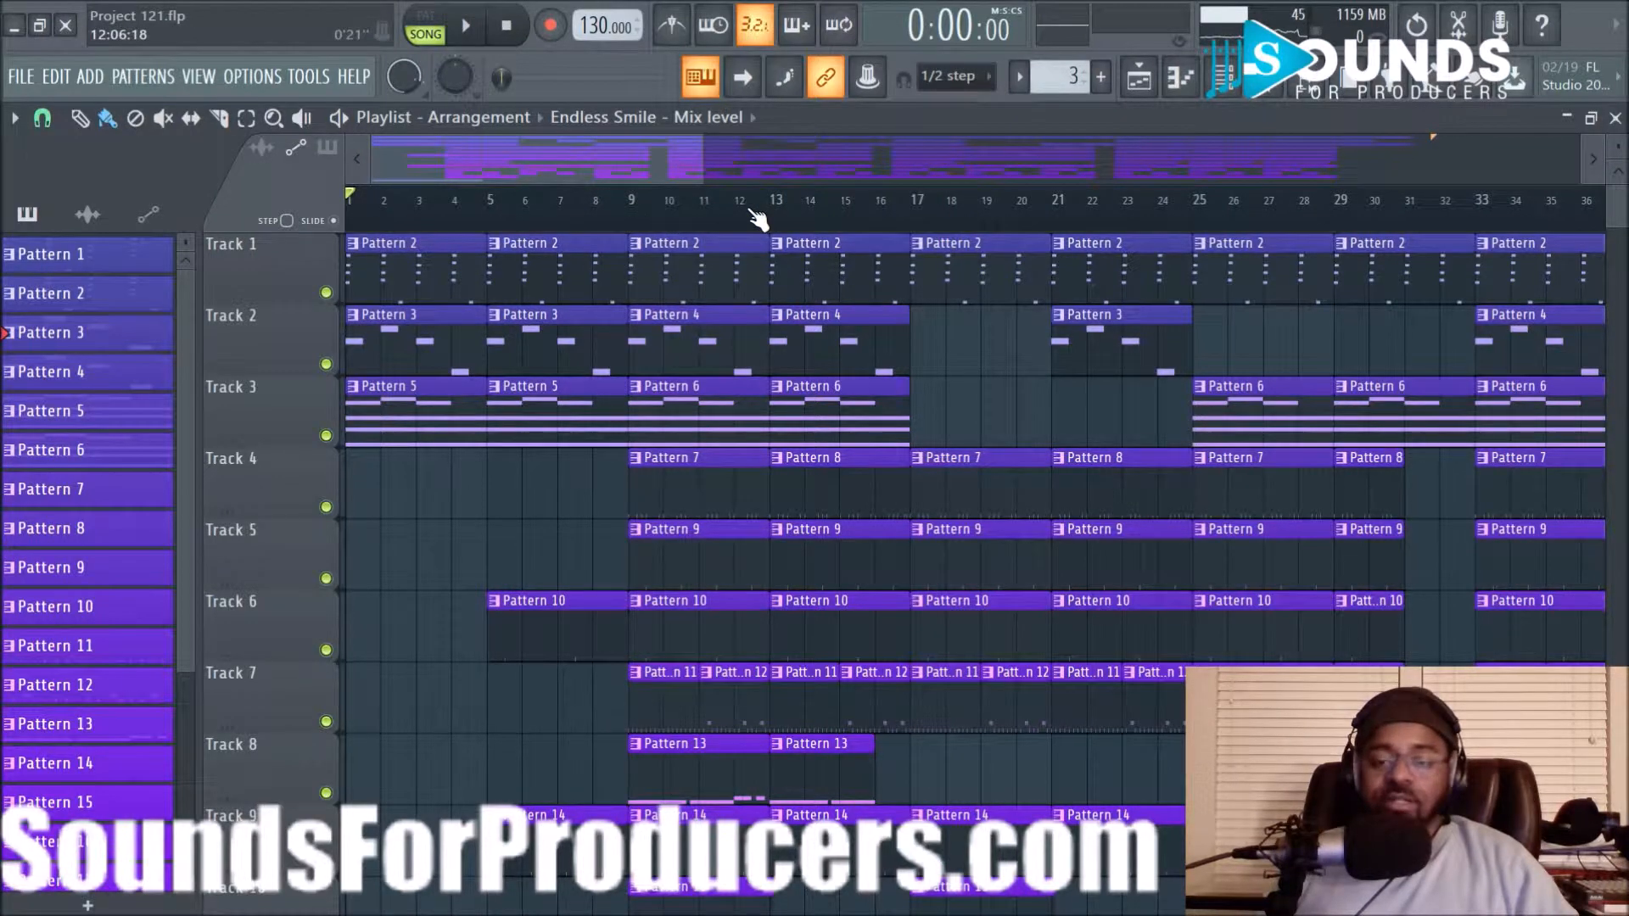
Place the playhead at bar 9 and solo Track 1 in the playlist
{"action": "scroll", "coordinate": [1005, 369], "scroll_direction": "down", "scroll_amount": 2}
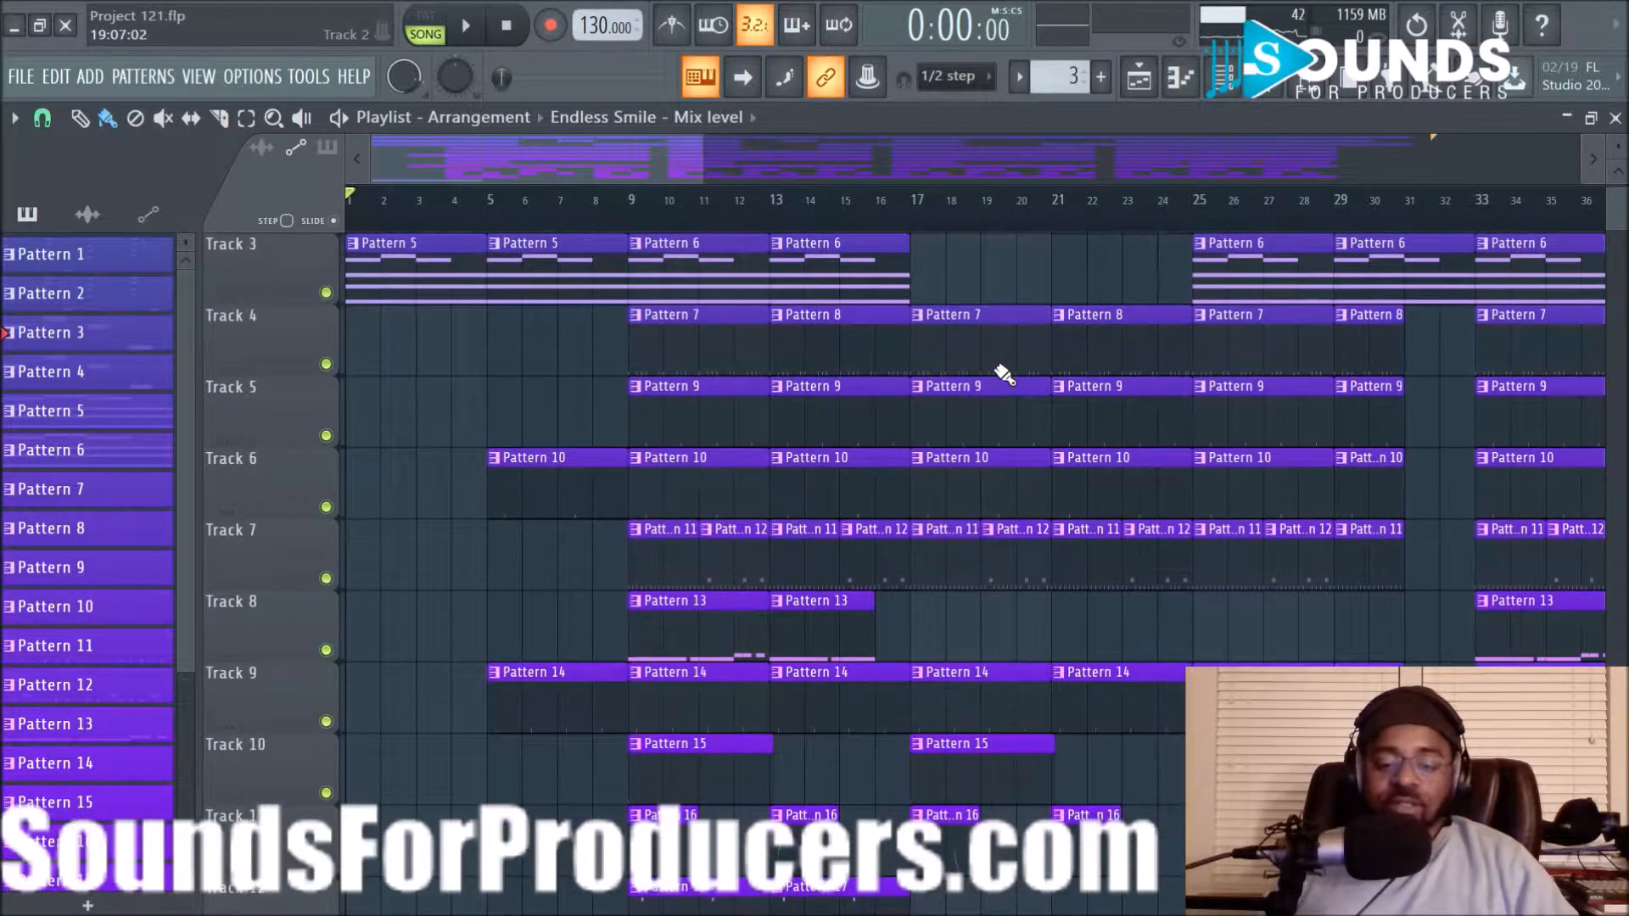
{"action": "scroll", "coordinate": [996, 373], "scroll_direction": "up", "scroll_amount": 2}
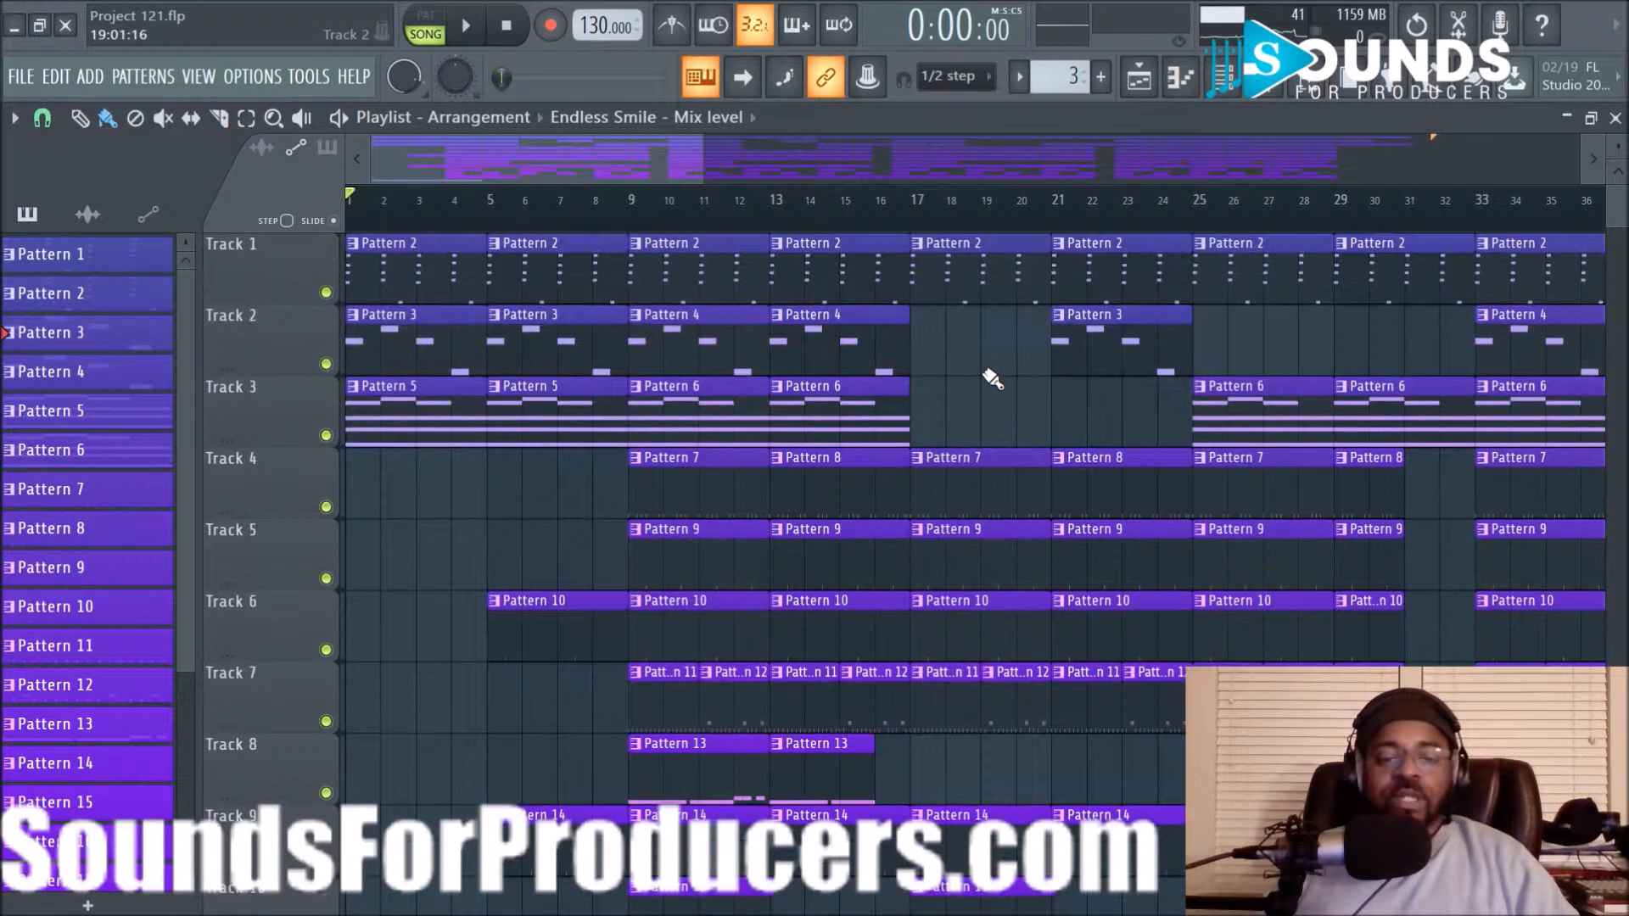
{"action": "left_click", "coordinate": [641, 223]}
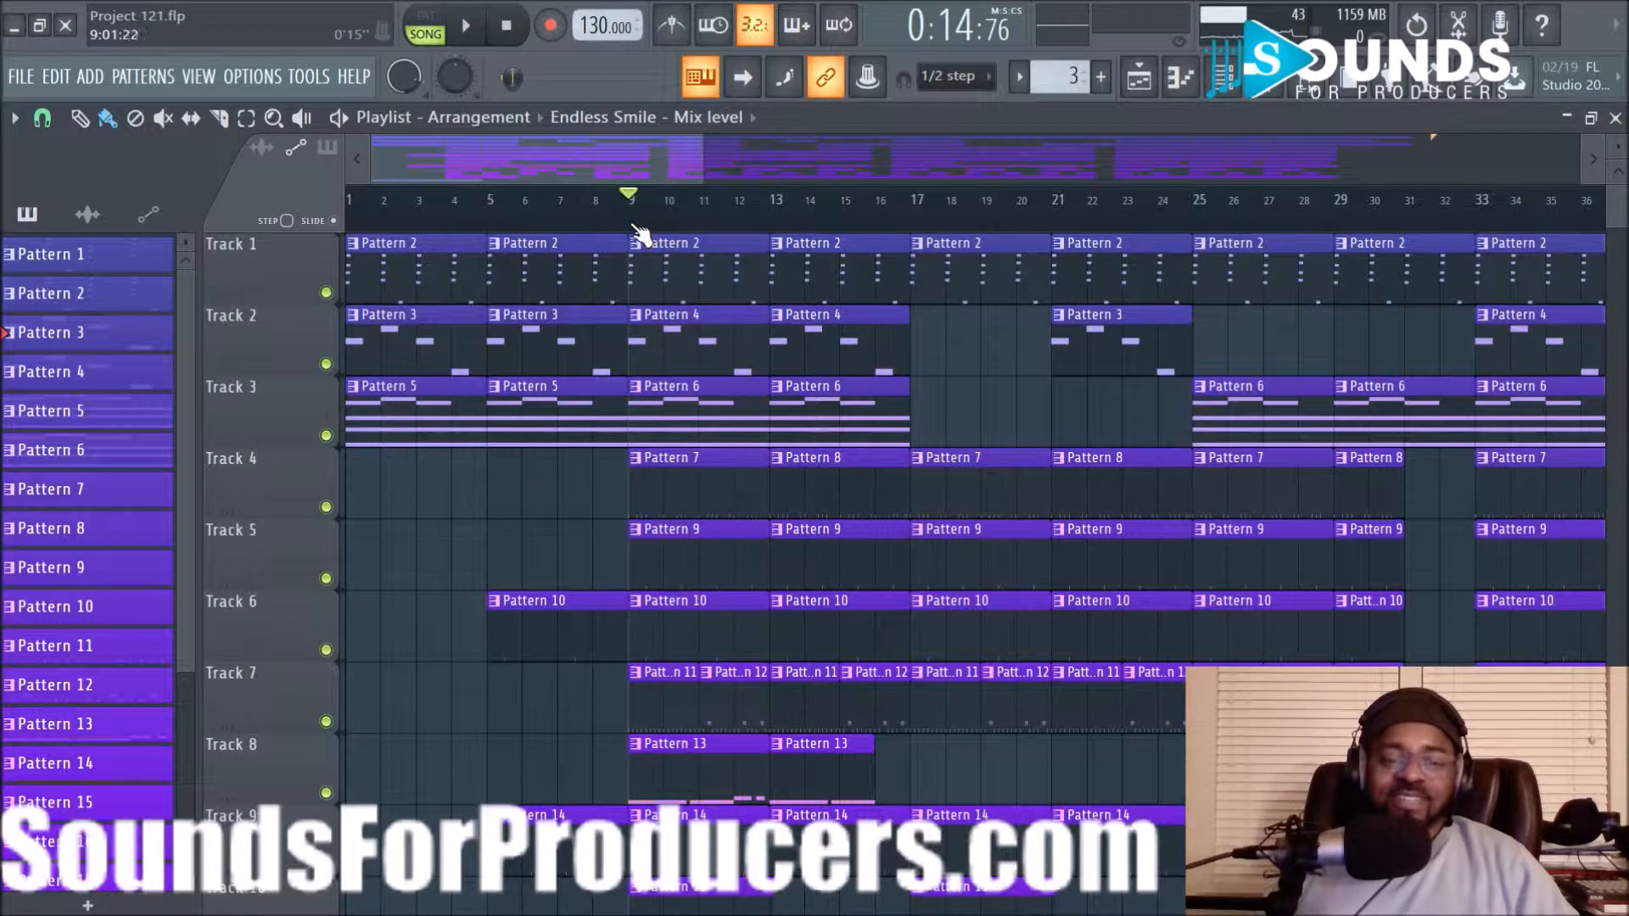
{"action": "right_click", "coordinate": [327, 293]}
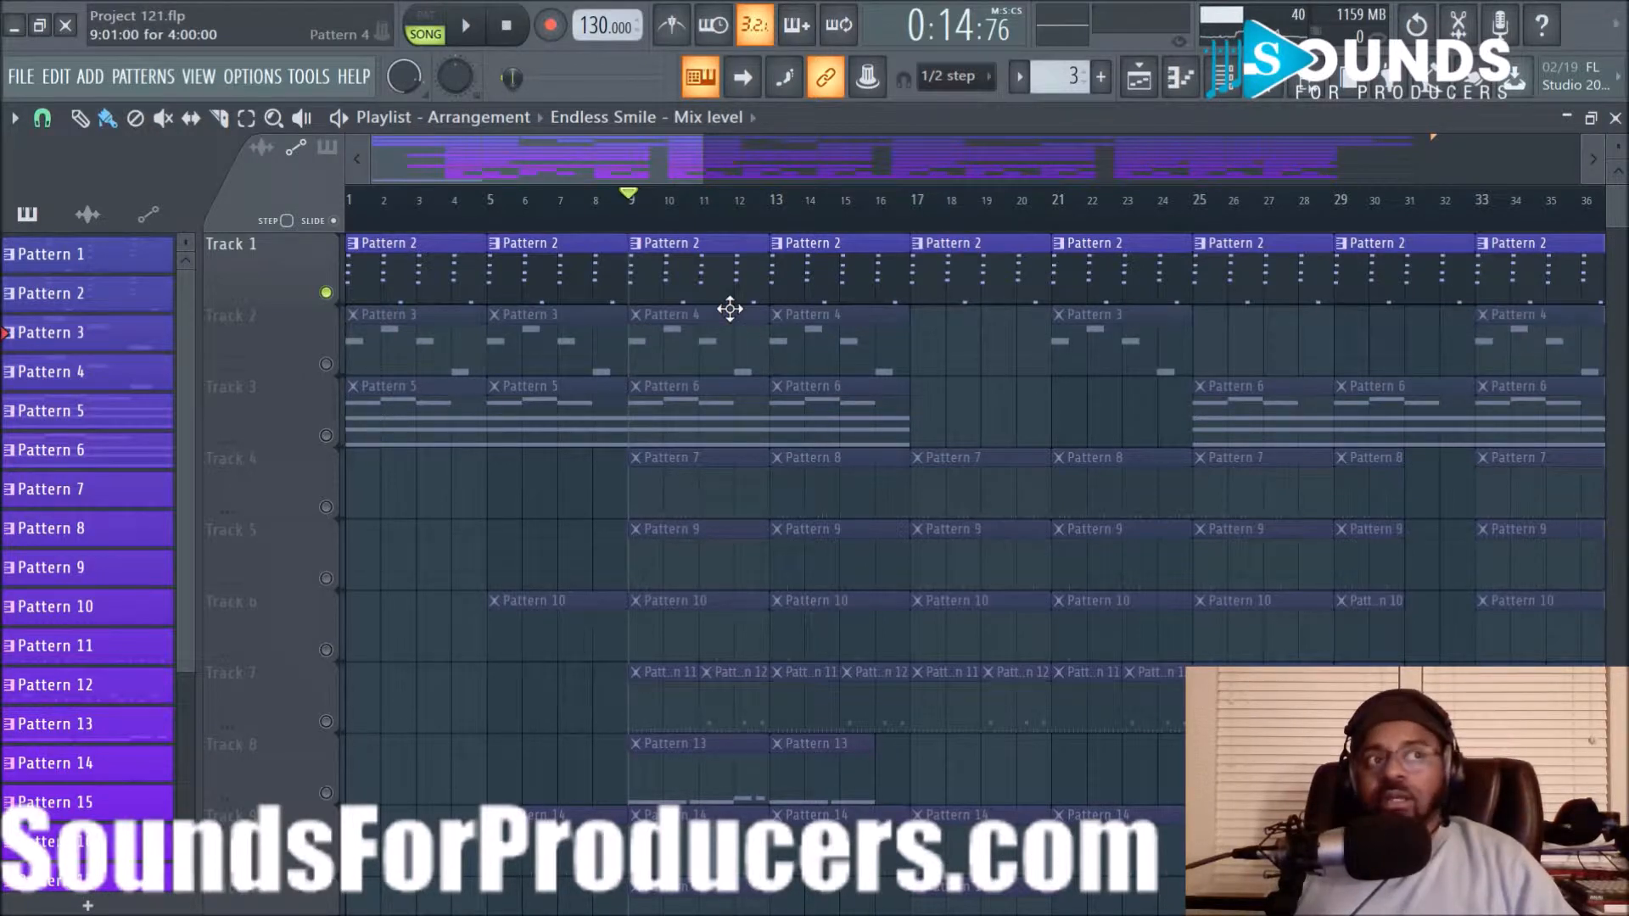
Open Pattern 2 from Track 1 in the piano roll and examine the Strumizer settings for the bar 3 chord without applying them
{"action": "double_click", "coordinate": [679, 293]}
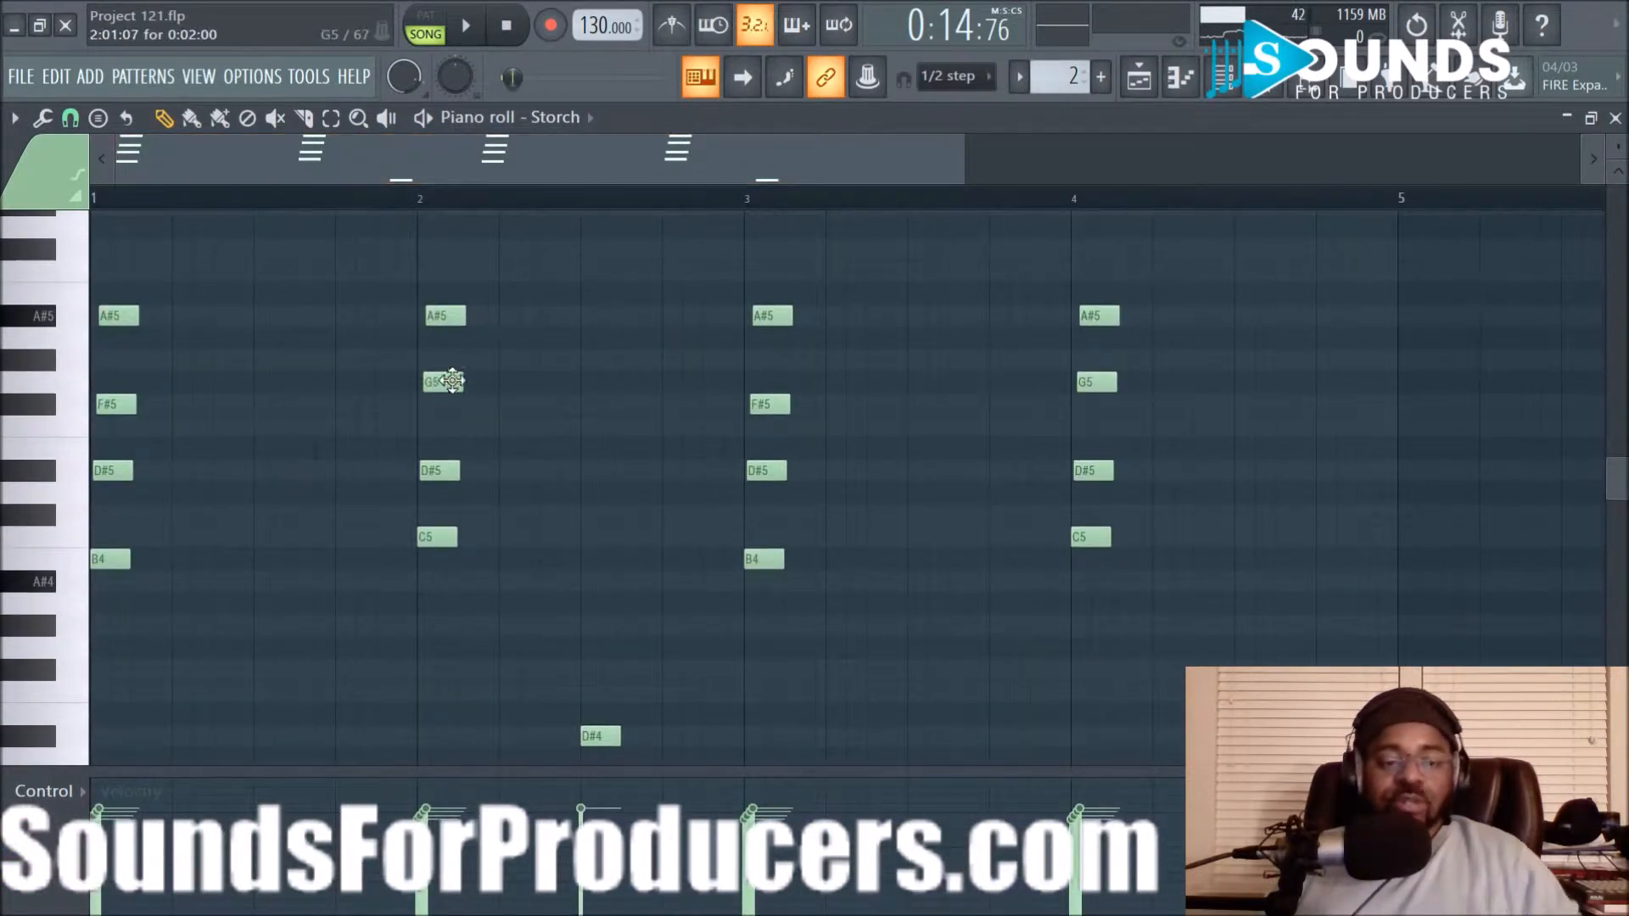
{"action": "left_click_drag", "start_coordinate": [684, 243], "coordinate": [836, 651]}
{"action": "key", "text": "alt+s"}
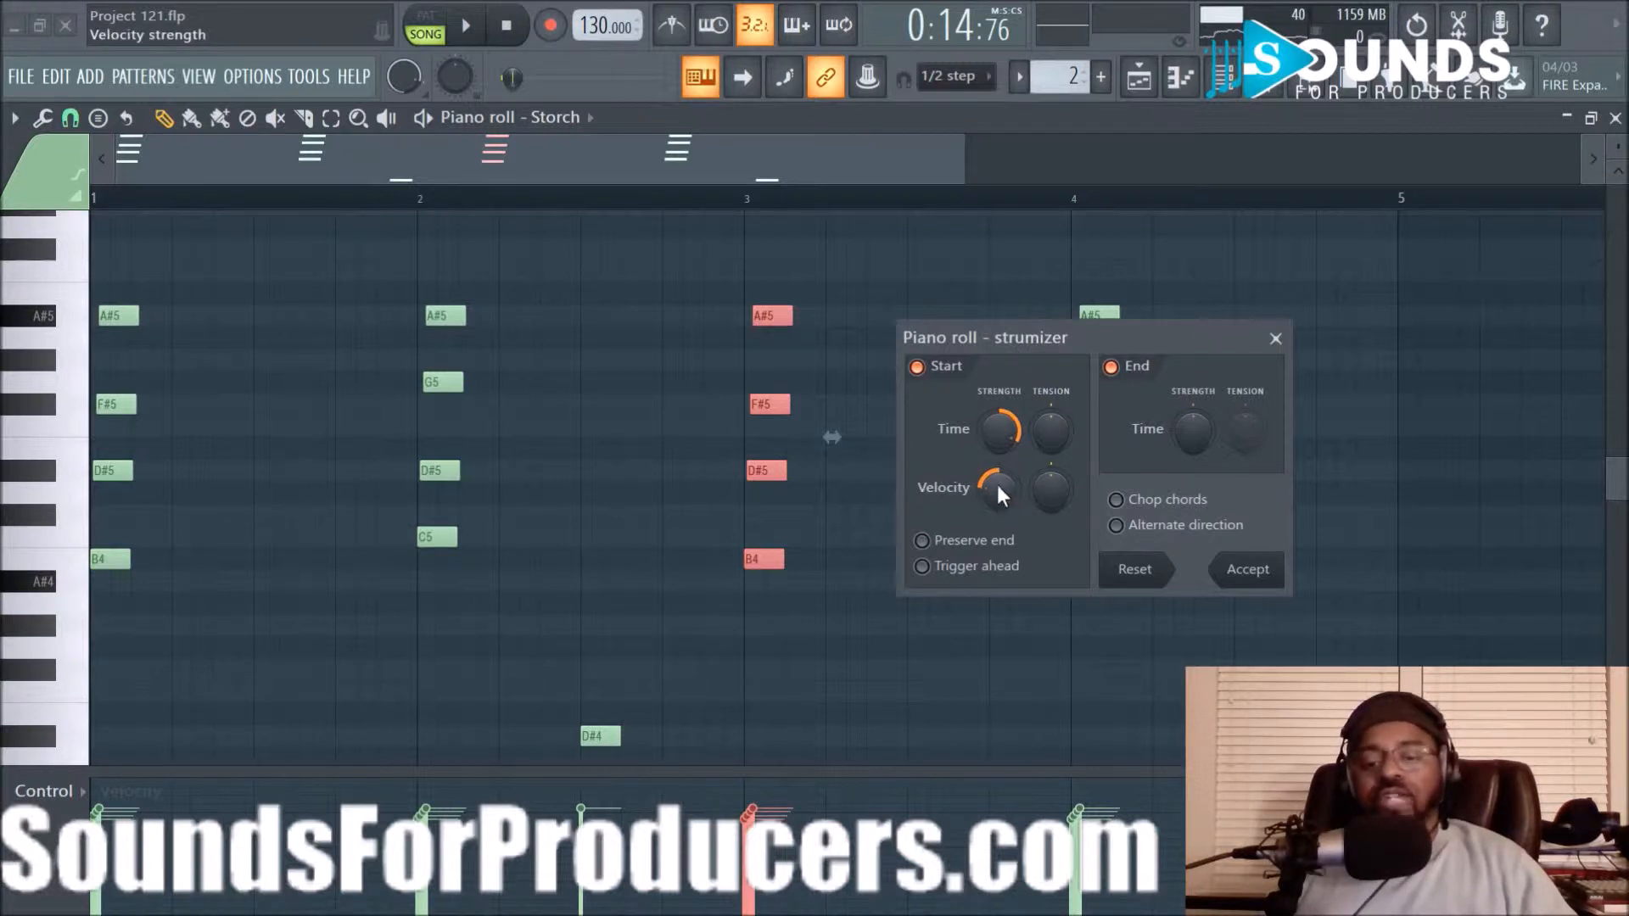
{"action": "left_click", "coordinate": [1275, 337]}
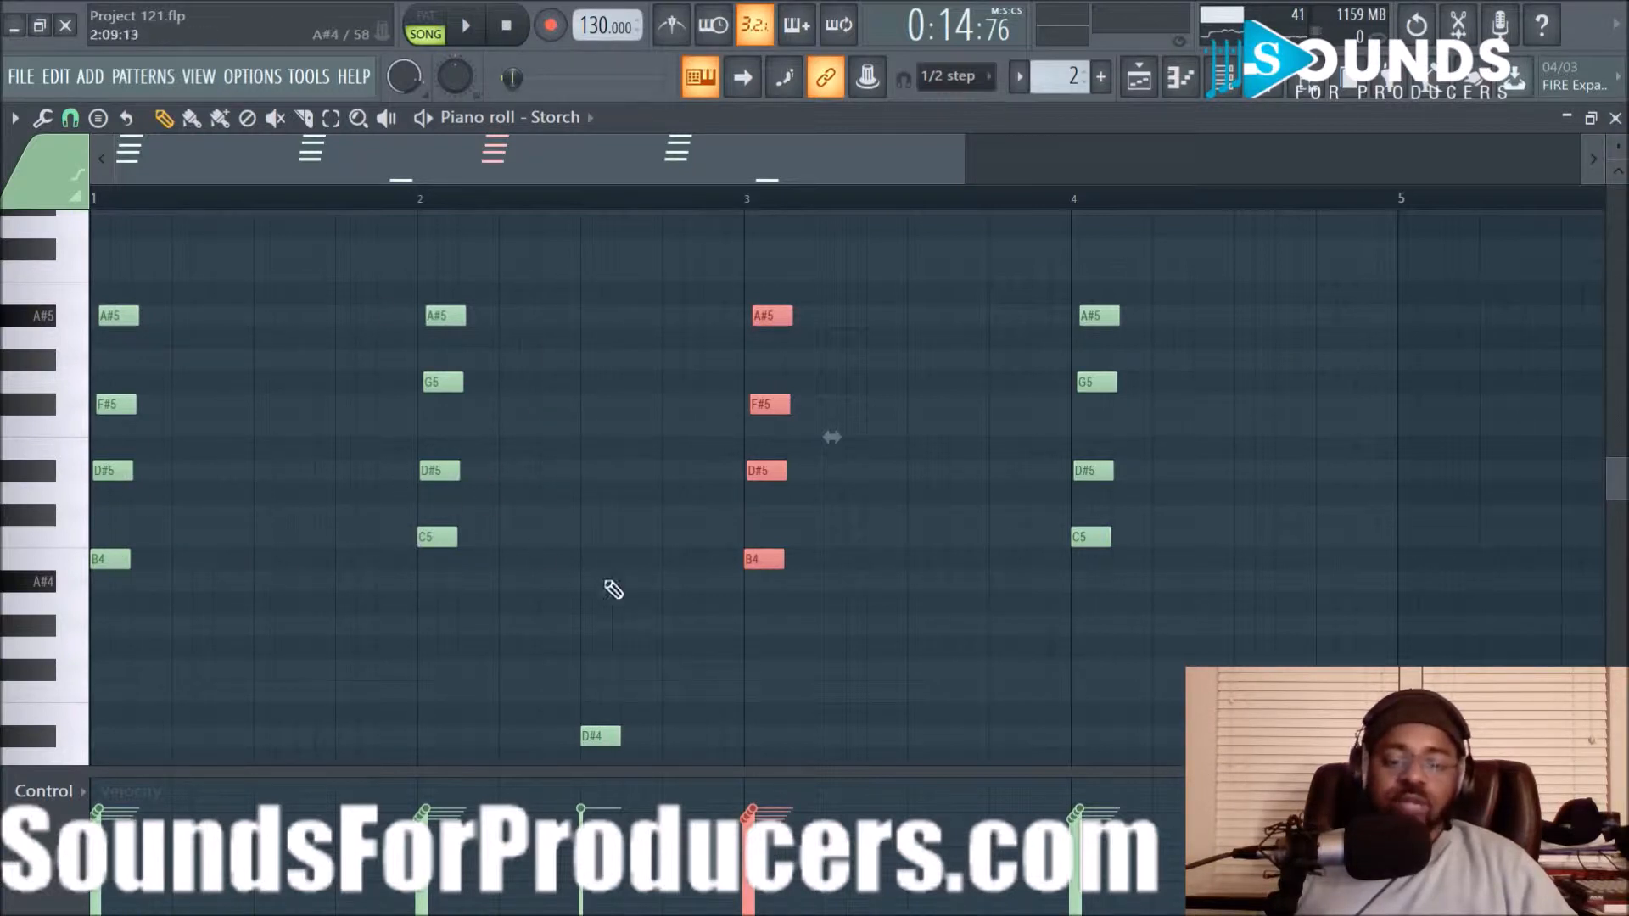
Audition the low D#4 note in bar 2 of Pattern 2 and return to the playlist
{"action": "scroll", "coordinate": [536, 612], "scroll_direction": "down", "scroll_amount": 2}
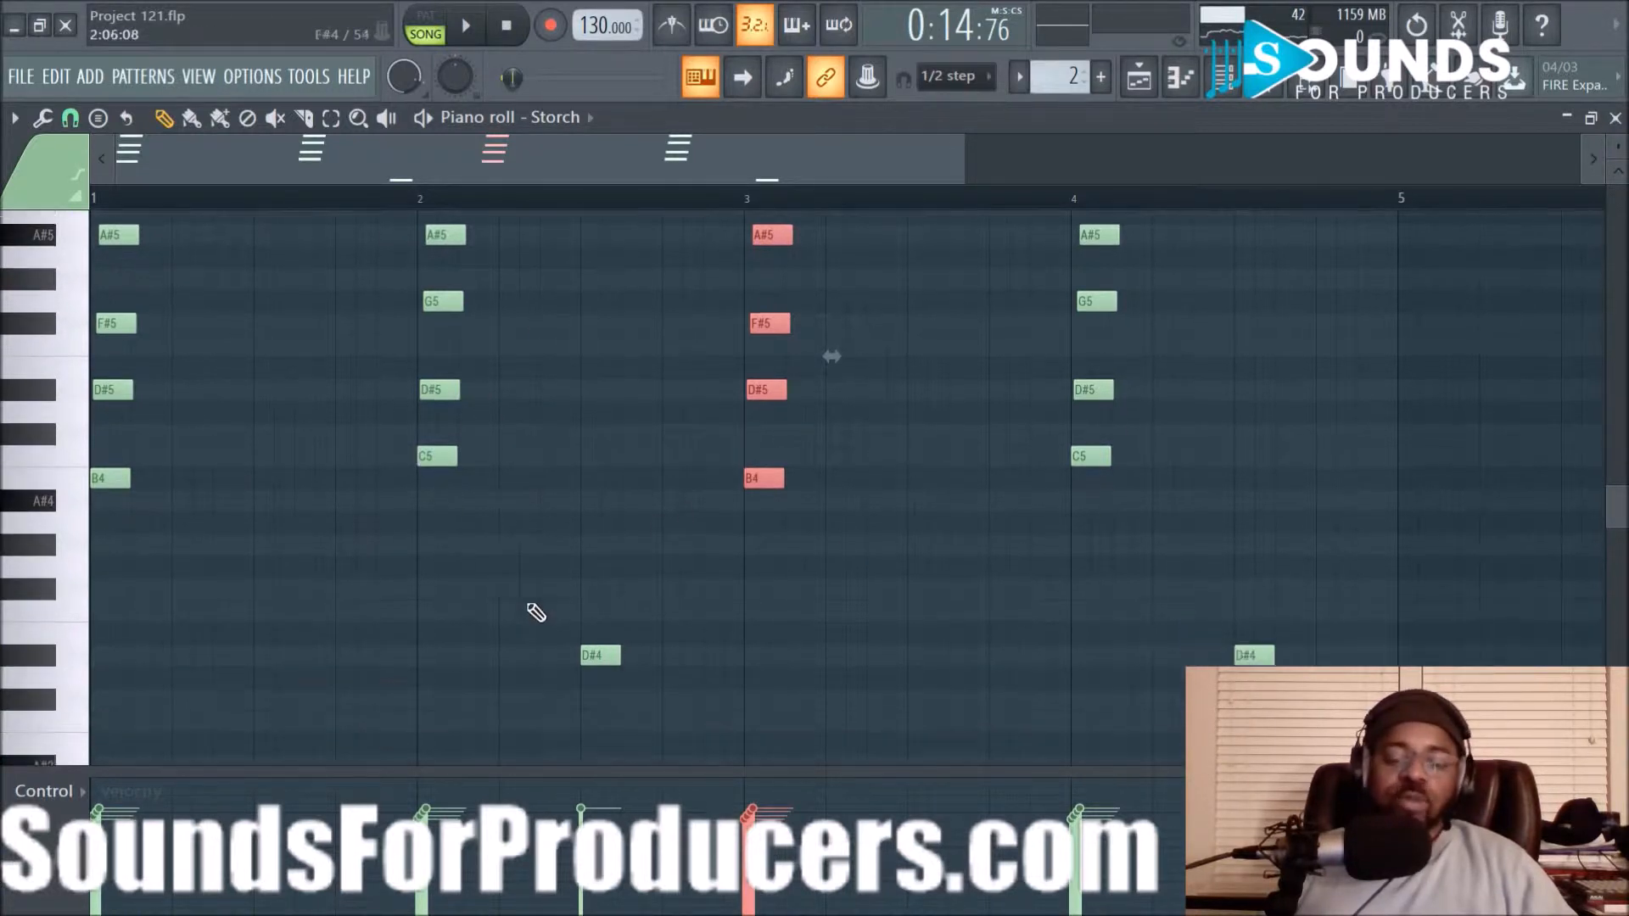
{"action": "scroll", "coordinate": [533, 619], "scroll_direction": "down", "scroll_amount": 6}
{"action": "left_click", "coordinate": [602, 403]}
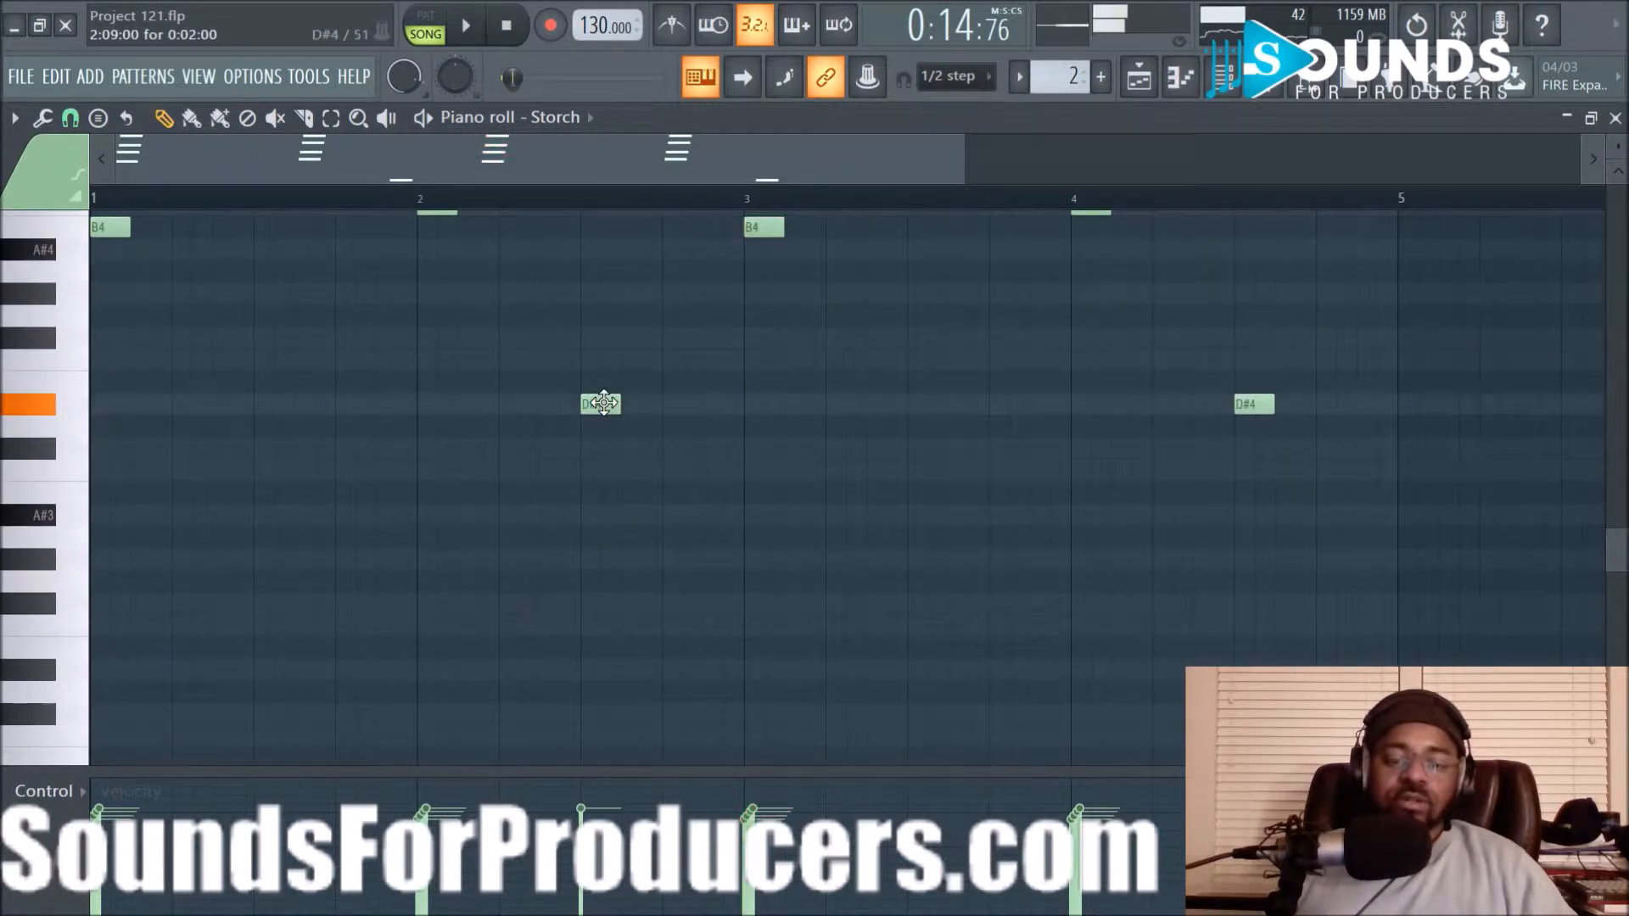
{"action": "left_click", "coordinate": [1139, 77]}
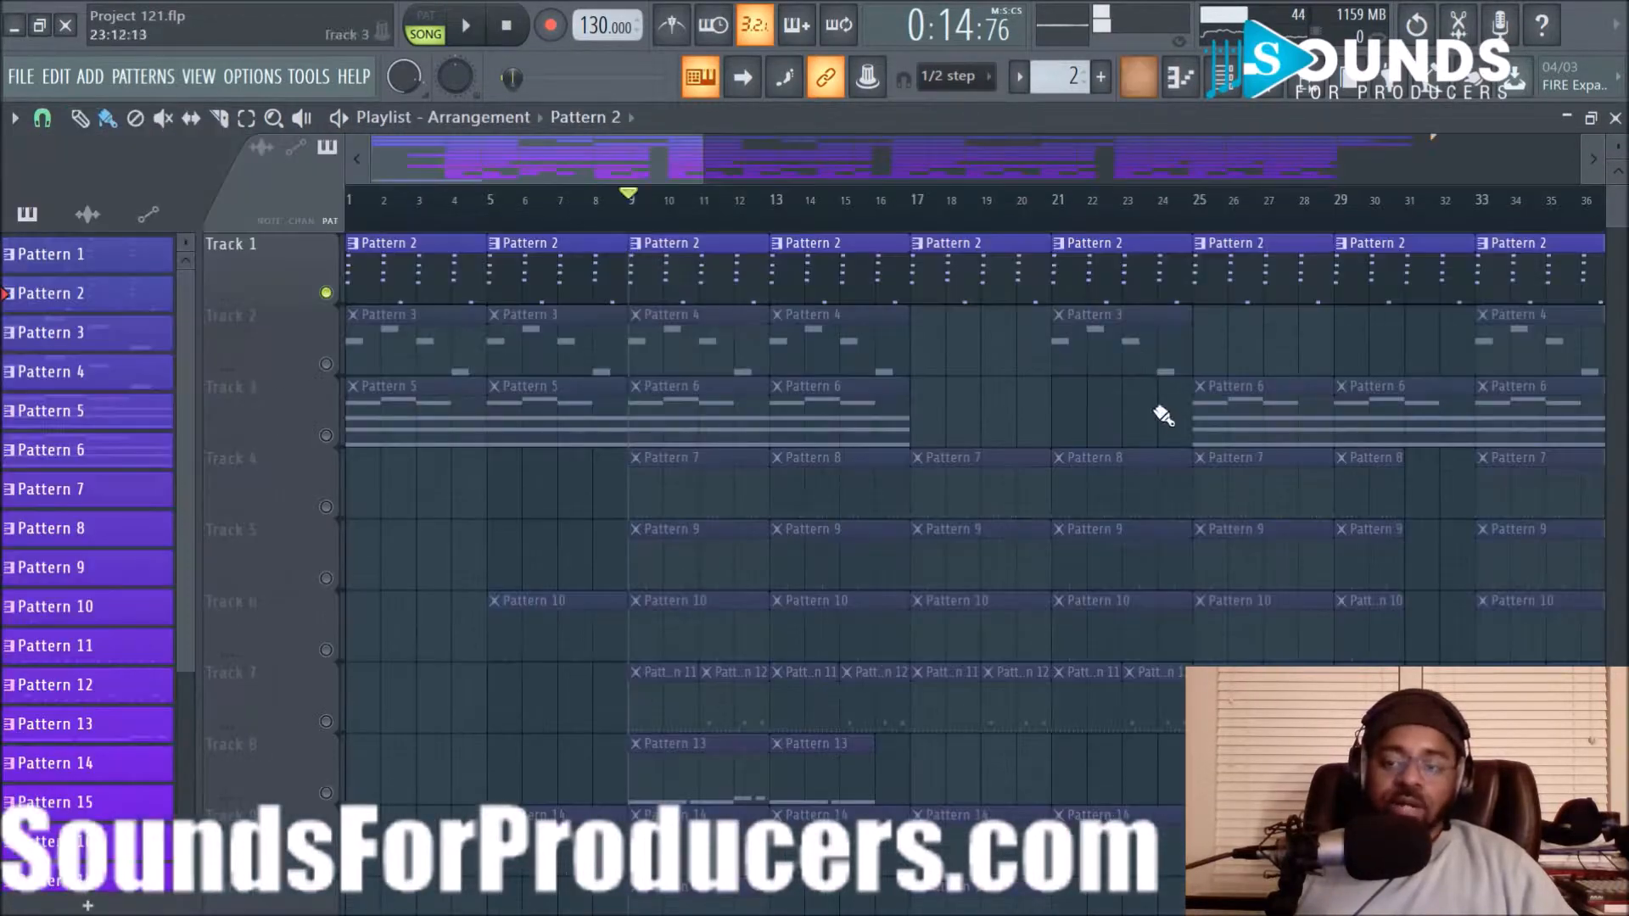
Reopen Pattern 2's notes, play the soloed part from bar 9, stop it and return to the playlist
{"action": "double_click", "coordinate": [658, 277]}
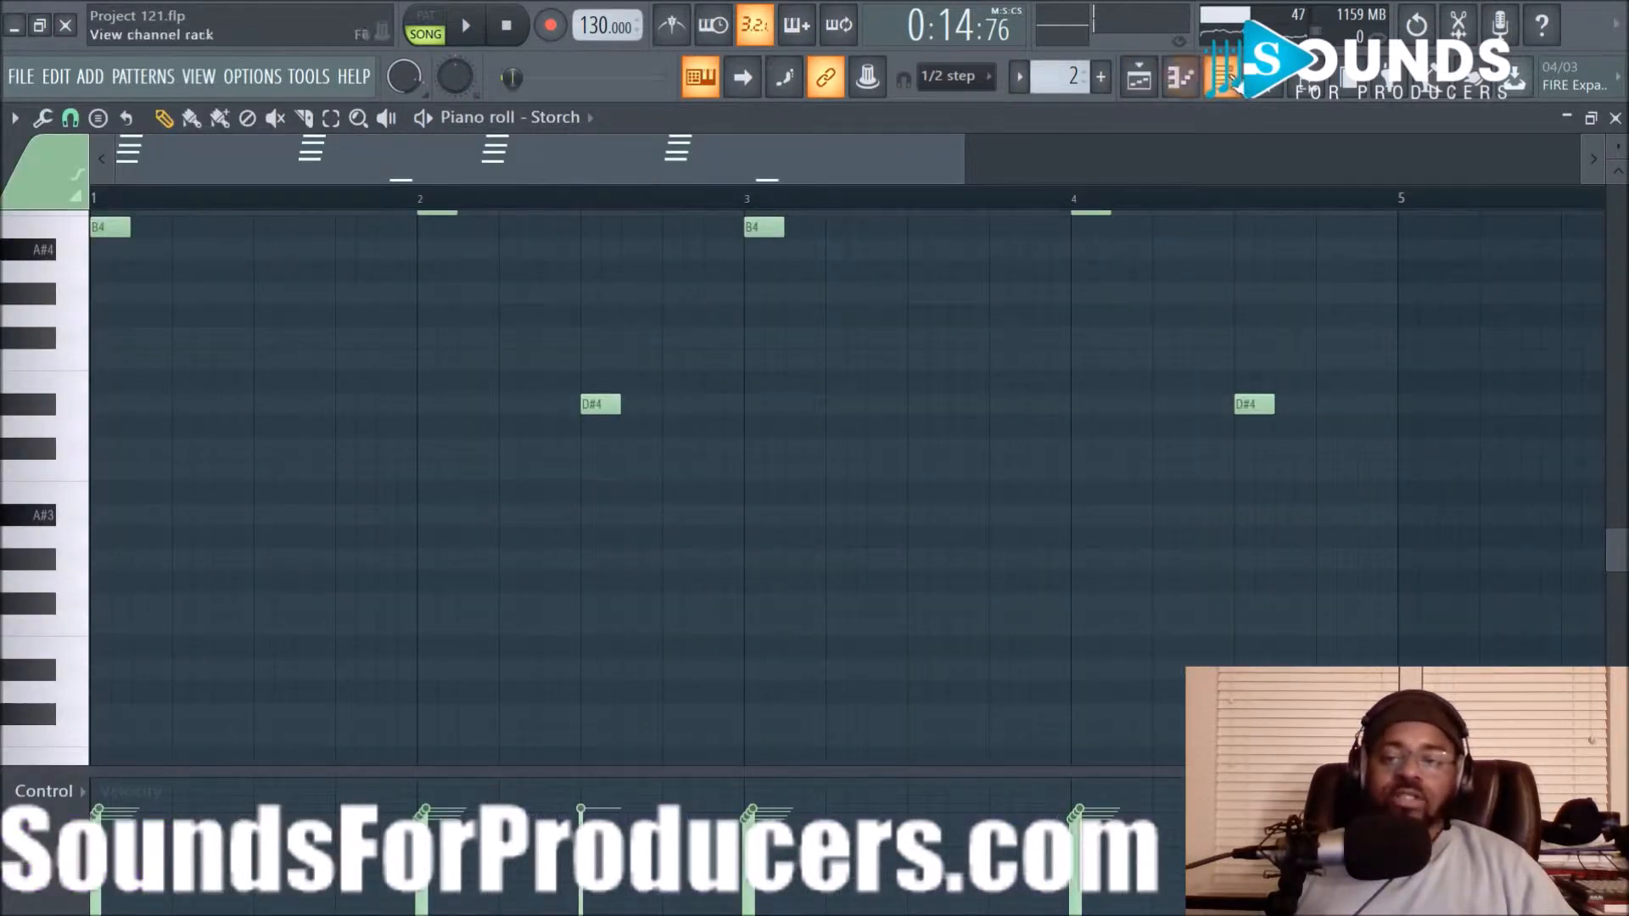
{"action": "left_click", "coordinate": [1139, 77]}
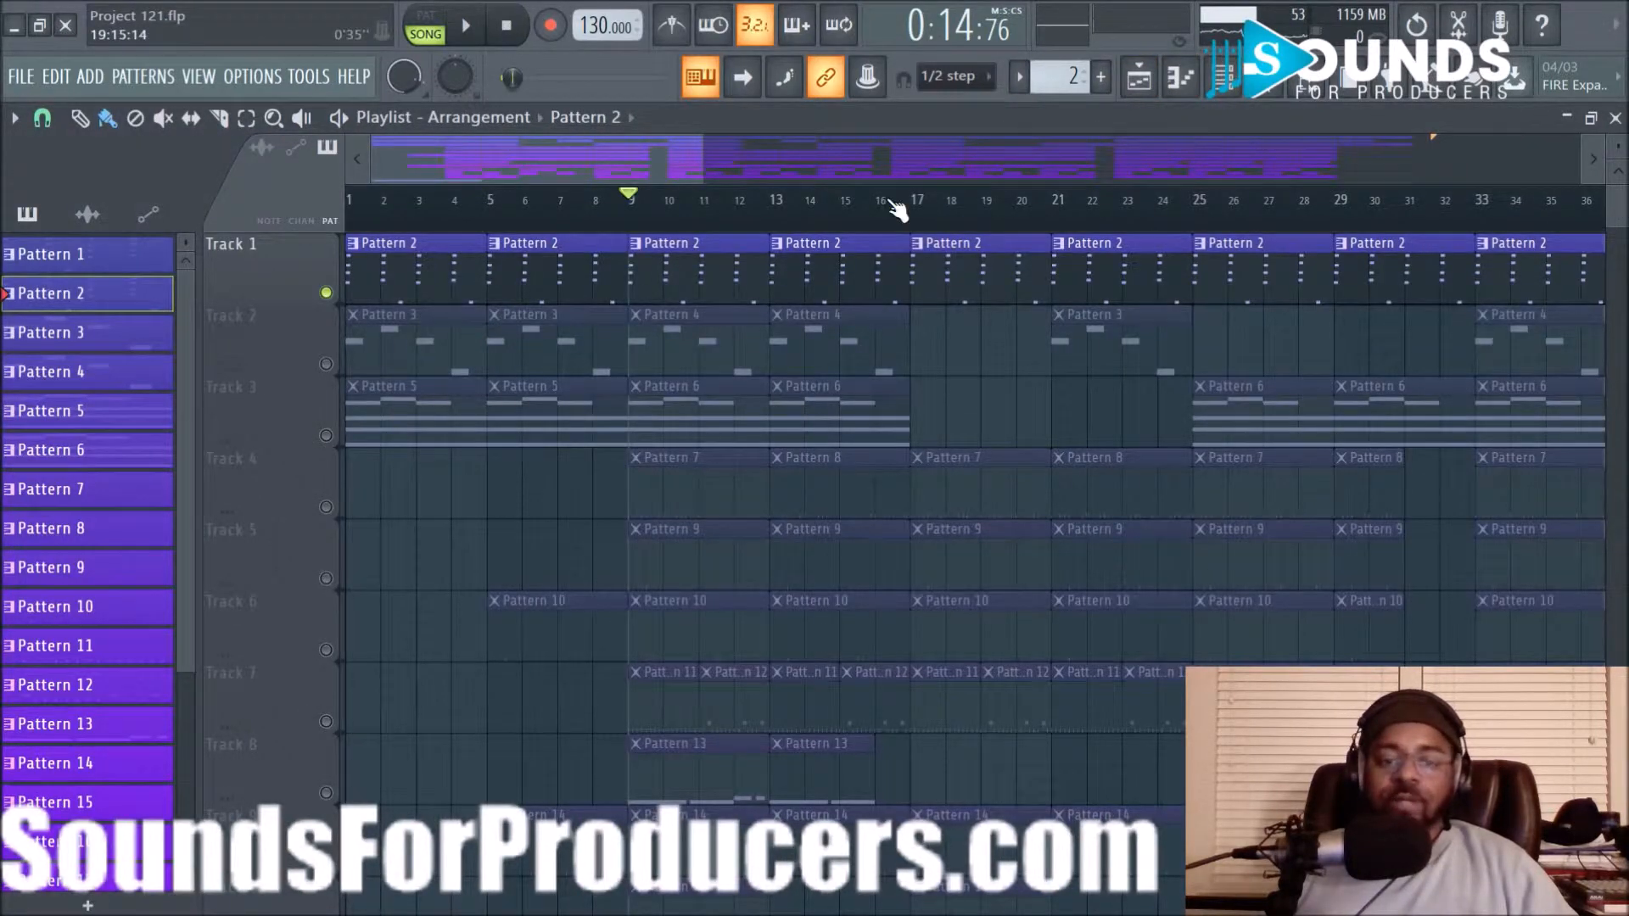
{"action": "double_click", "coordinate": [698, 290]}
{"action": "key", "text": "space"}
{"action": "scroll", "coordinate": [500, 405], "scroll_direction": "up", "scroll_amount": 4}
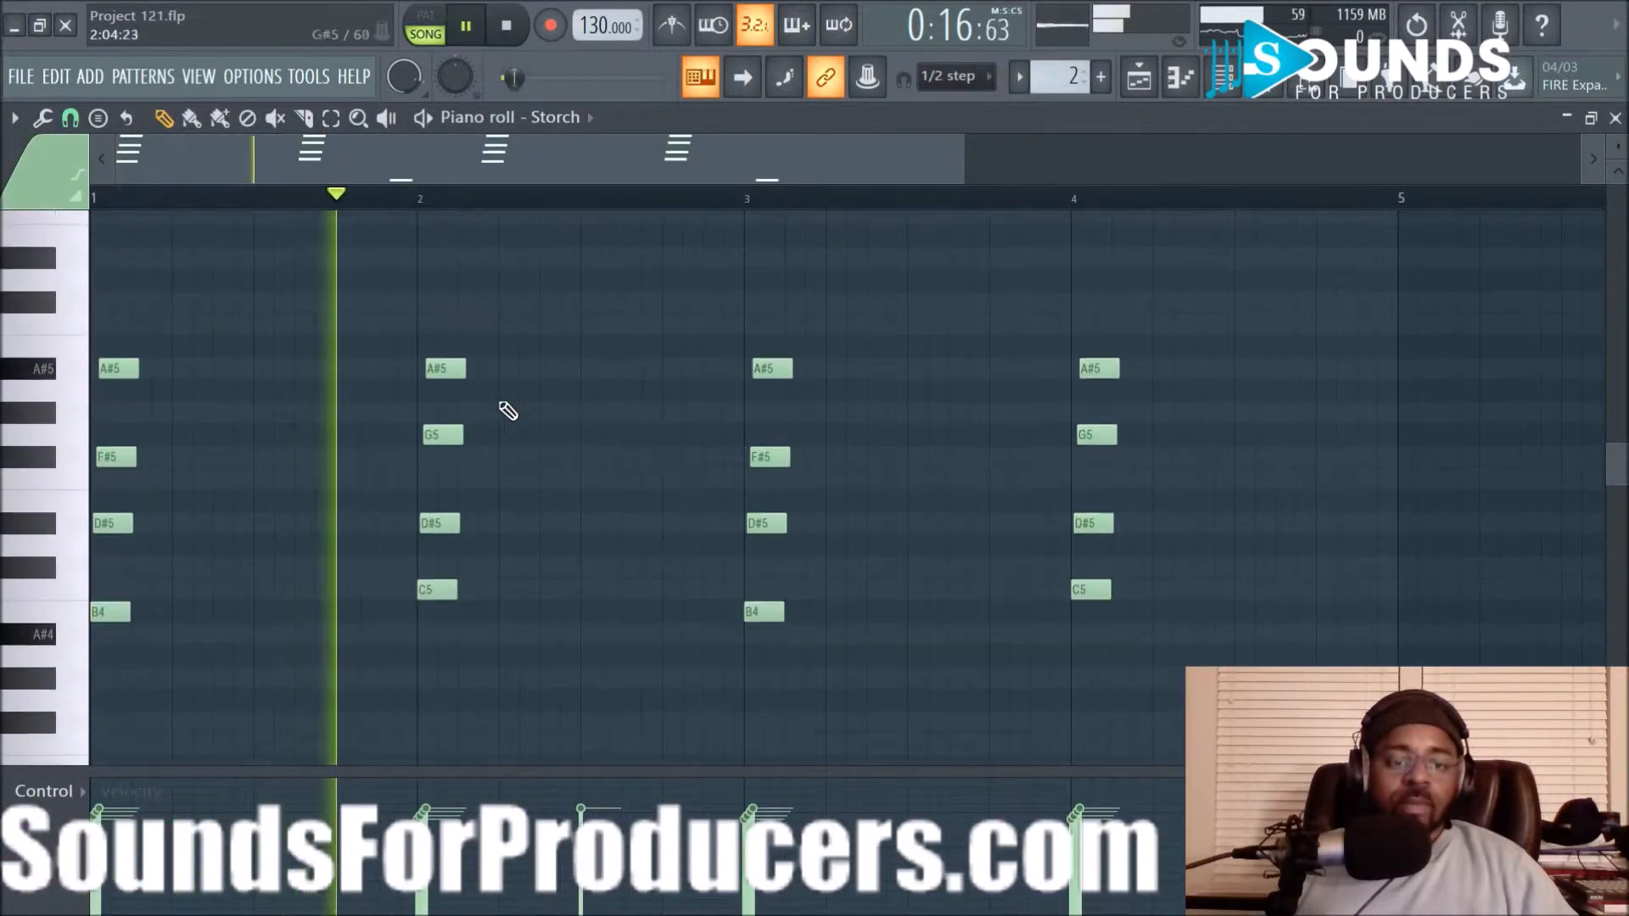
{"action": "key", "text": "space"}
{"action": "left_click", "coordinate": [1156, 89]}
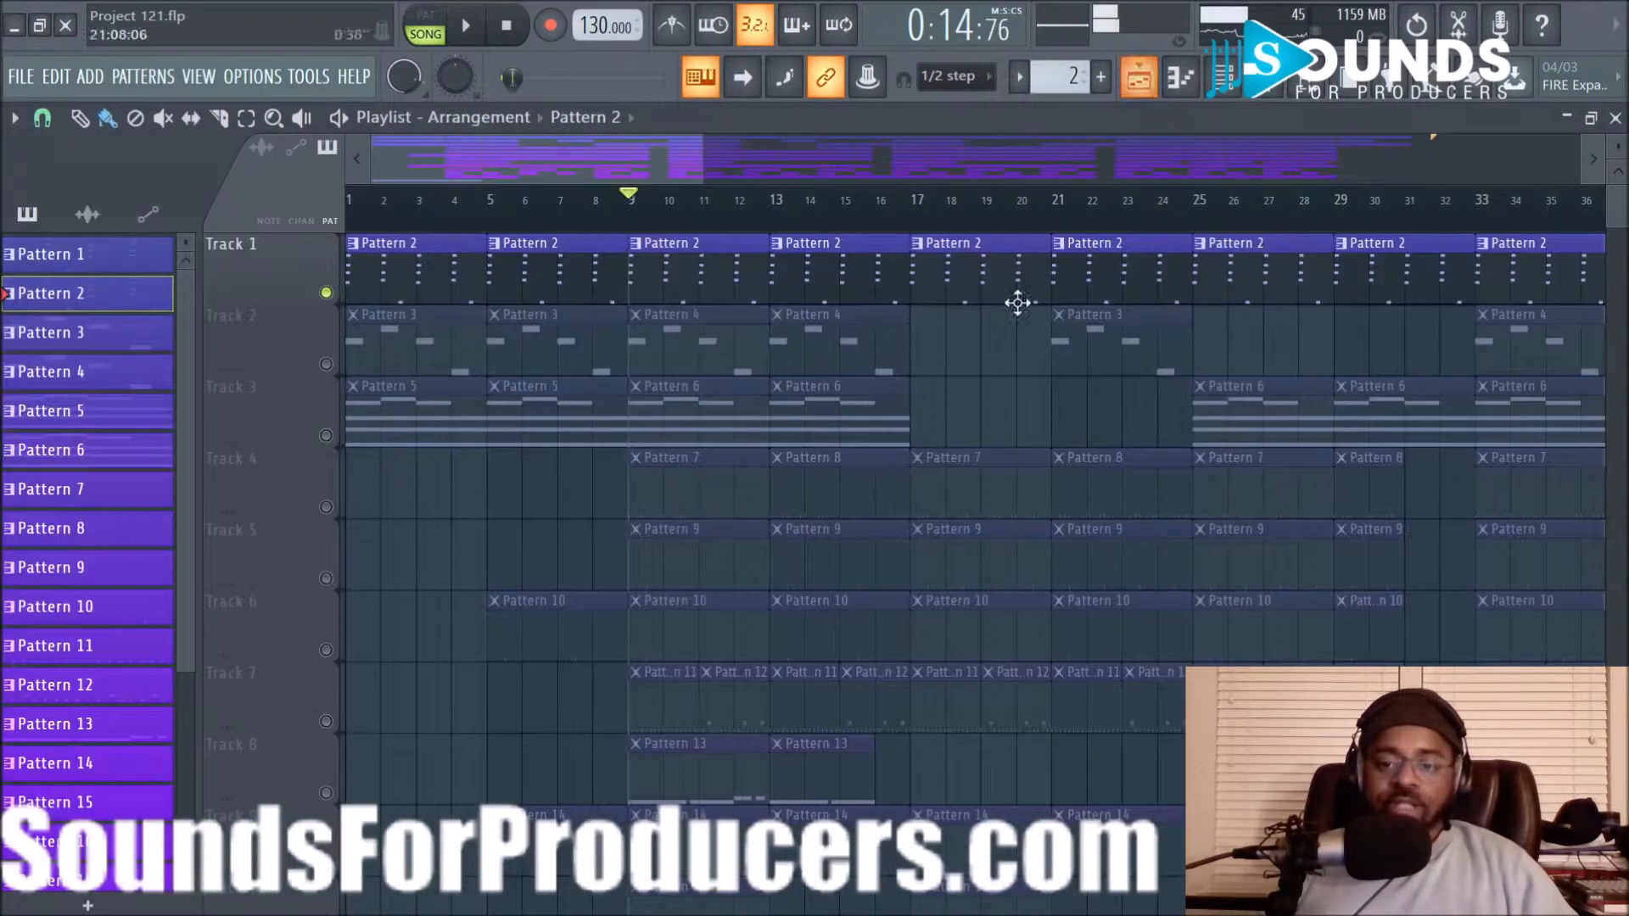
Move the playhead to bar 17 and set the playlist snap to Beat
{"action": "scroll", "coordinate": [517, 436], "scroll_direction": "down", "scroll_amount": 5}
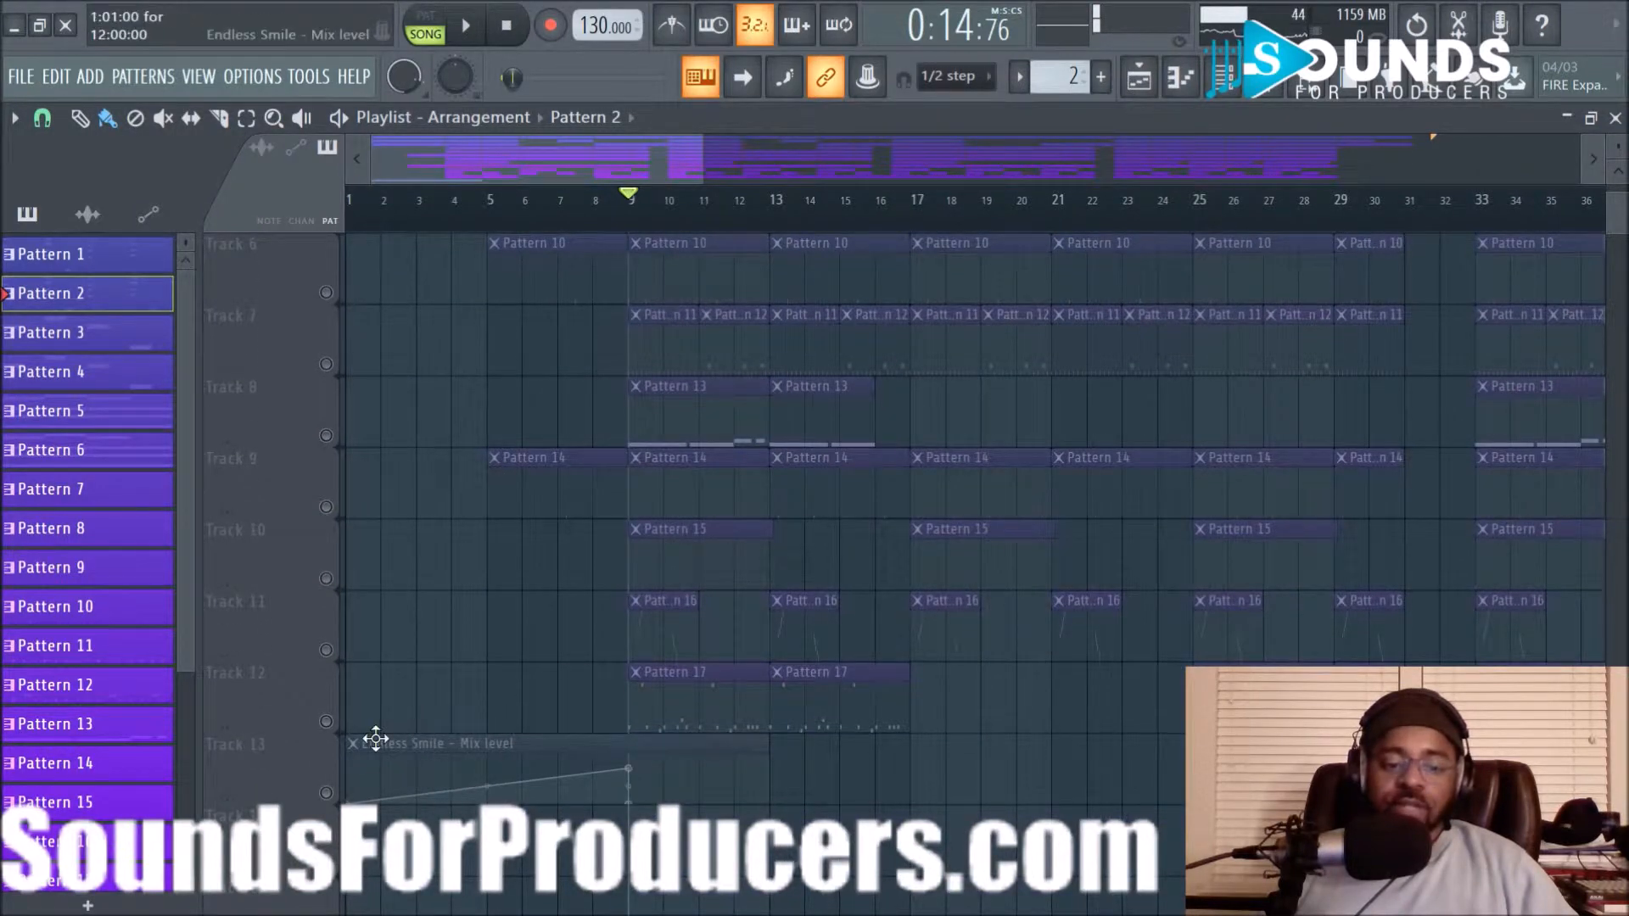
{"action": "scroll", "coordinate": [738, 539], "scroll_direction": "up", "scroll_amount": 5}
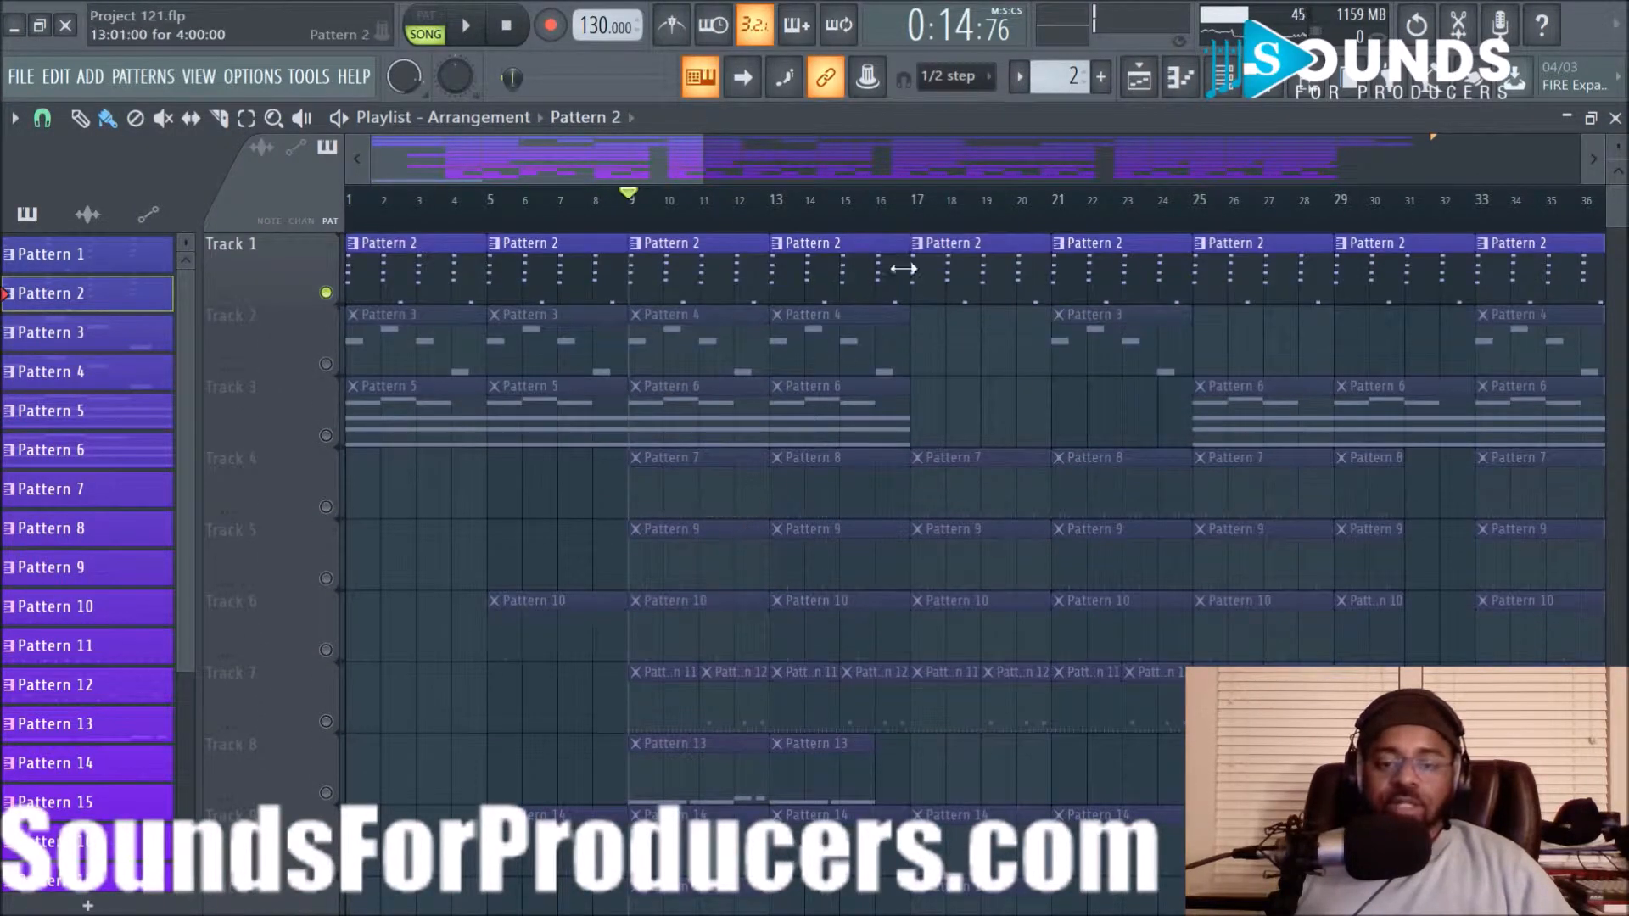
{"action": "left_click", "coordinate": [916, 222]}
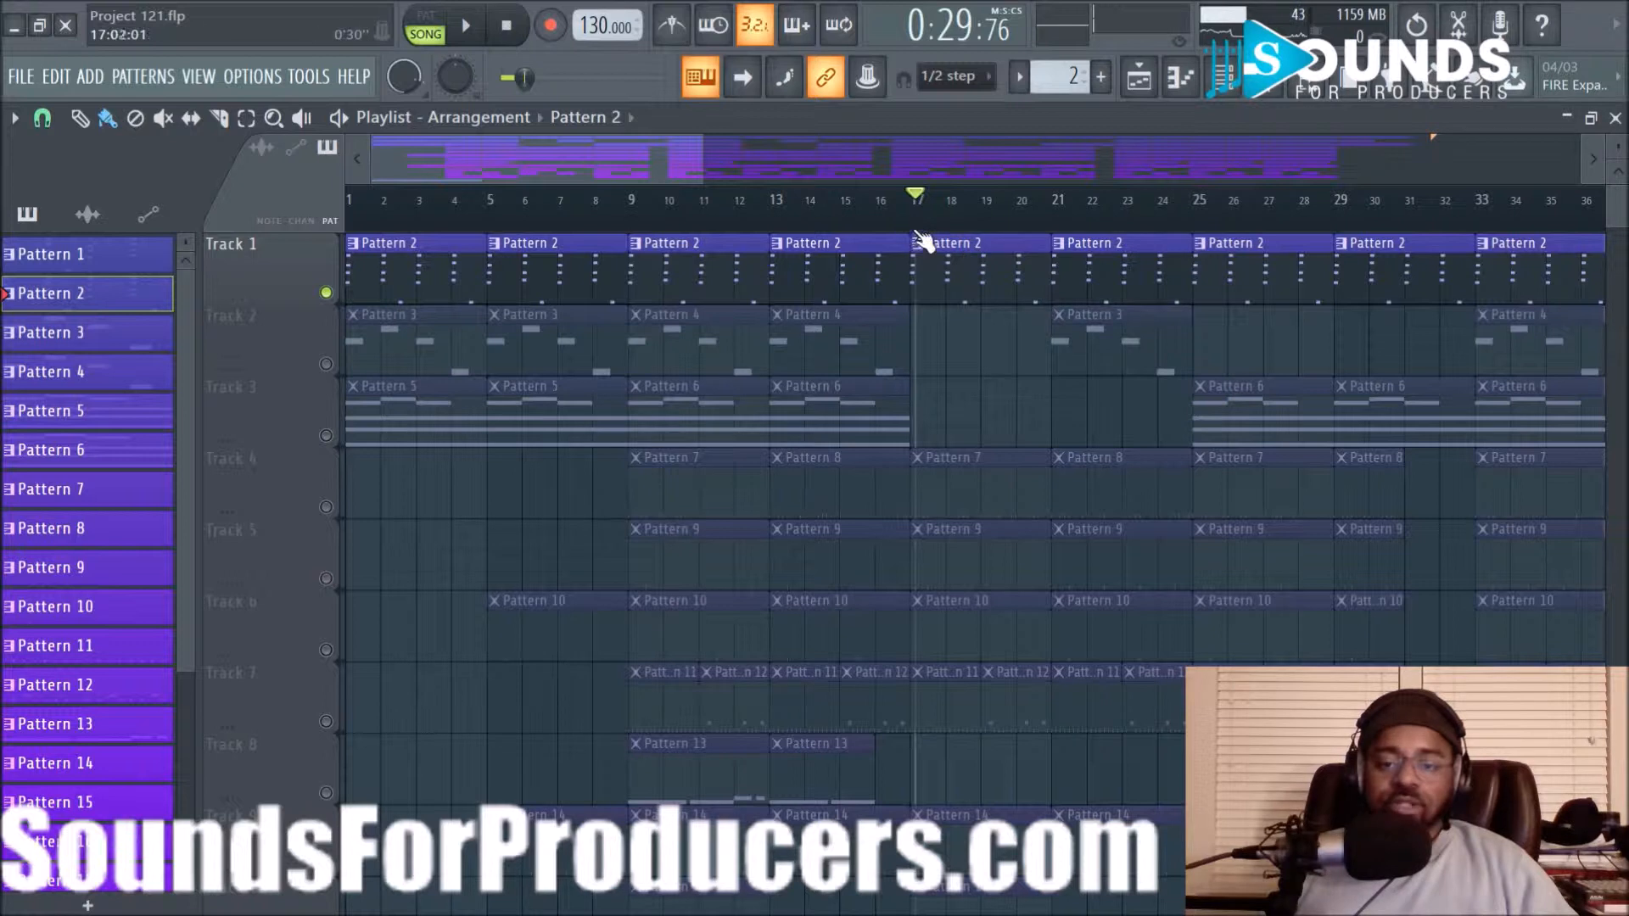
{"action": "left_click", "coordinate": [57, 120]}
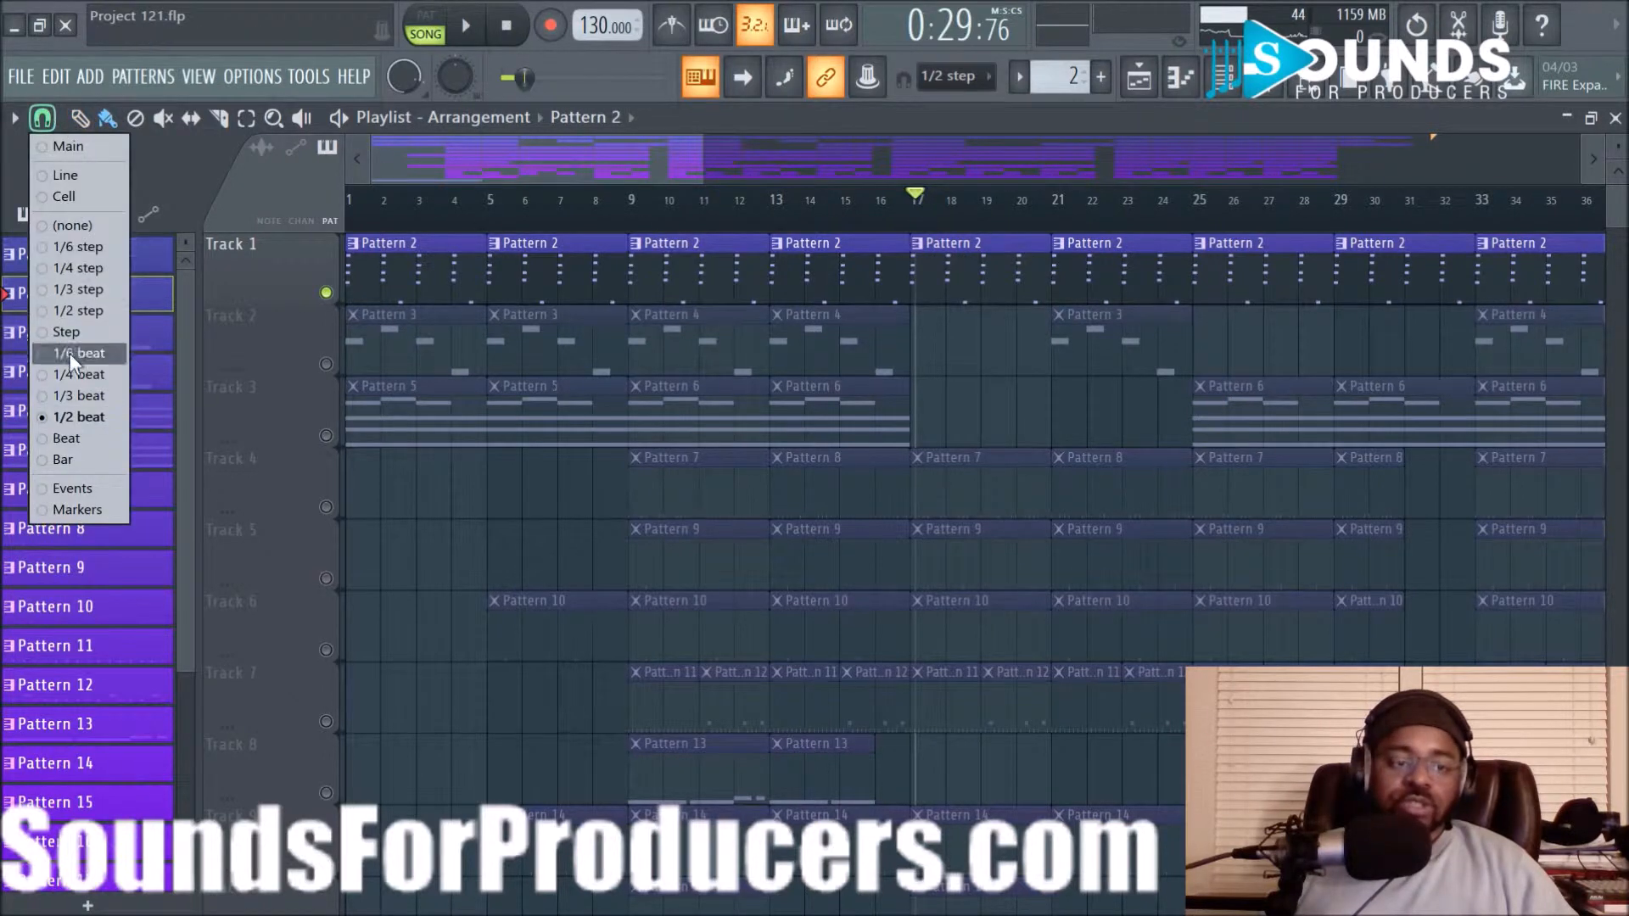
{"action": "left_click", "coordinate": [69, 446]}
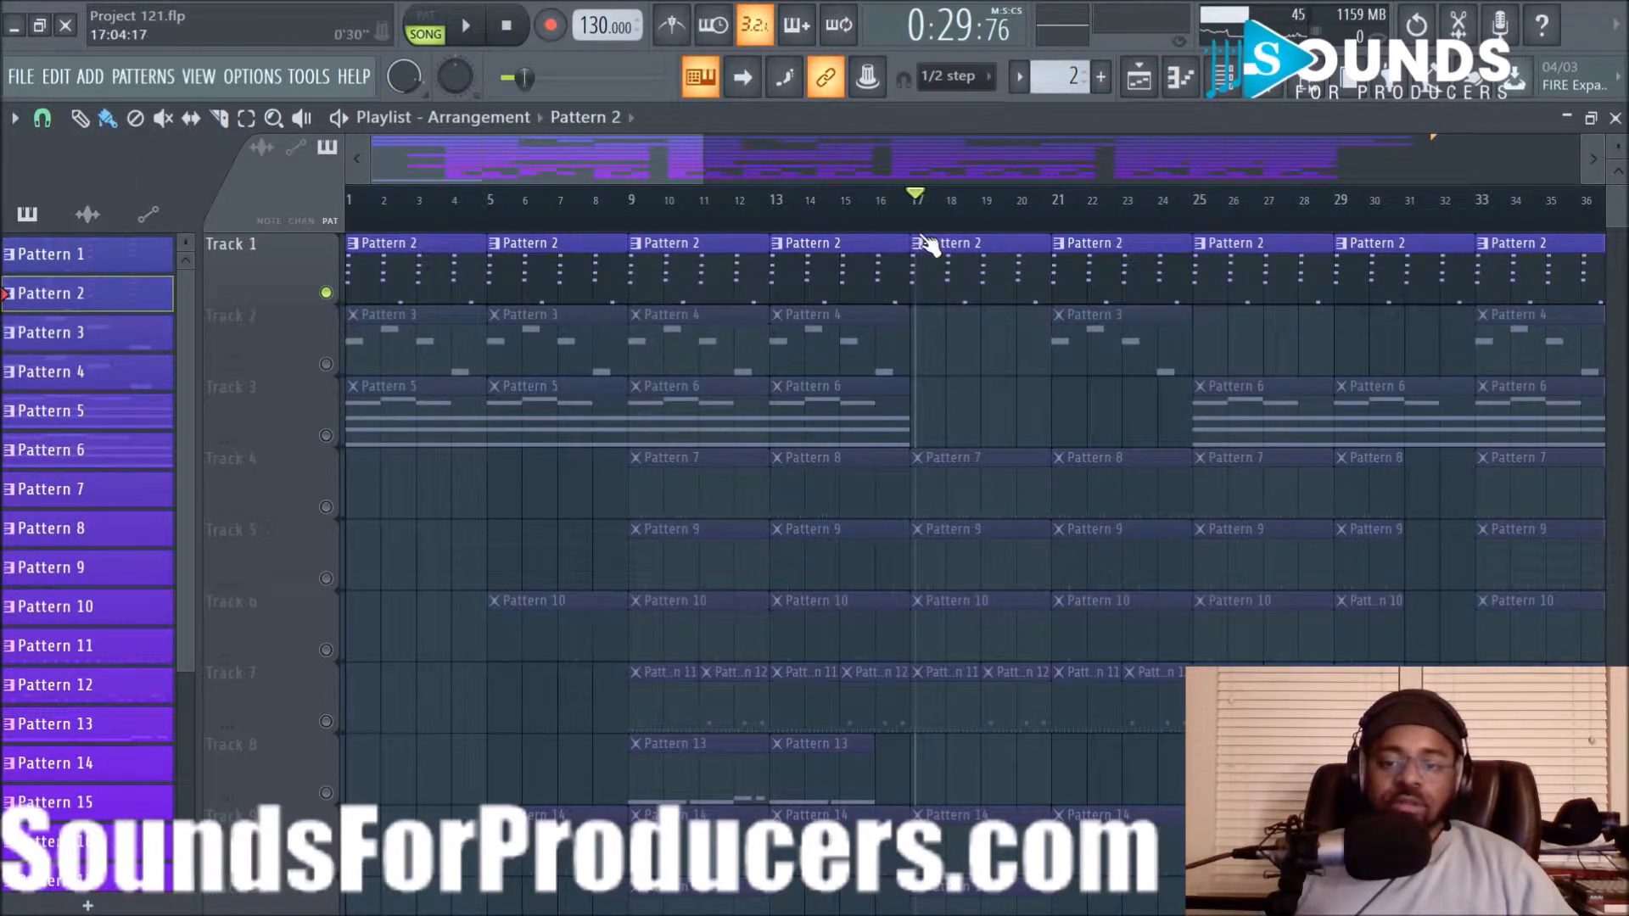
Open Pattern 2's notes from bar 17, play the soloed part, return to the playlist, look over the lower tracks and stop playback
{"action": "double_click", "coordinate": [972, 278]}
{"action": "key", "text": "space"}
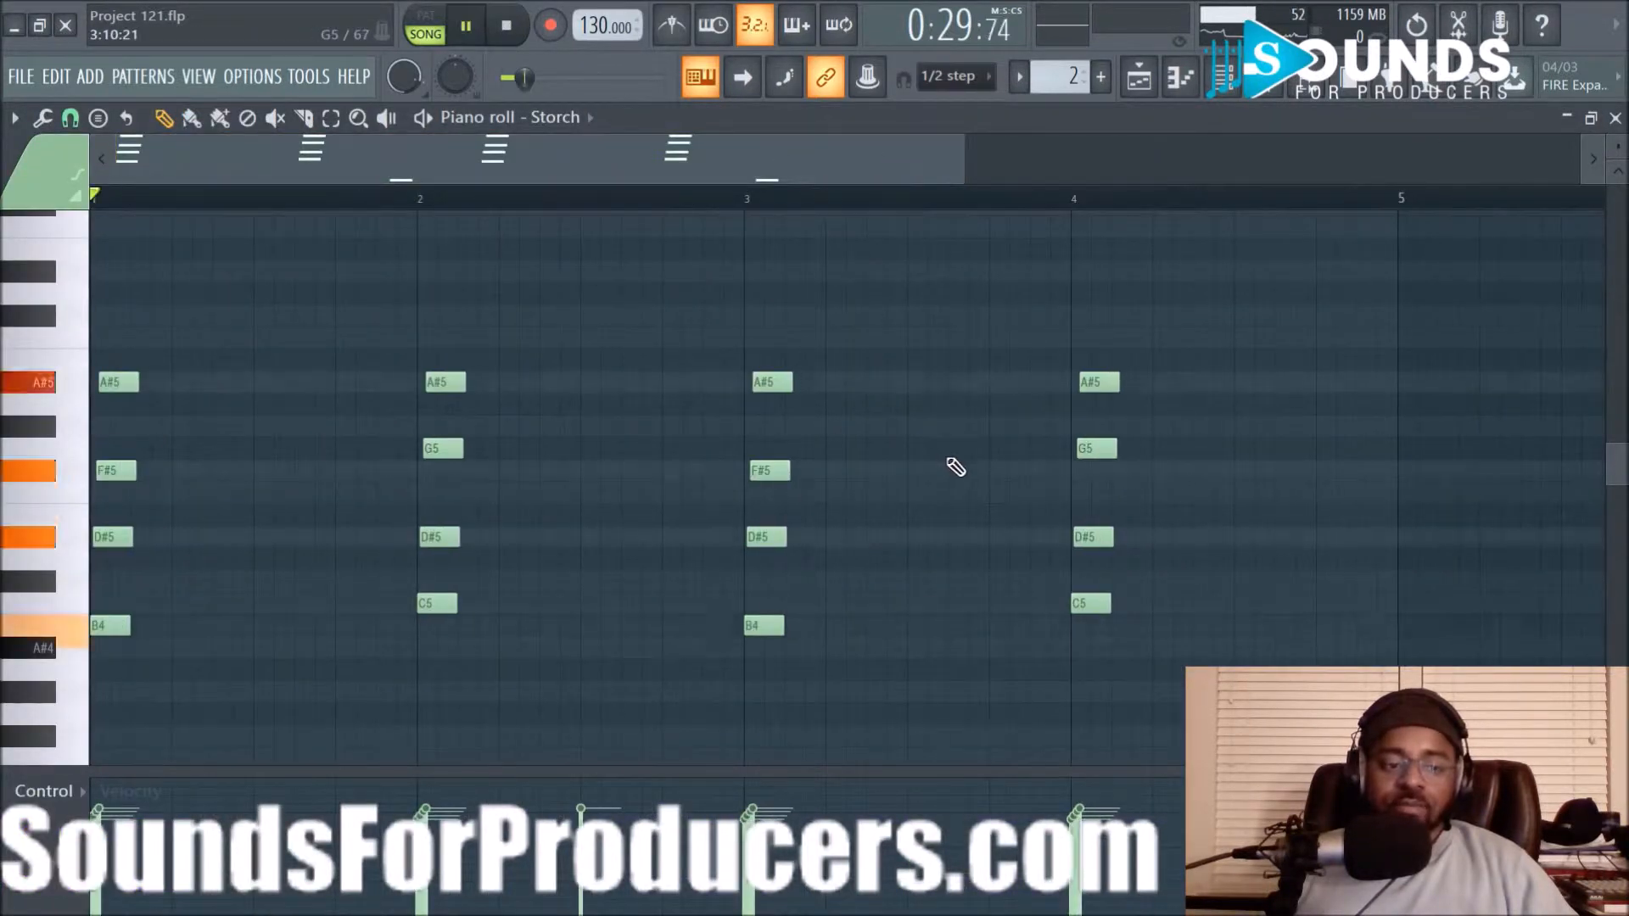
{"action": "left_click", "coordinate": [1139, 76]}
{"action": "scroll", "coordinate": [976, 531], "scroll_direction": "down", "scroll_amount": 6}
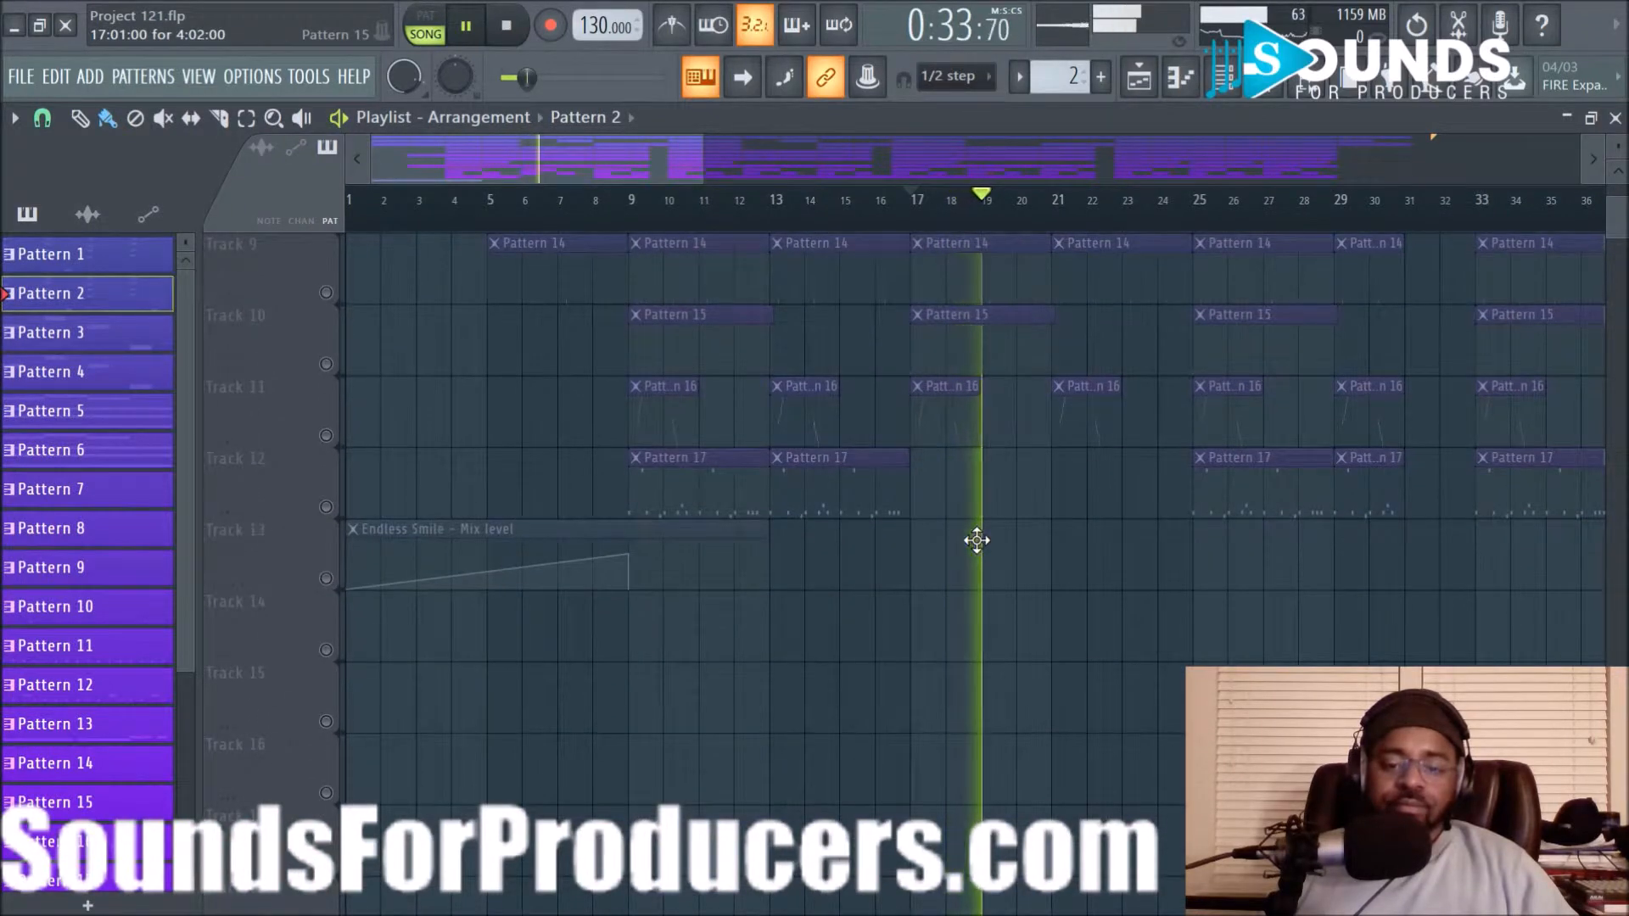
{"action": "scroll", "coordinate": [977, 541], "scroll_direction": "up", "scroll_amount": 8}
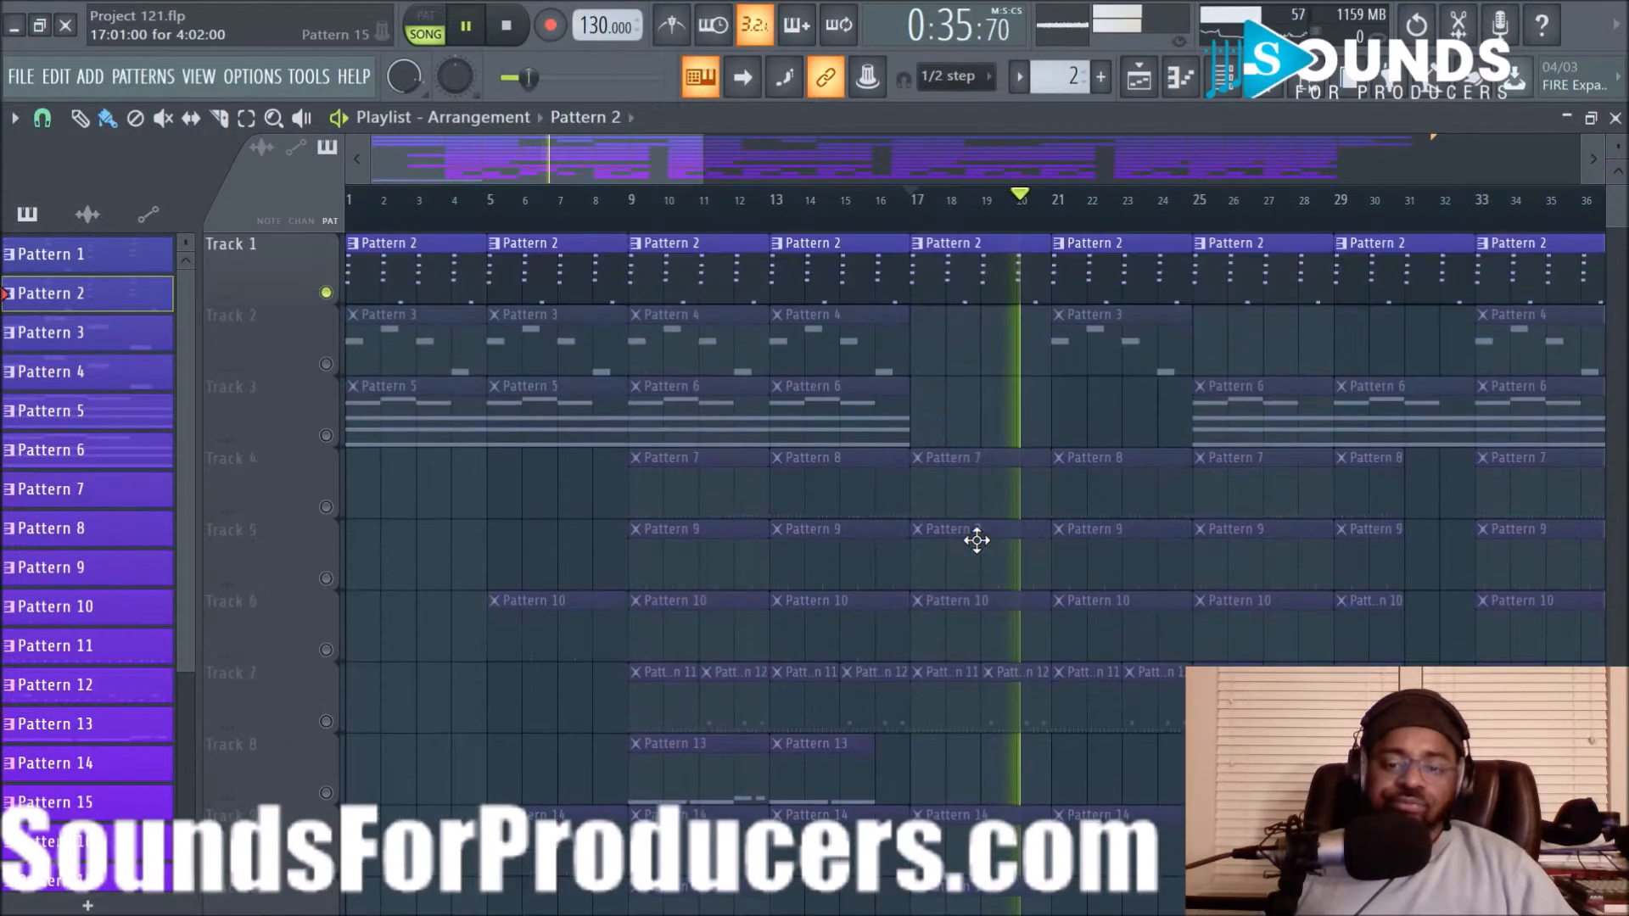
{"action": "key", "text": "space"}
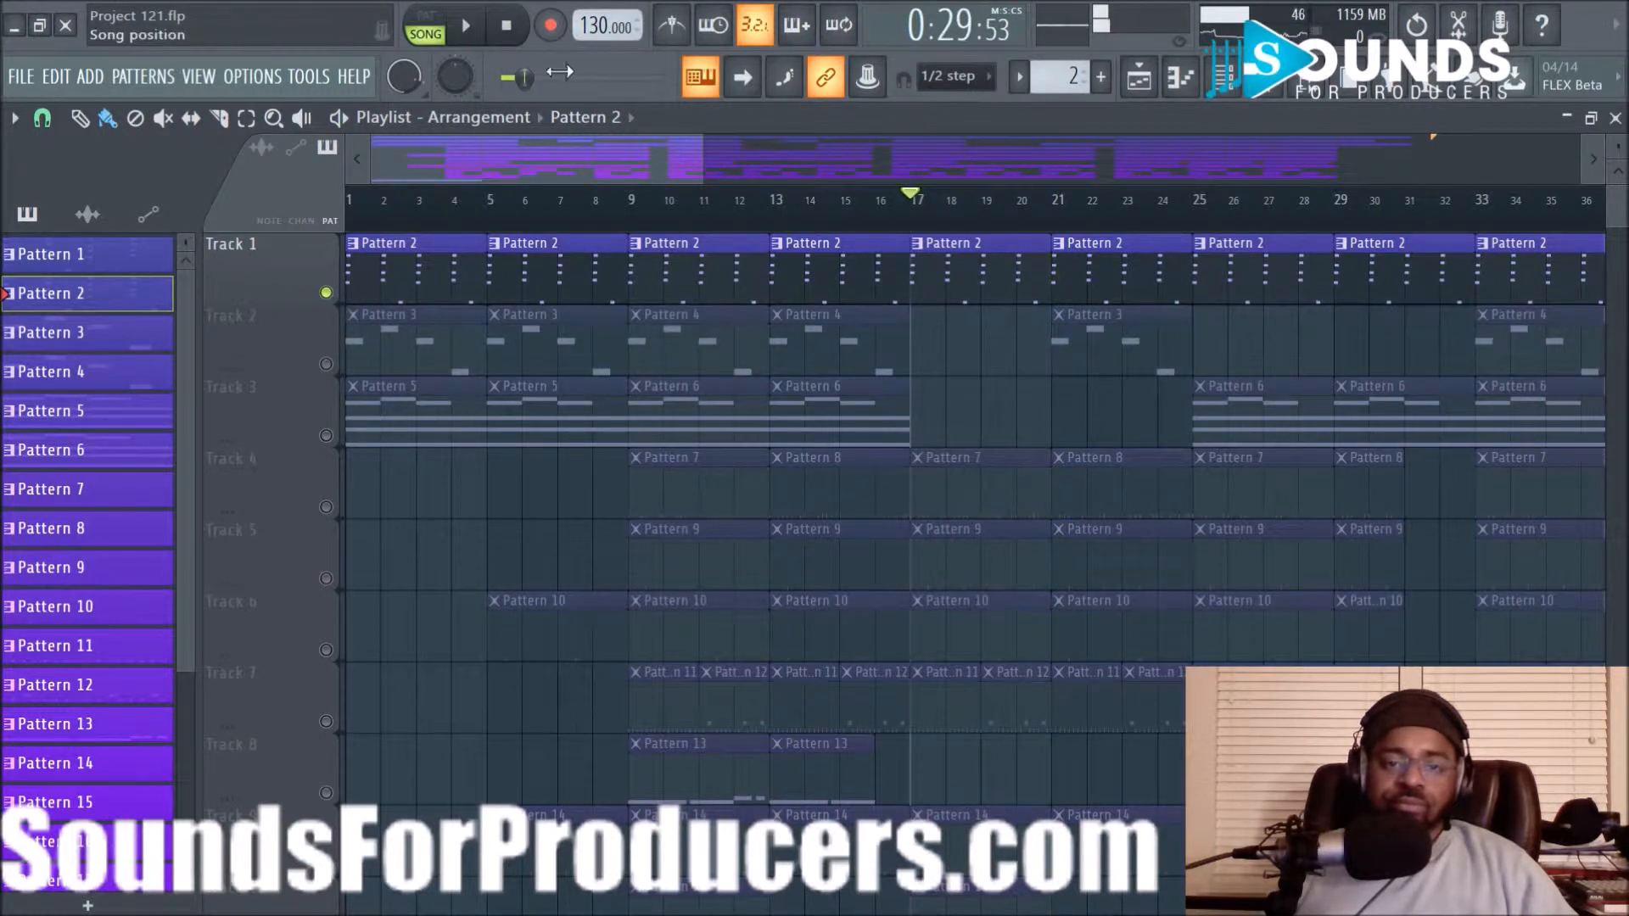
Bypass Neutron 2 on the Master mixer track, play the soloed part from bar 17, return to the playlist and stop
{"action": "left_click", "coordinate": [1264, 78]}
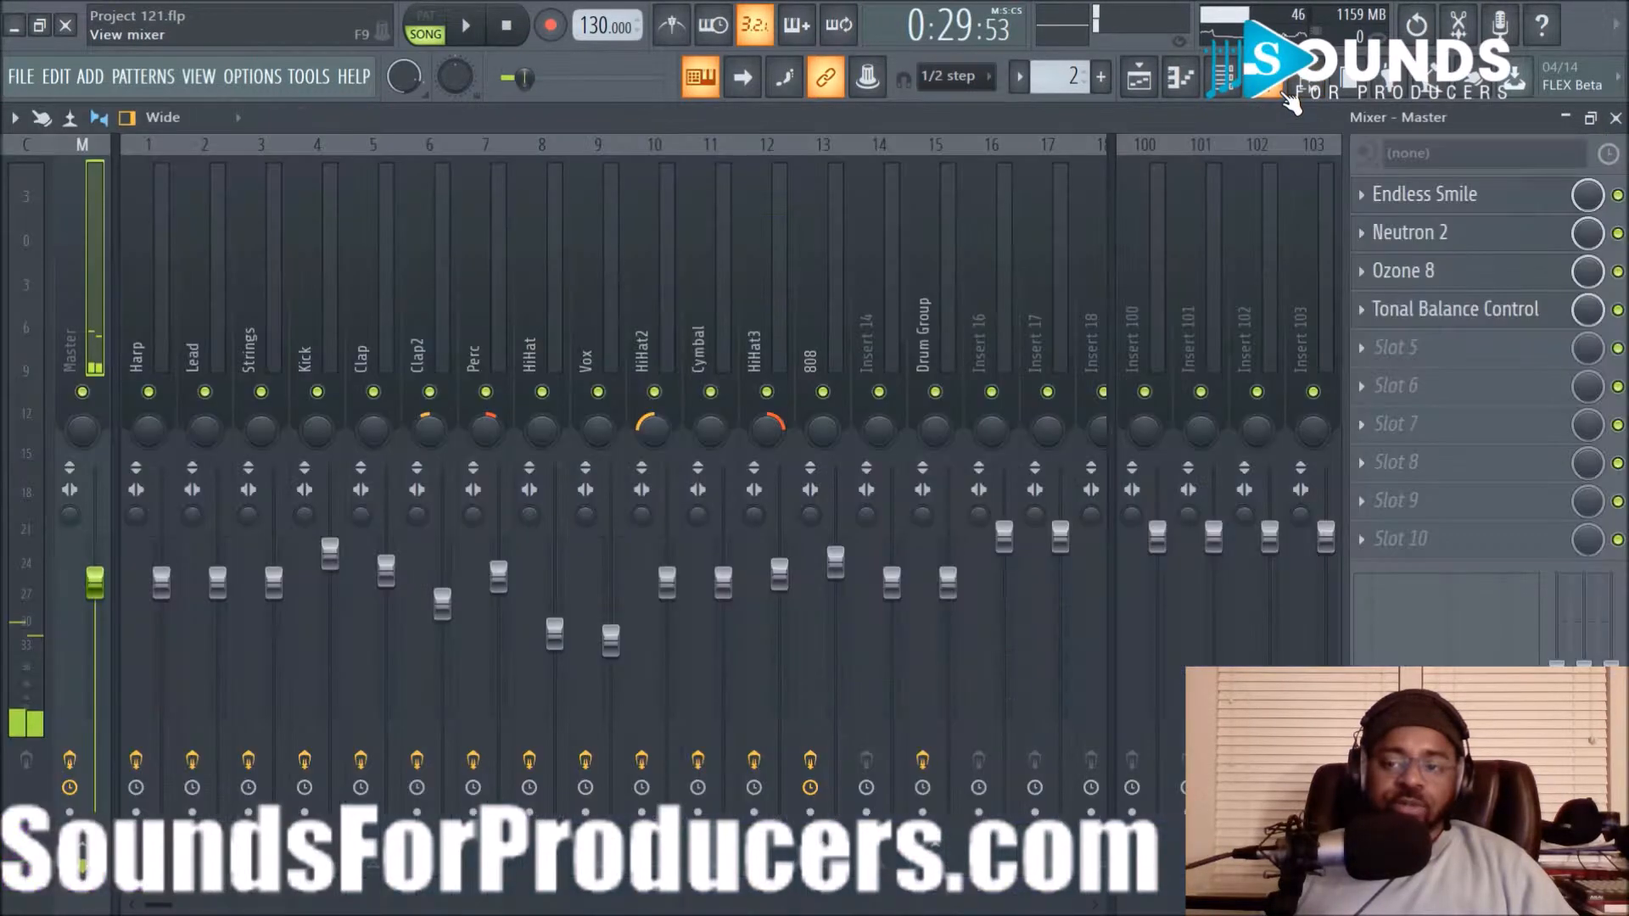
{"action": "left_click", "coordinate": [1617, 234]}
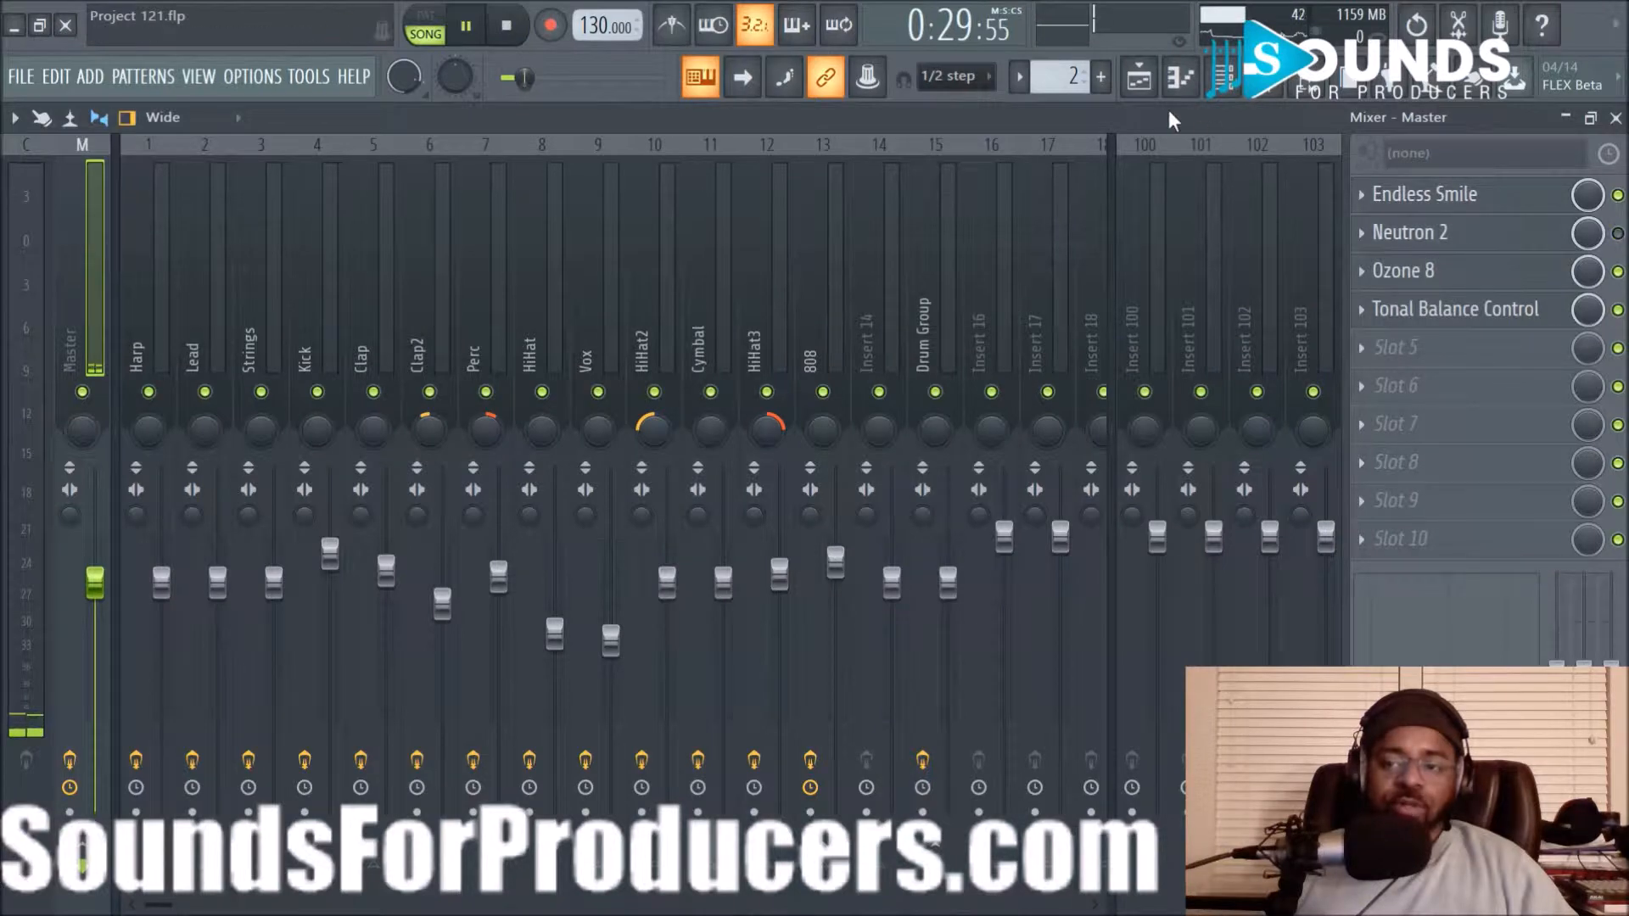
{"action": "key", "text": "space"}
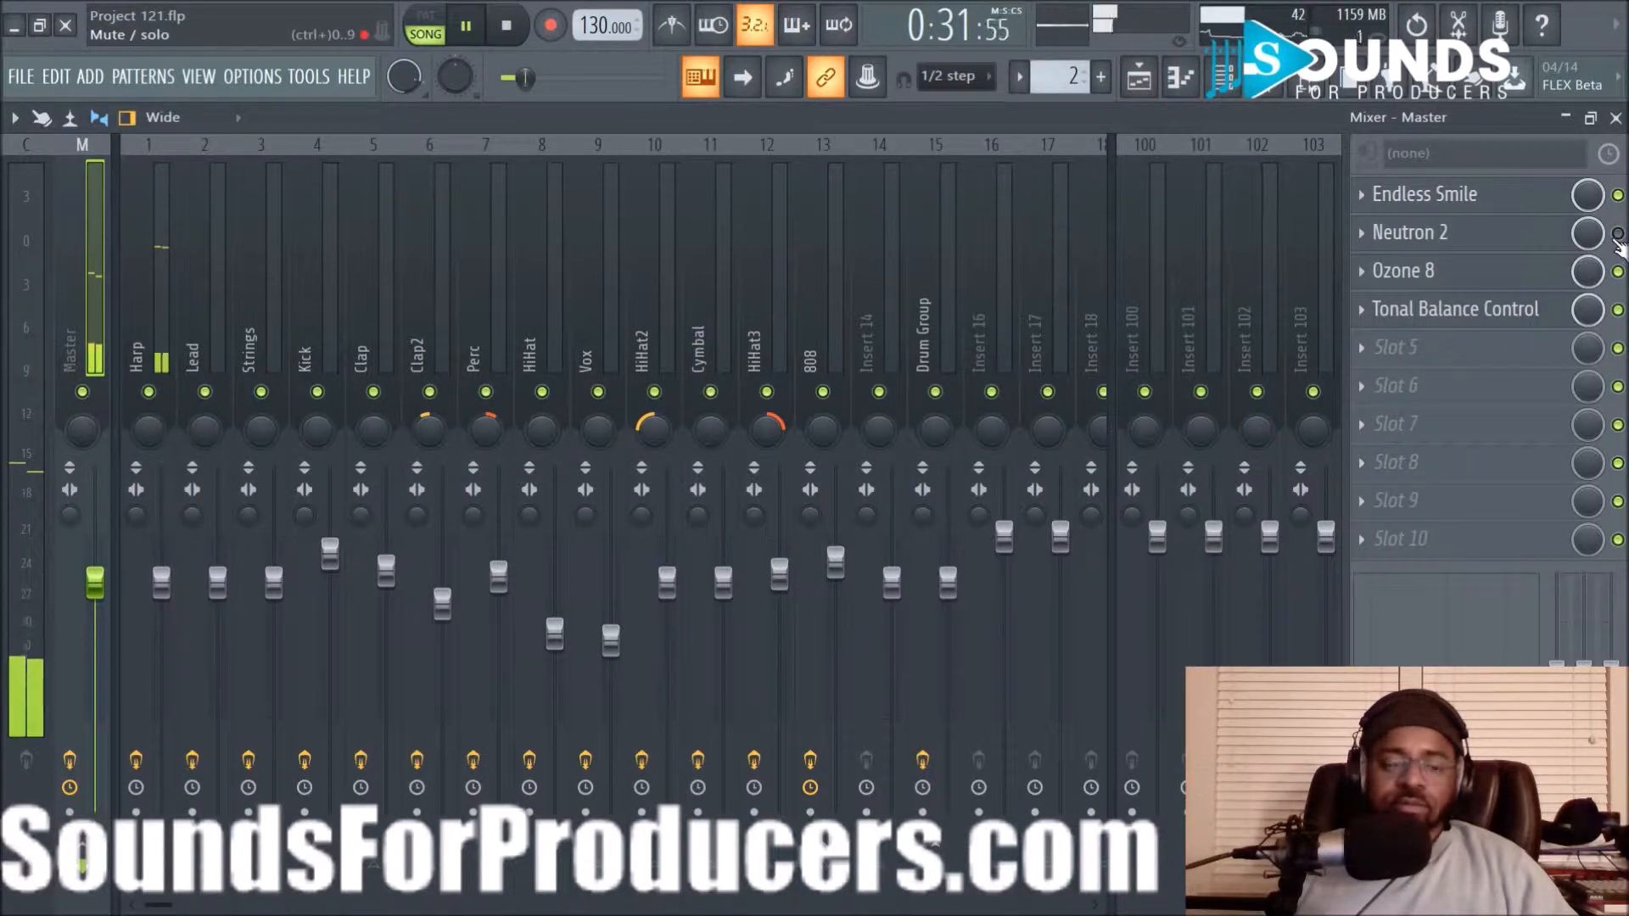
{"action": "left_click", "coordinate": [1139, 76]}
{"action": "scroll", "coordinate": [1043, 575], "scroll_direction": "down", "scroll_amount": 7}
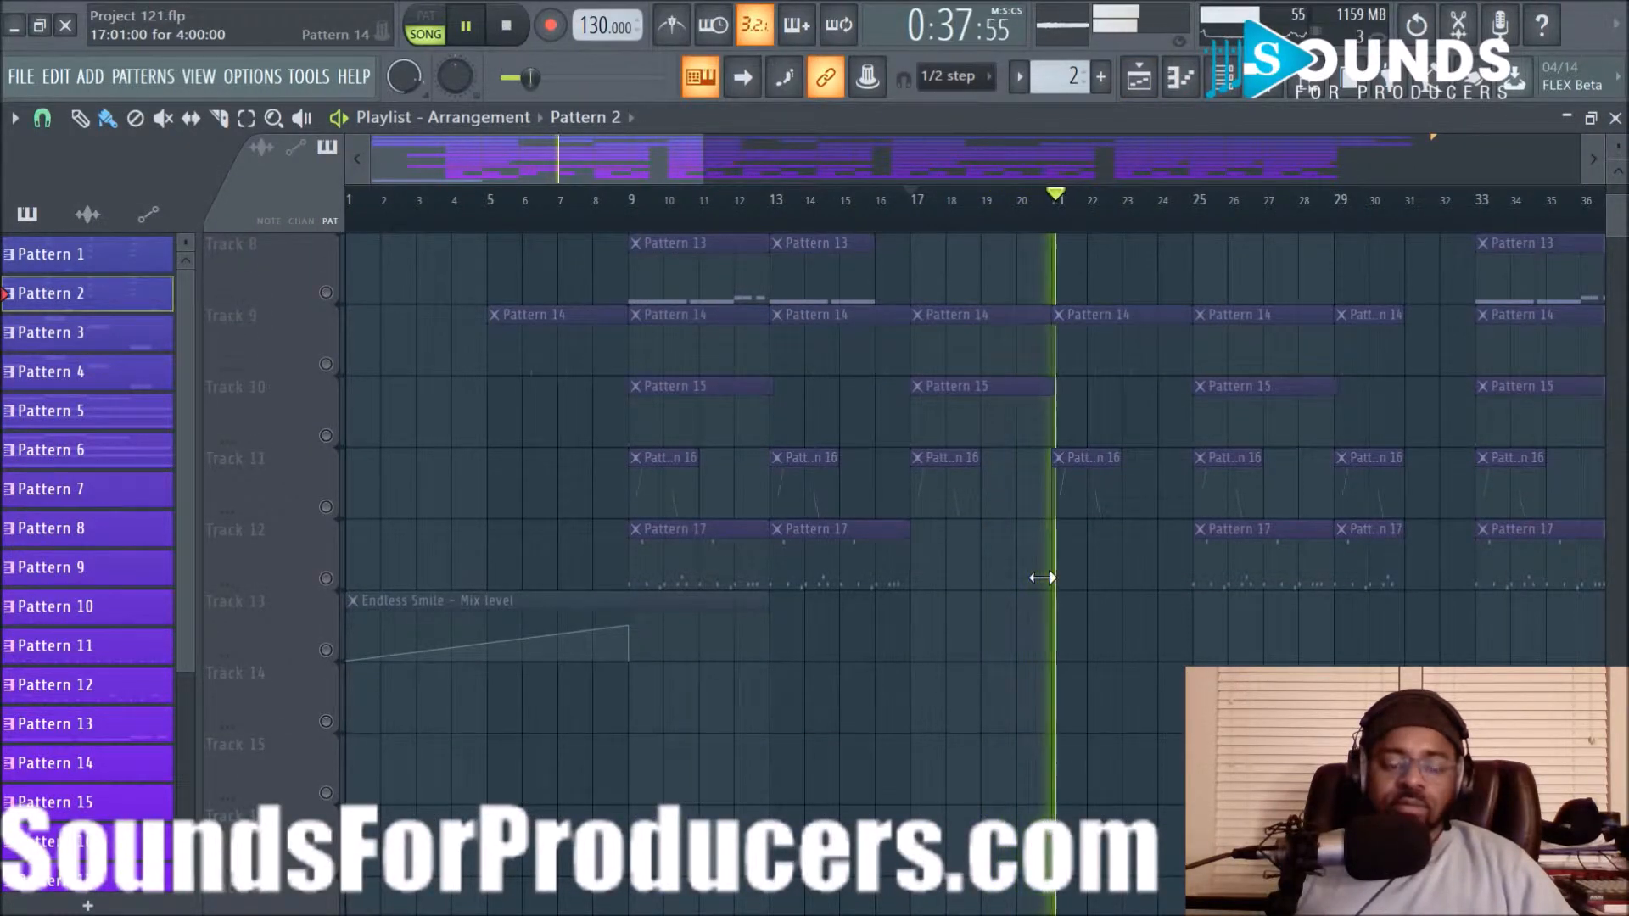
{"action": "key", "text": "space"}
Unmute Track 13 holding the Endless Smile - Mix level automation and review its clip alongside Track 1
{"action": "left_click", "coordinate": [326, 650]}
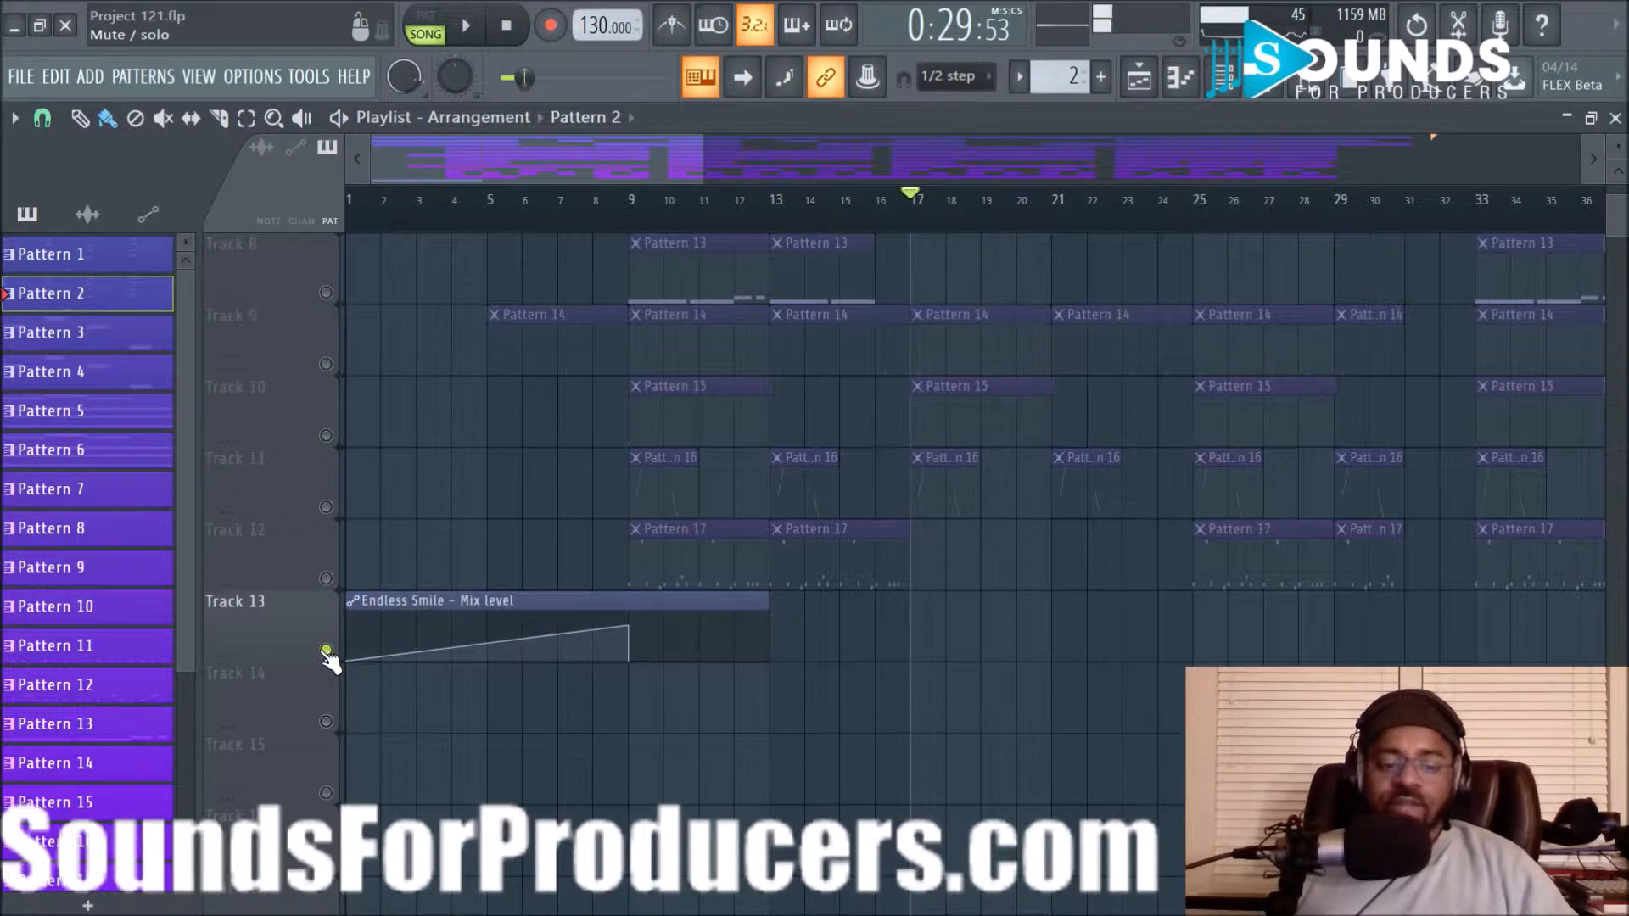
{"action": "scroll", "coordinate": [1026, 646], "scroll_direction": "up", "scroll_amount": 7}
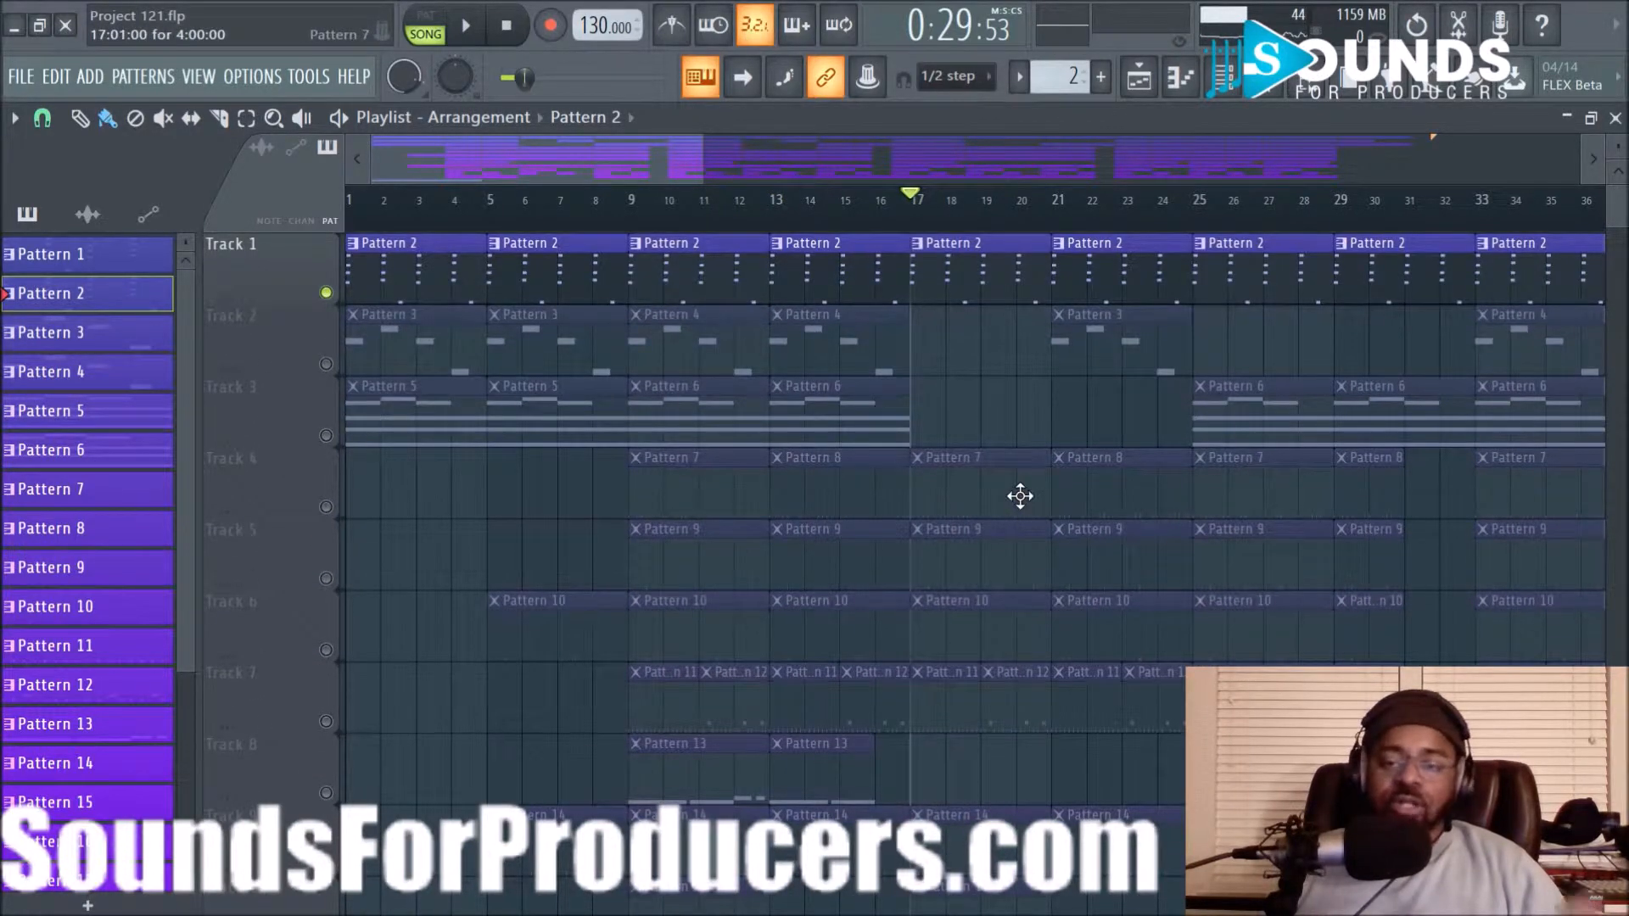
{"action": "scroll", "coordinate": [1001, 509], "scroll_direction": "down", "scroll_amount": 4}
{"action": "scroll", "coordinate": [988, 516], "scroll_direction": "down", "scroll_amount": 2}
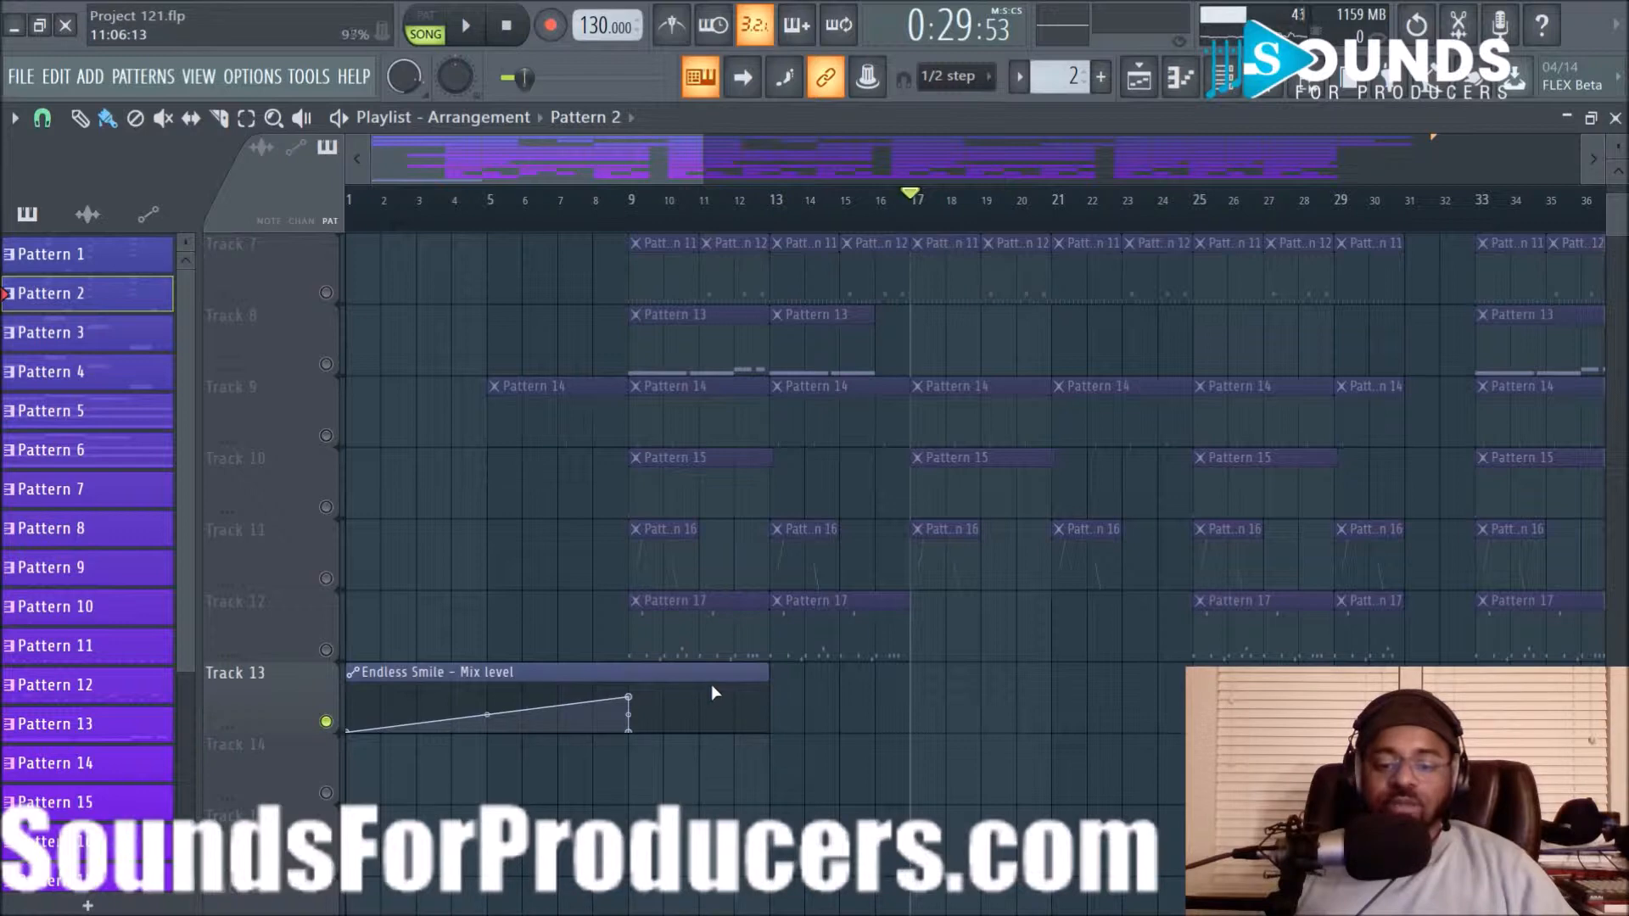
{"action": "scroll", "coordinate": [696, 689], "scroll_direction": "up", "scroll_amount": 6}
Check the Master track's effect slots in the mixer, including the Neutron 2 switch, and return to the playlist
{"action": "left_click", "coordinate": [1266, 78]}
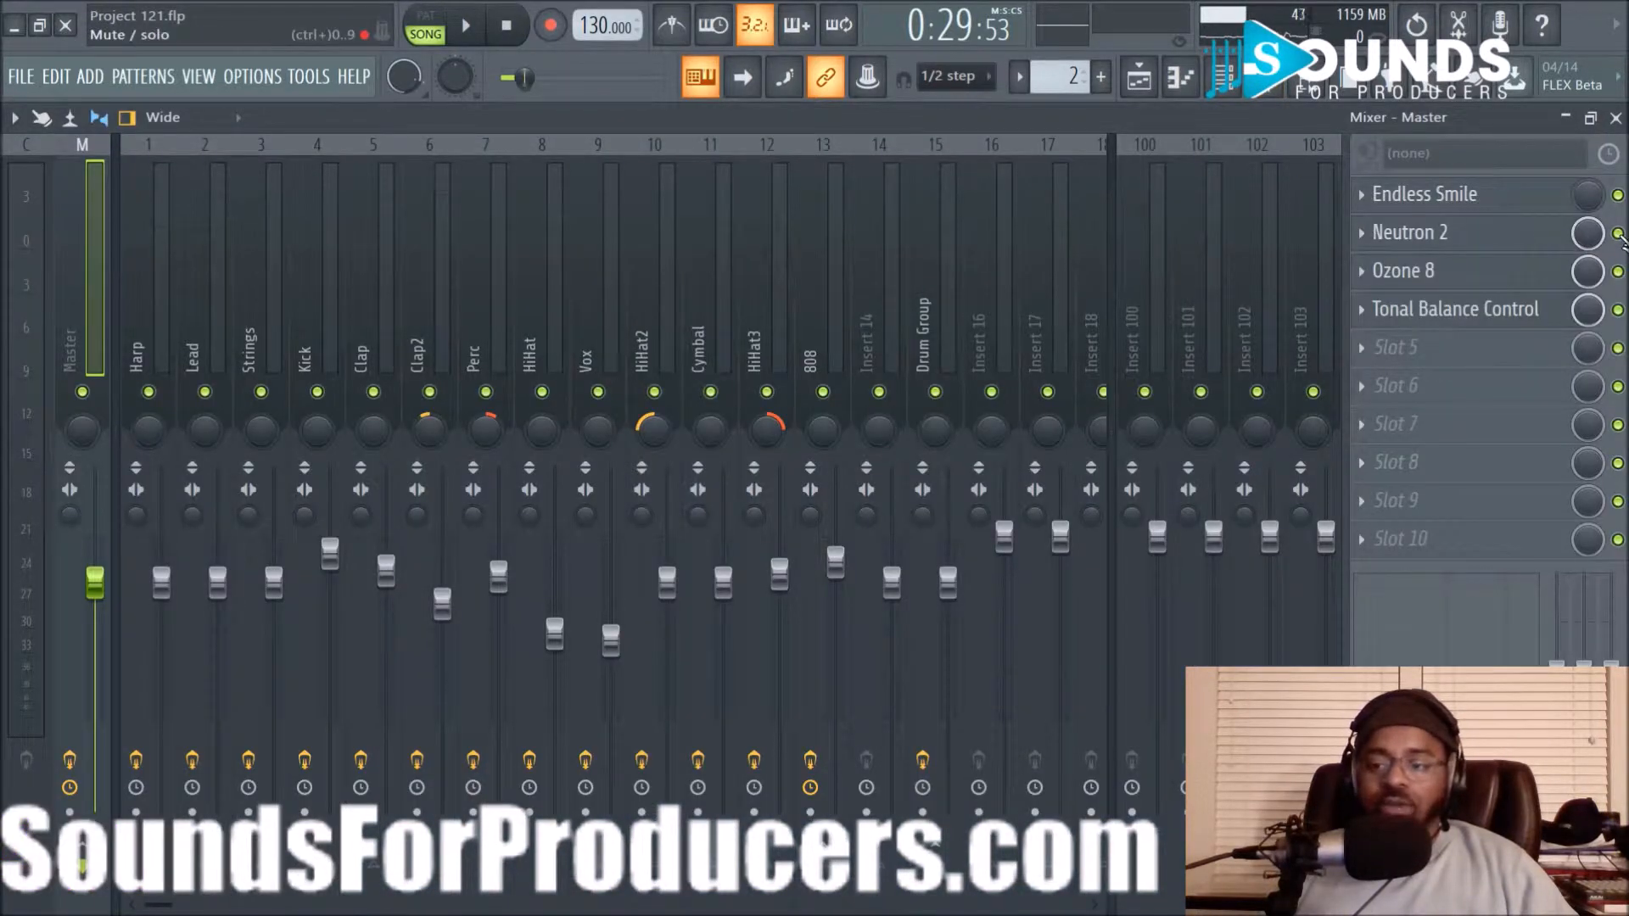
{"action": "left_click", "coordinate": [1138, 77]}
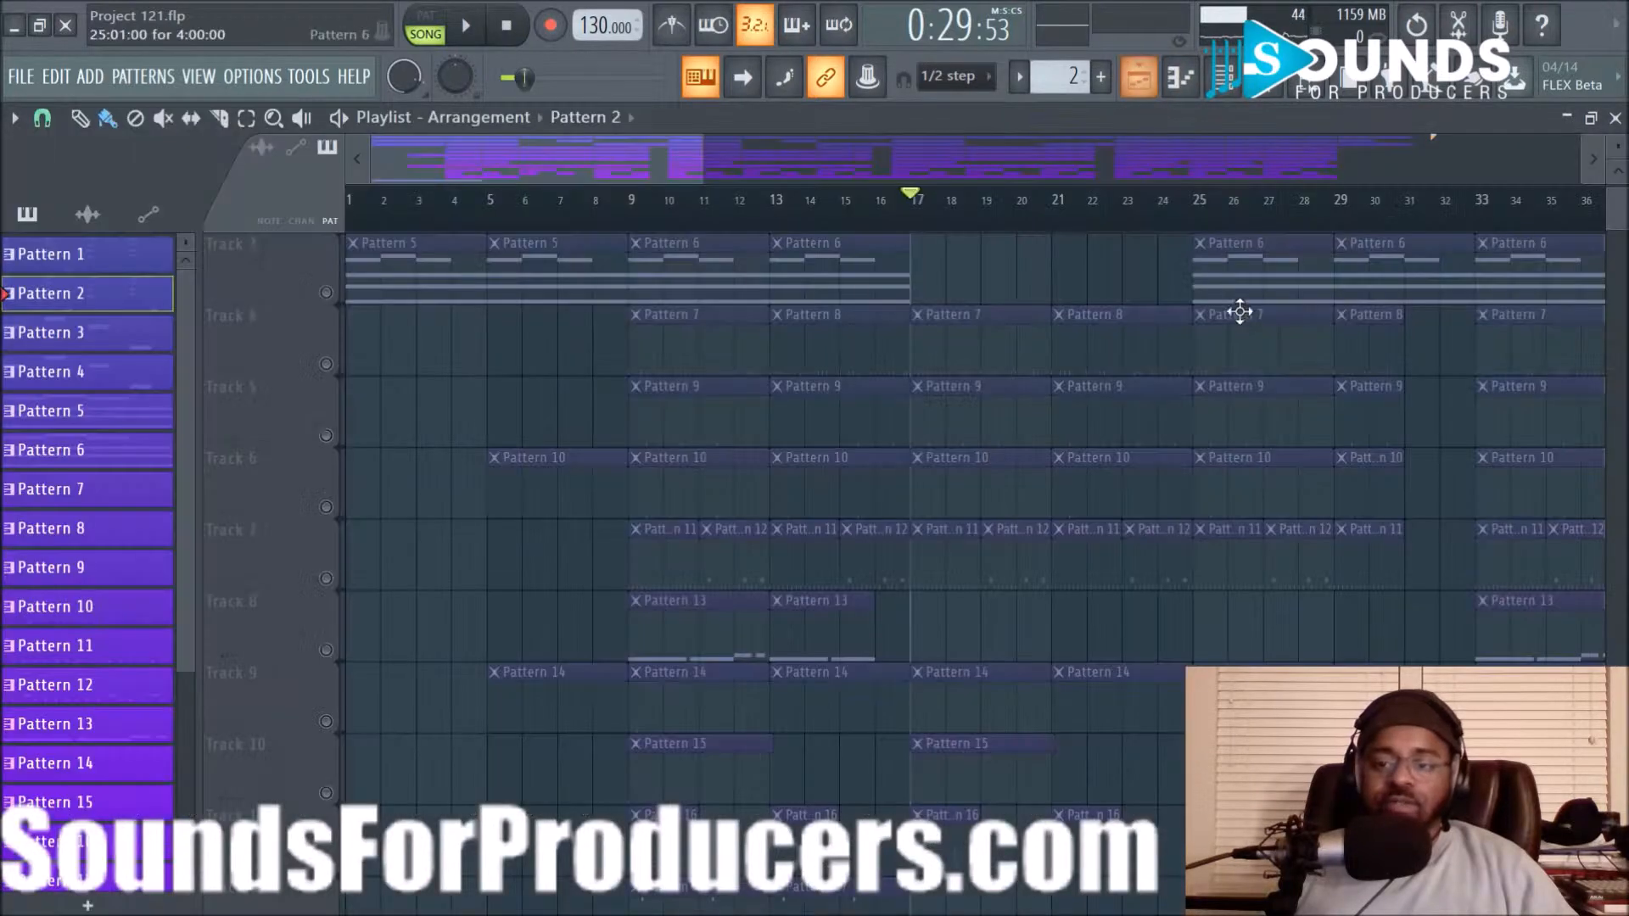
{"action": "scroll", "coordinate": [1002, 277], "scroll_direction": "up", "scroll_amount": 2}
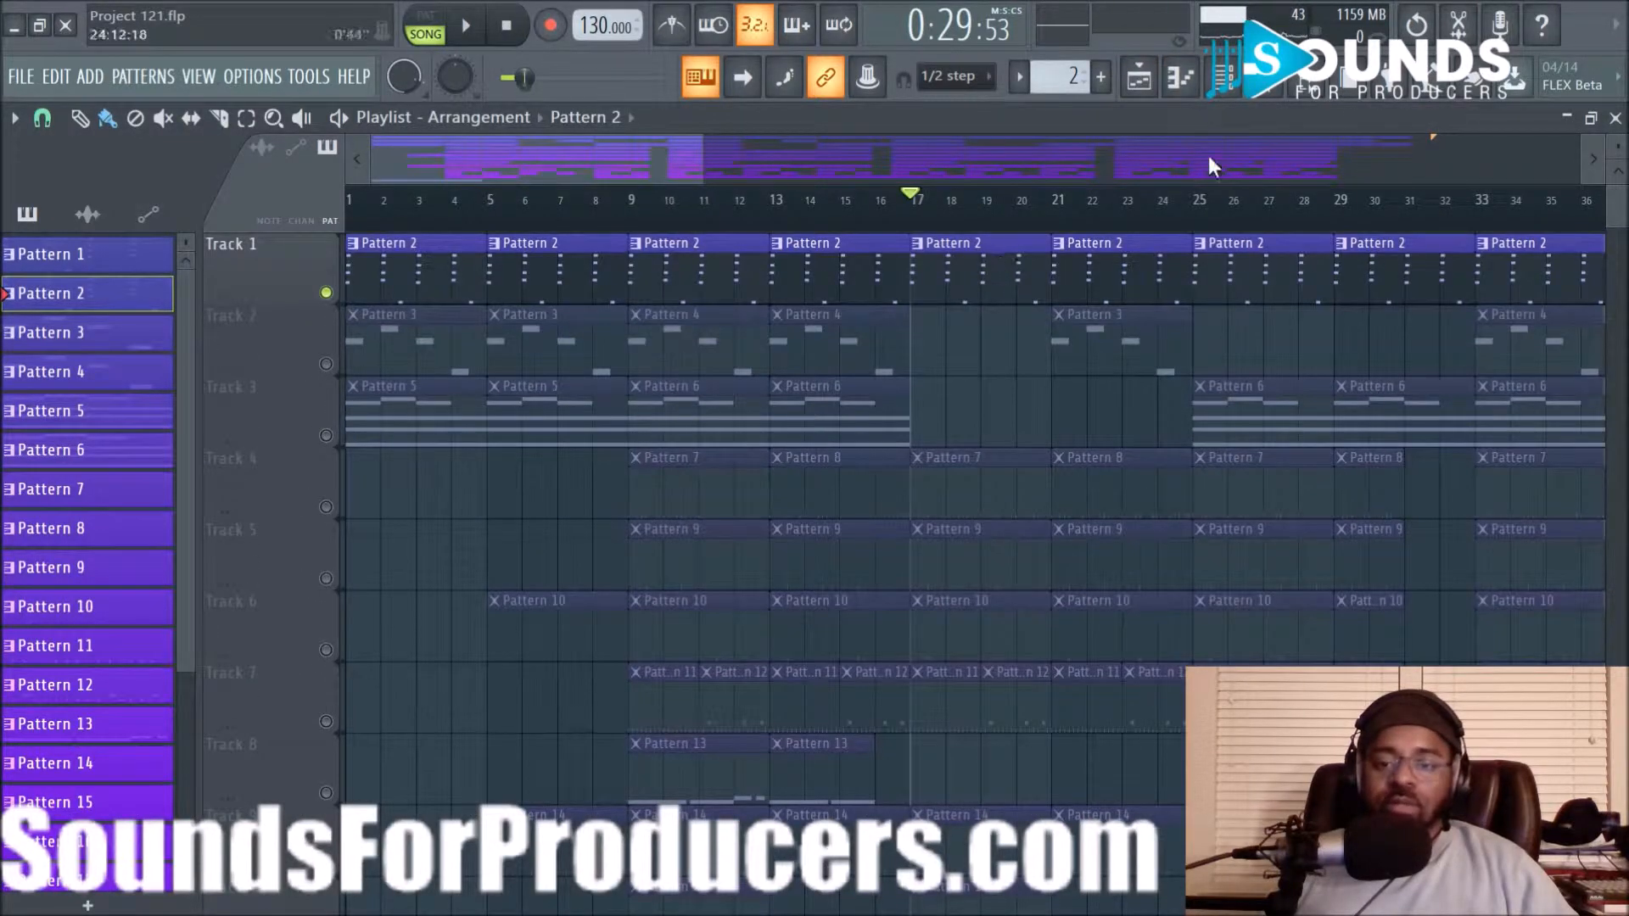
{"action": "left_click", "coordinate": [1222, 77]}
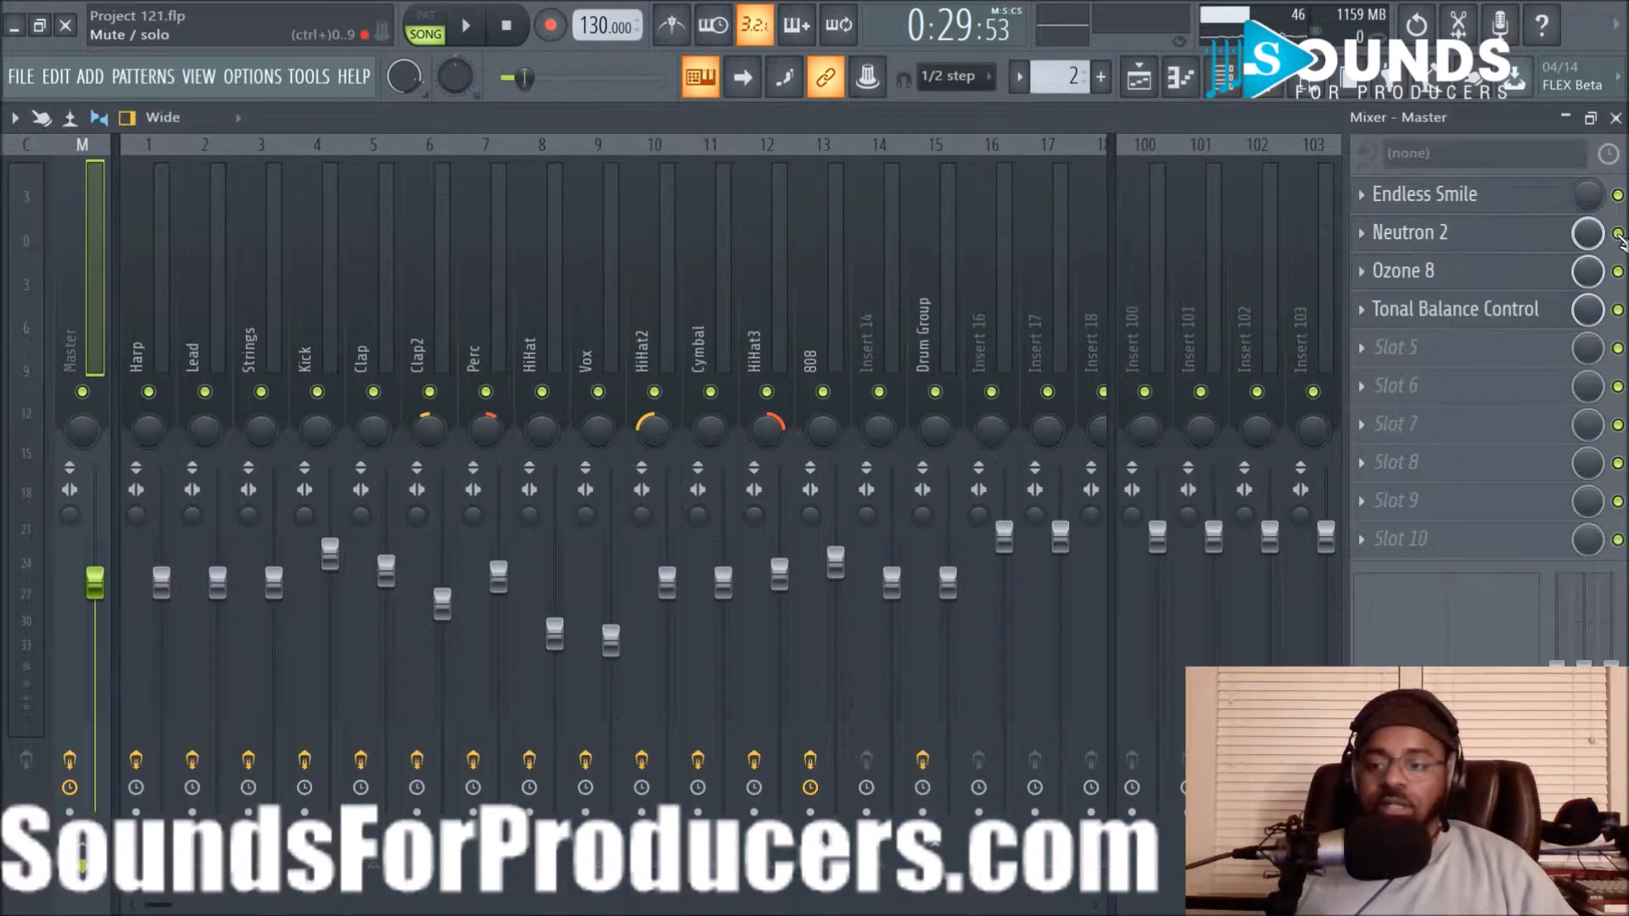
{"action": "left_click", "coordinate": [1141, 78]}
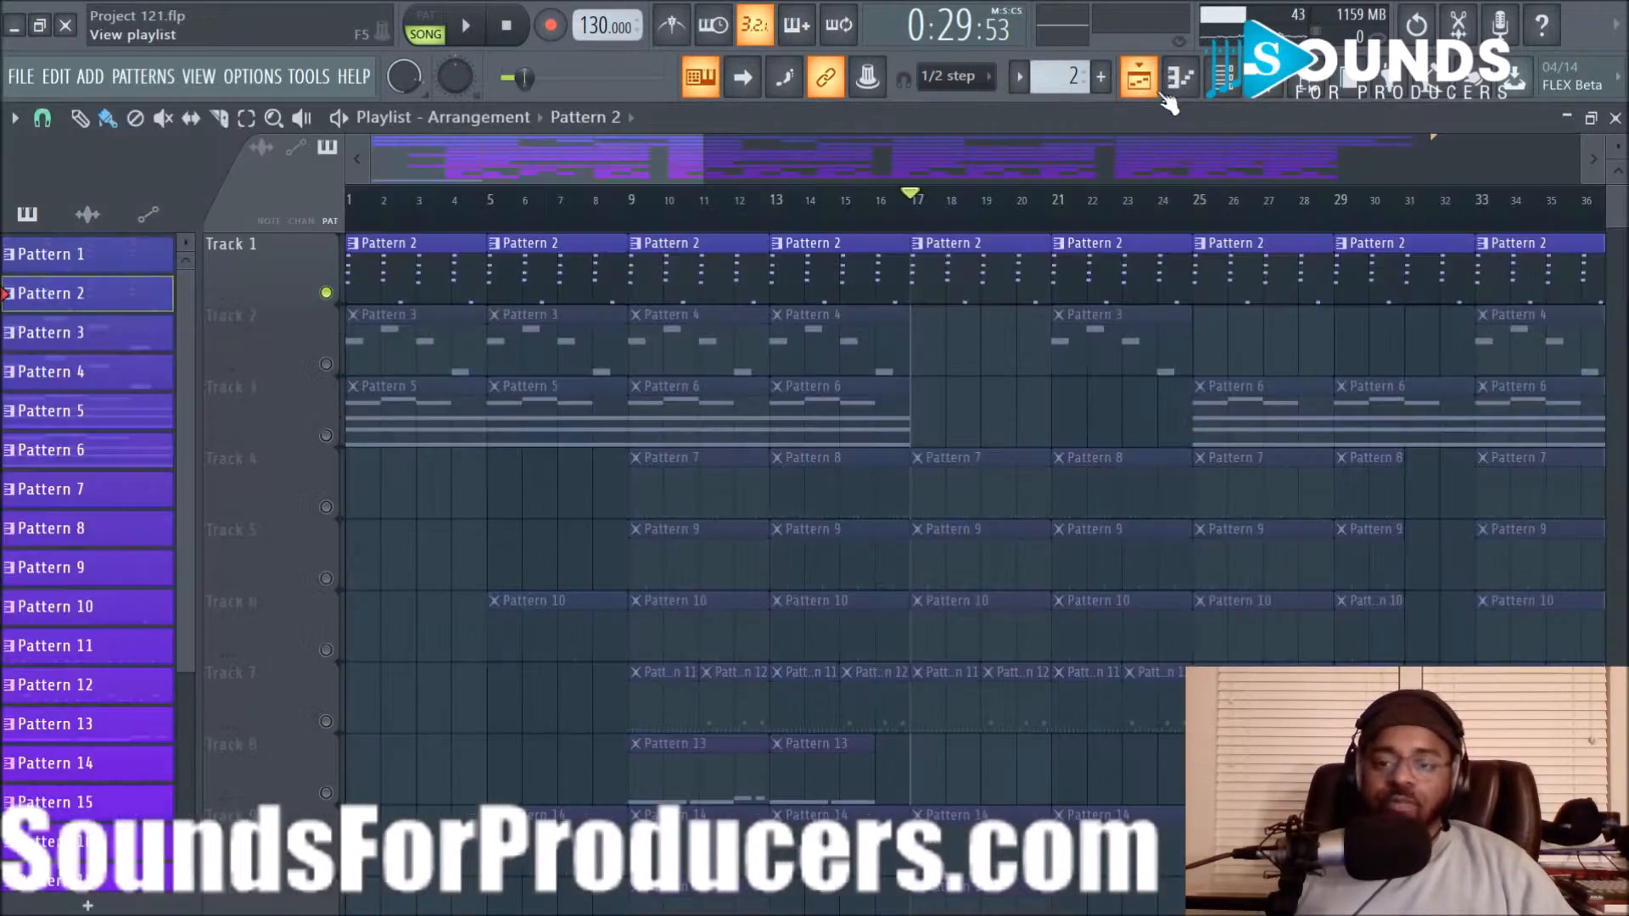
Play the part from bar 17 with Track 1 and the Track 13 automation active
{"action": "scroll", "coordinate": [910, 399], "scroll_direction": "down", "scroll_amount": 5}
{"action": "scroll", "coordinate": [910, 398], "scroll_direction": "down", "scroll_amount": 4}
{"action": "key", "text": "space"}
{"action": "scroll", "coordinate": [1119, 618], "scroll_direction": "up", "scroll_amount": 9}
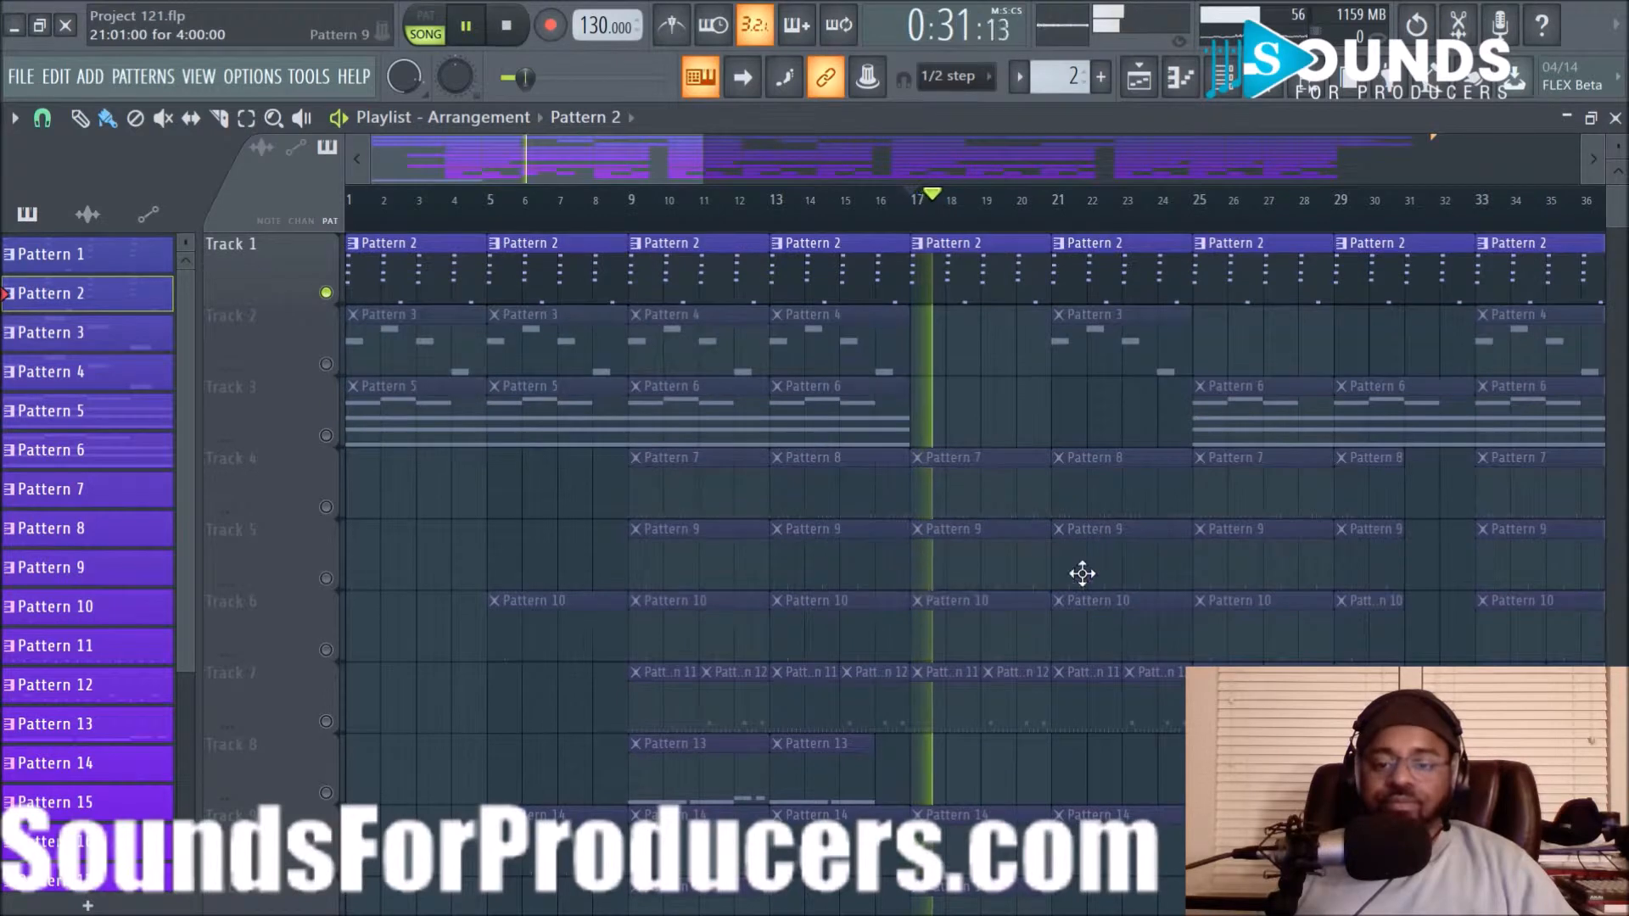
Open Pattern 2's notes during playback, examine the chords and low D#4 notes, stop playback and return to the playlist
{"action": "double_click", "coordinate": [982, 279]}
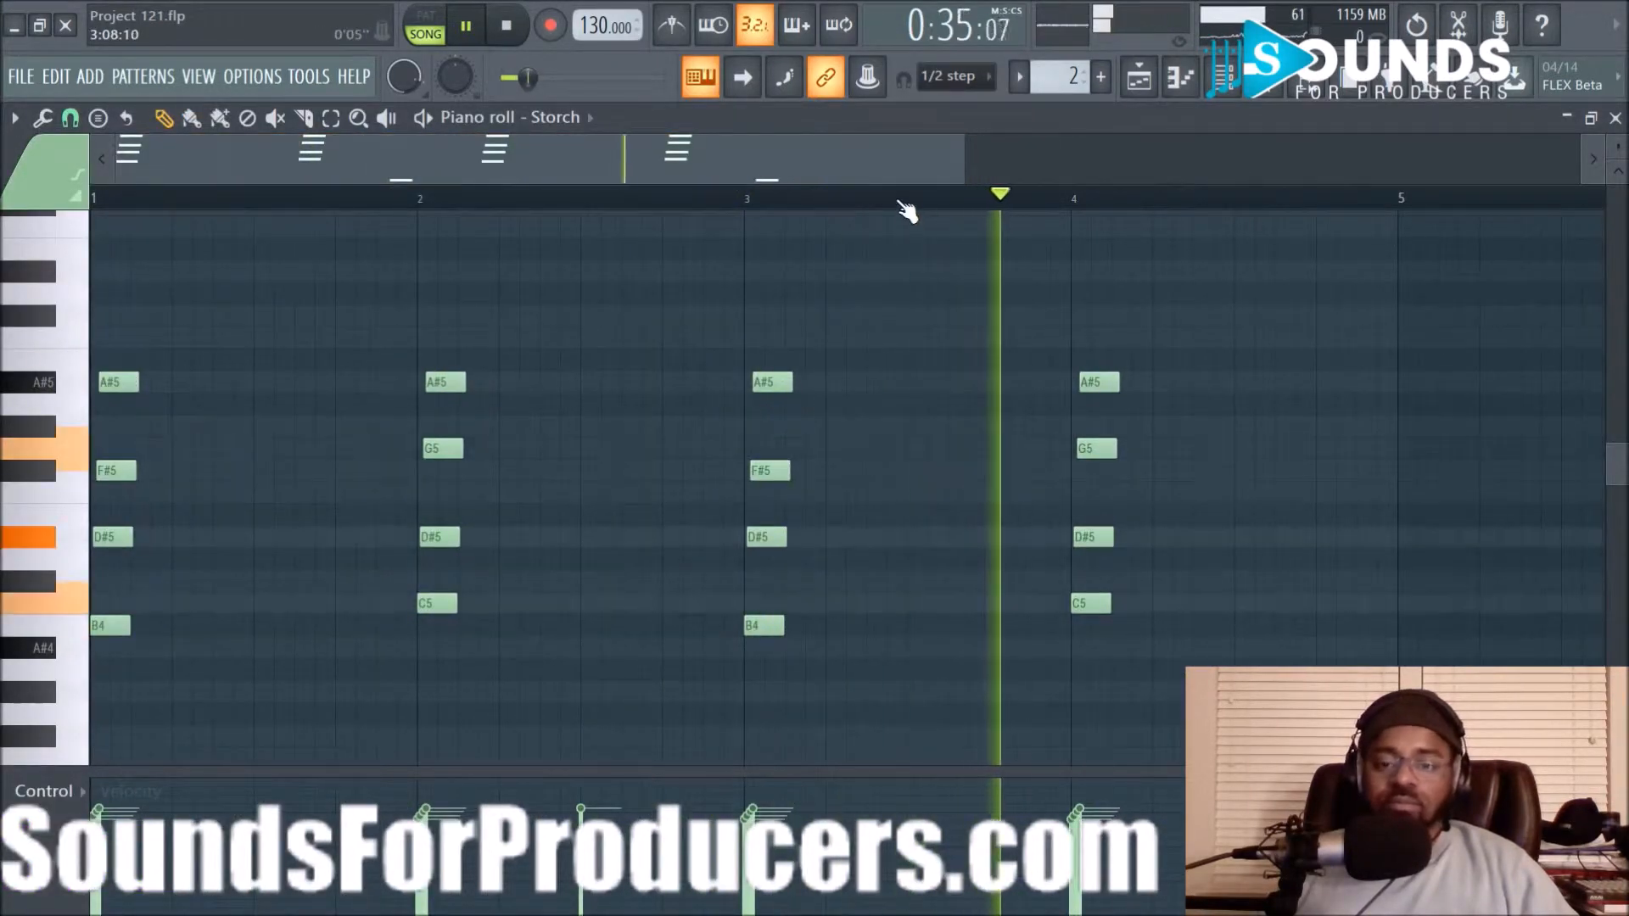
{"action": "scroll", "coordinate": [904, 209], "scroll_direction": "down", "scroll_amount": 2}
{"action": "scroll", "coordinate": [873, 309], "scroll_direction": "down", "scroll_amount": 3}
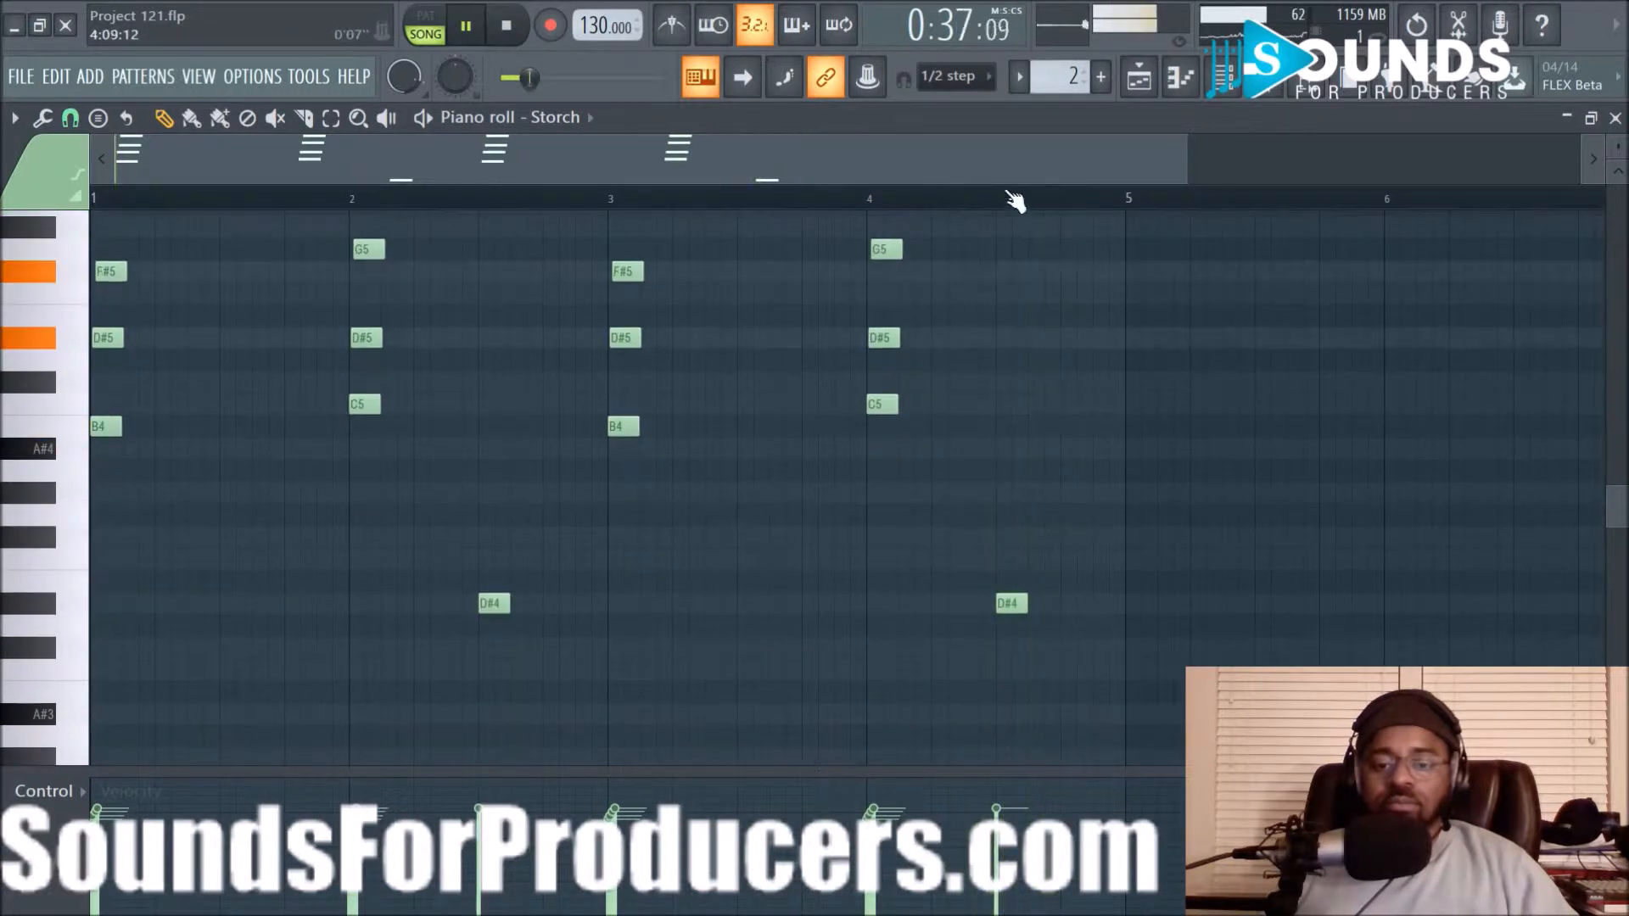
{"action": "scroll", "coordinate": [826, 390], "scroll_direction": "up", "scroll_amount": 3}
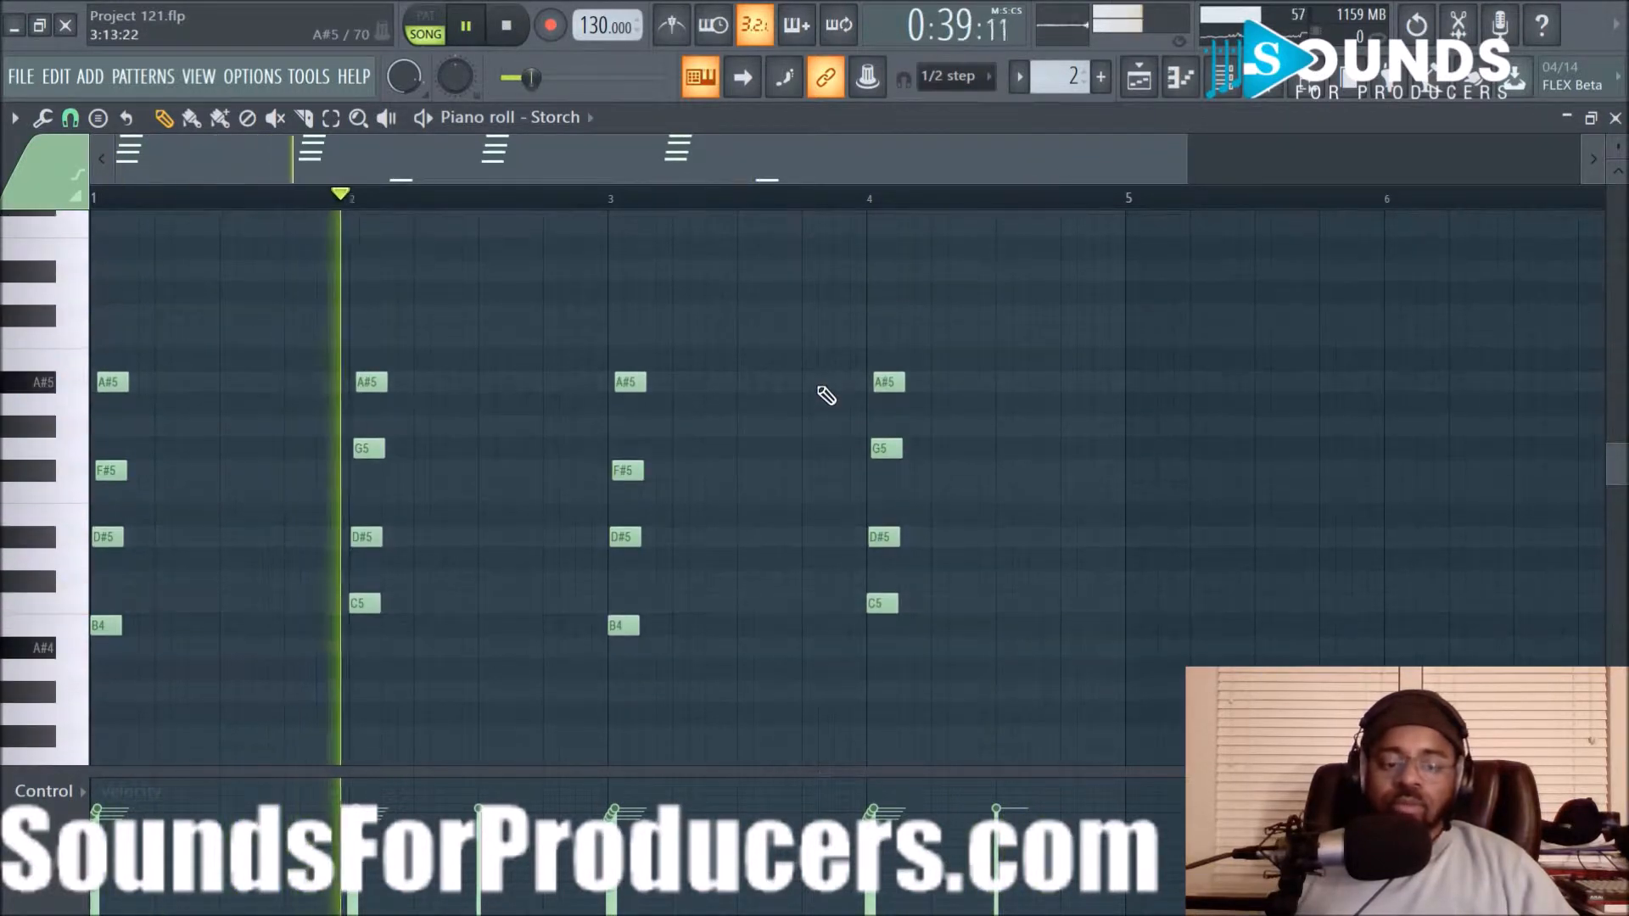
{"action": "key", "text": "space"}
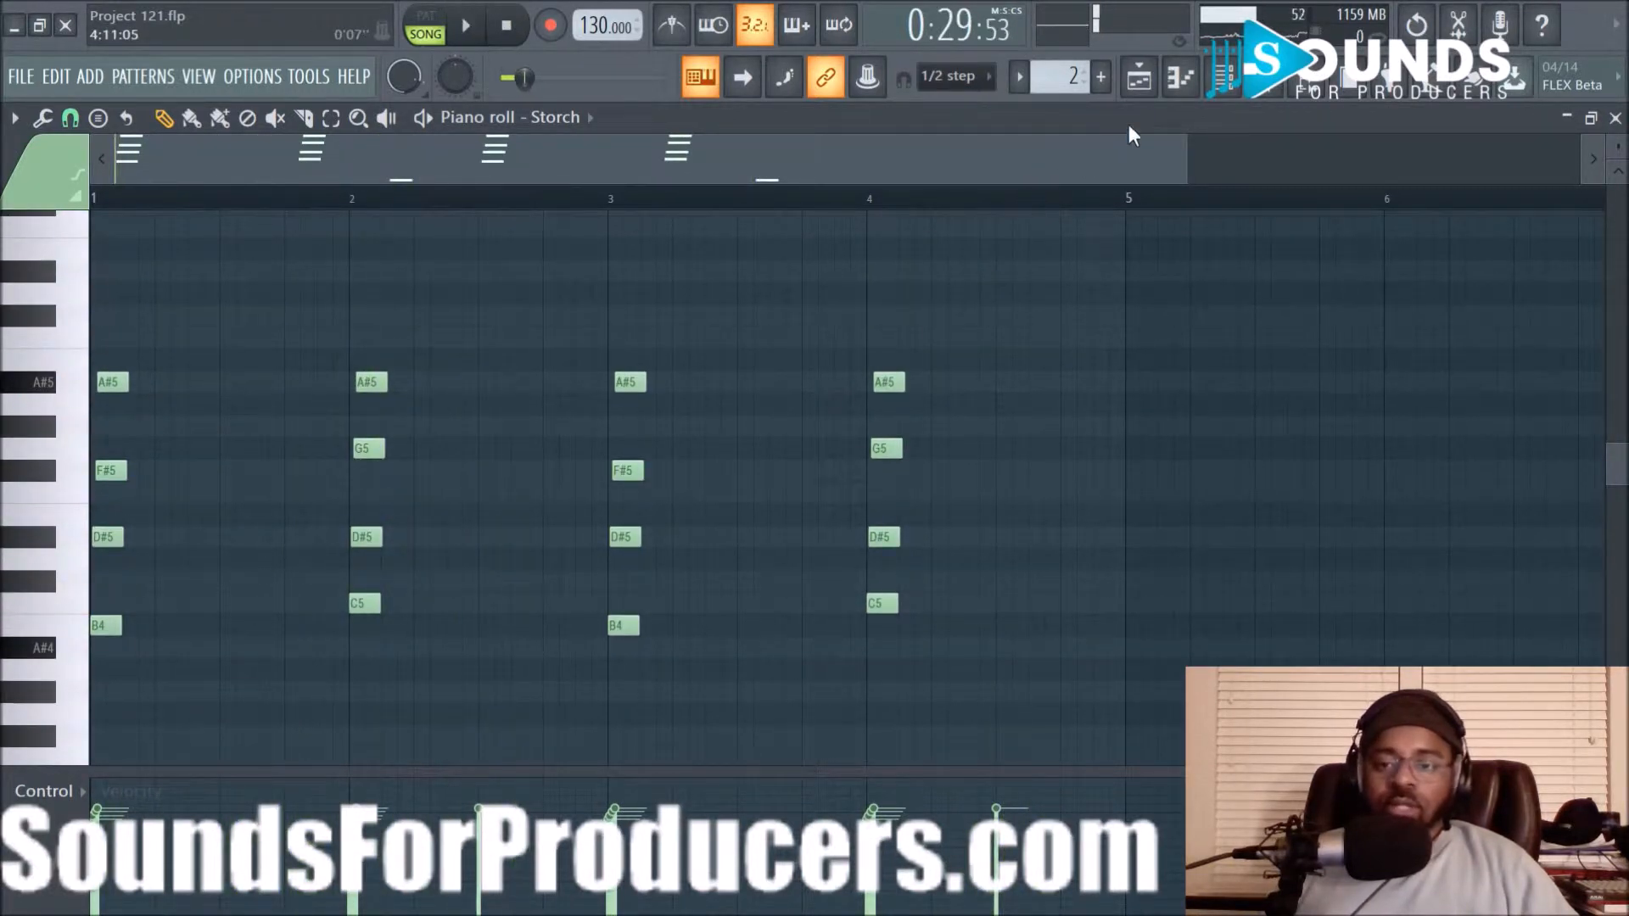
{"action": "left_click", "coordinate": [1138, 77]}
Examine the arrangement from Track 1 down to the Endless Smile mix level automation on Track 13
{"action": "scroll", "coordinate": [866, 307], "scroll_direction": "down", "scroll_amount": 3}
{"action": "scroll", "coordinate": [866, 307], "scroll_direction": "down", "scroll_amount": 3}
{"action": "scroll", "coordinate": [783, 570], "scroll_direction": "up", "scroll_amount": 6}
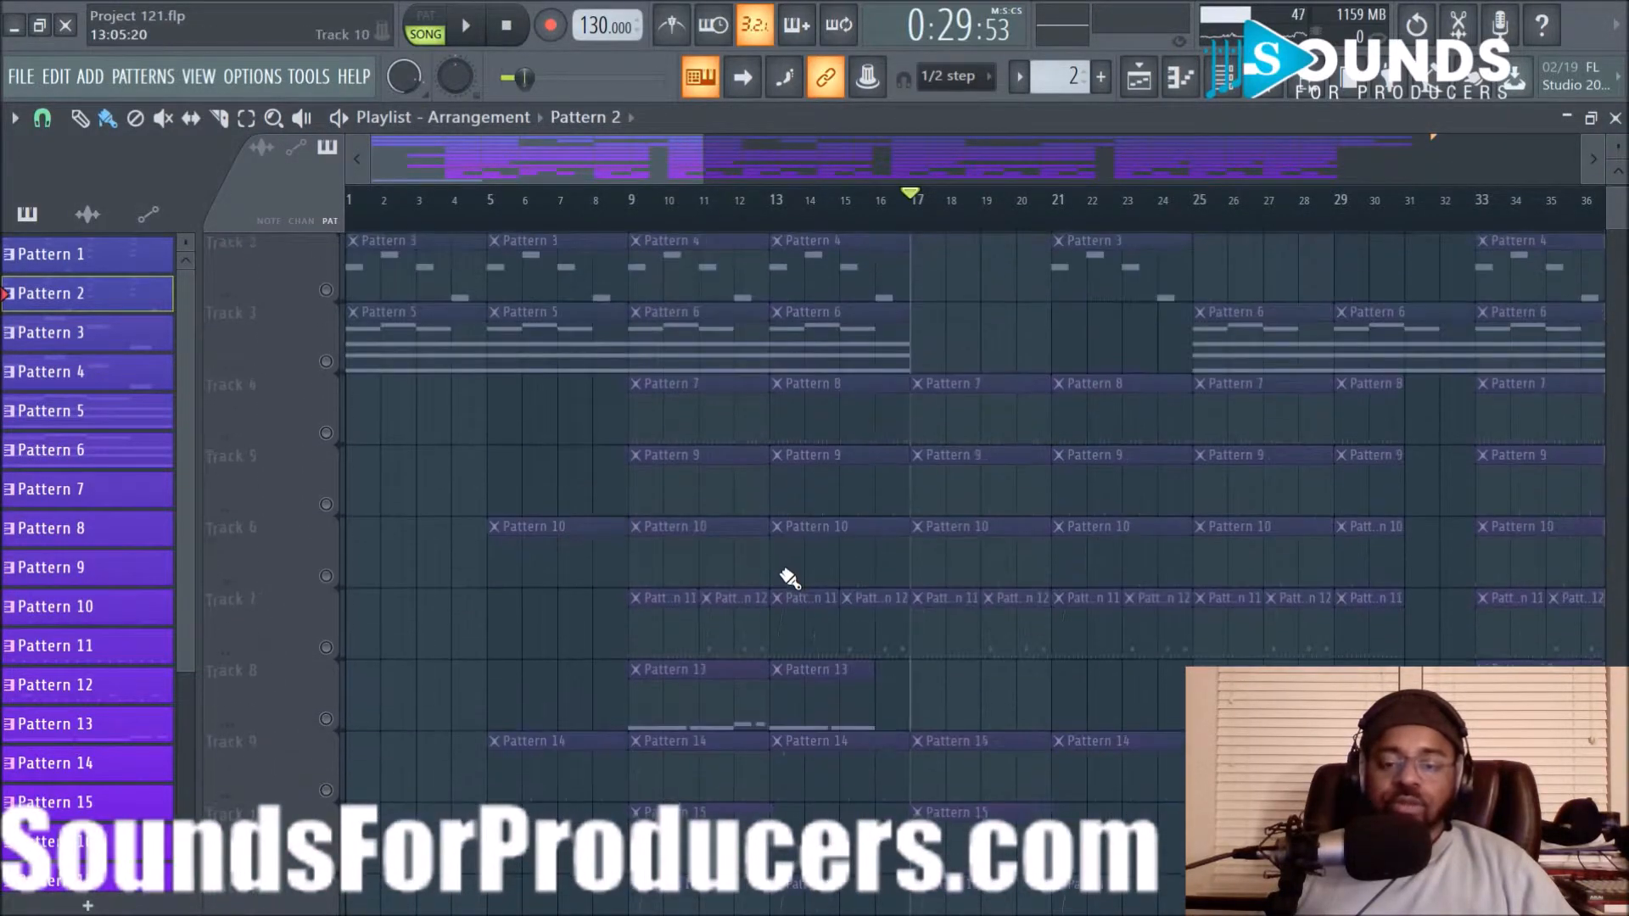
{"action": "scroll", "coordinate": [793, 580], "scroll_direction": "down", "scroll_amount": 4}
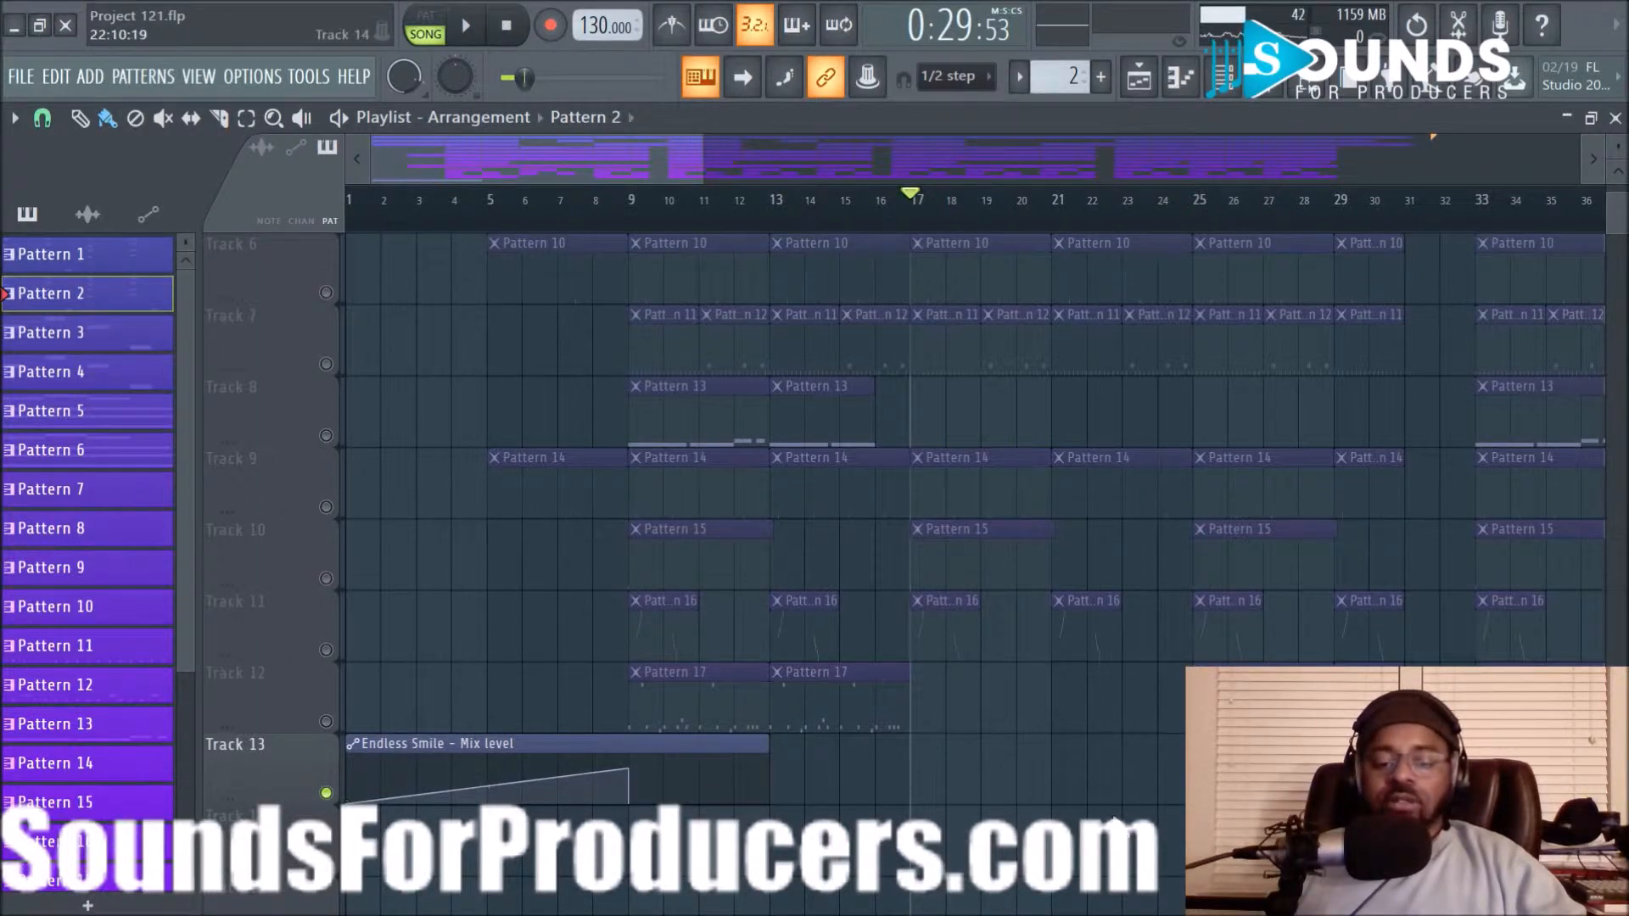
{"action": "scroll", "coordinate": [579, 748], "scroll_direction": "up", "scroll_amount": 5}
{"action": "scroll", "coordinate": [789, 514], "scroll_direction": "down", "scroll_amount": 6}
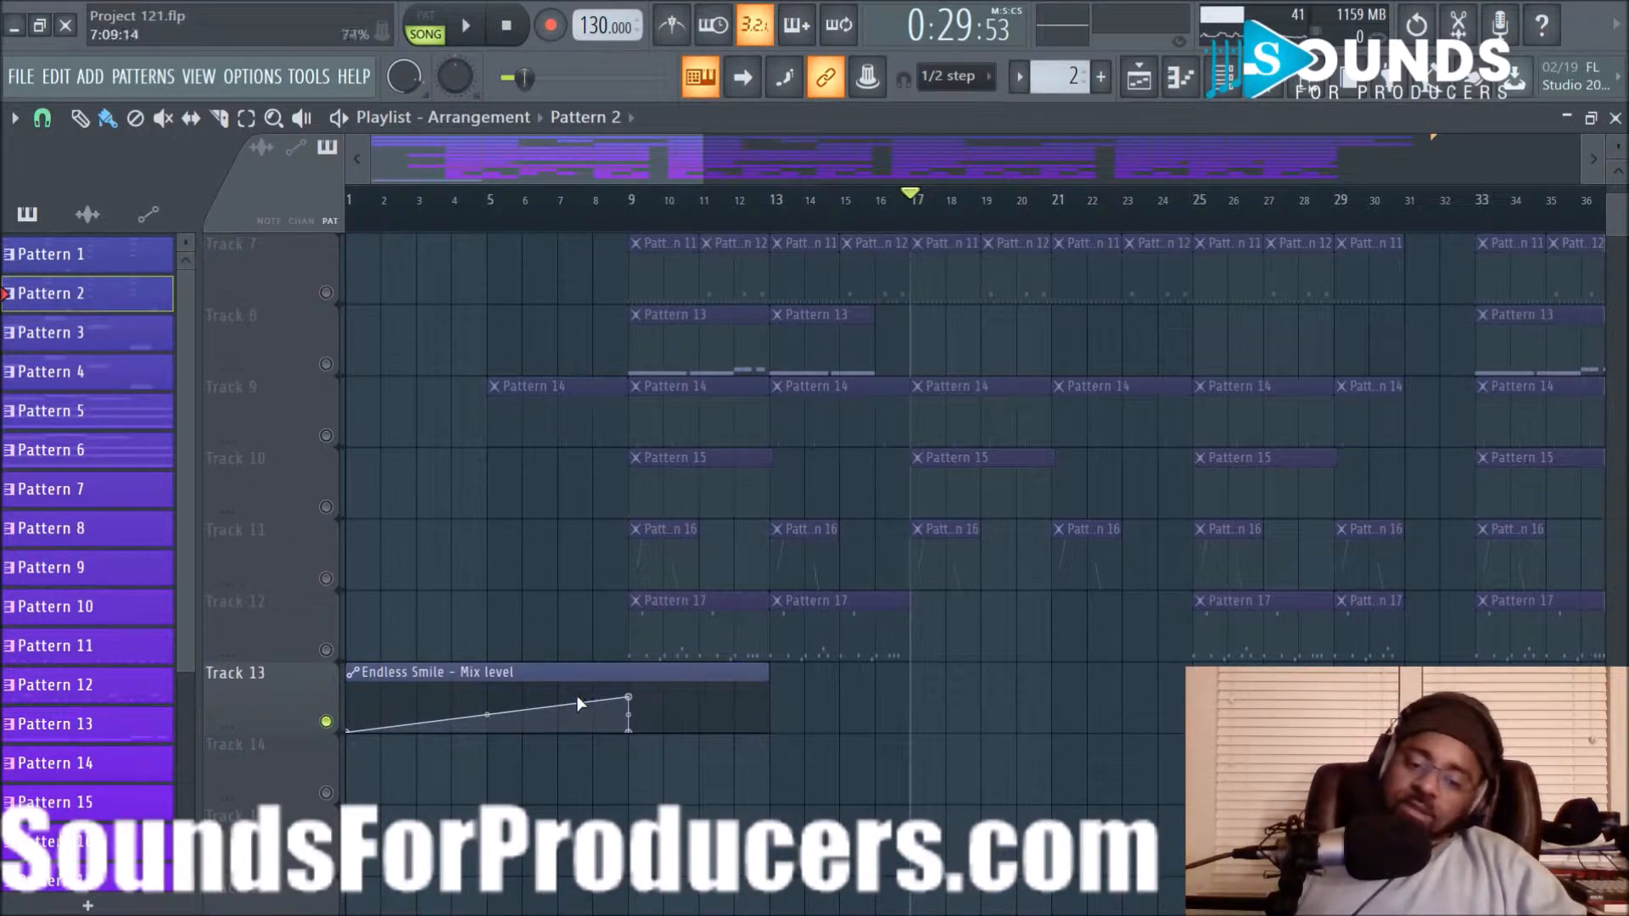
{"action": "scroll", "coordinate": [577, 696], "scroll_direction": "up", "scroll_amount": 6}
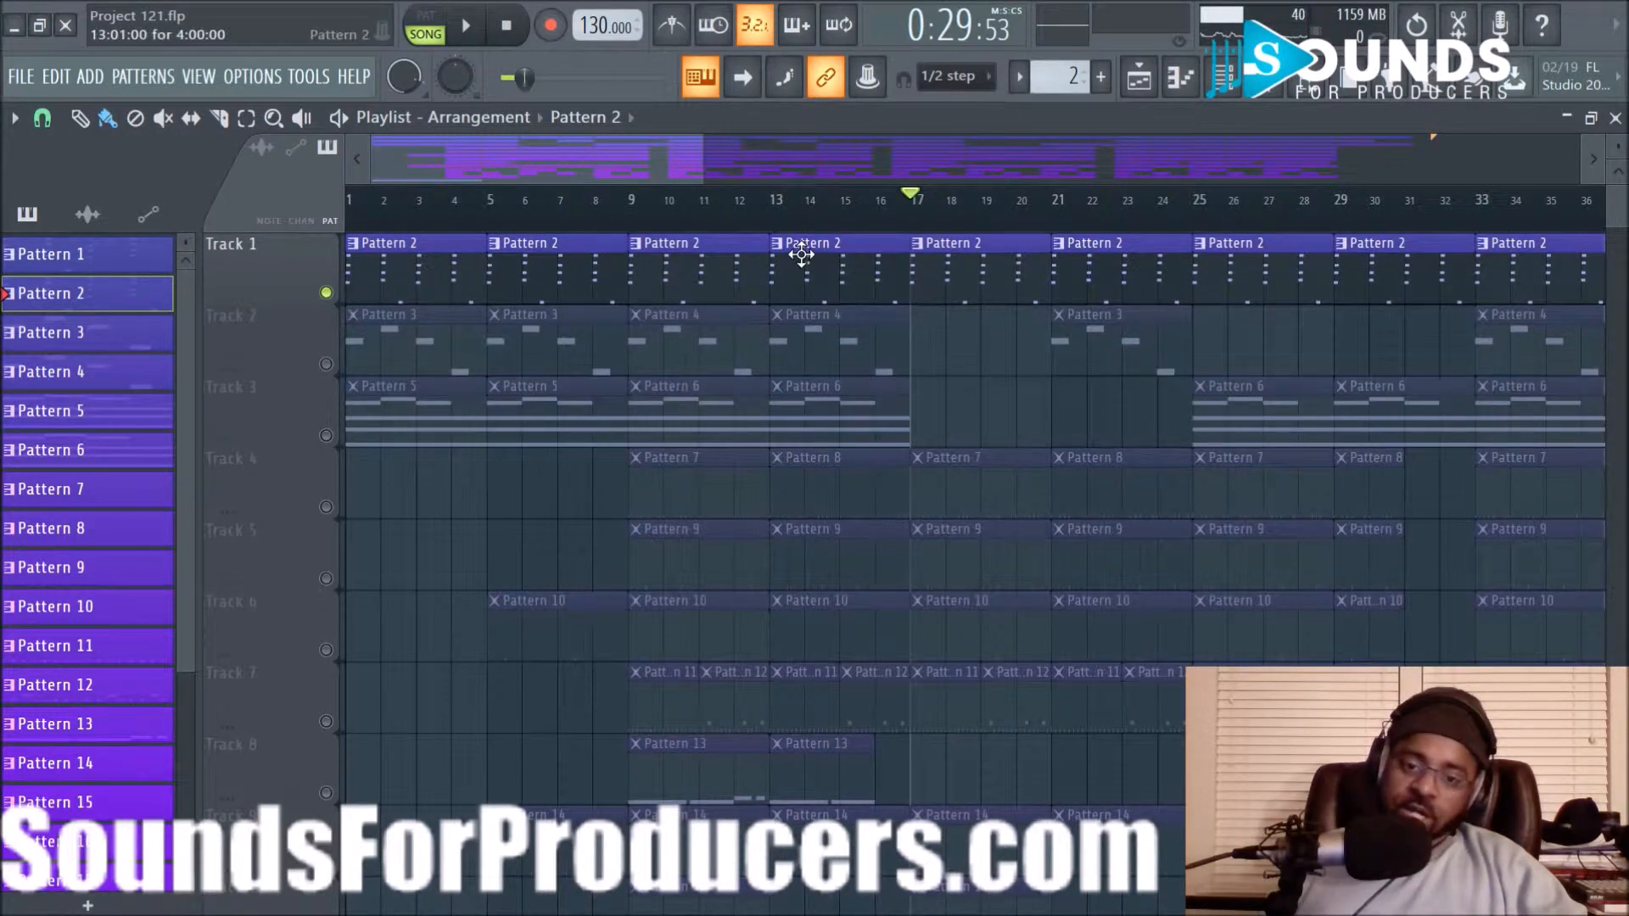
{"action": "scroll", "coordinate": [866, 323], "scroll_direction": "down", "scroll_amount": 6}
{"action": "scroll", "coordinate": [866, 322], "scroll_direction": "up", "scroll_amount": 6}
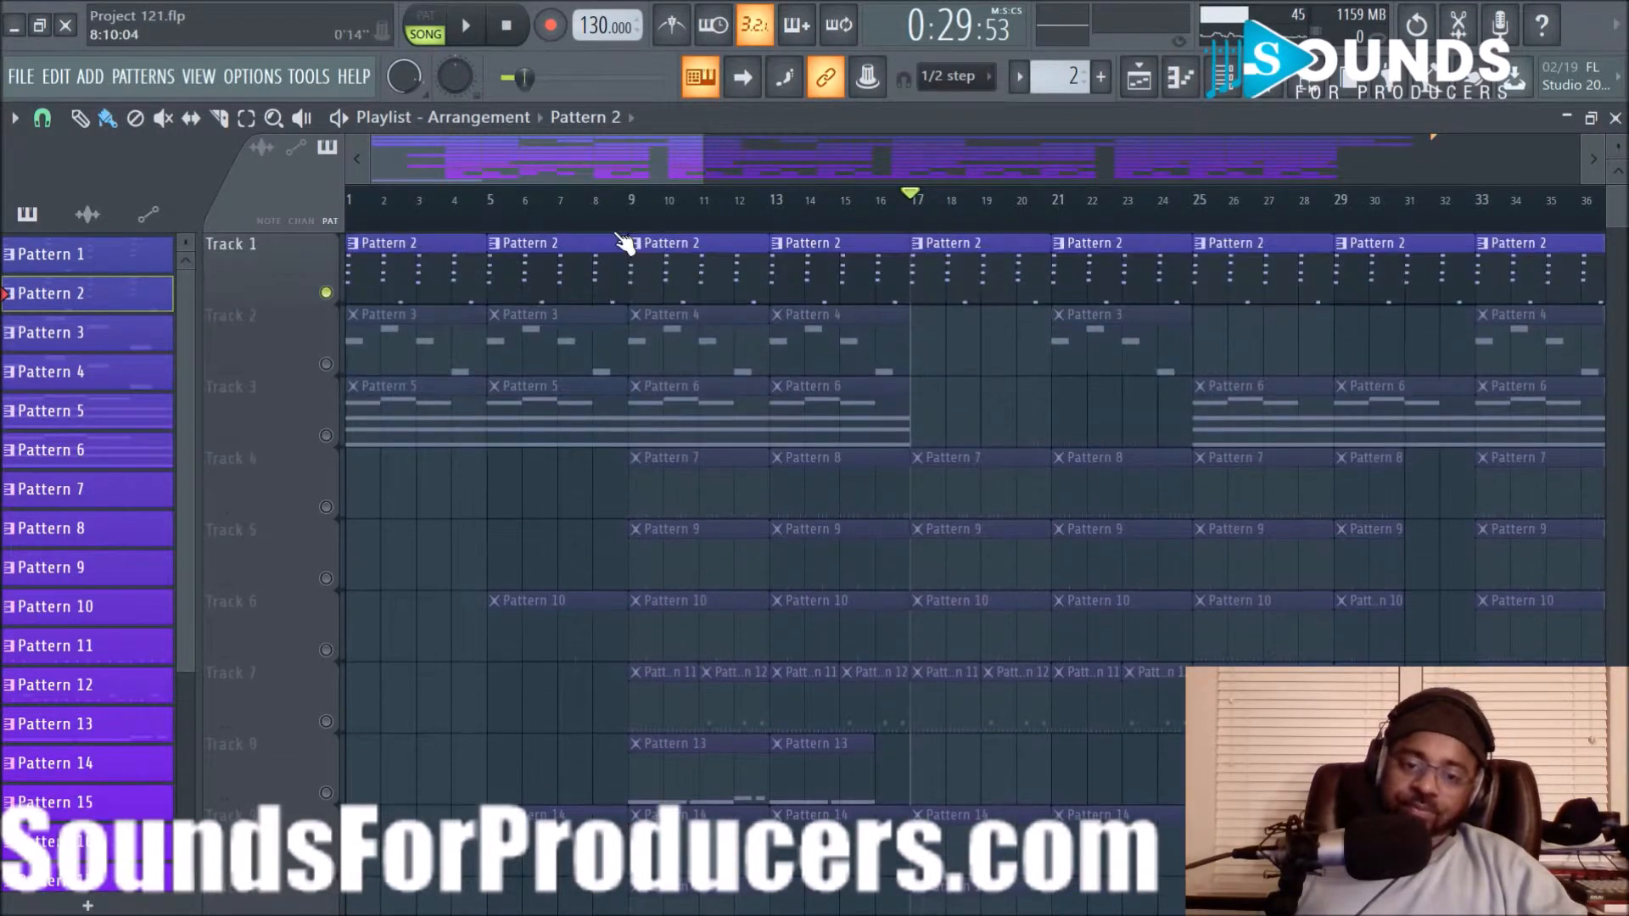
Unmute Track 2 and play it together with Track 1 from bar 9, stopping after a few bars
{"action": "left_click", "coordinate": [634, 219]}
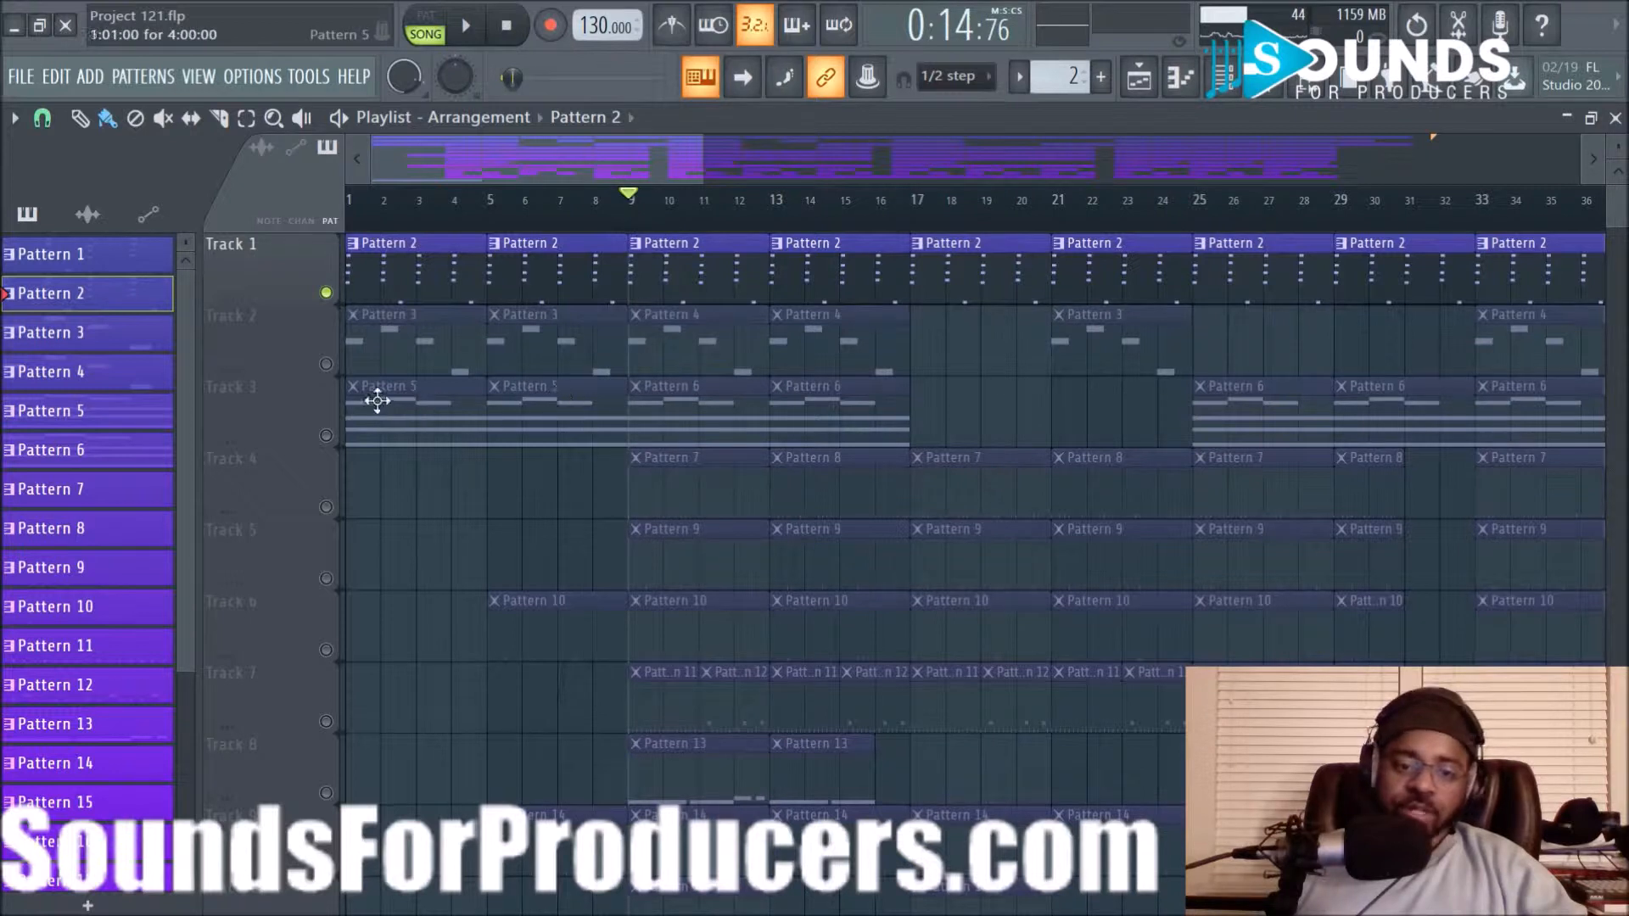
{"action": "left_click", "coordinate": [326, 365]}
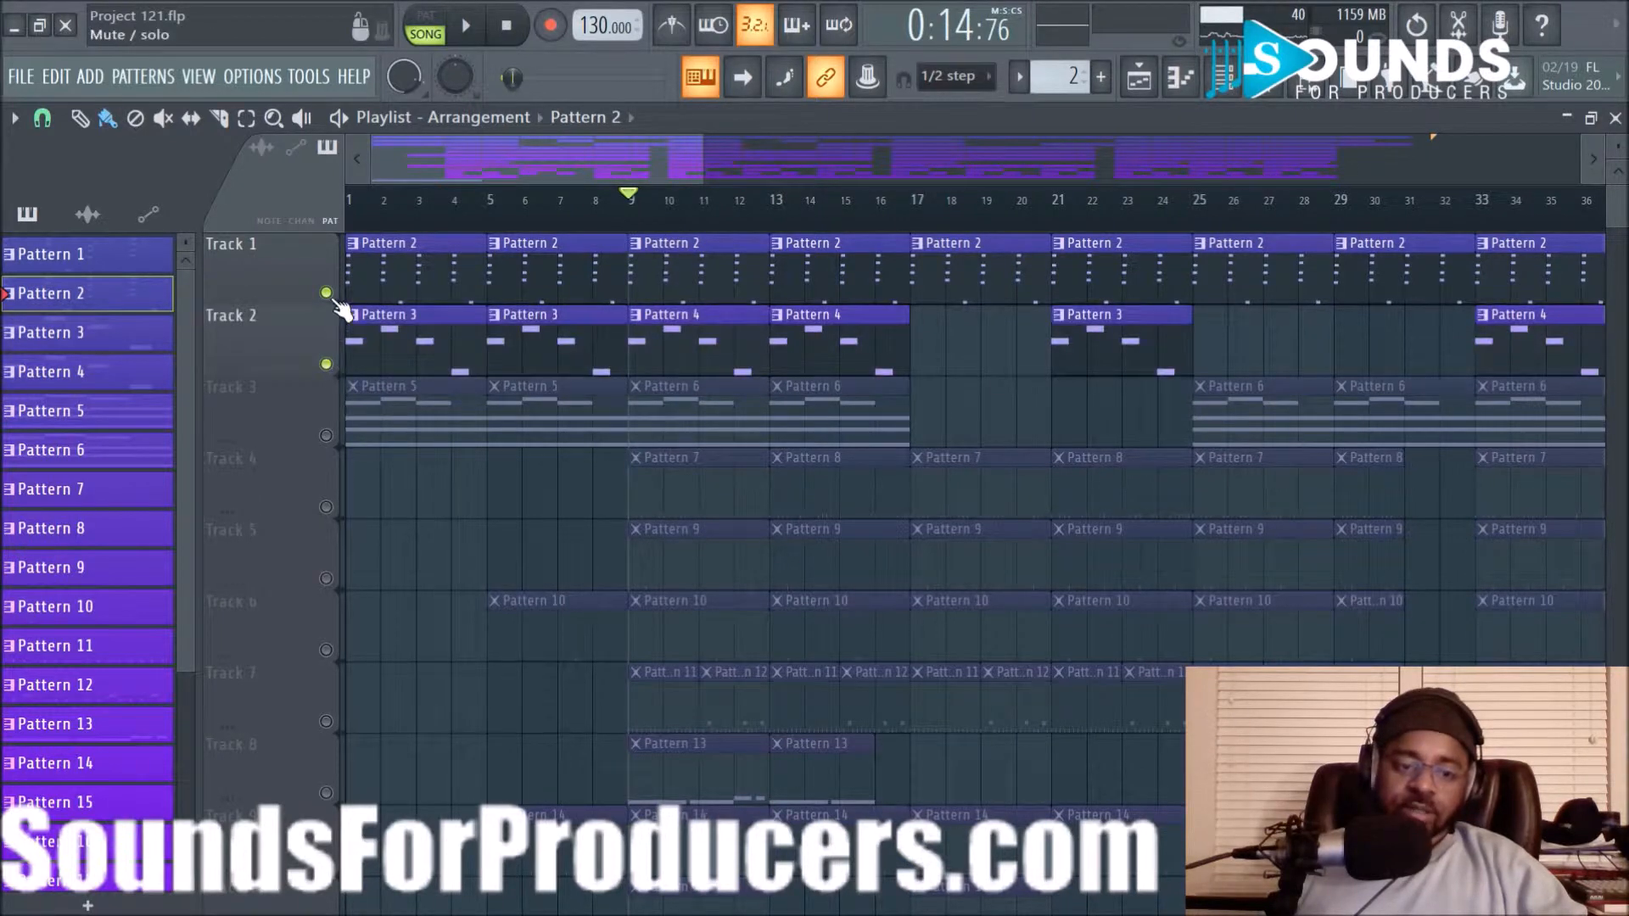
{"action": "left_click", "coordinate": [469, 33]}
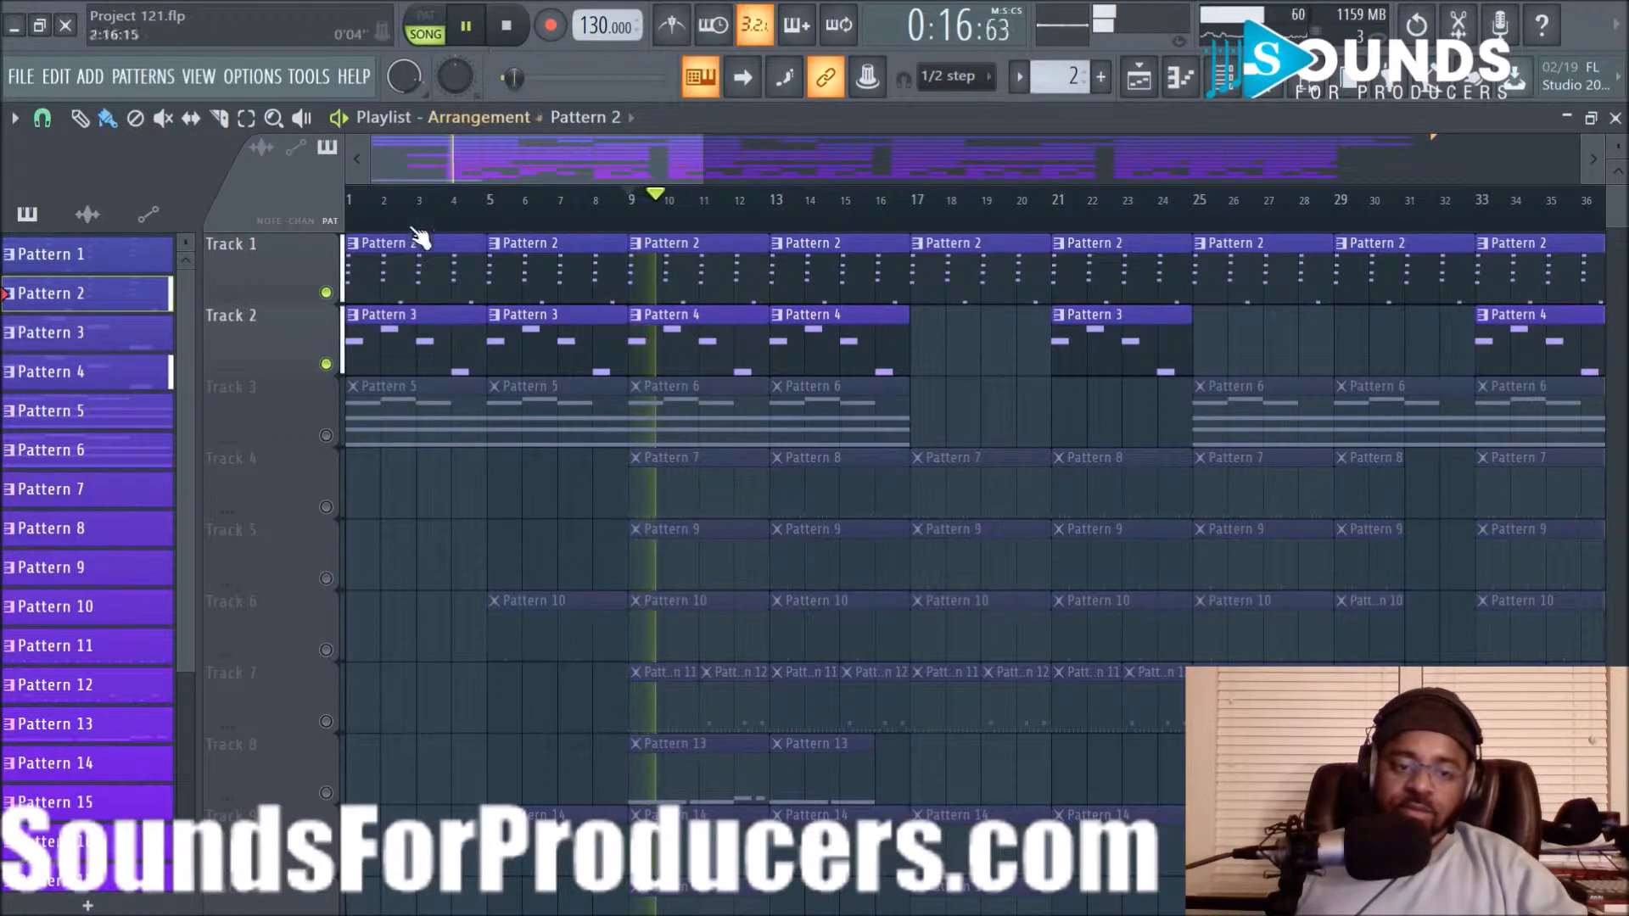
{"action": "left_click", "coordinate": [509, 26]}
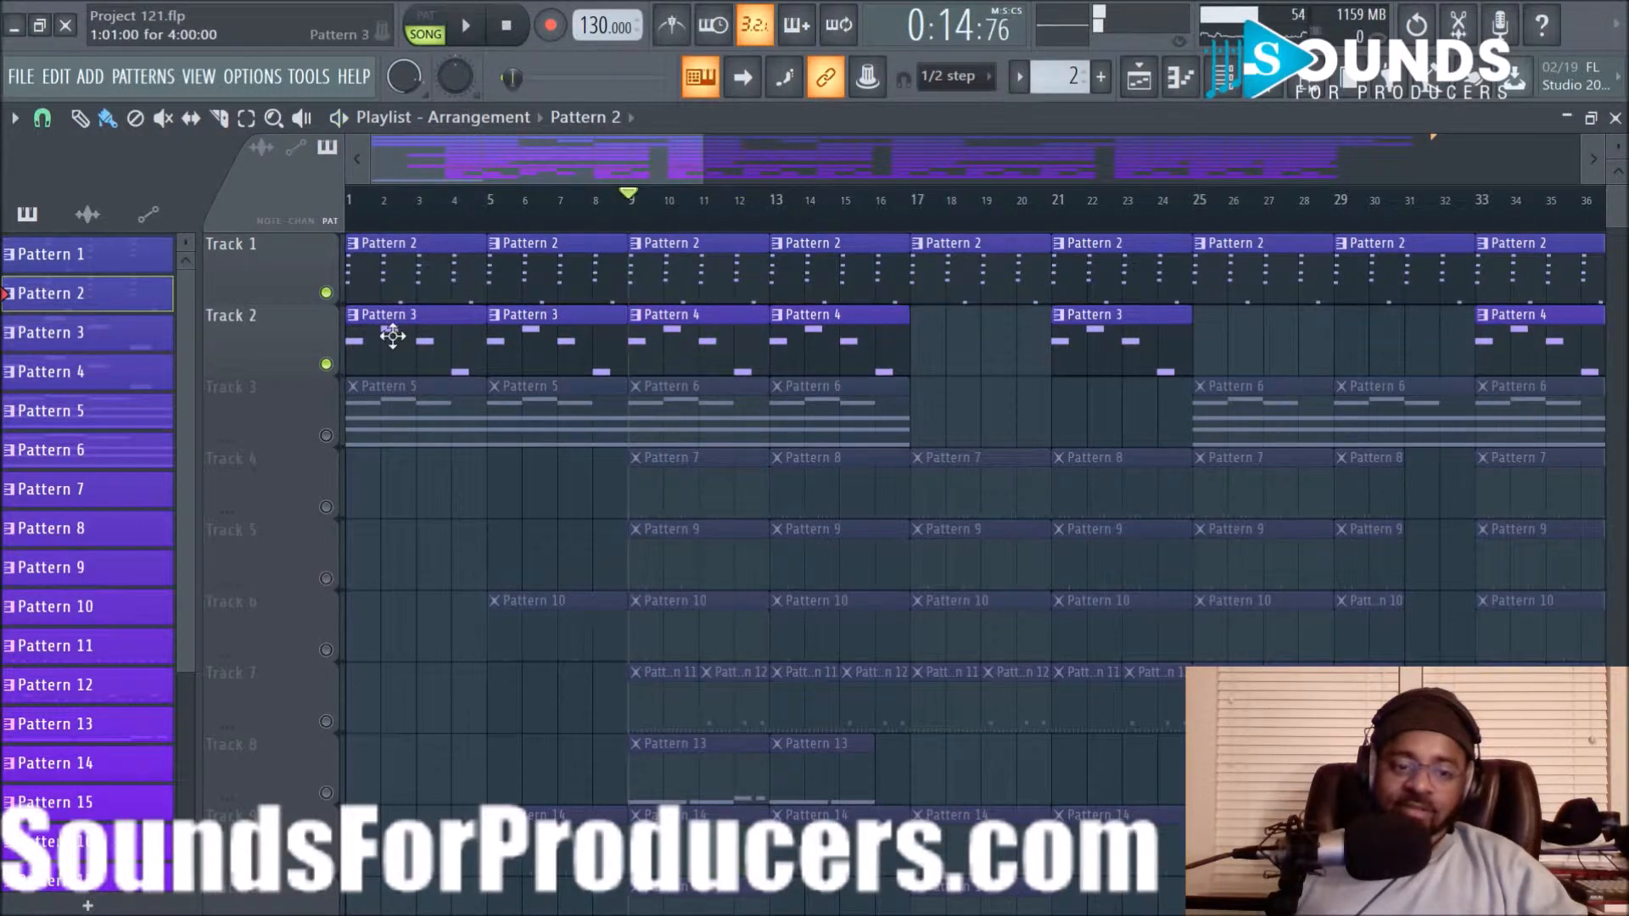
Examine the lead's Circle2 synth settings from the channel rack, and close both the plugin and the rack
{"action": "left_click", "coordinate": [1243, 94]}
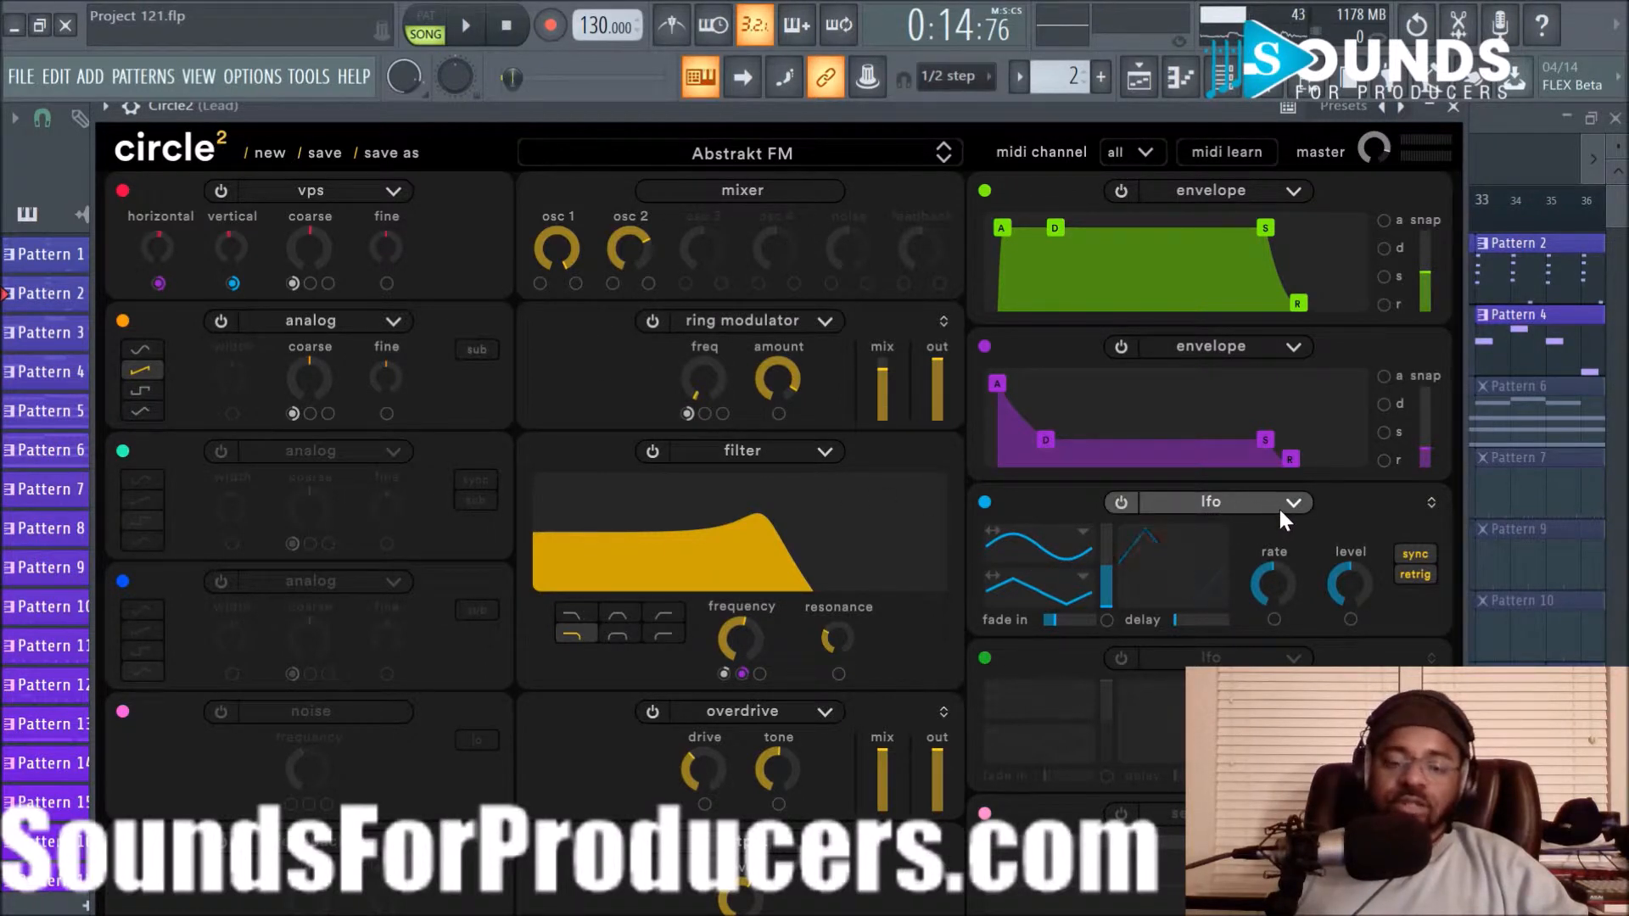
{"action": "left_click", "coordinate": [1453, 108]}
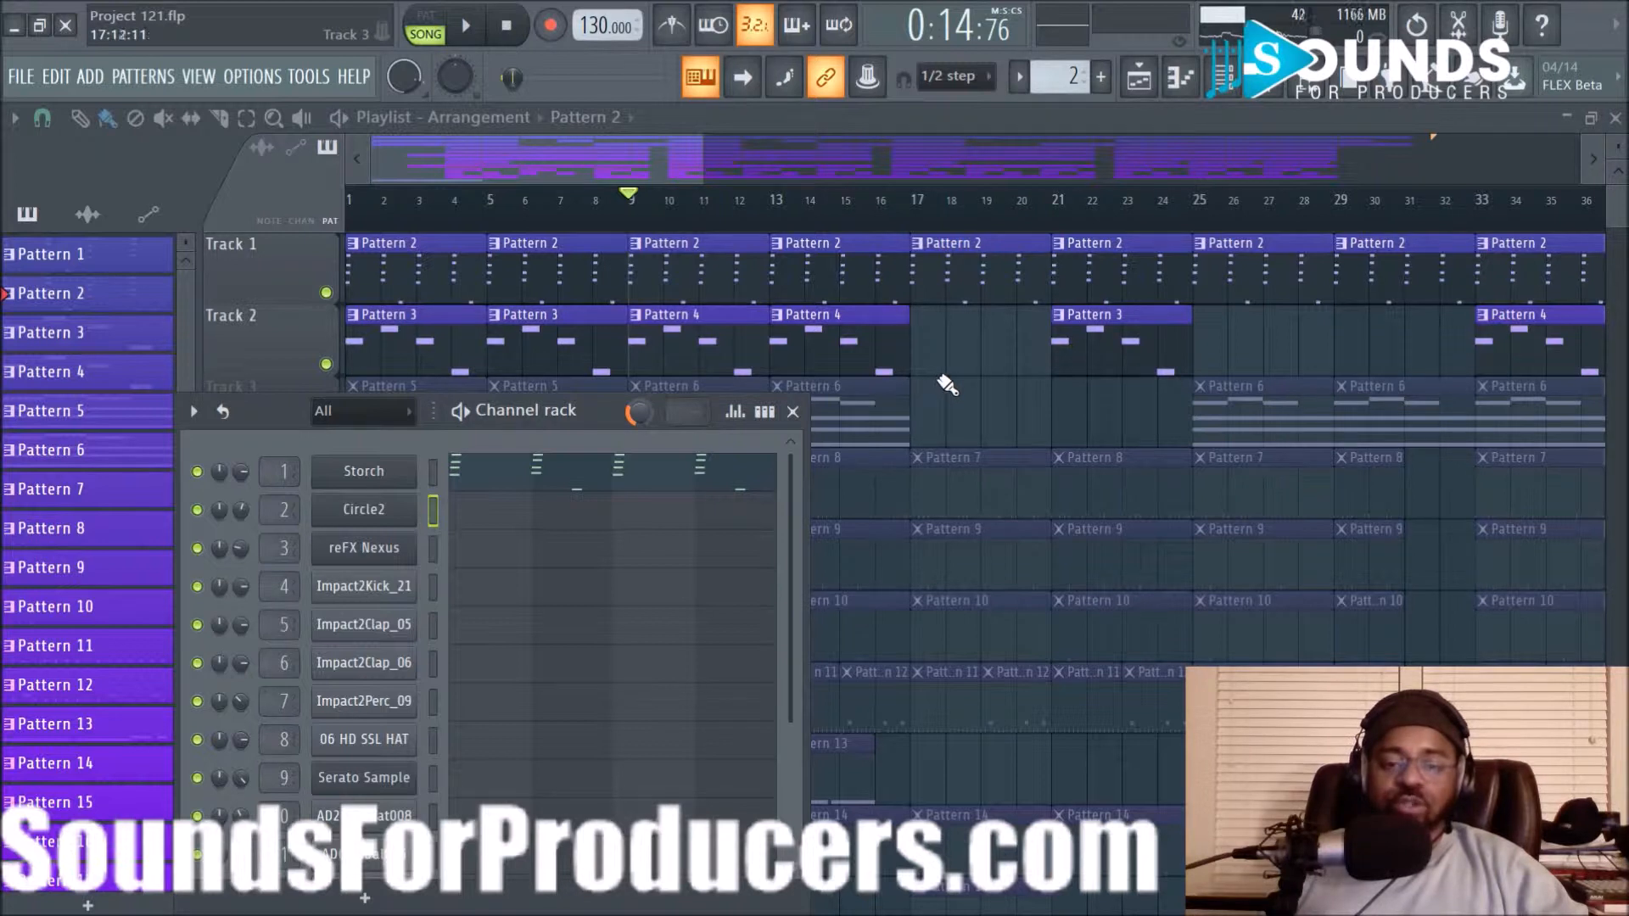
{"action": "left_click", "coordinate": [1224, 78]}
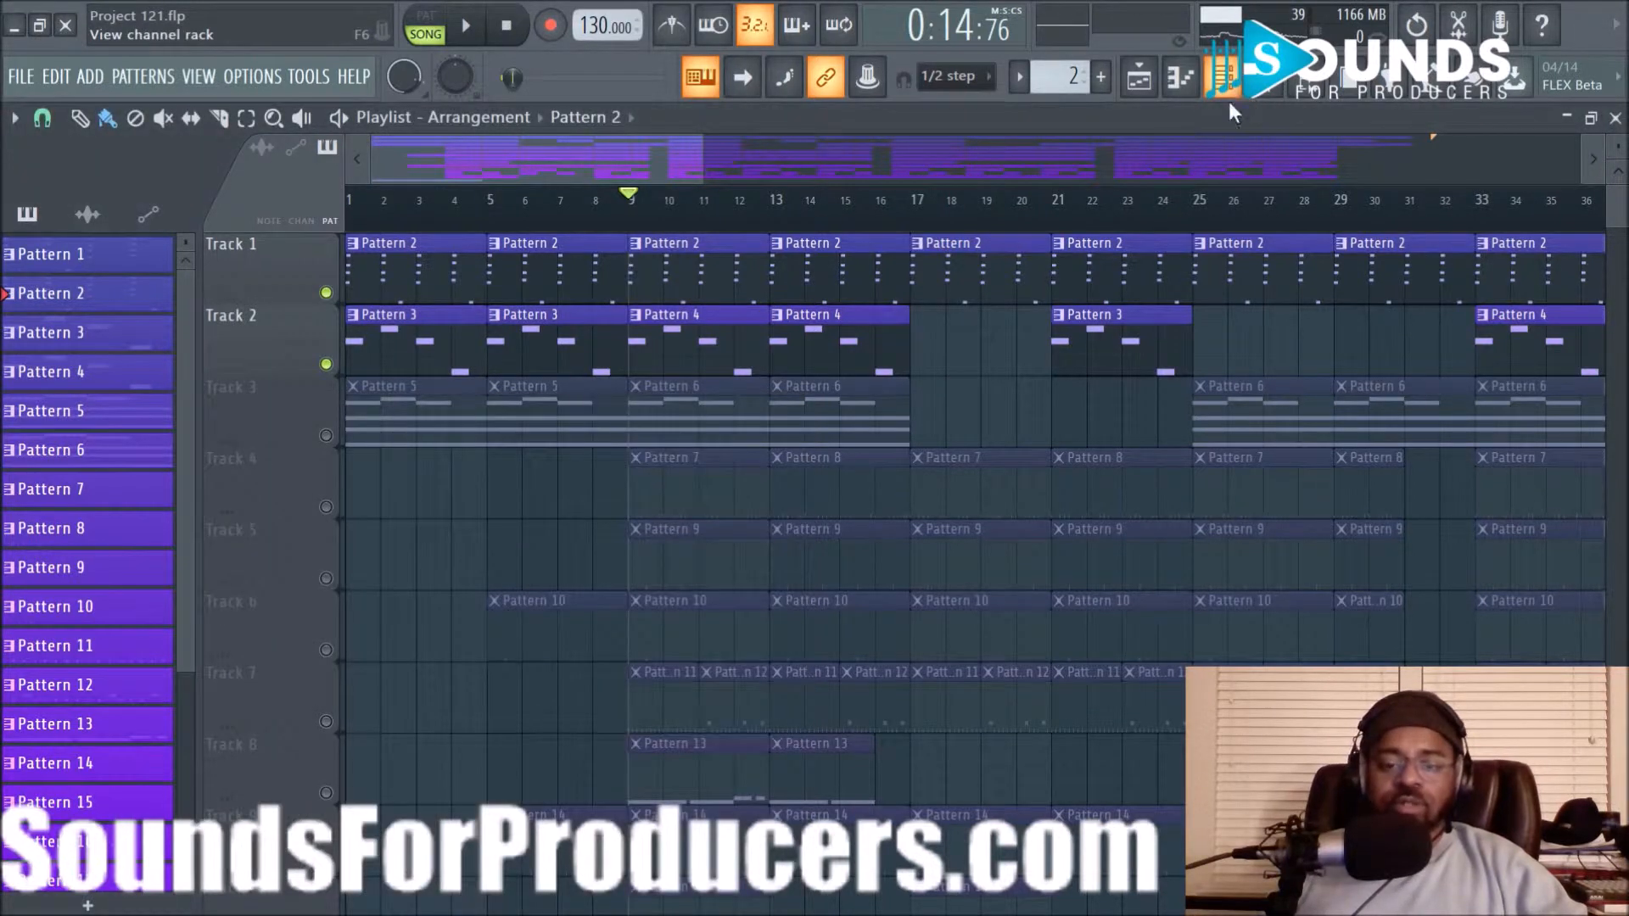
Unmute Track 3, play it together with Tracks 1 and 2 from bar 9, and stop playback with the channel rack open
{"action": "left_click", "coordinate": [326, 435]}
{"action": "key", "text": "space"}
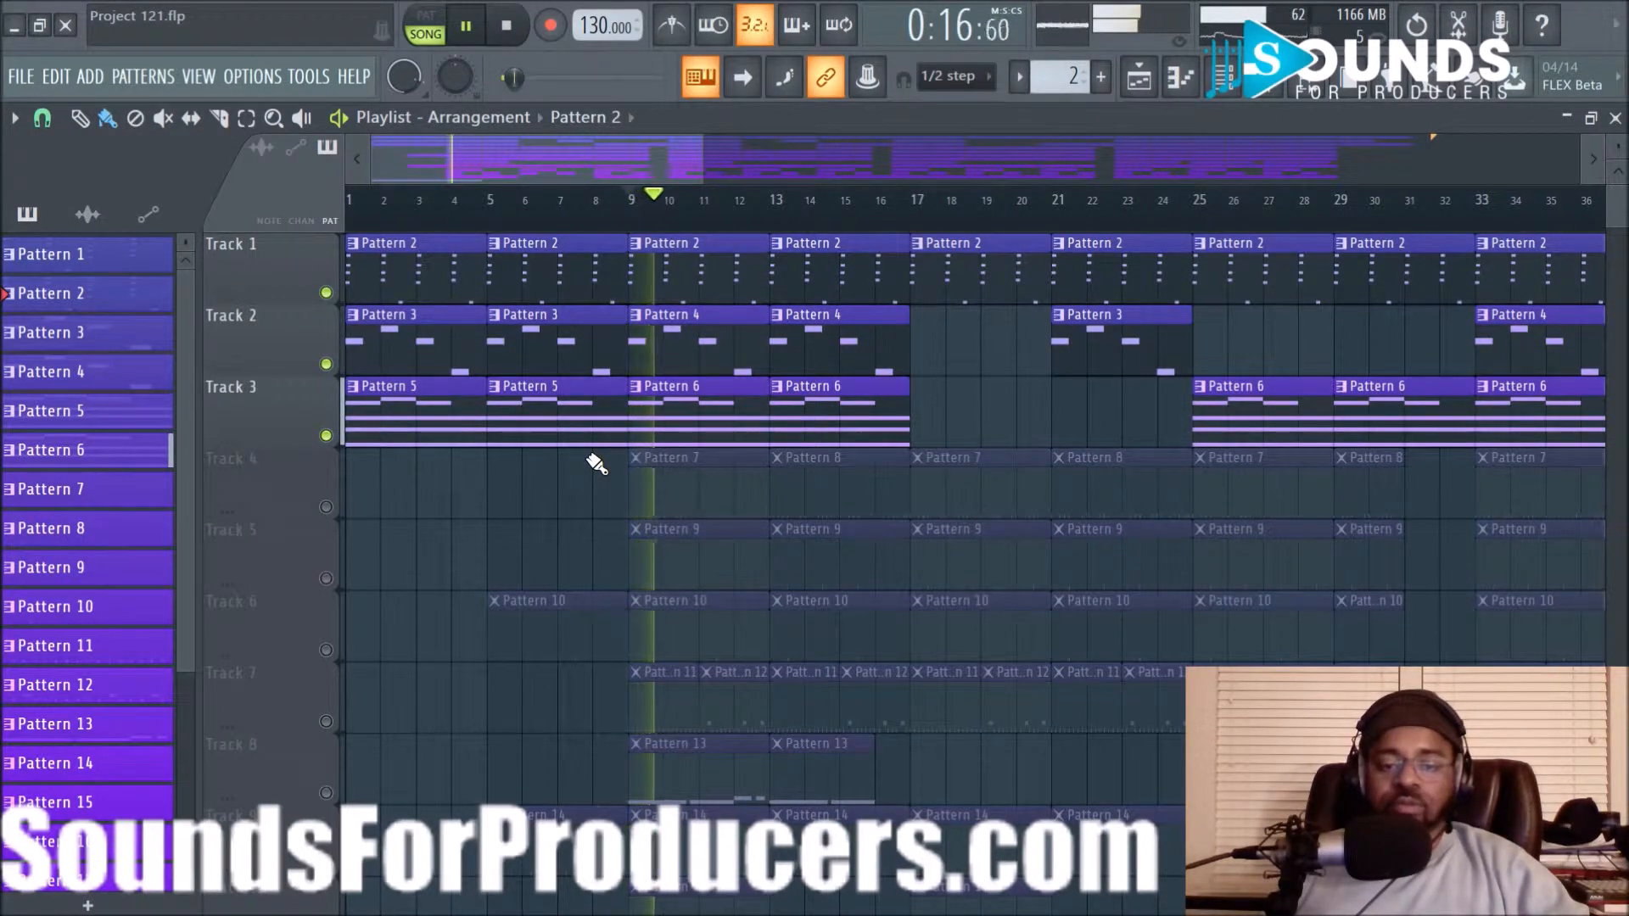
{"action": "left_click", "coordinate": [1225, 84]}
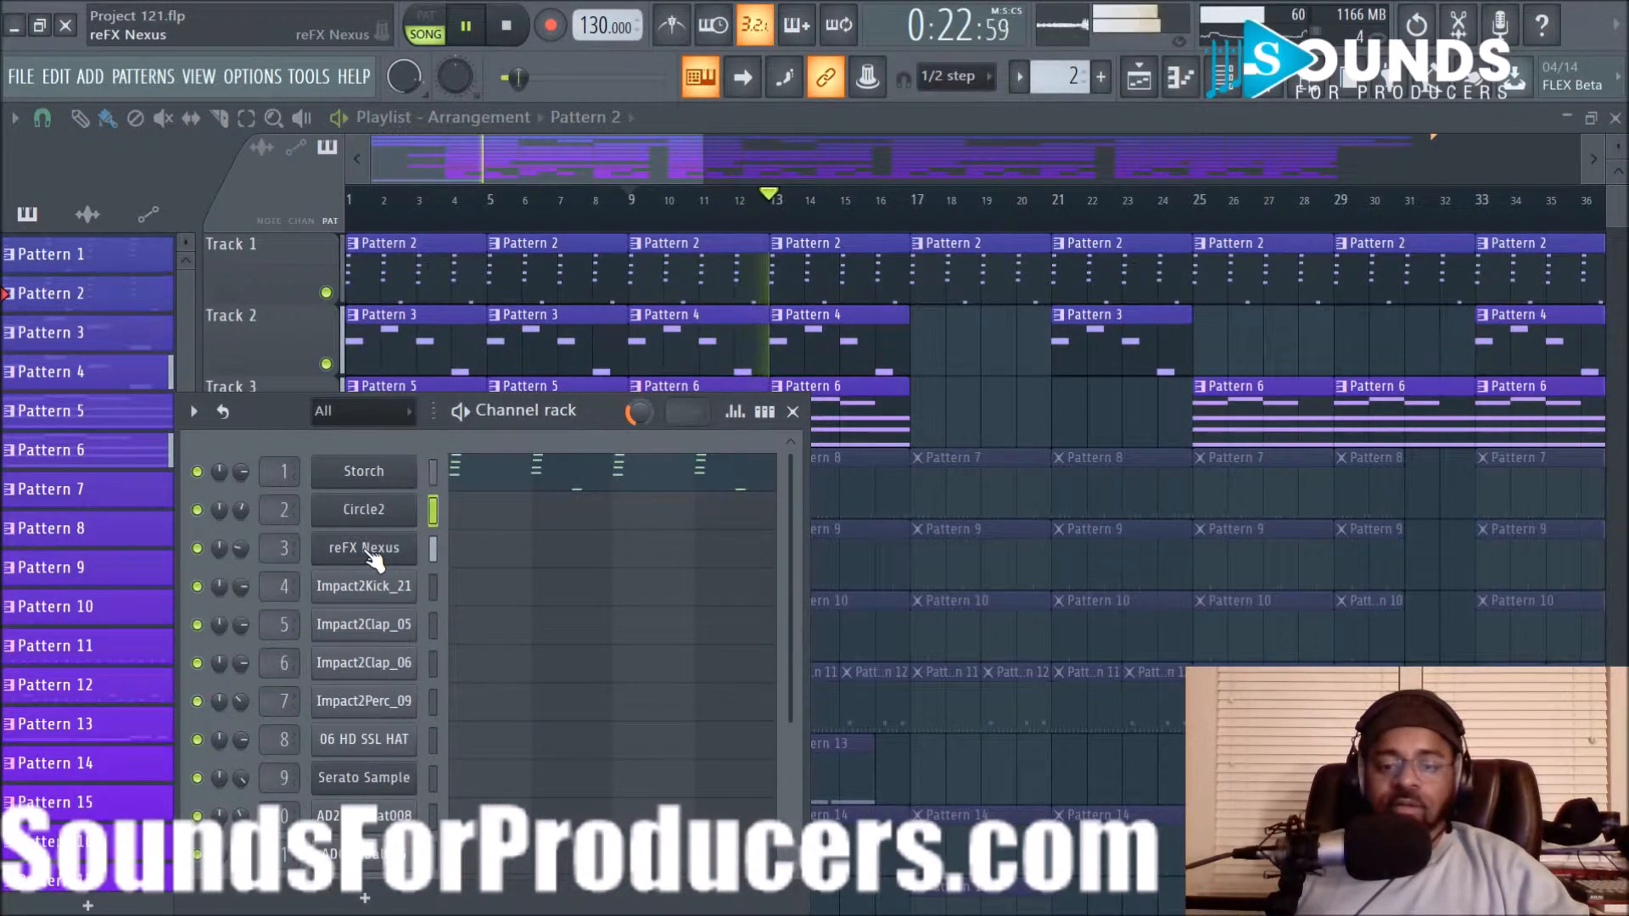
{"action": "key", "text": "space"}
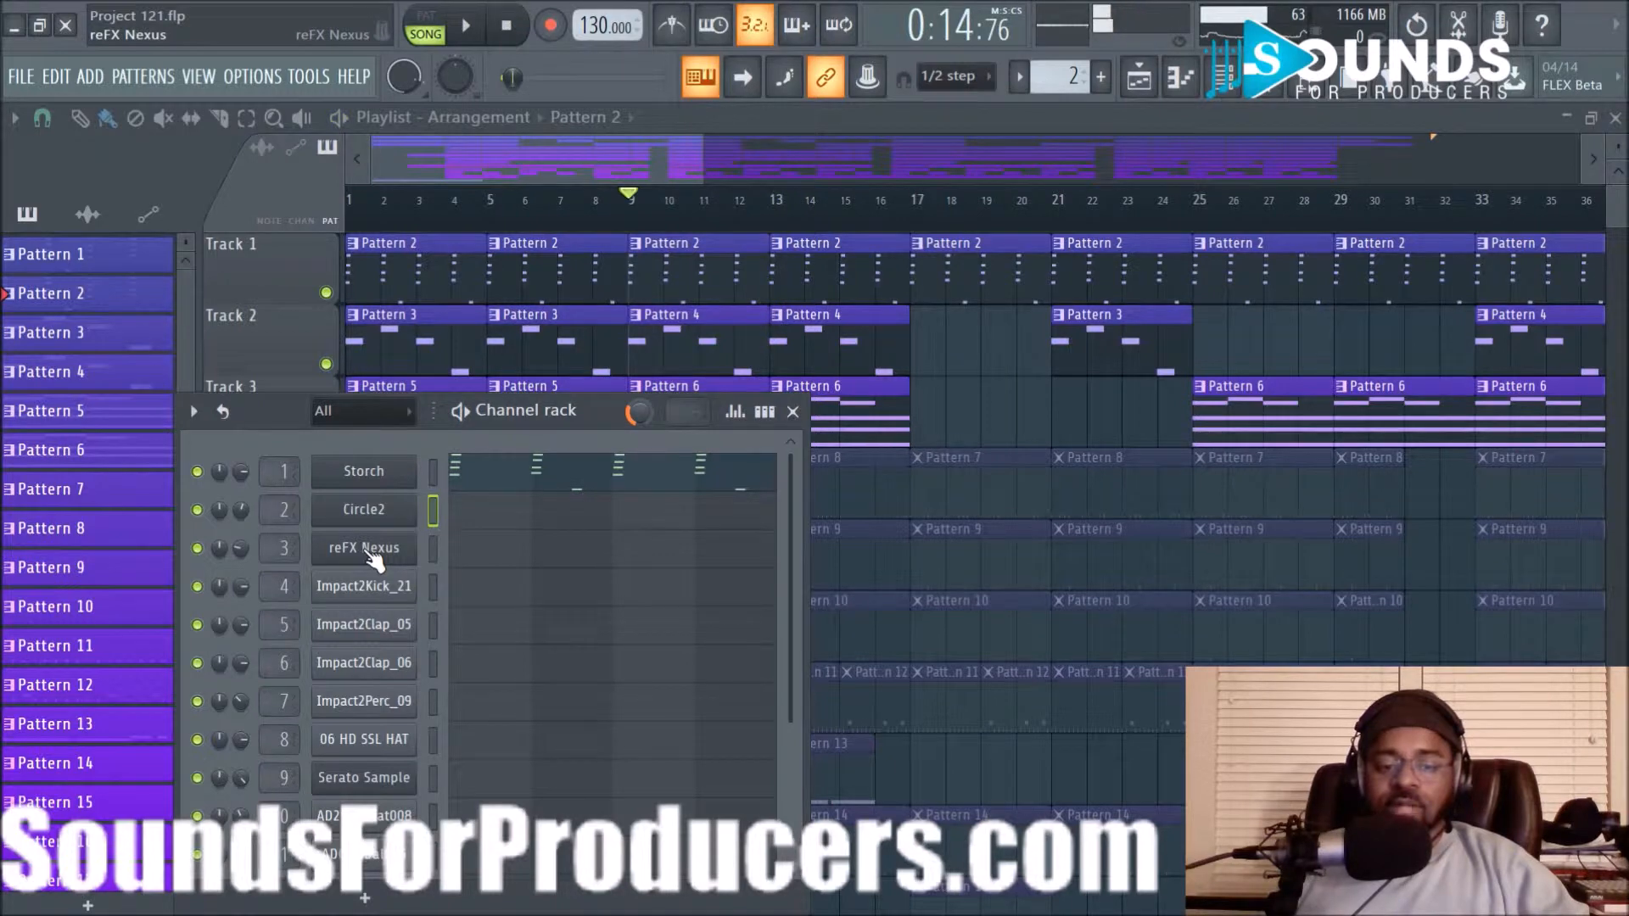
Examine the PD Conestrings preset in the reFX Nexus strings channel, and close both the plugin and the channel rack
{"action": "left_click", "coordinate": [367, 550]}
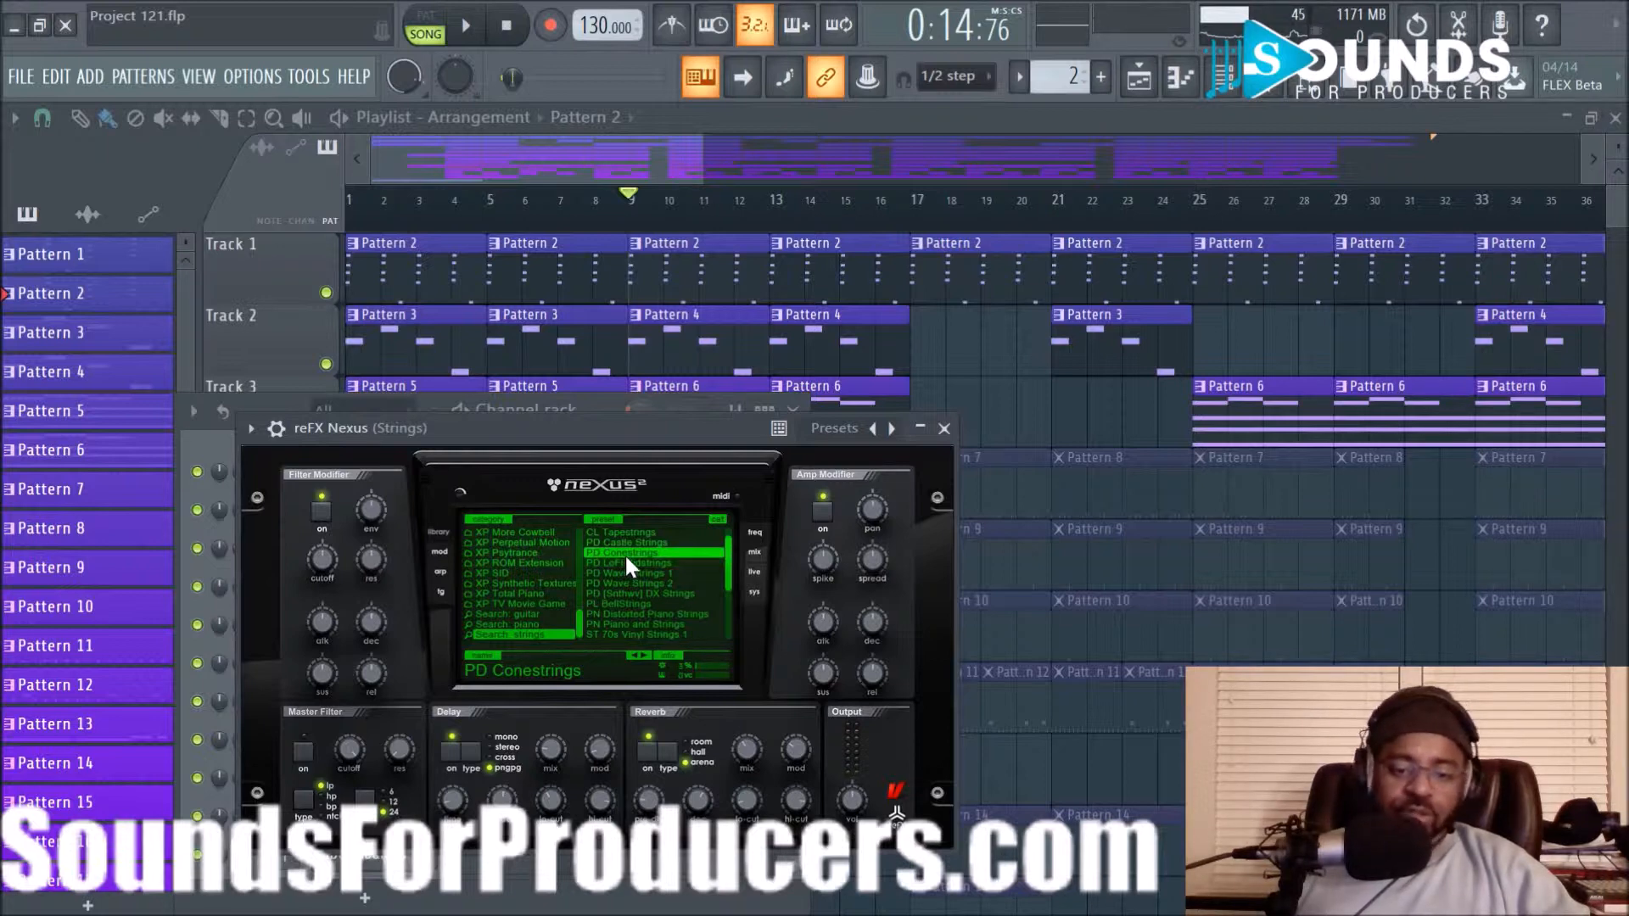
{"action": "left_click", "coordinate": [943, 428]}
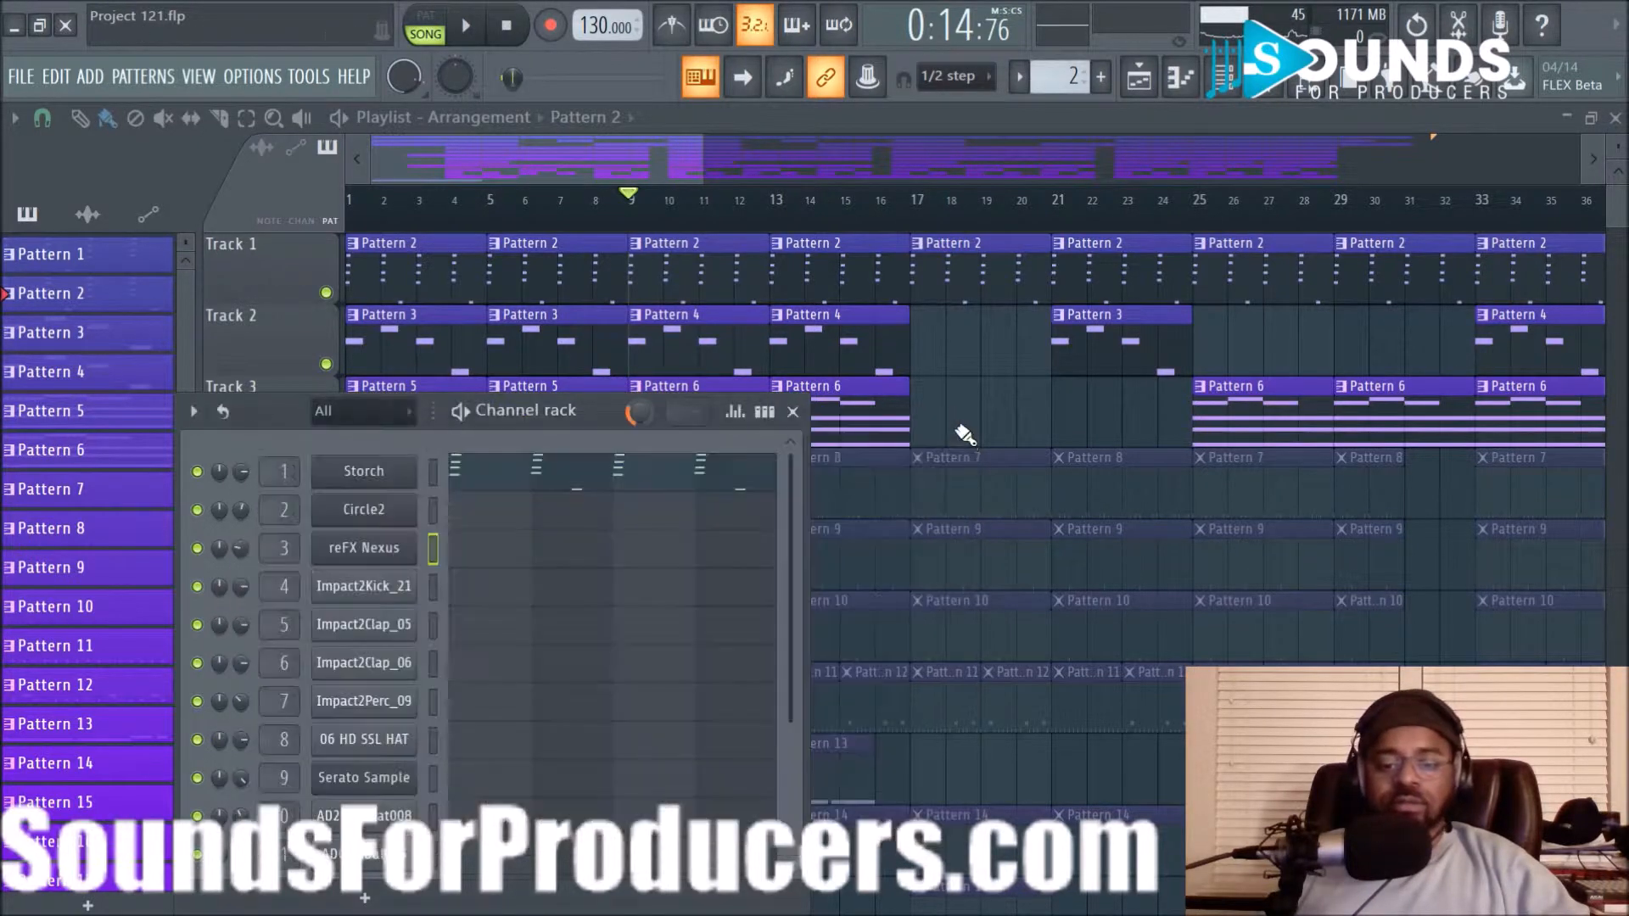
{"action": "key", "text": "F6"}
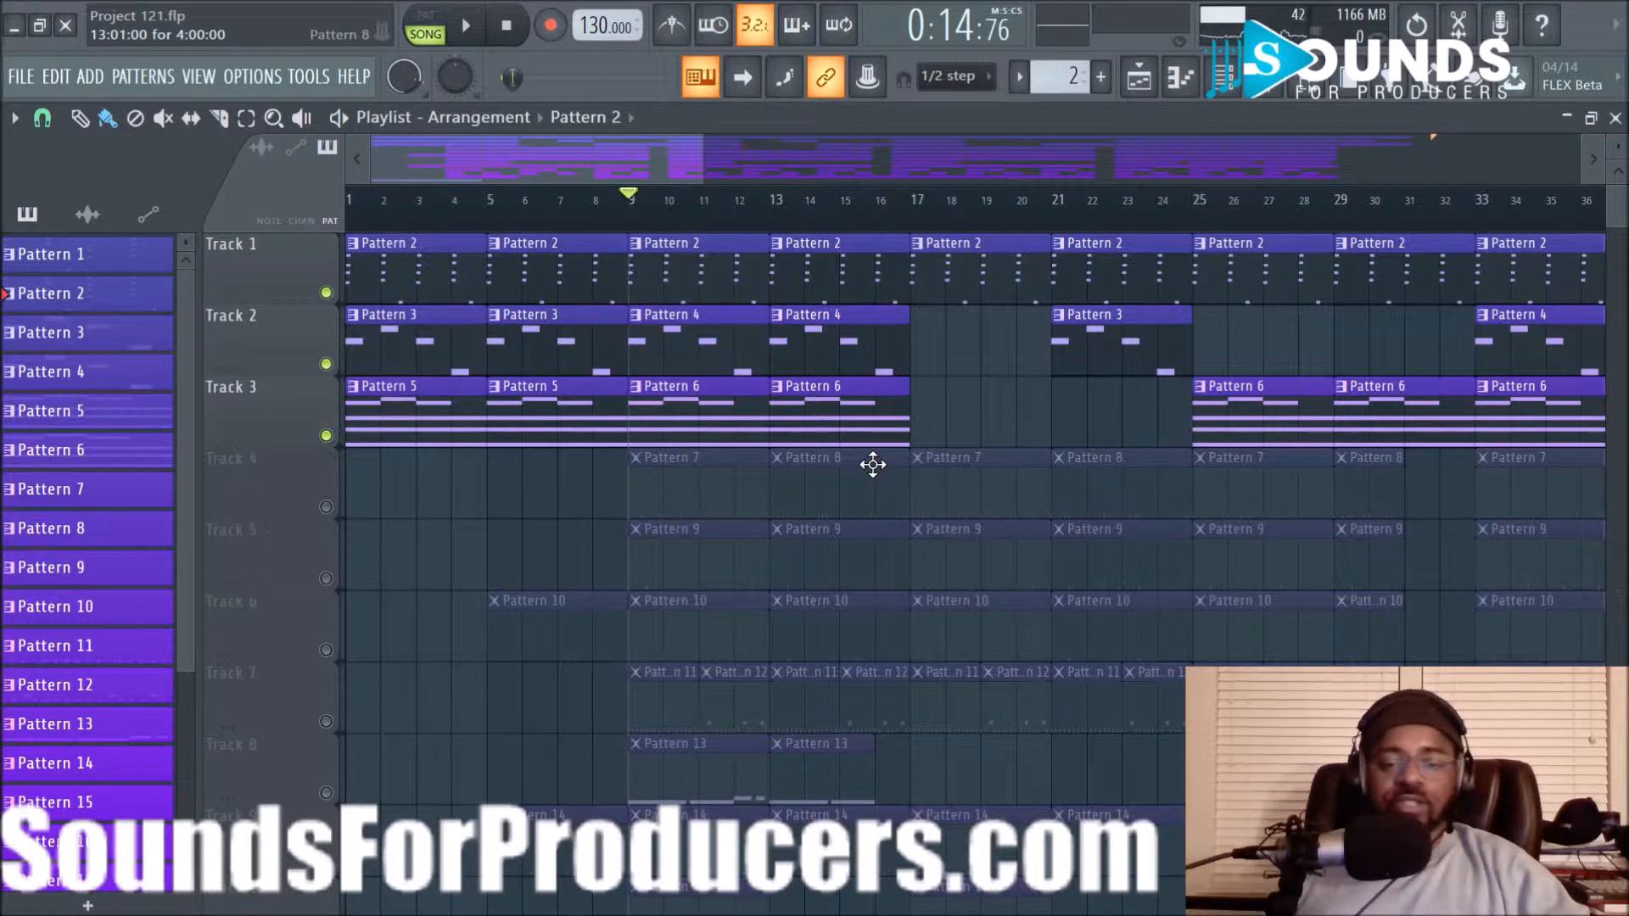
Unmute Track 4 and play Tracks 1 to 4 together from bar 9 to about bar 17, stopping there
{"action": "left_click", "coordinate": [326, 508]}
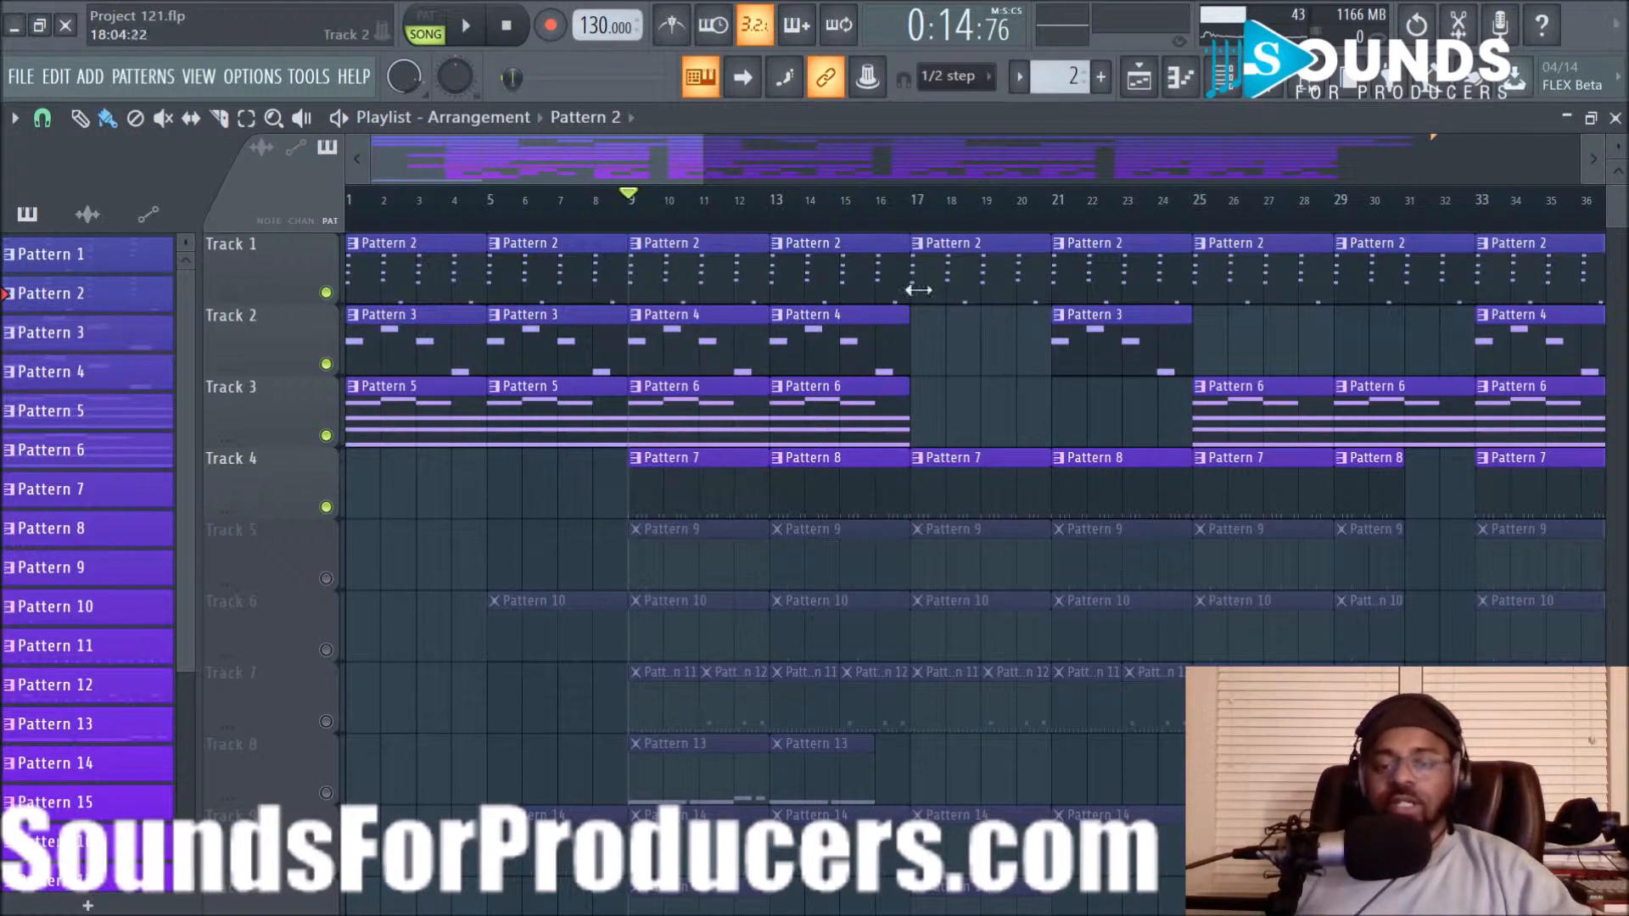
{"action": "left_click_drag", "start_coordinate": [653, 170], "coordinate": [717, 166]}
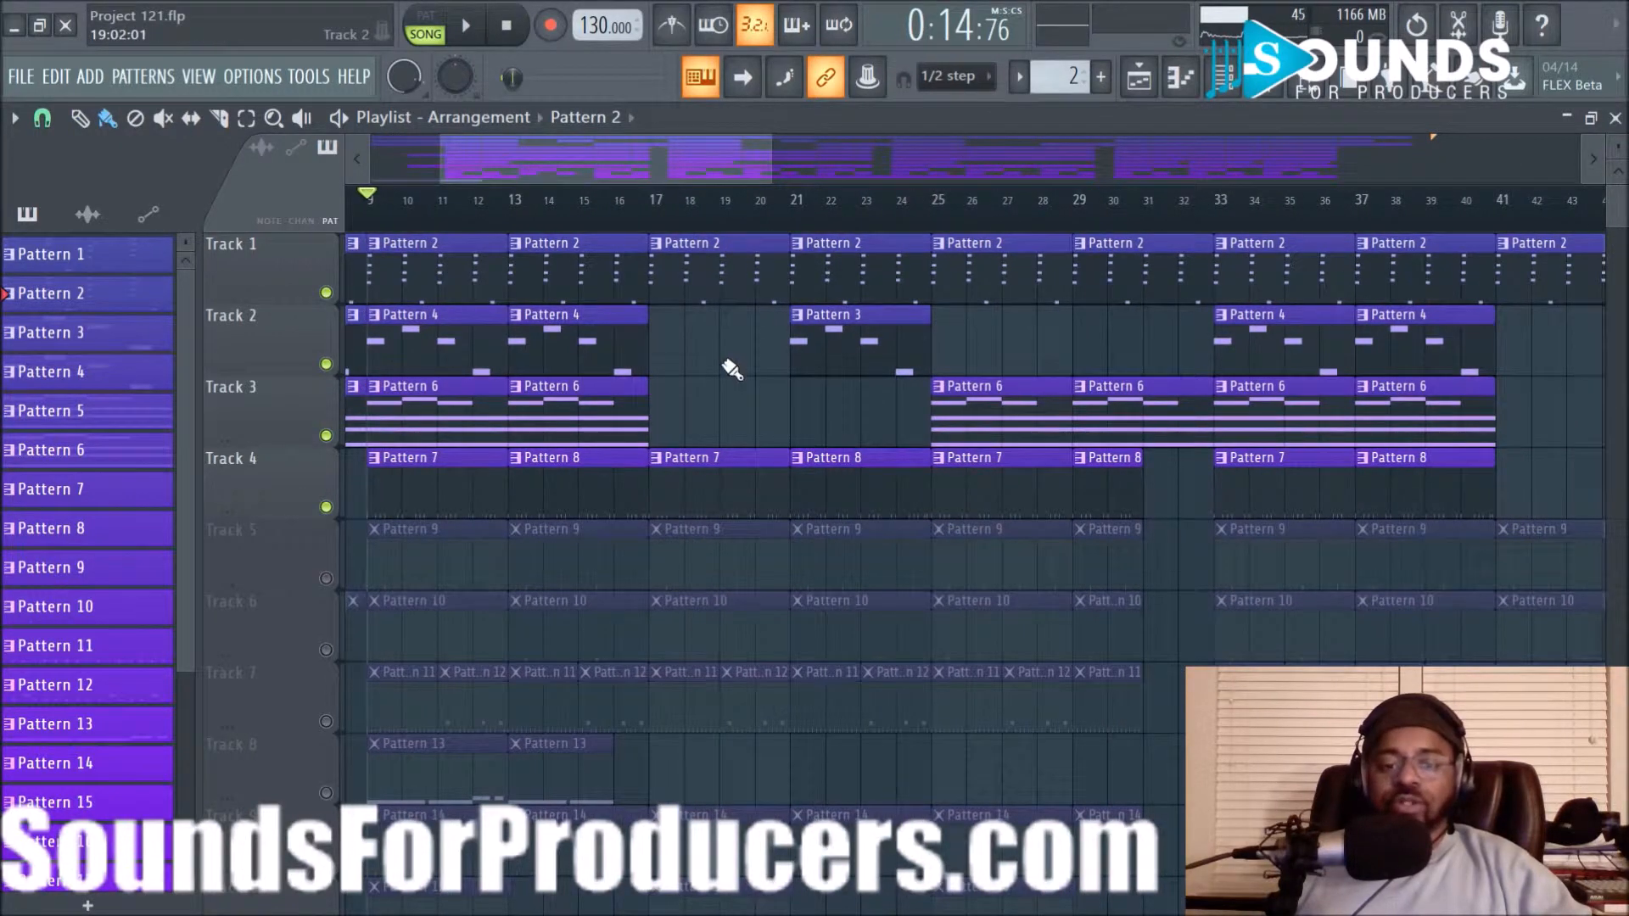
{"action": "left_click_drag", "start_coordinate": [695, 165], "coordinate": [639, 180]}
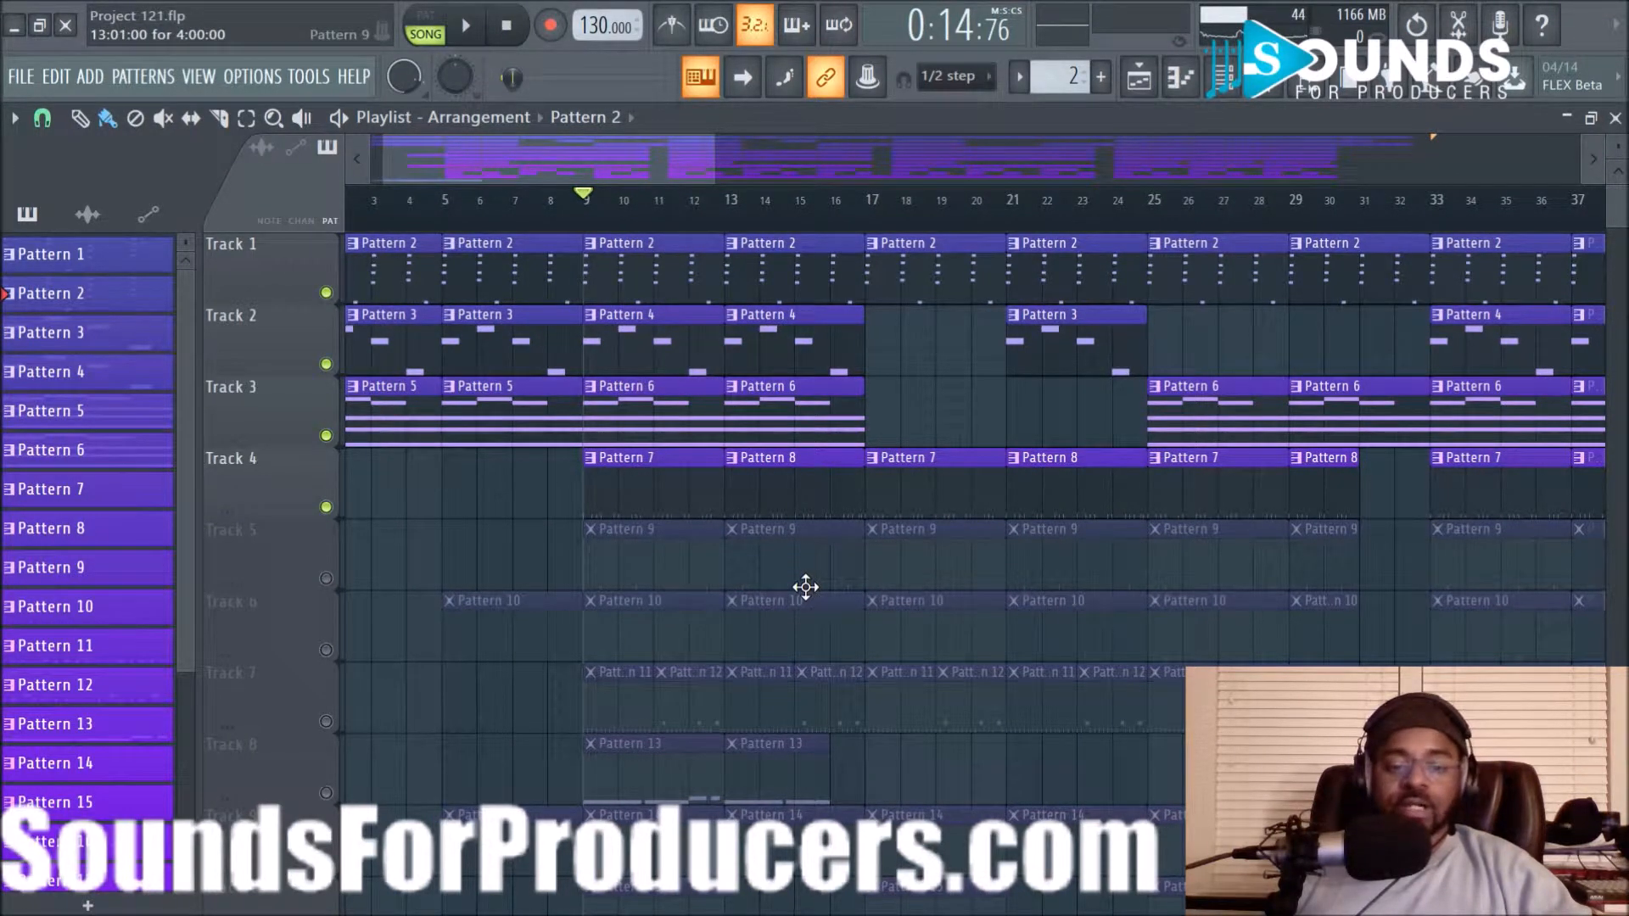
{"action": "key", "text": "space"}
{"action": "key", "text": "space"}
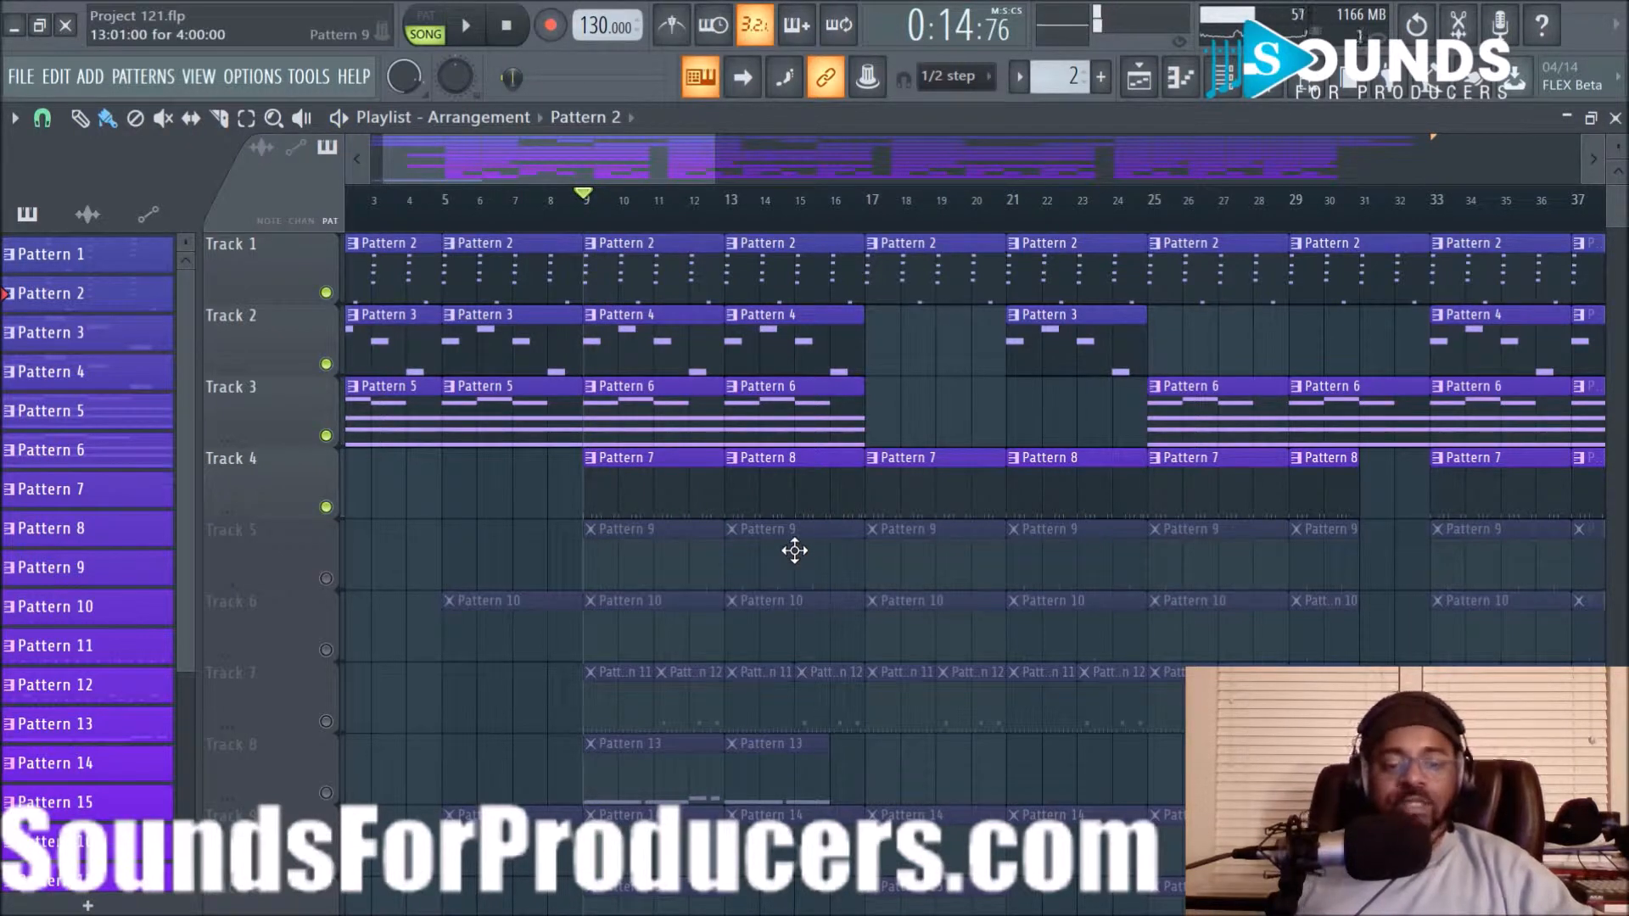
{"action": "key", "text": "space"}
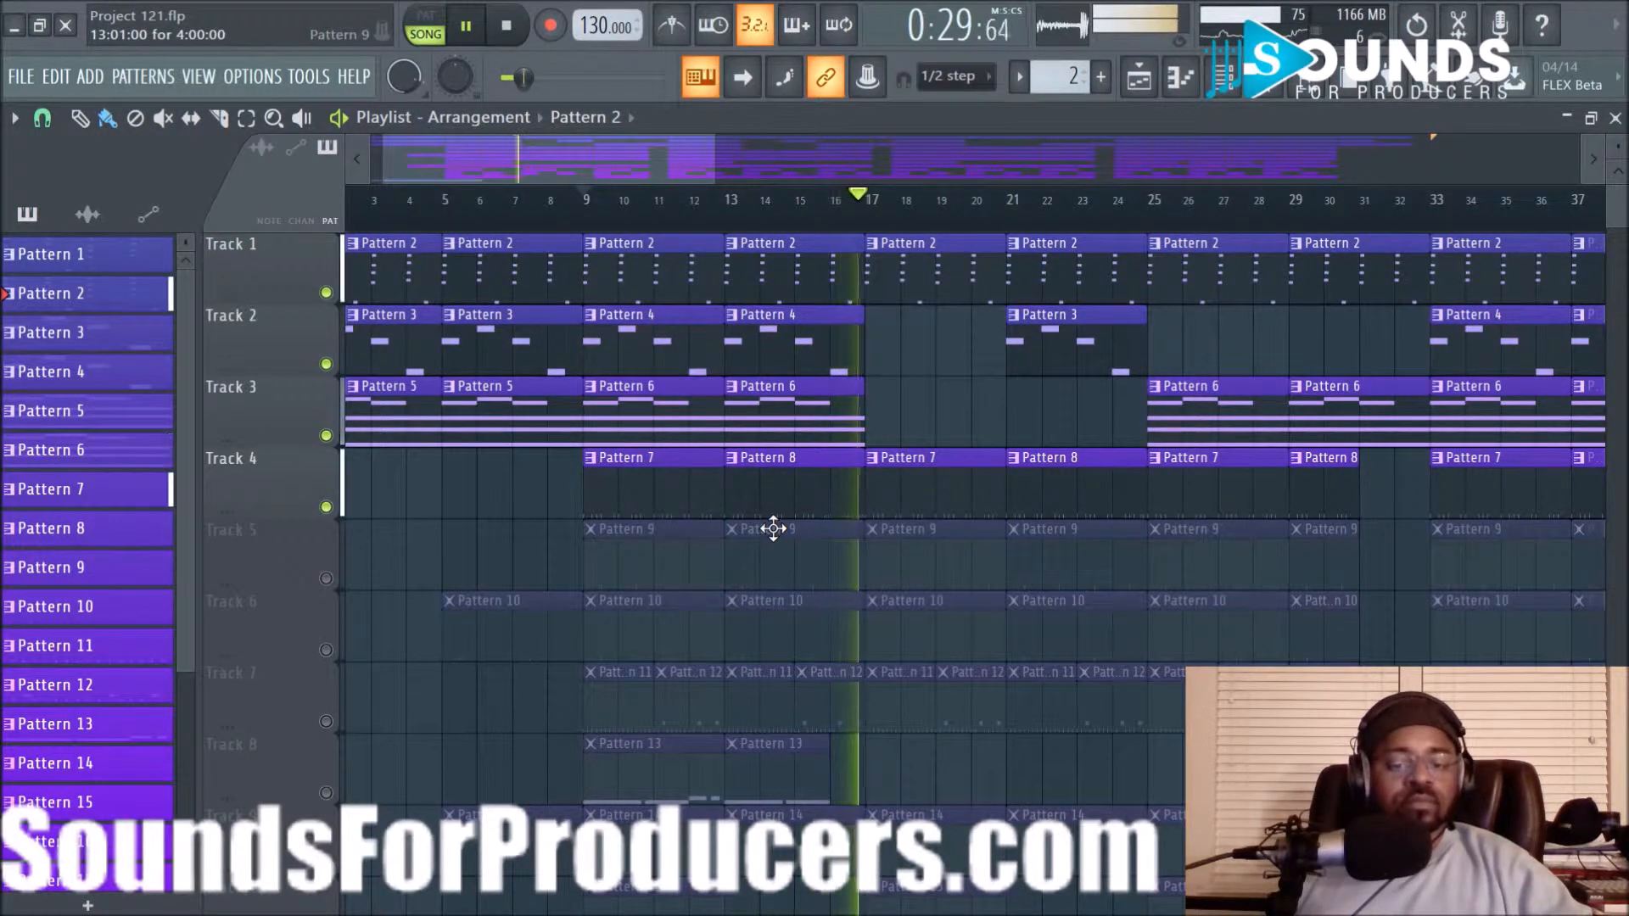
{"action": "key", "text": "space"}
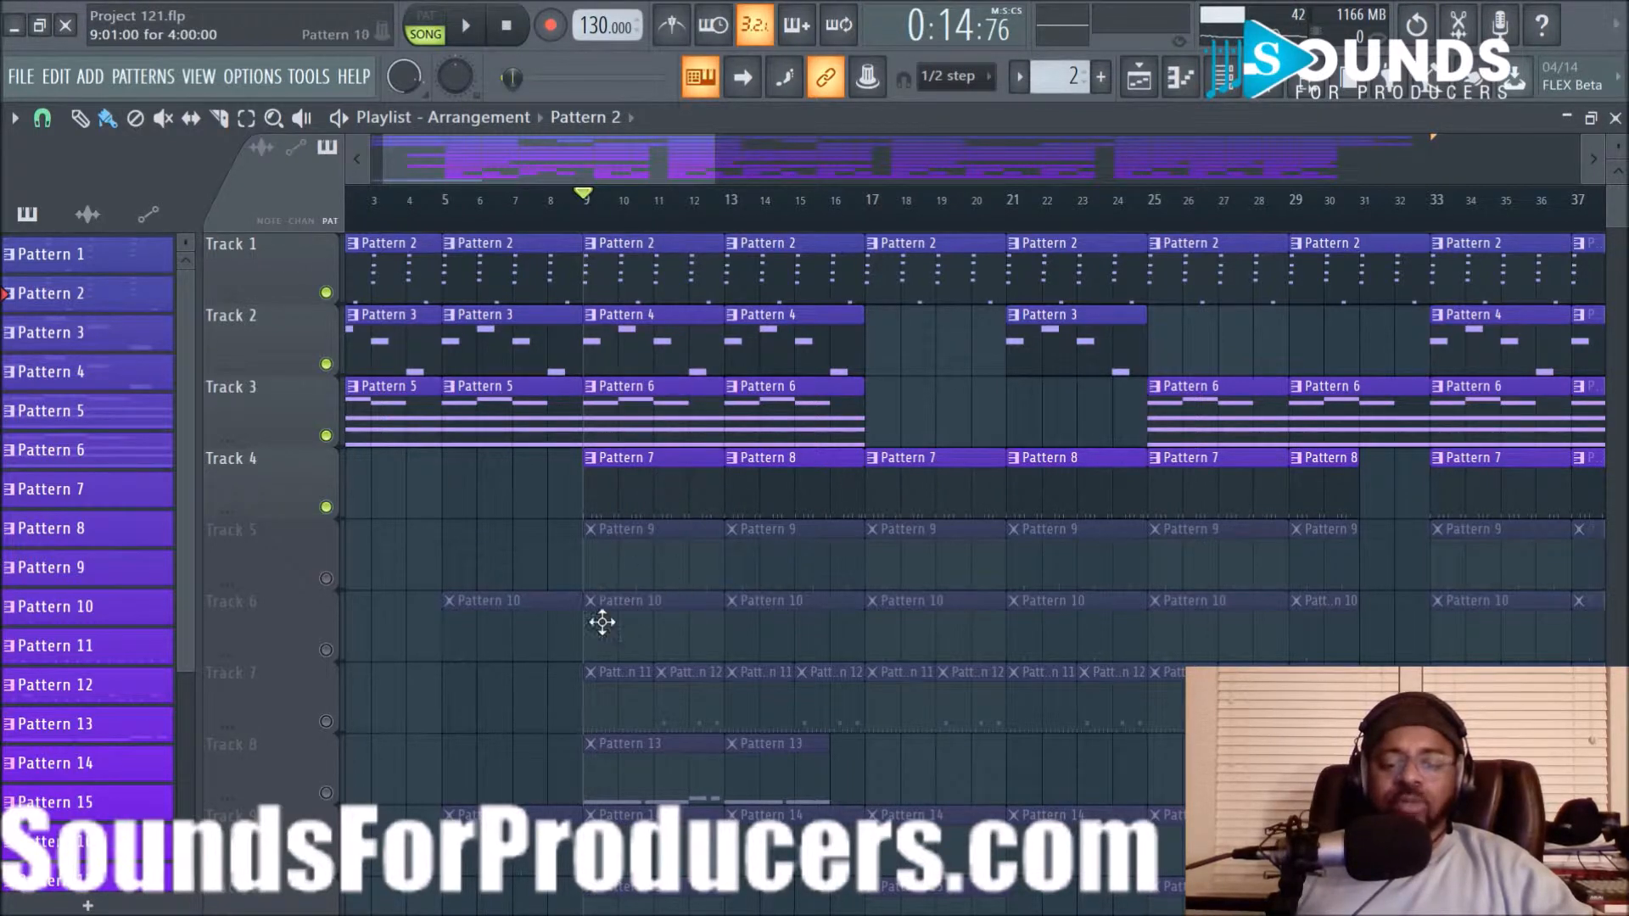
During playback, examine Pattern 7's Impact2Kick_21 notes and its target channel list, return to the playlist and stop
{"action": "left_click", "coordinate": [481, 36]}
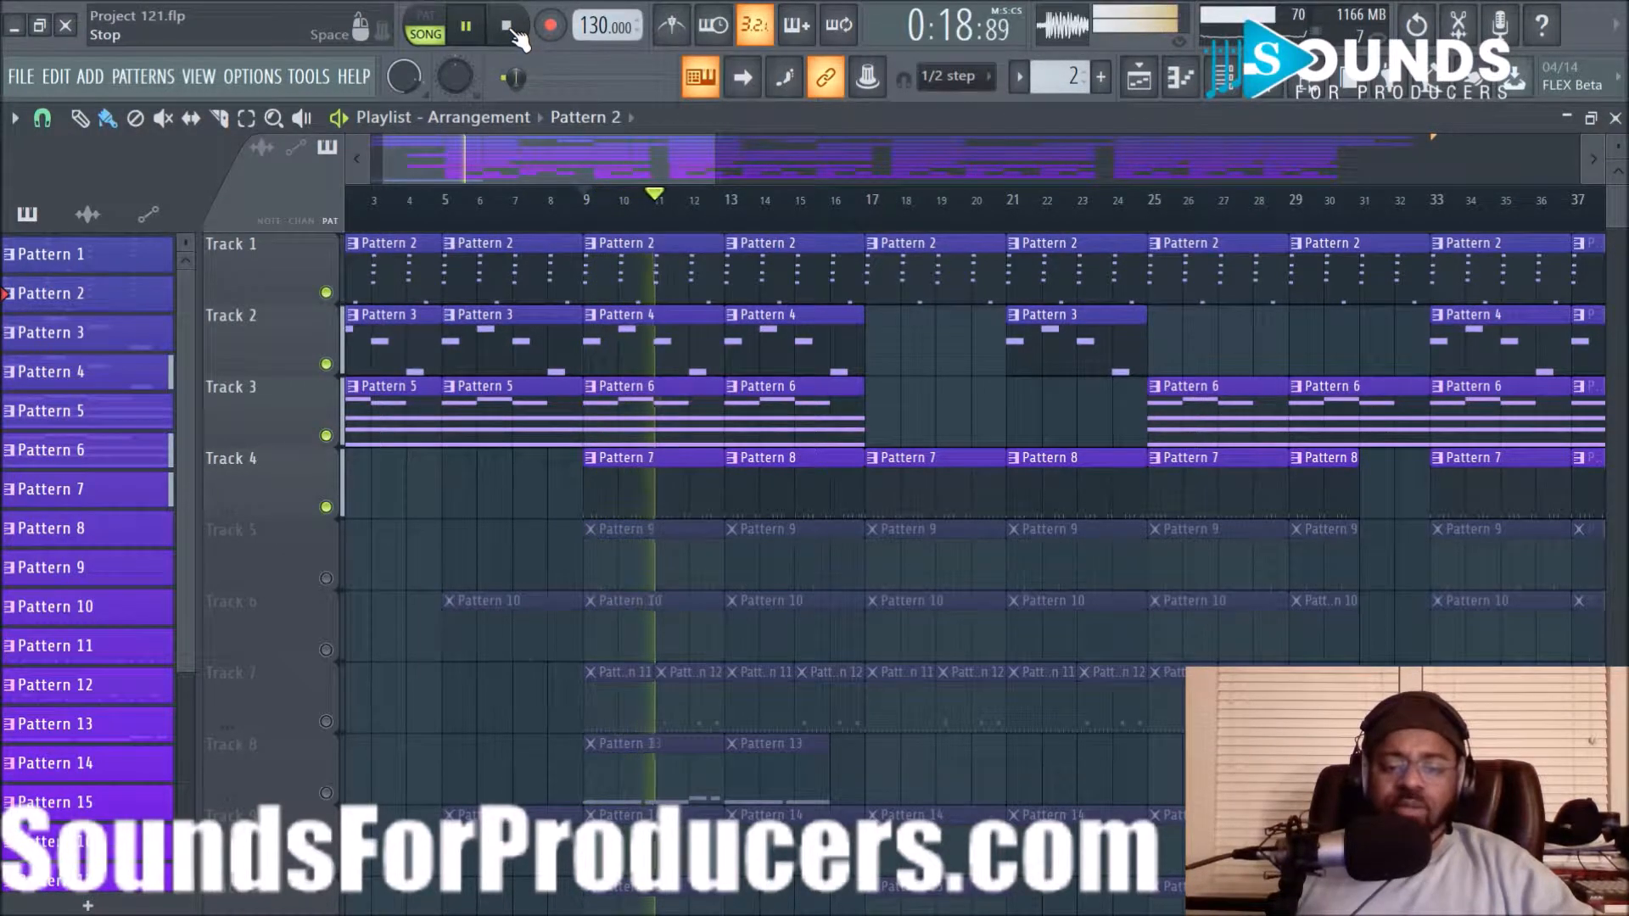
{"action": "double_click", "coordinate": [677, 506]}
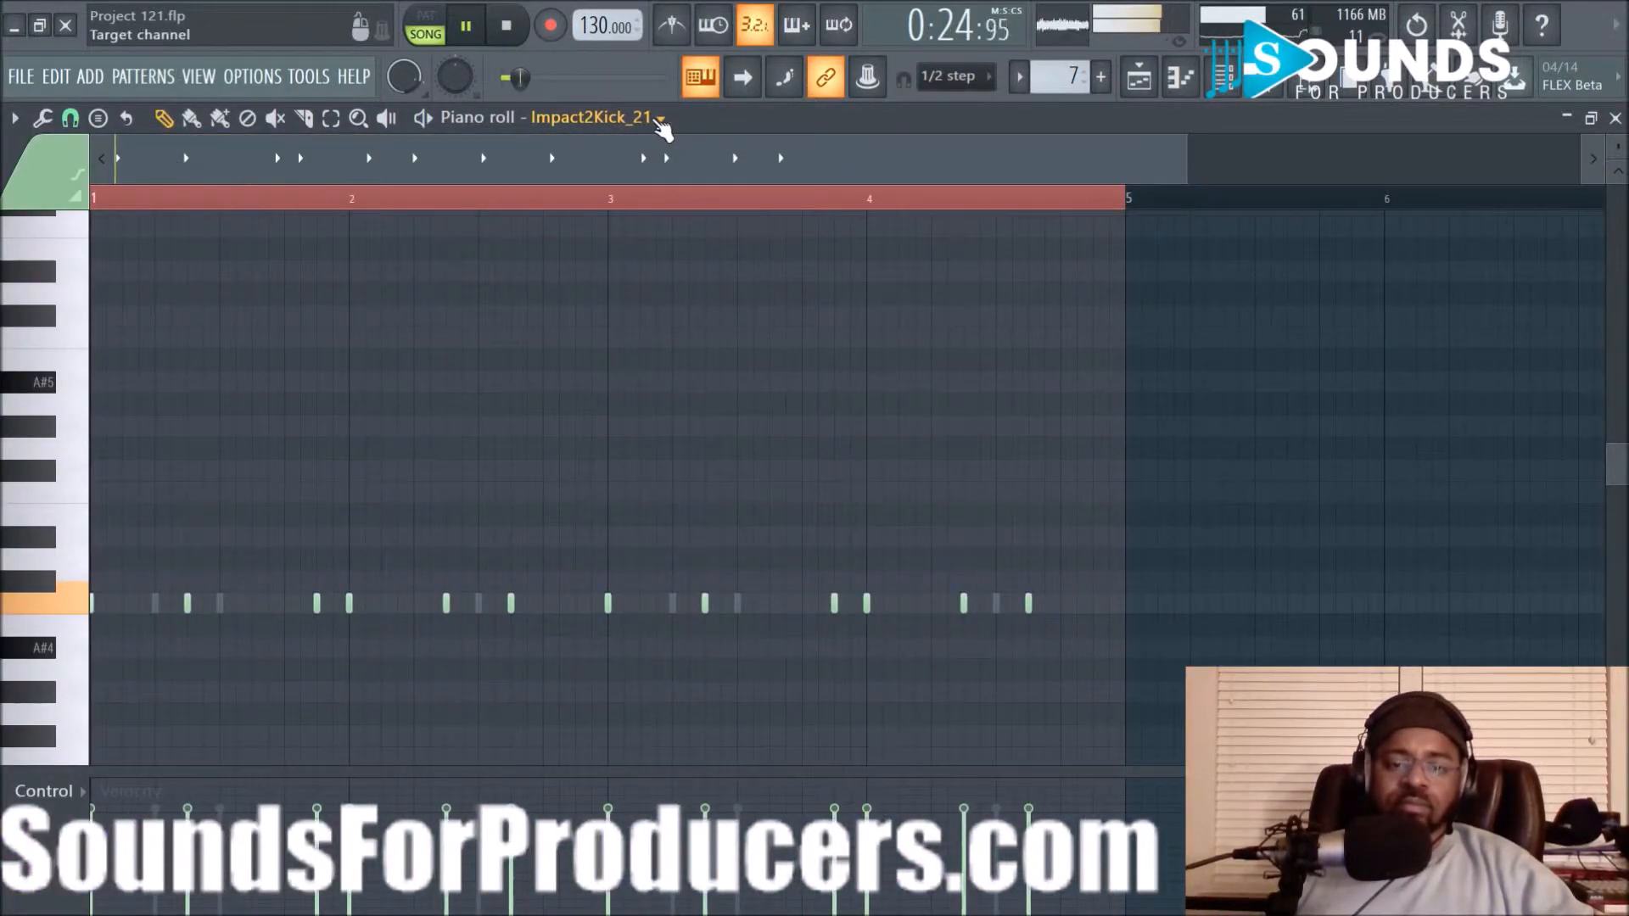
{"action": "left_click", "coordinate": [660, 121]}
{"action": "left_click", "coordinate": [874, 326]}
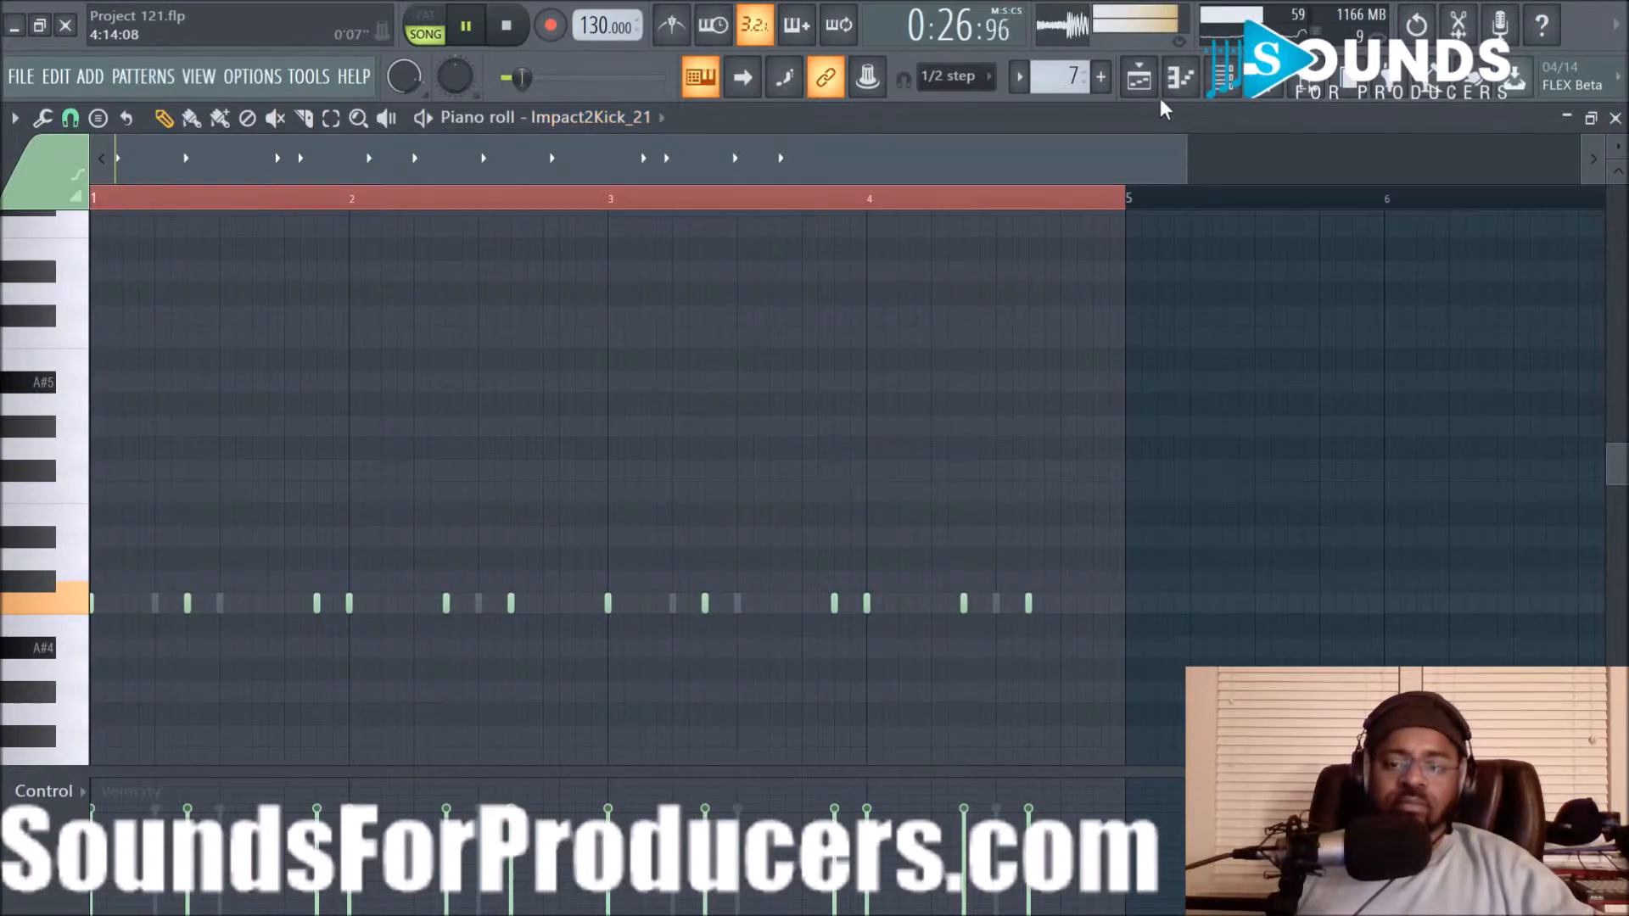
{"action": "left_click", "coordinate": [1139, 77]}
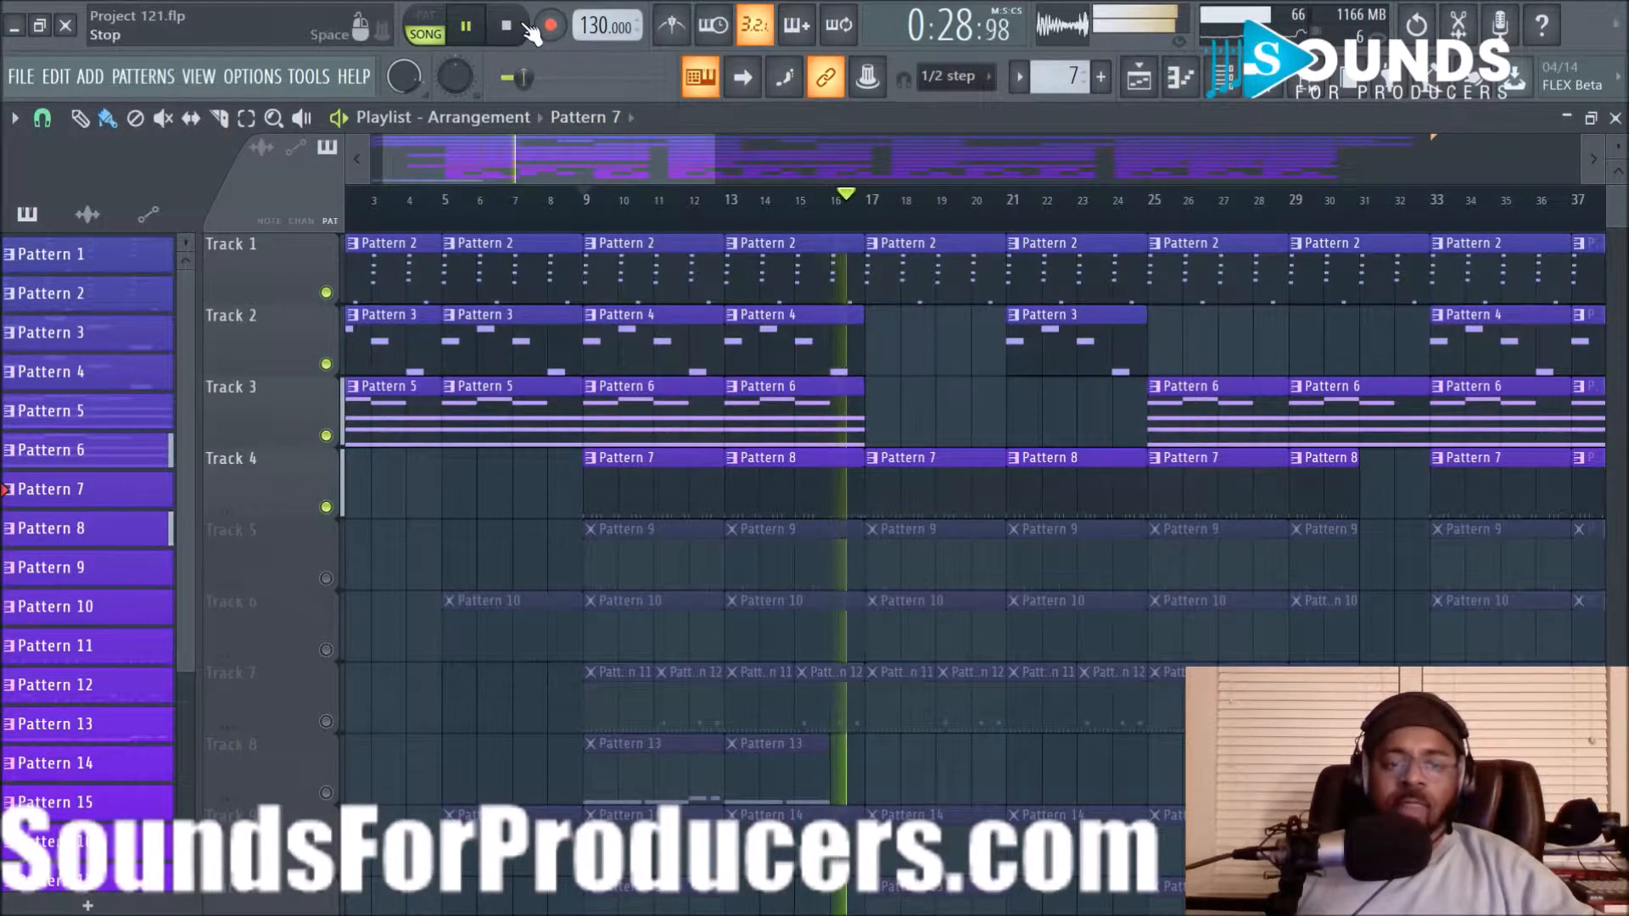
{"action": "left_click", "coordinate": [509, 26]}
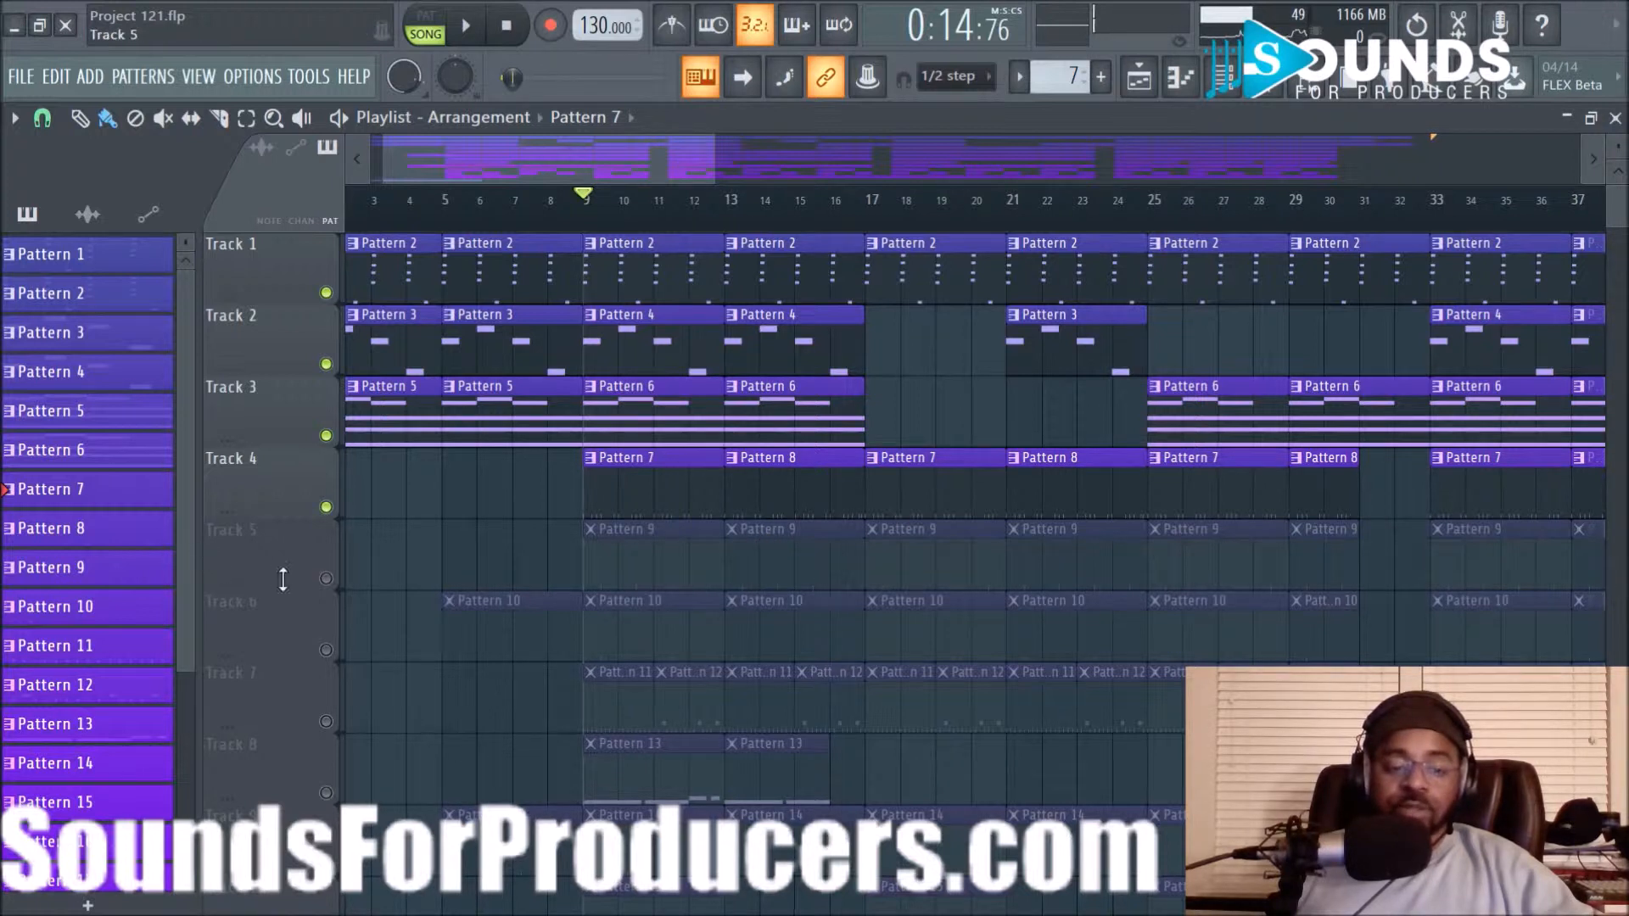
Unmute Track 5 and play it together with Tracks 1 to 4 from bar 9, stopping after a few bars
{"action": "left_click", "coordinate": [327, 580]}
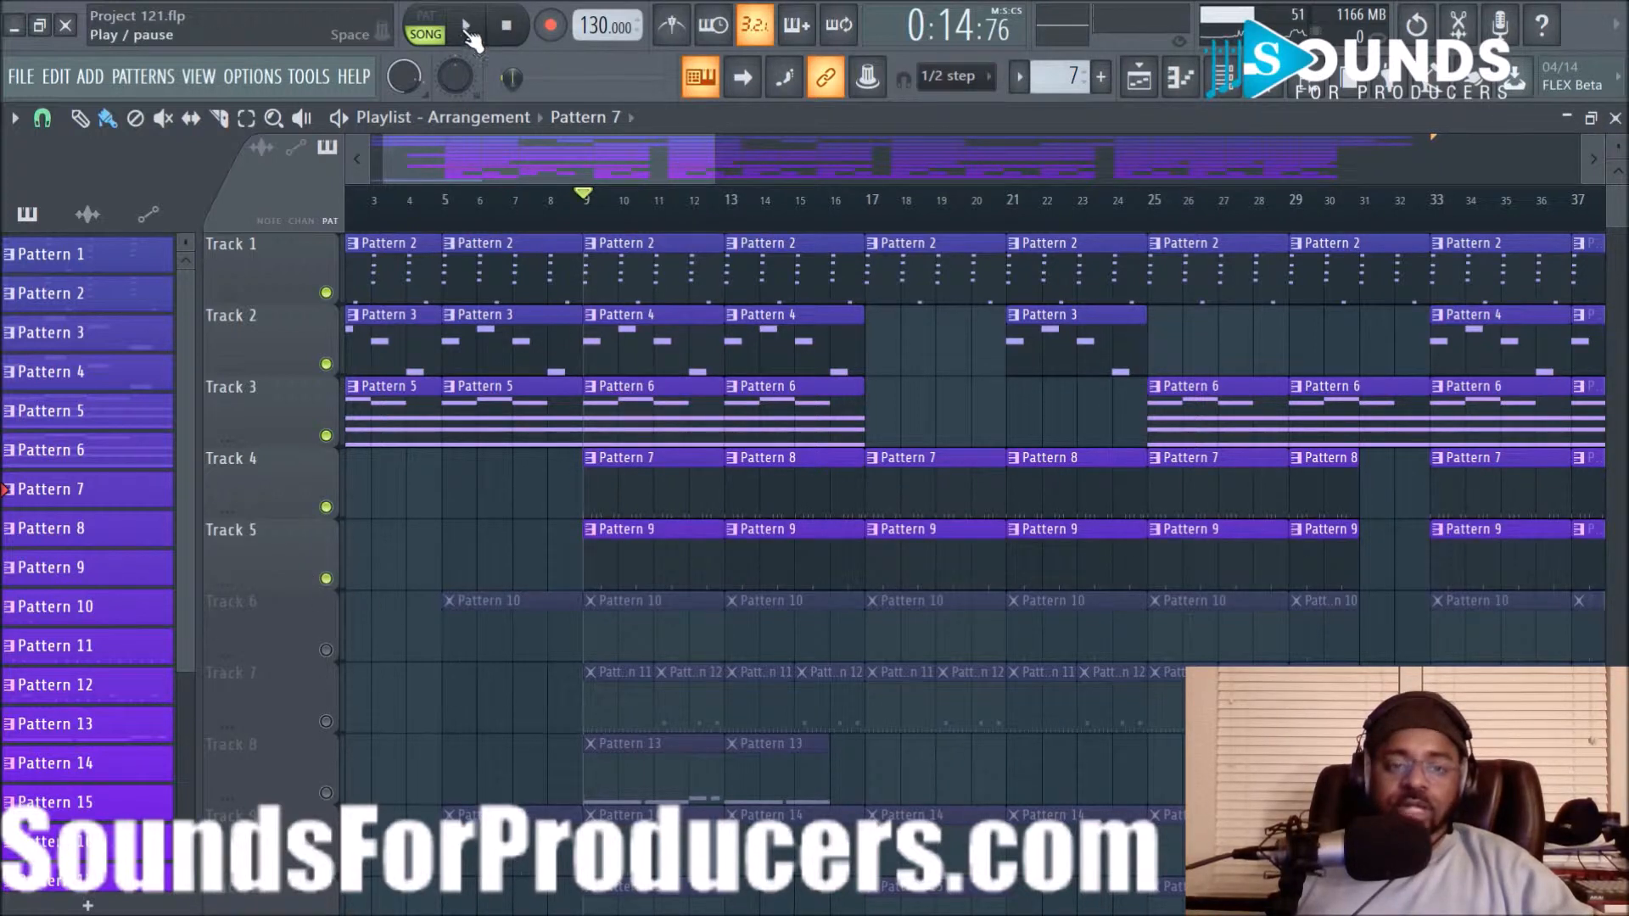
{"action": "left_click", "coordinate": [467, 28]}
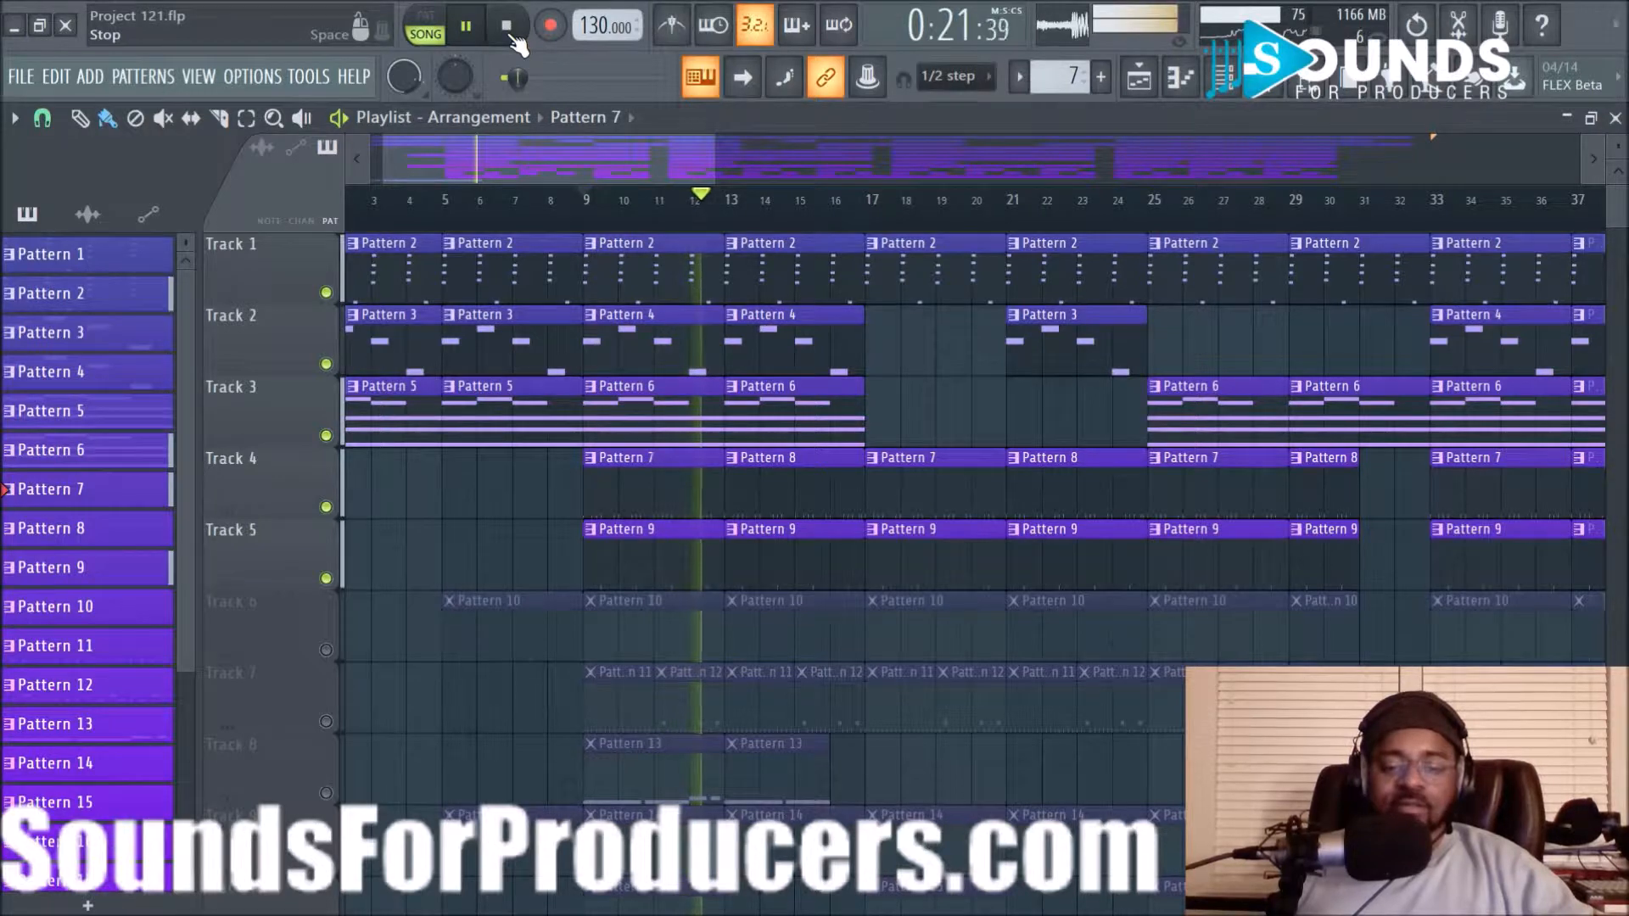
{"action": "left_click", "coordinate": [509, 29]}
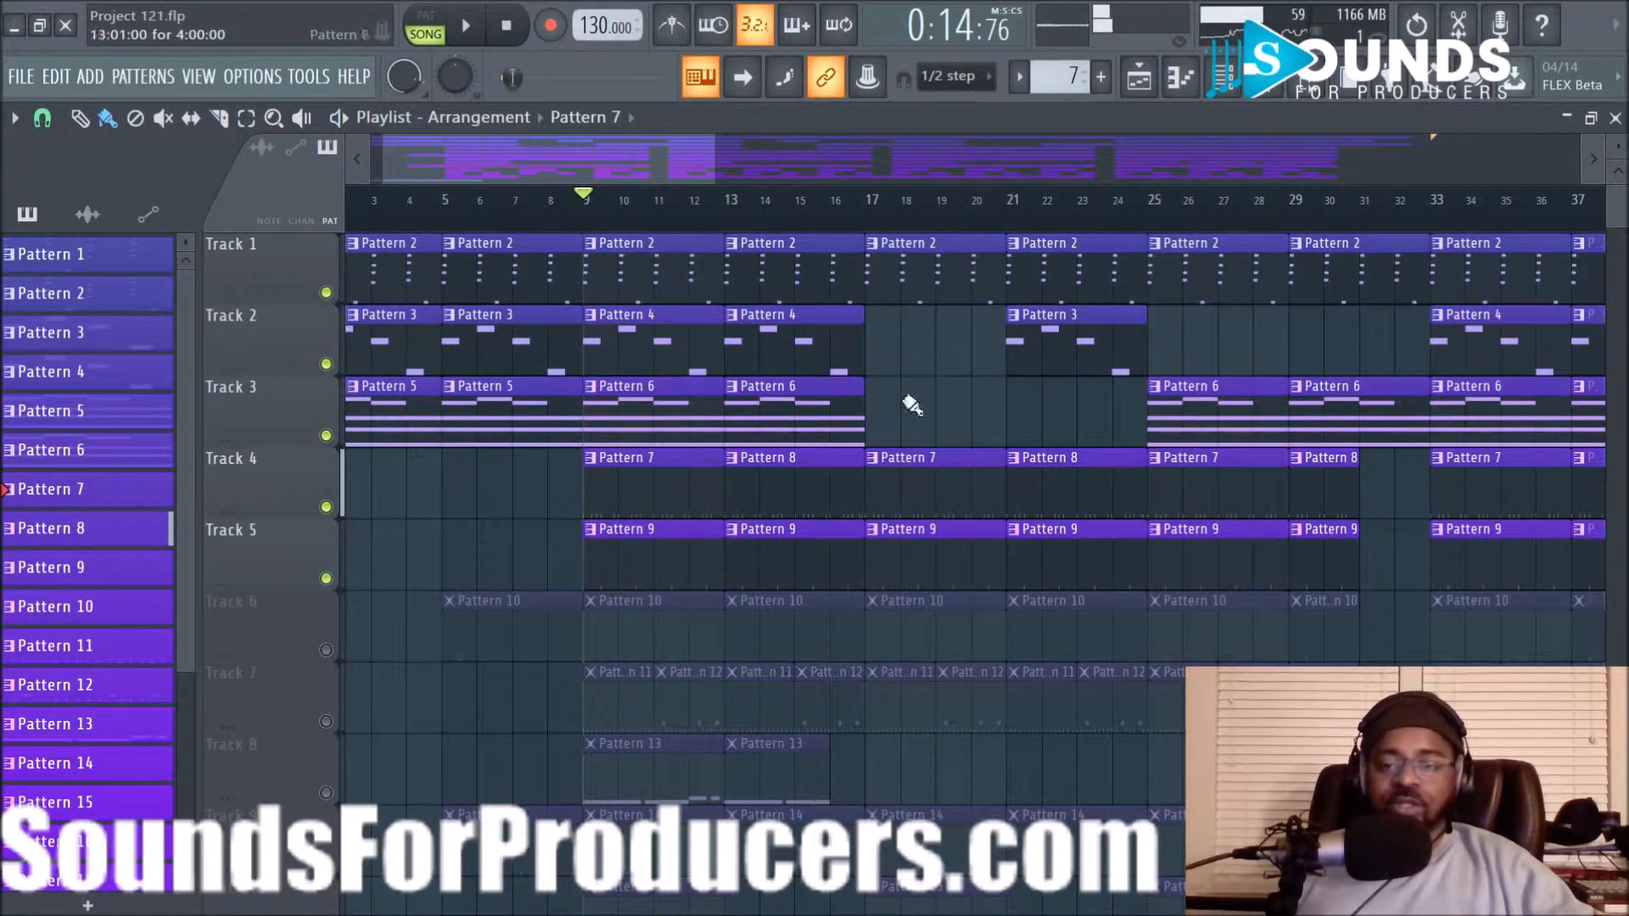
Examine the effect chains of the Kick, Clap, Clap2 and Perc mixer tracks, and return to the playlist
{"action": "left_click", "coordinate": [1290, 85]}
{"action": "left_click", "coordinate": [321, 322]}
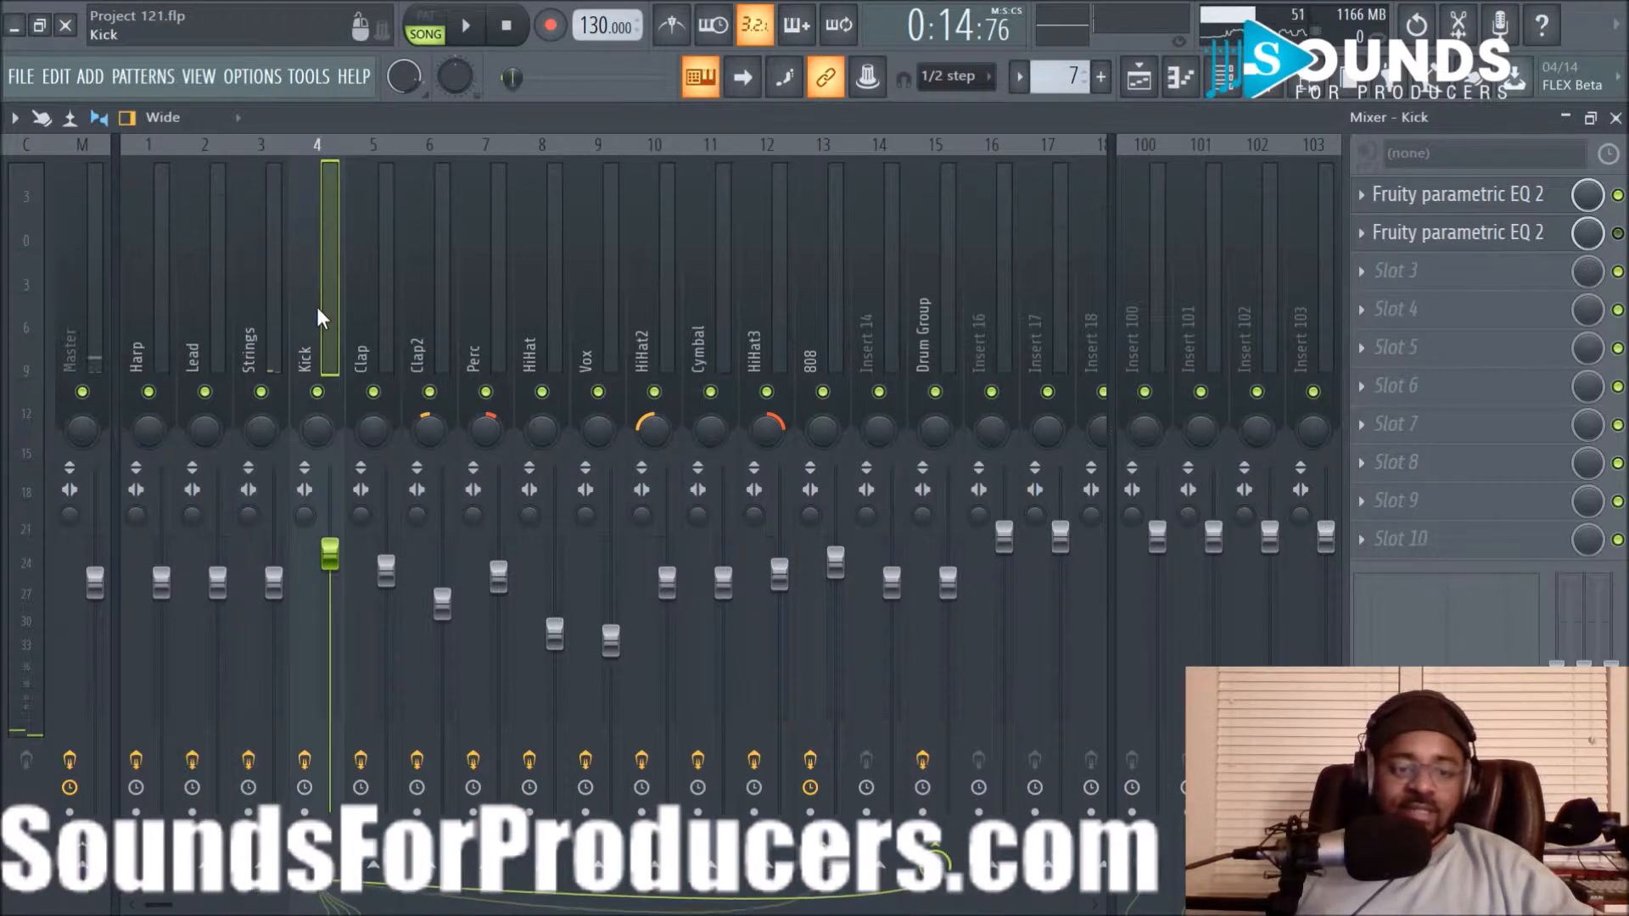
{"action": "left_click", "coordinate": [361, 308]}
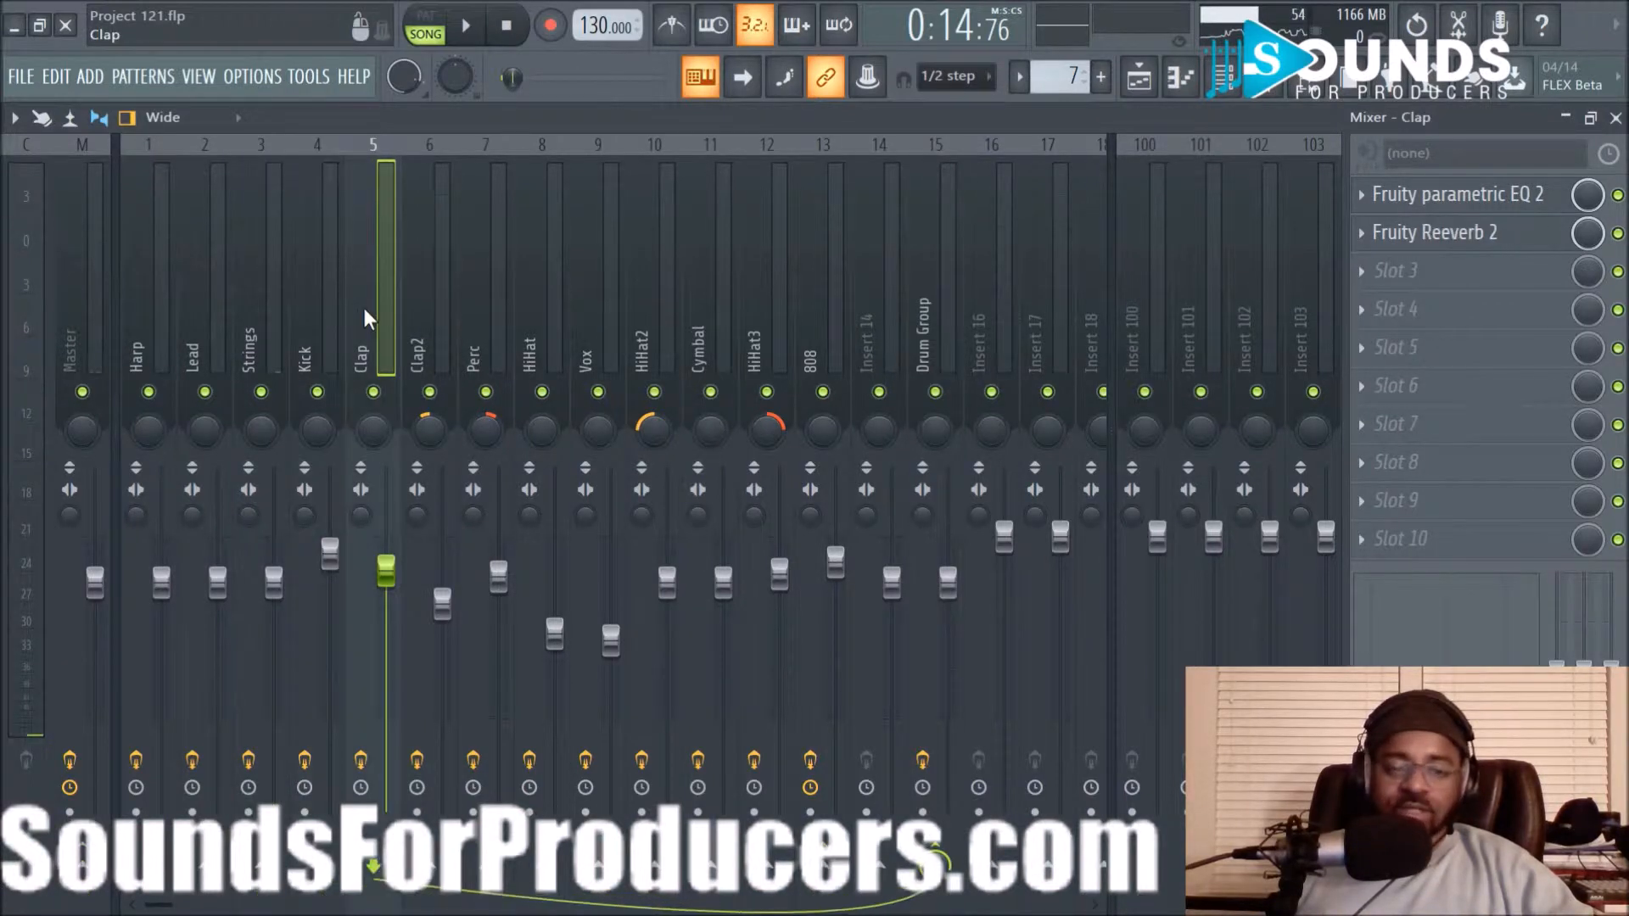
{"action": "left_click", "coordinate": [416, 305]}
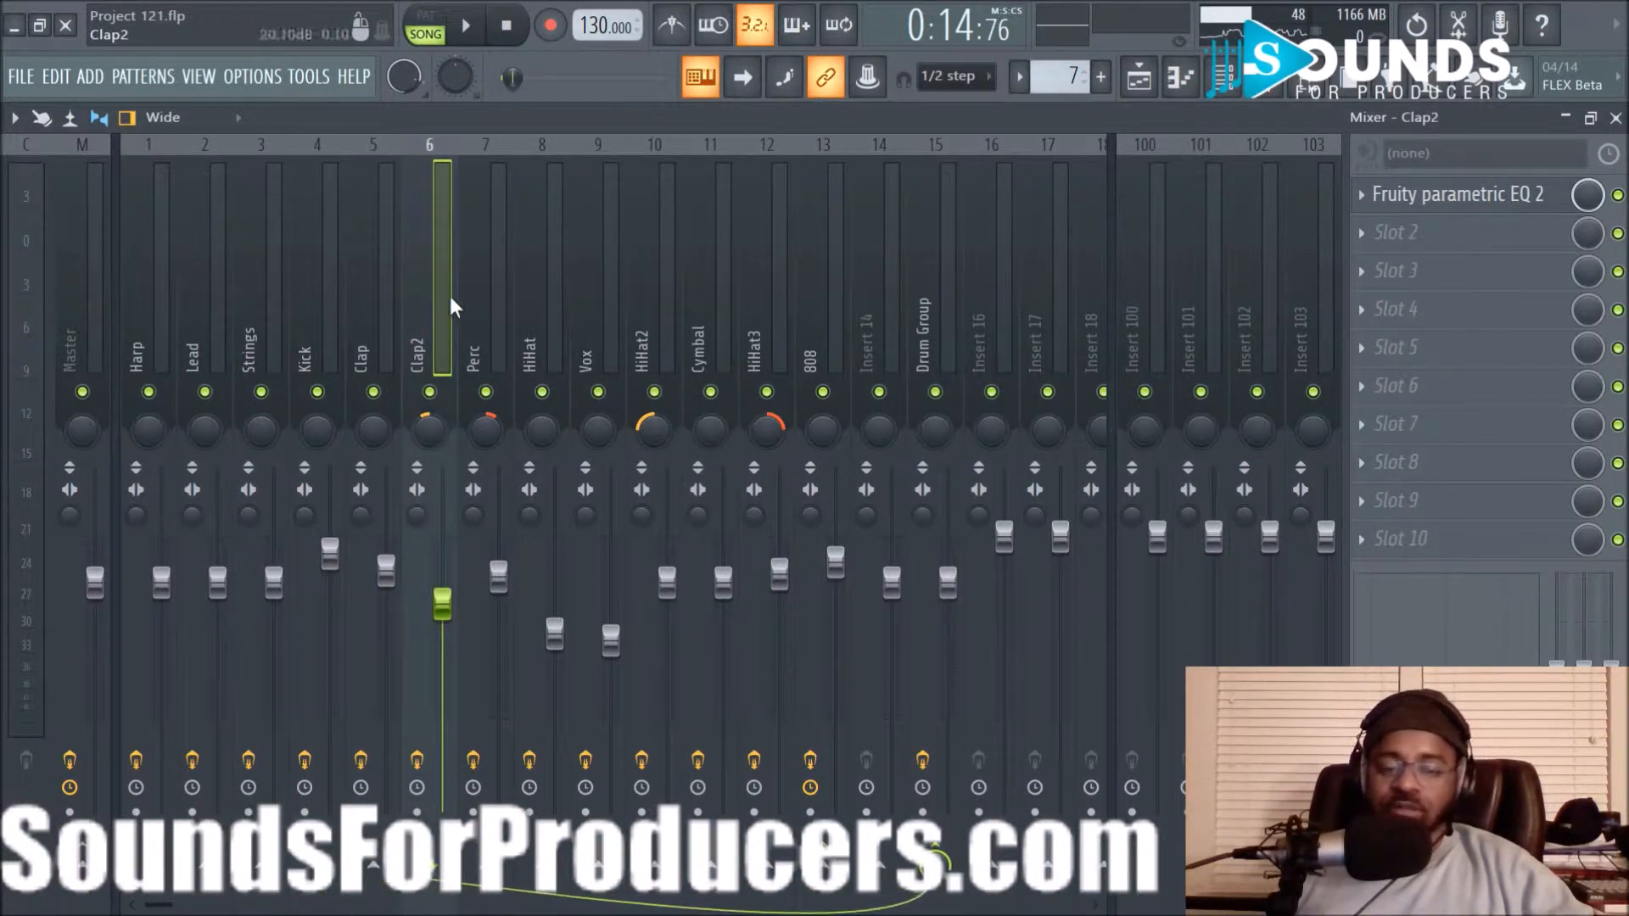
{"action": "left_click", "coordinate": [471, 307]}
{"action": "left_click", "coordinate": [1139, 78]}
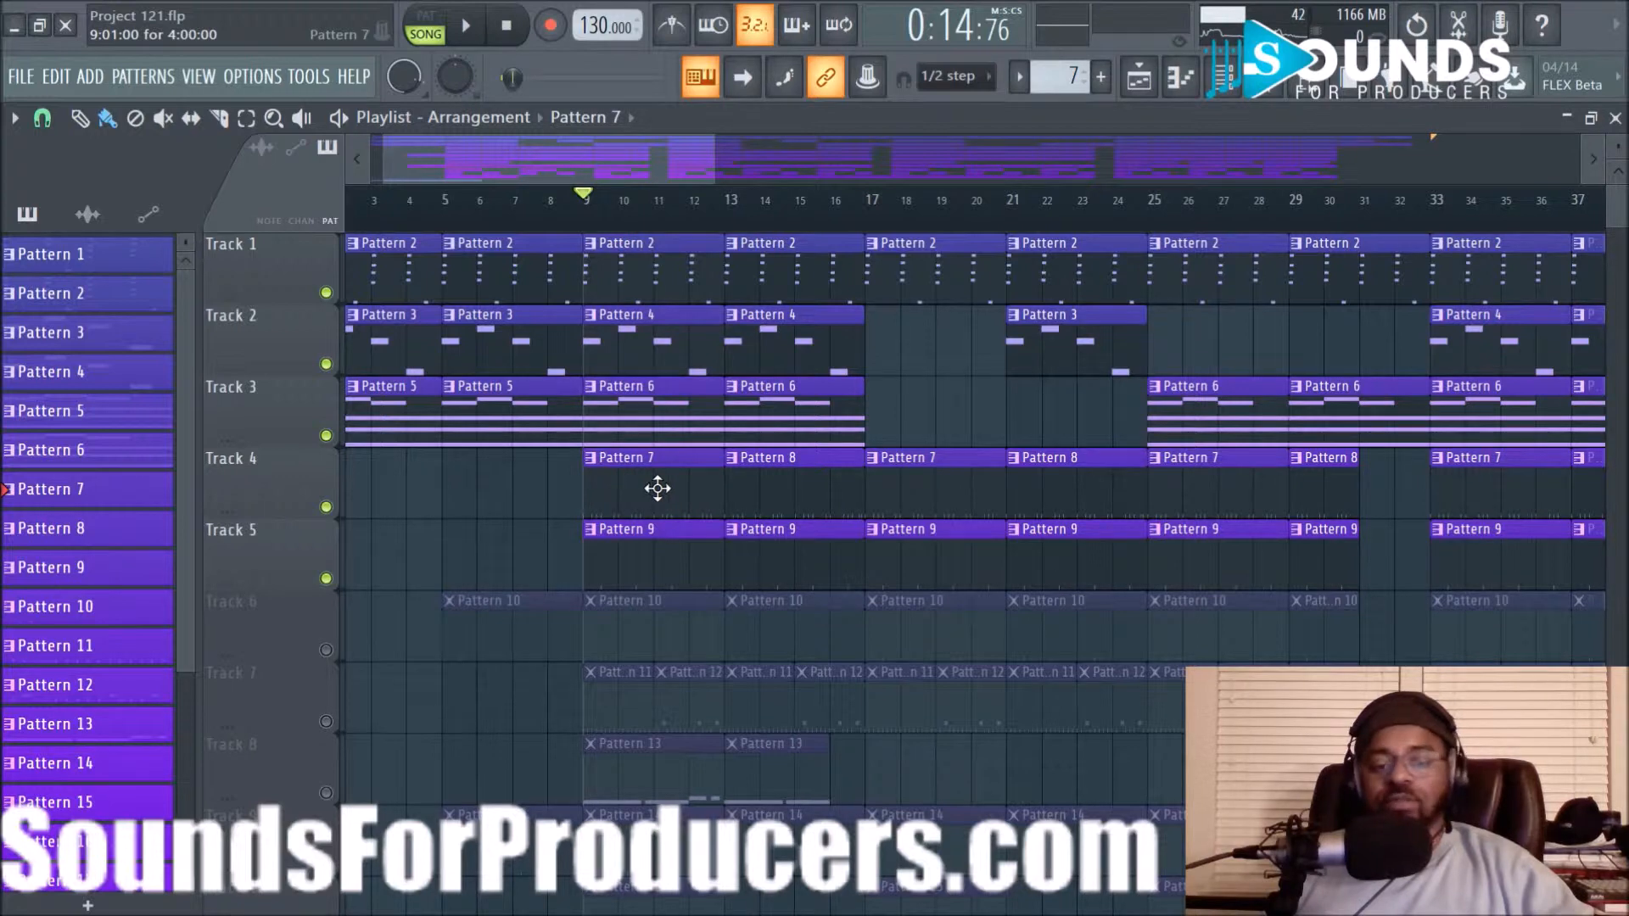
Select Pattern 8 on Track 4 and examine the drum patterns from bar 9 up close
{"action": "left_click", "coordinate": [792, 487]}
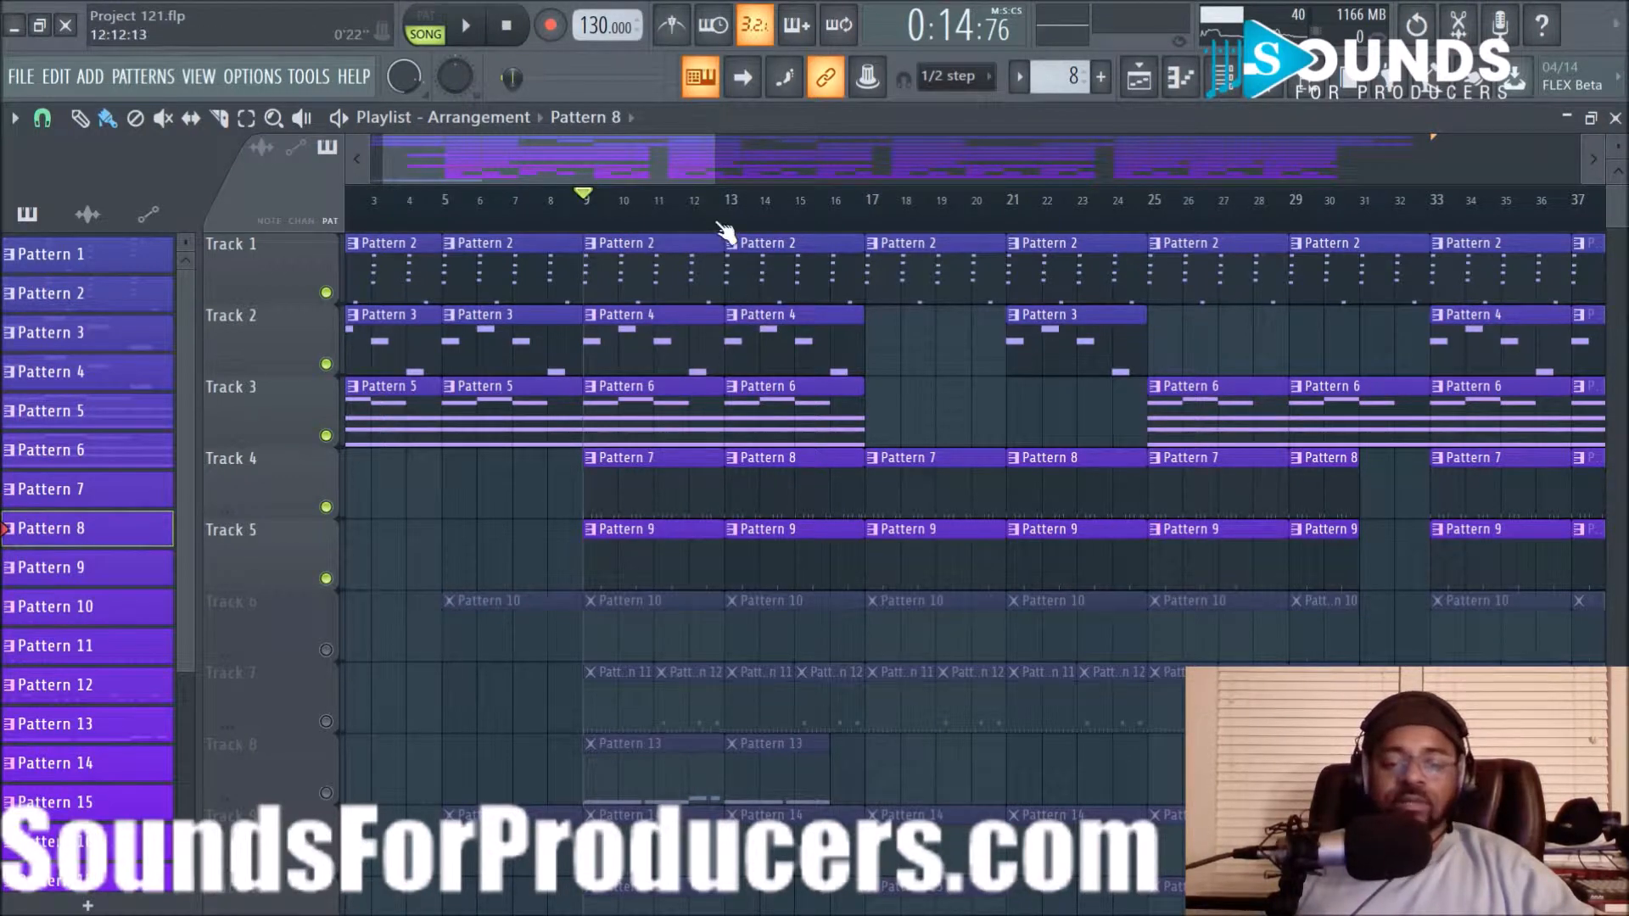
{"action": "scroll", "coordinate": [725, 231], "scroll_direction": "up", "scroll_amount": 4}
{"action": "left_click_drag", "start_coordinate": [532, 164], "coordinate": [527, 163]}
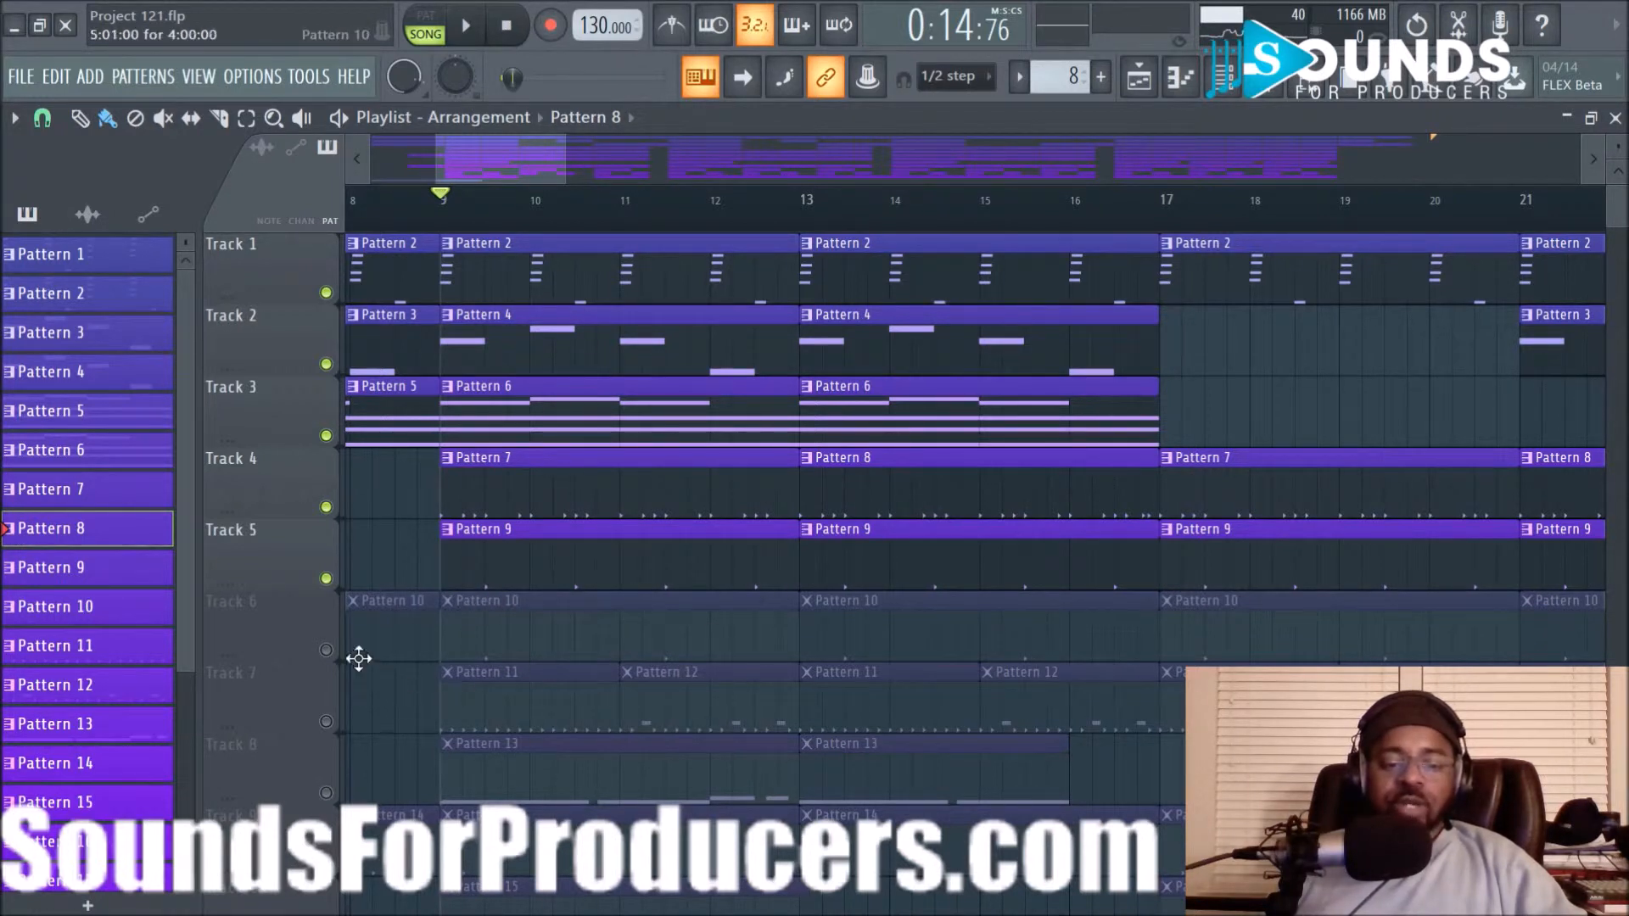
Unmute Track 6 and play it together with Tracks 1 to 5 from bar 9, stopping after a few bars
{"action": "left_click", "coordinate": [327, 651]}
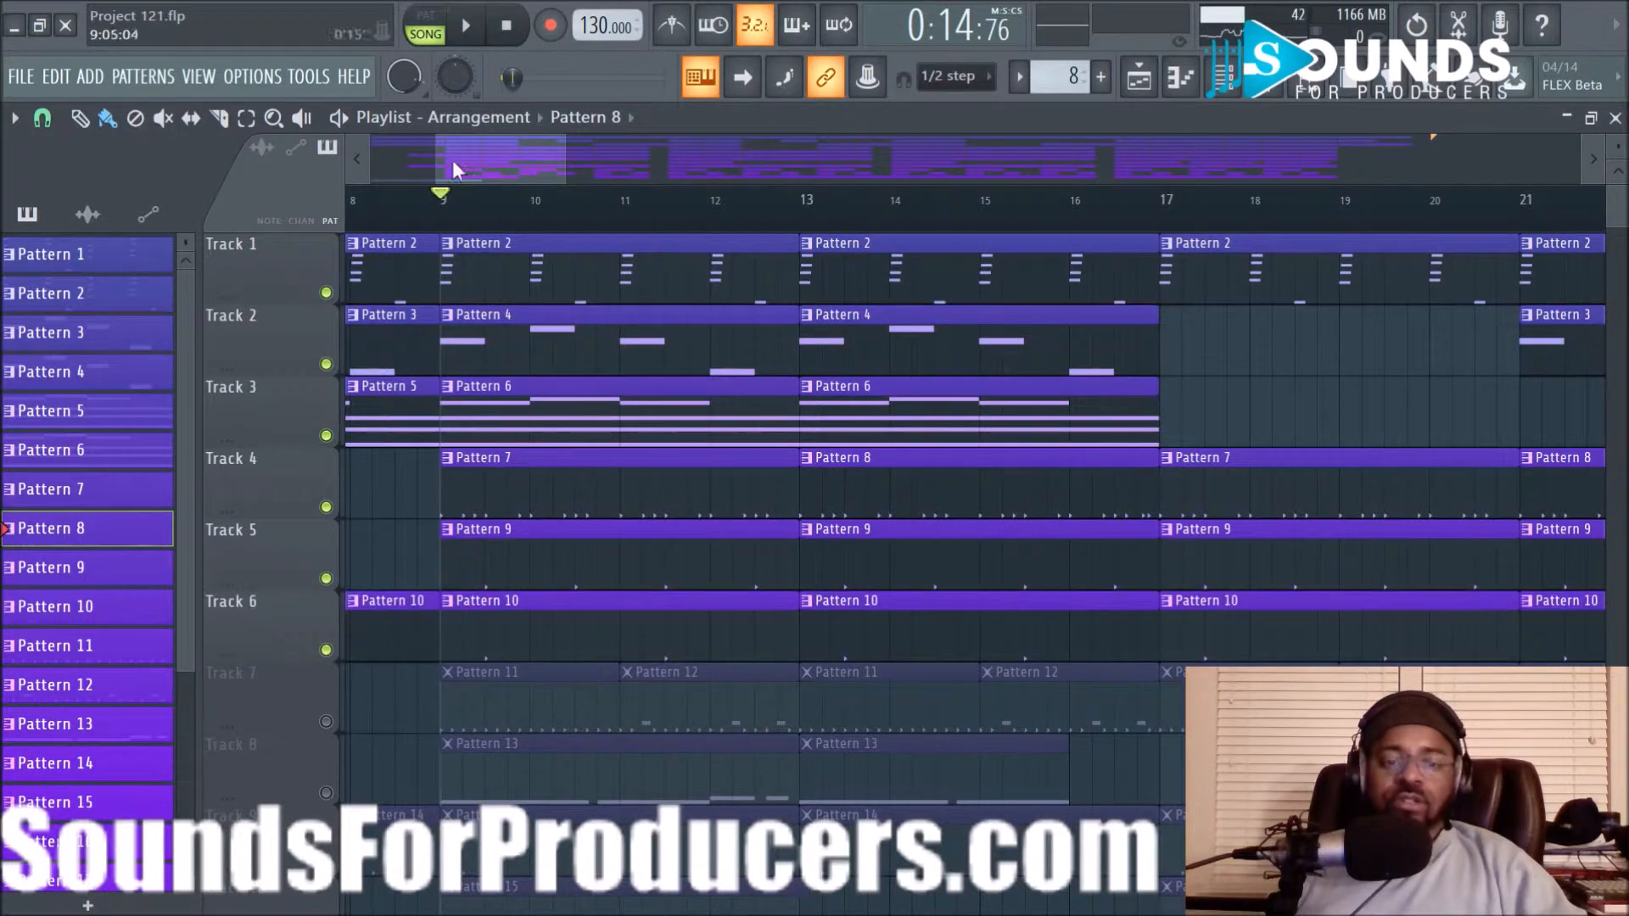
{"action": "left_click", "coordinate": [466, 27]}
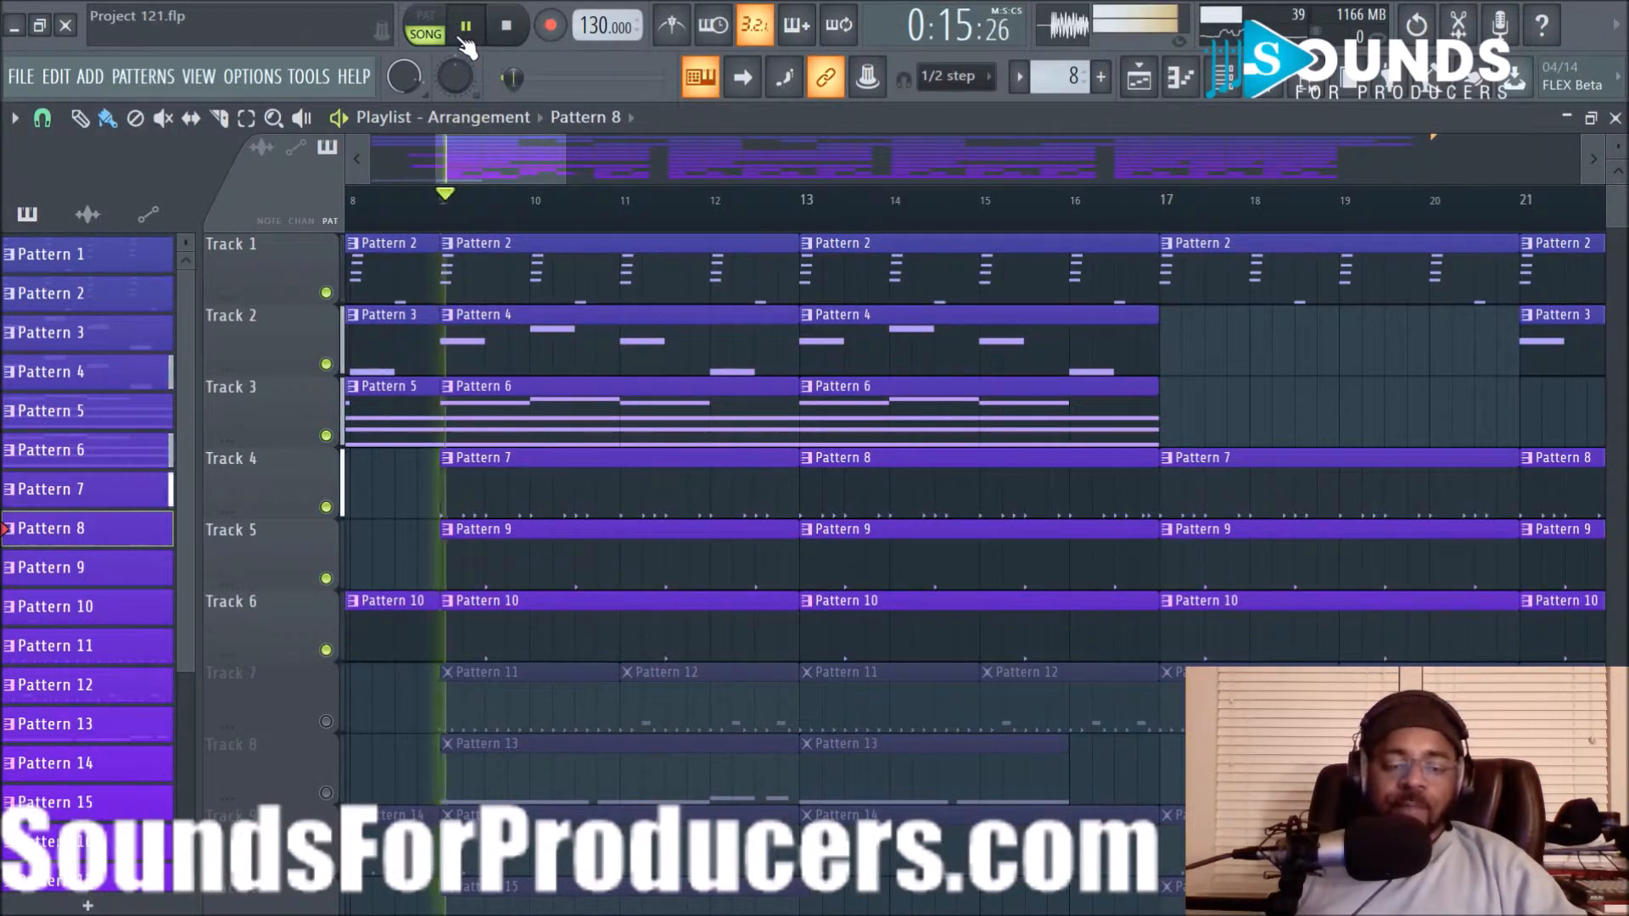
{"action": "left_click", "coordinate": [507, 27]}
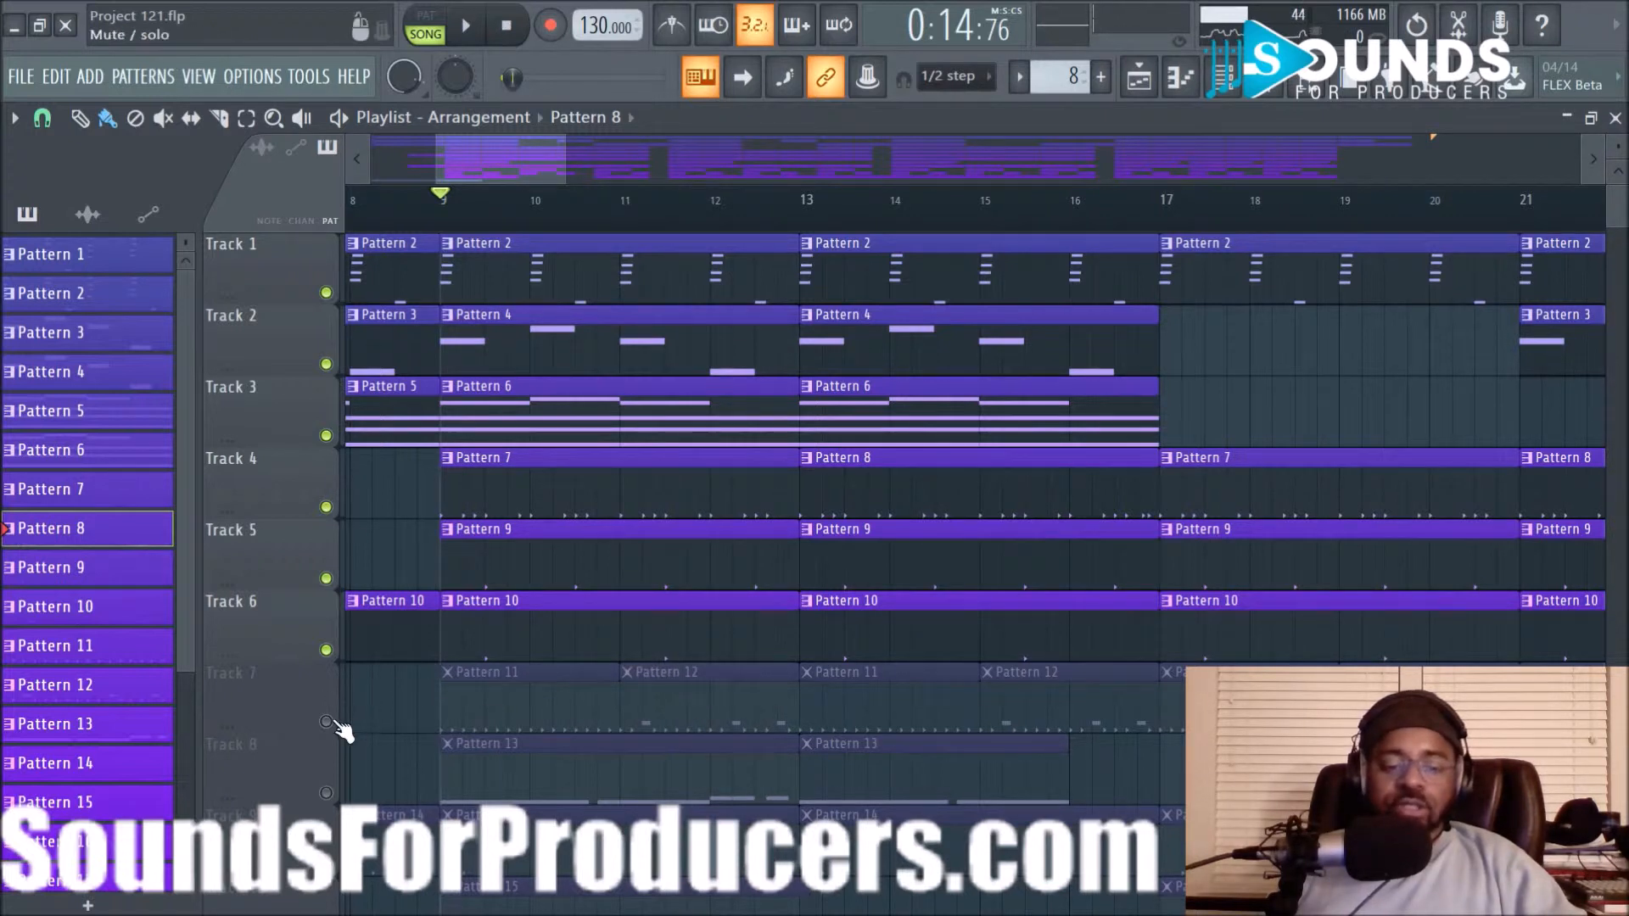
Unmute Track 7 with Patterns 11 and 12, play it with the tracks above from bar 9, and stop past bar 13
{"action": "left_click", "coordinate": [325, 722]}
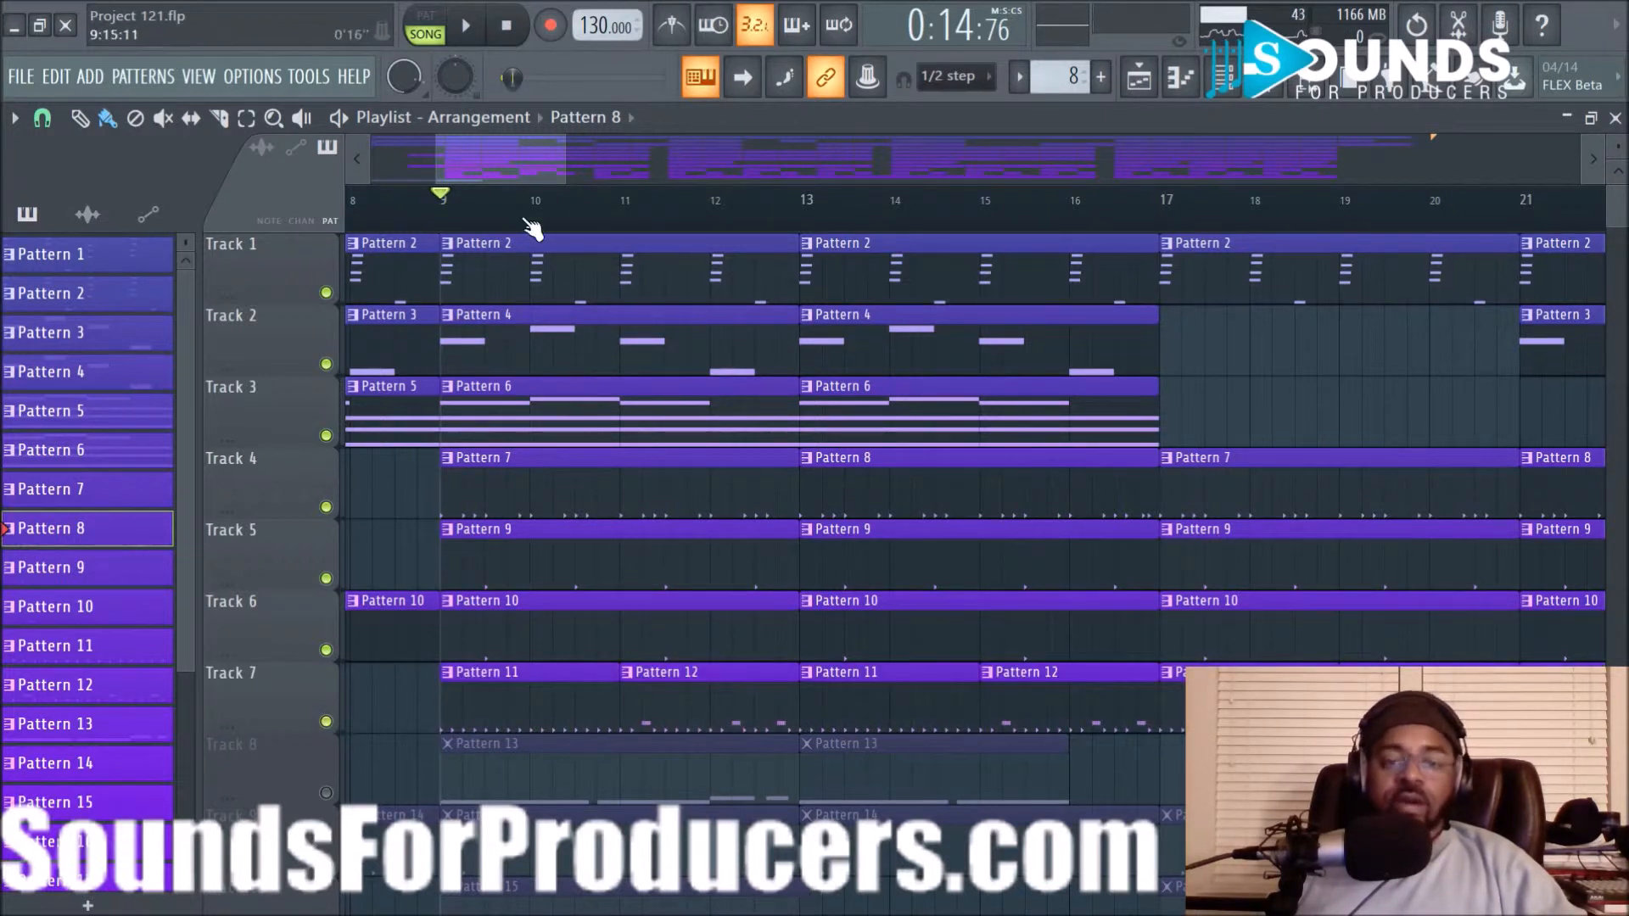
{"action": "scroll", "coordinate": [533, 223], "scroll_direction": "down", "scroll_amount": 1}
{"action": "scroll", "coordinate": [533, 228], "scroll_direction": "down", "scroll_amount": 1}
{"action": "scroll", "coordinate": [575, 528], "scroll_direction": "down", "scroll_amount": 2}
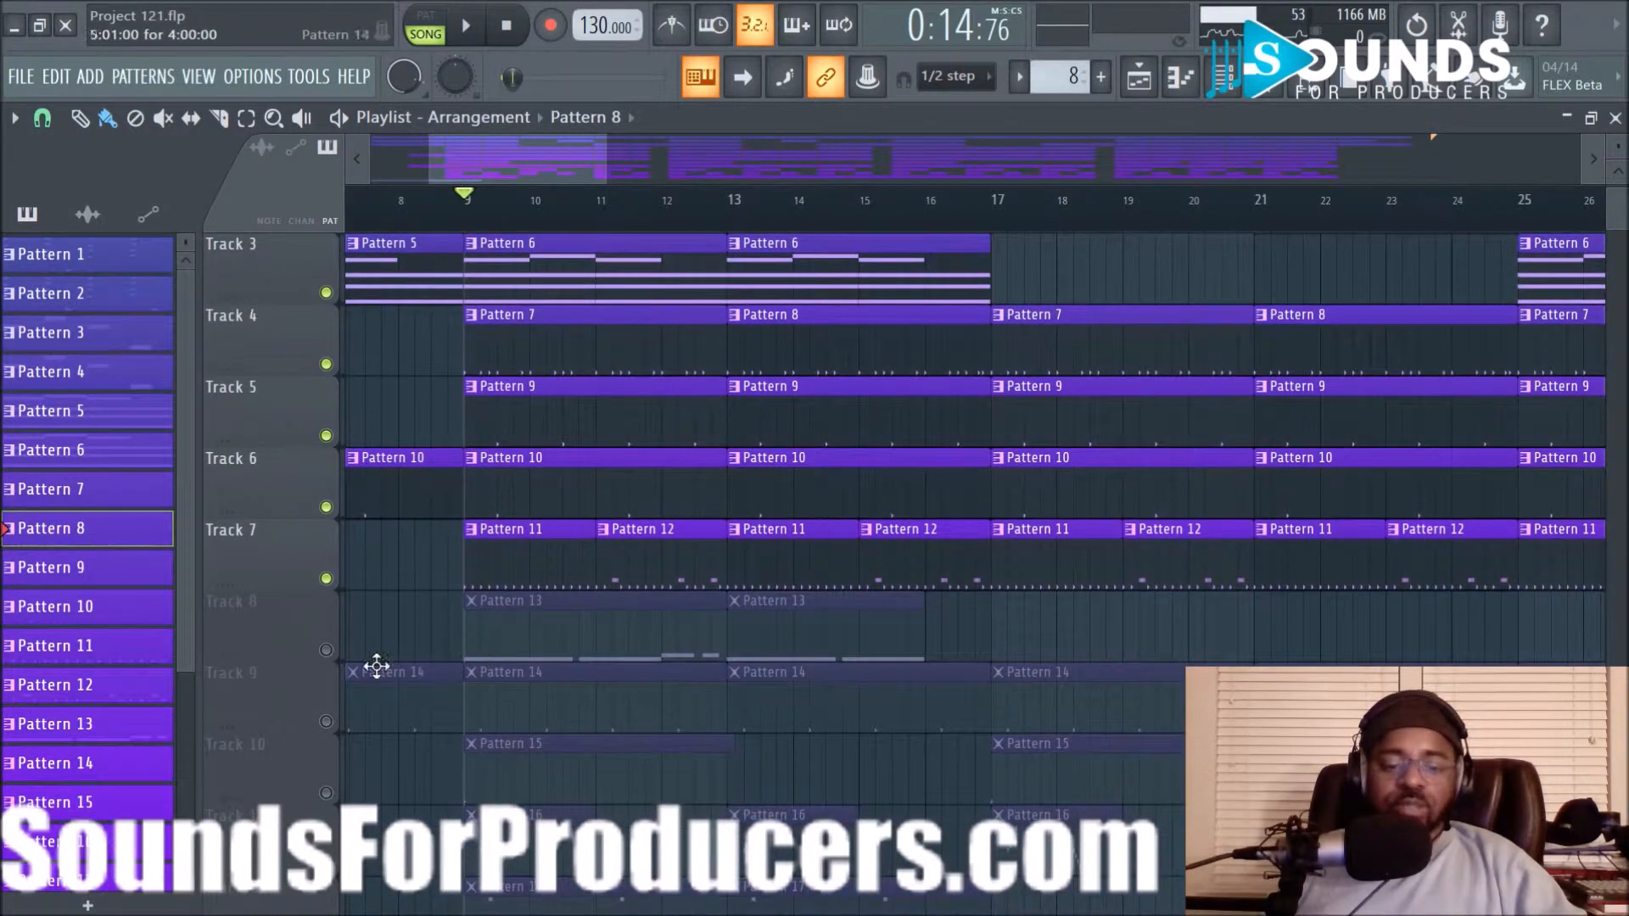
{"action": "key", "text": "space"}
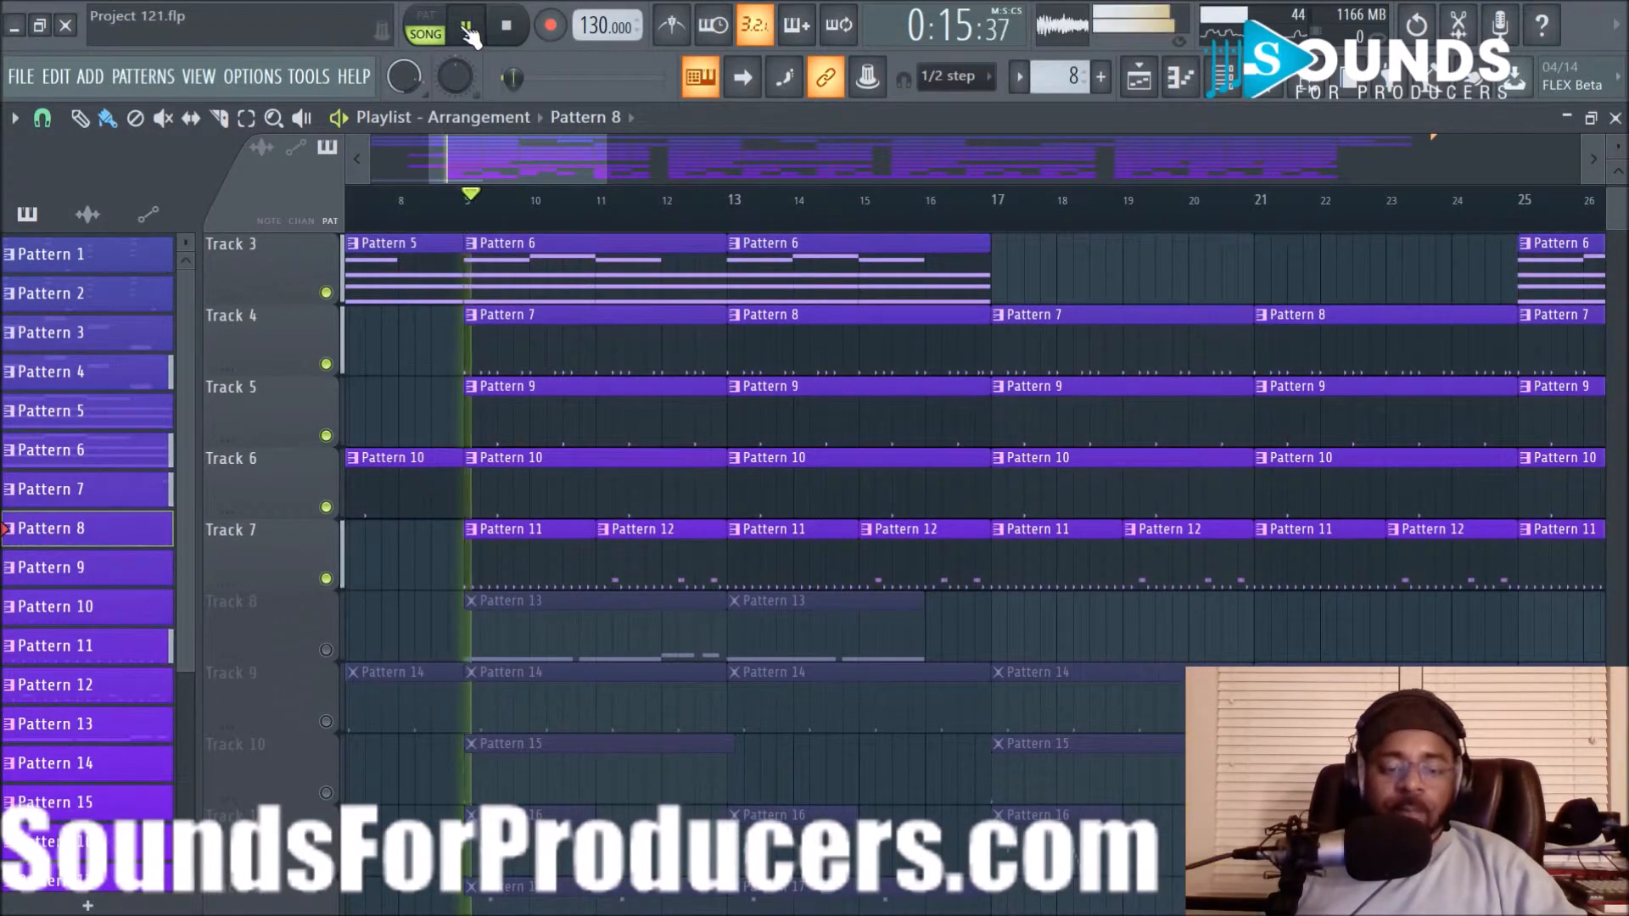
{"action": "scroll", "coordinate": [625, 218], "scroll_direction": "up", "scroll_amount": 1}
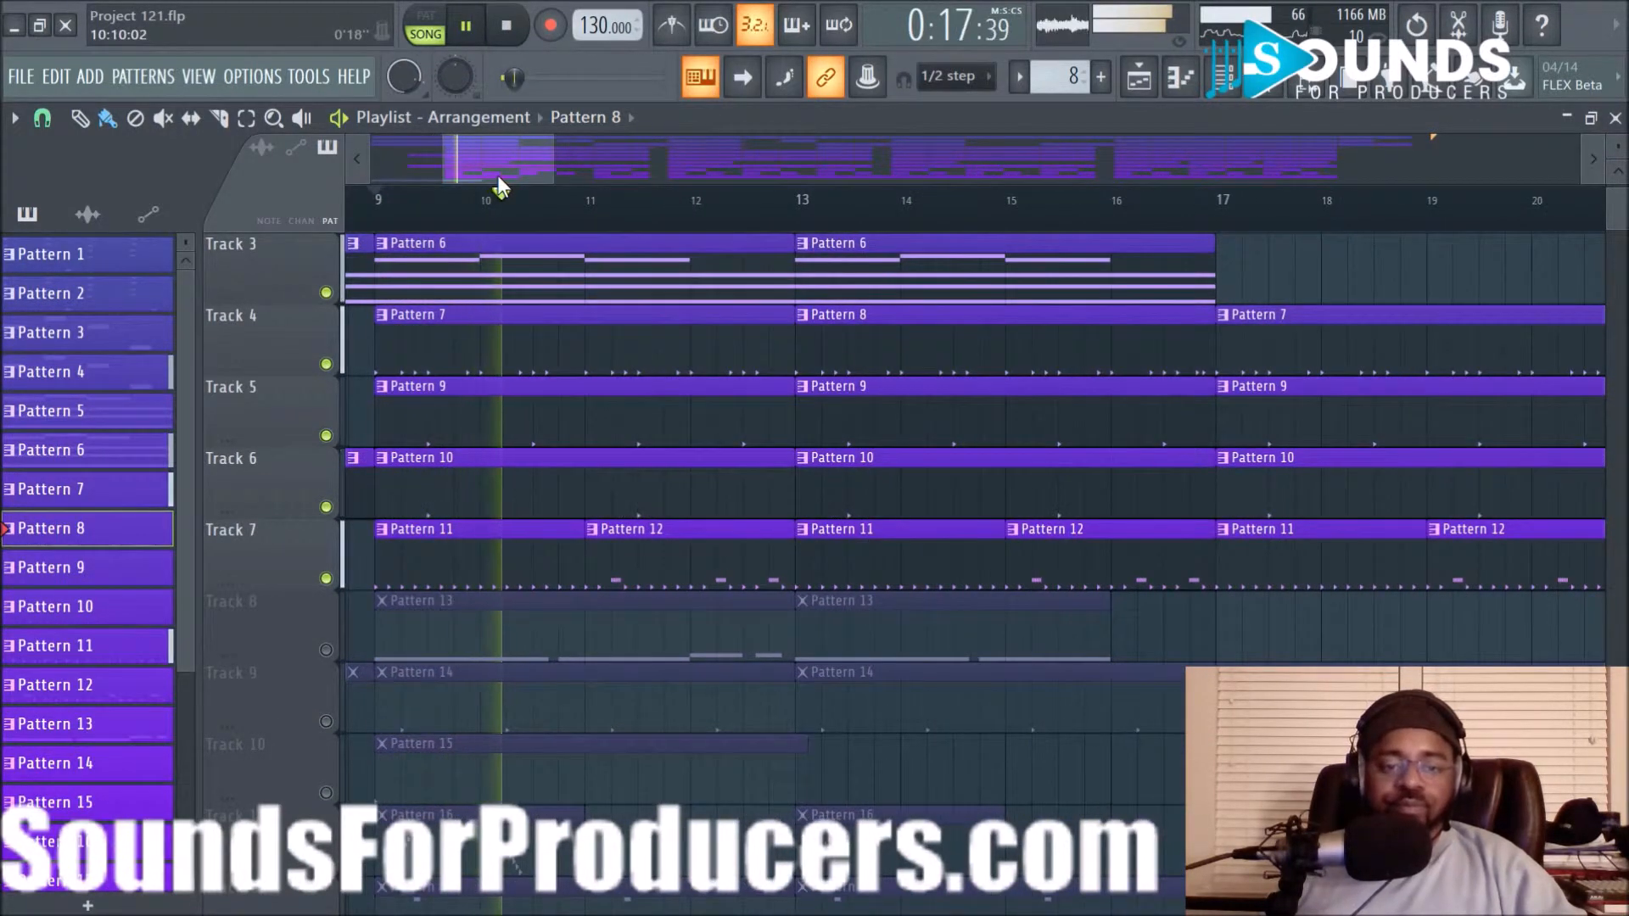
{"action": "scroll", "coordinate": [564, 226], "scroll_direction": "down", "scroll_amount": 1}
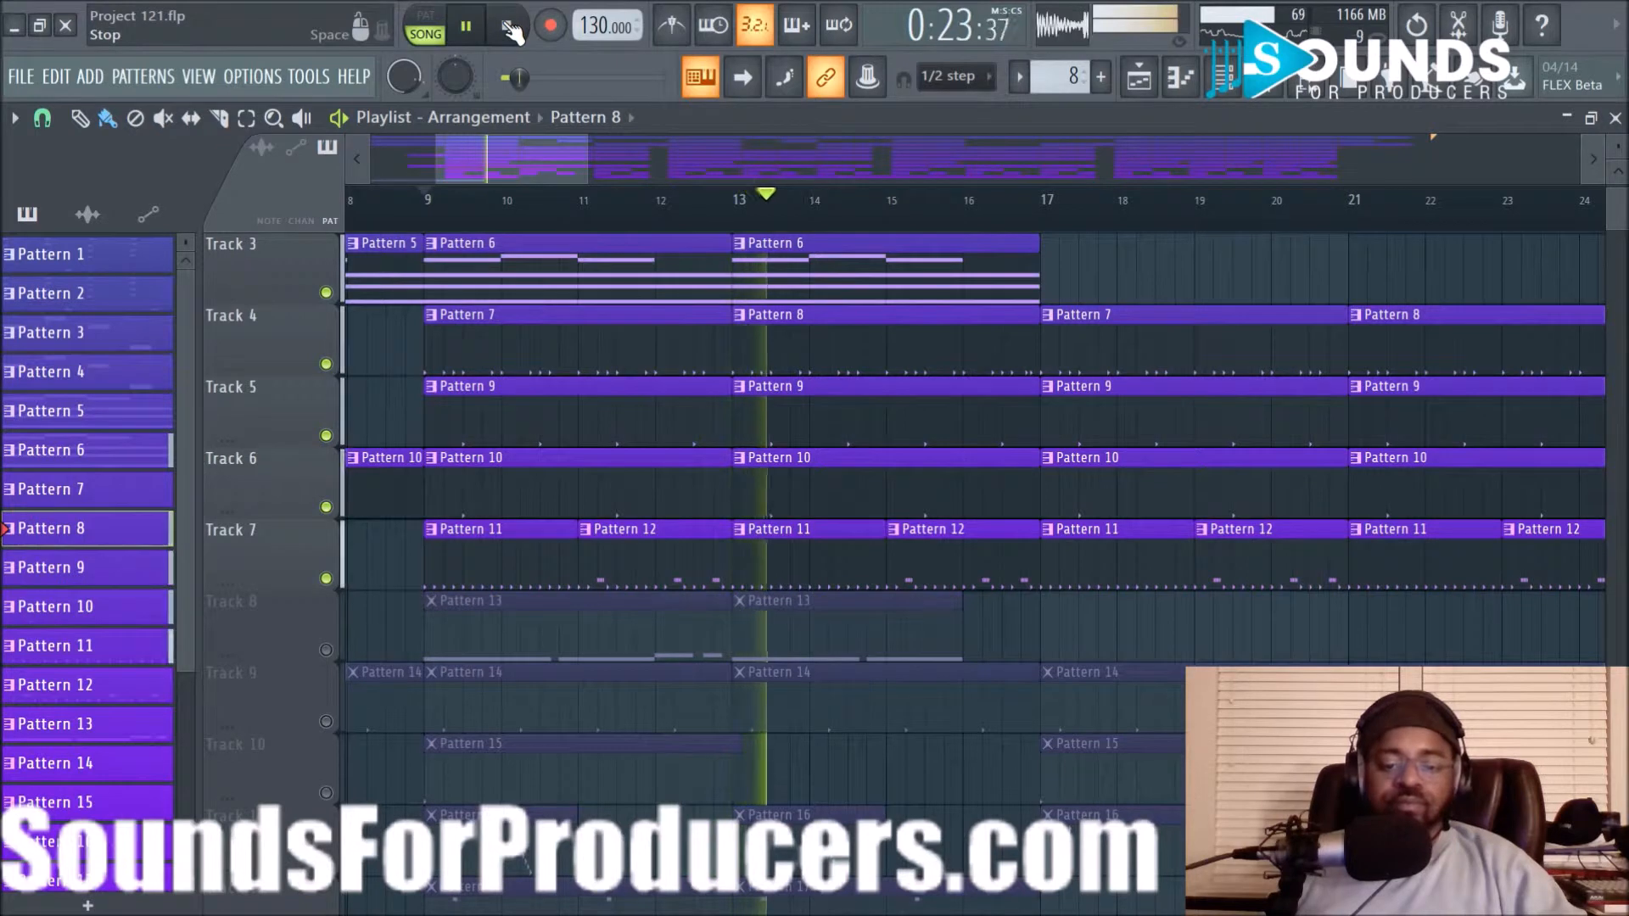
{"action": "left_click", "coordinate": [509, 25]}
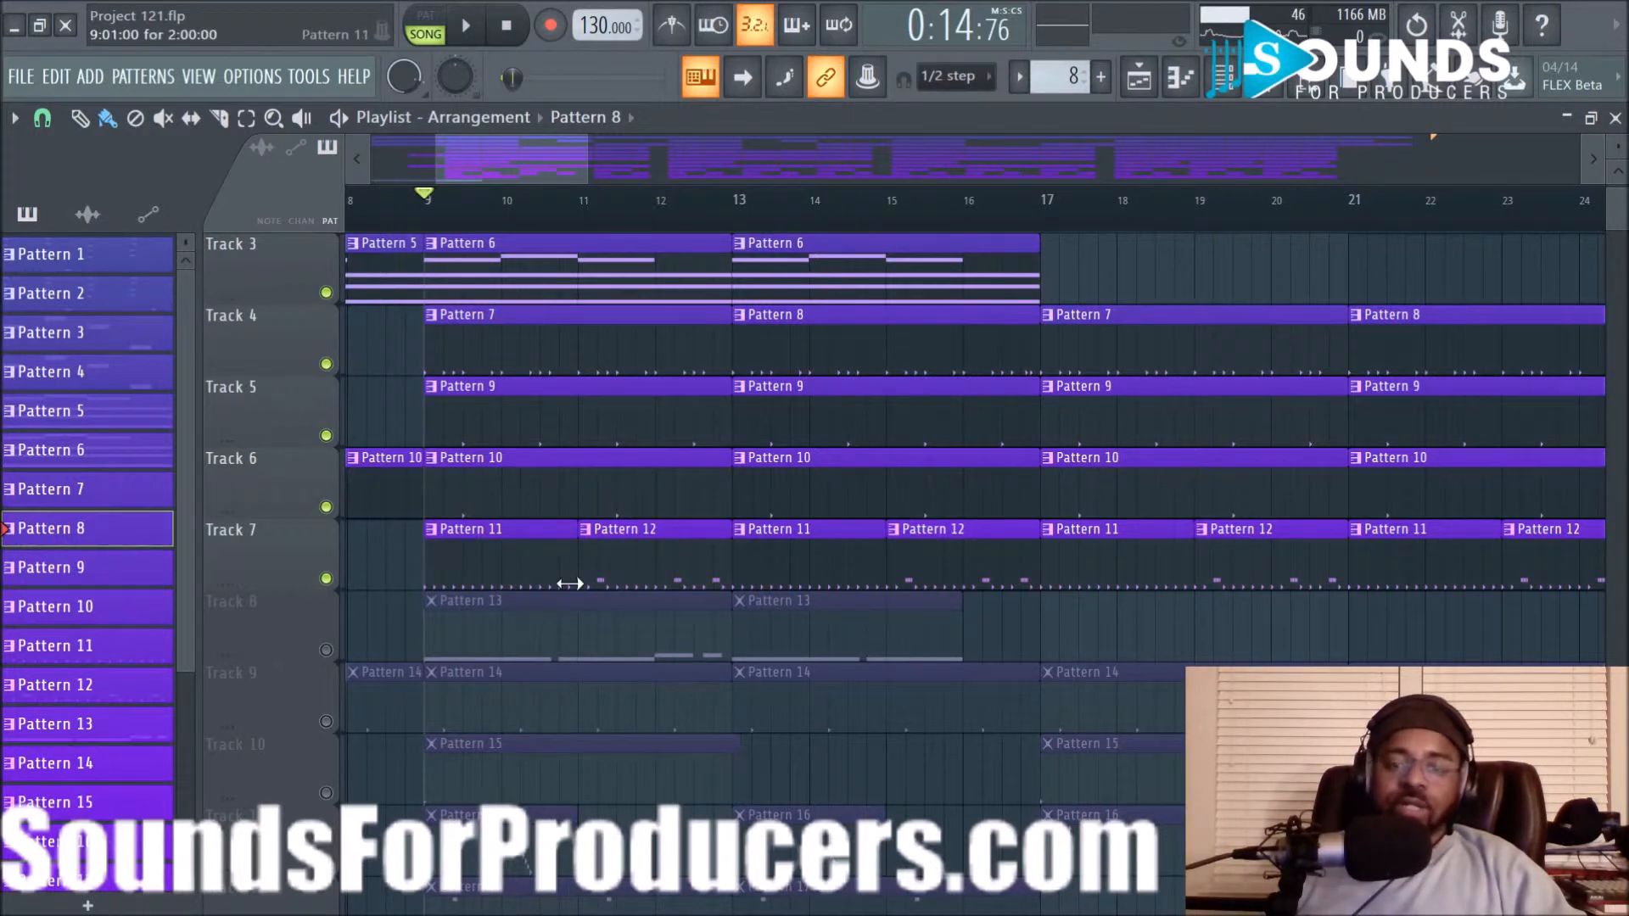
Unmute Track 8 with Pattern 13 and play it with the tracks above from bar 9, stopping past bar 15
{"action": "scroll", "coordinate": [584, 541], "scroll_direction": "up", "scroll_amount": 2}
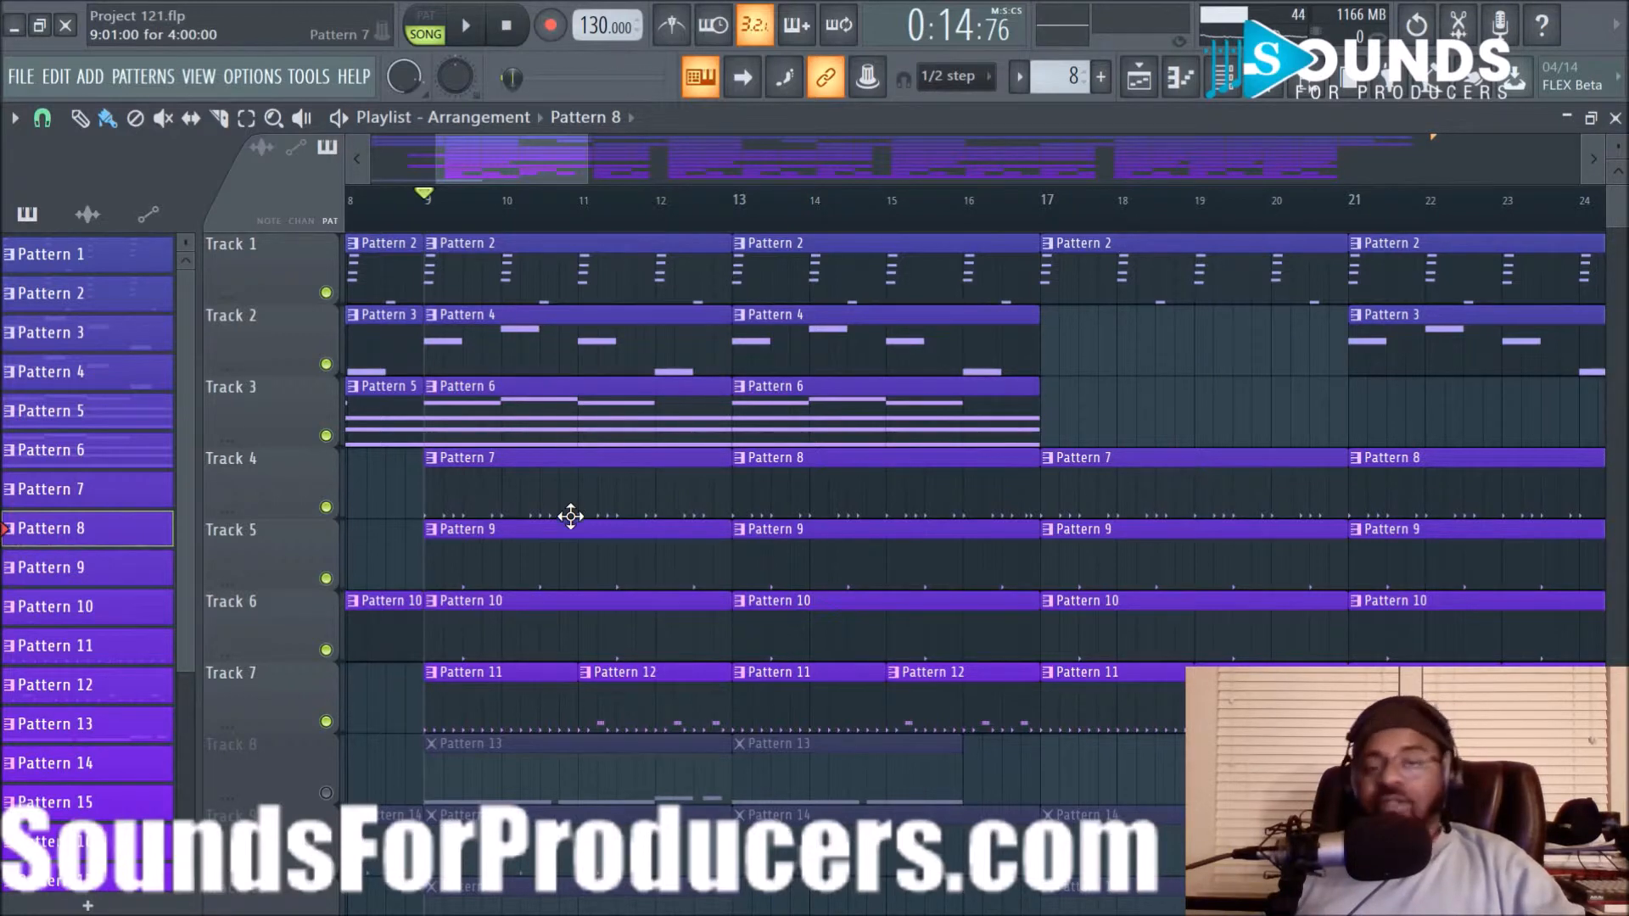
{"action": "scroll", "coordinate": [570, 515], "scroll_direction": "down", "scroll_amount": 4}
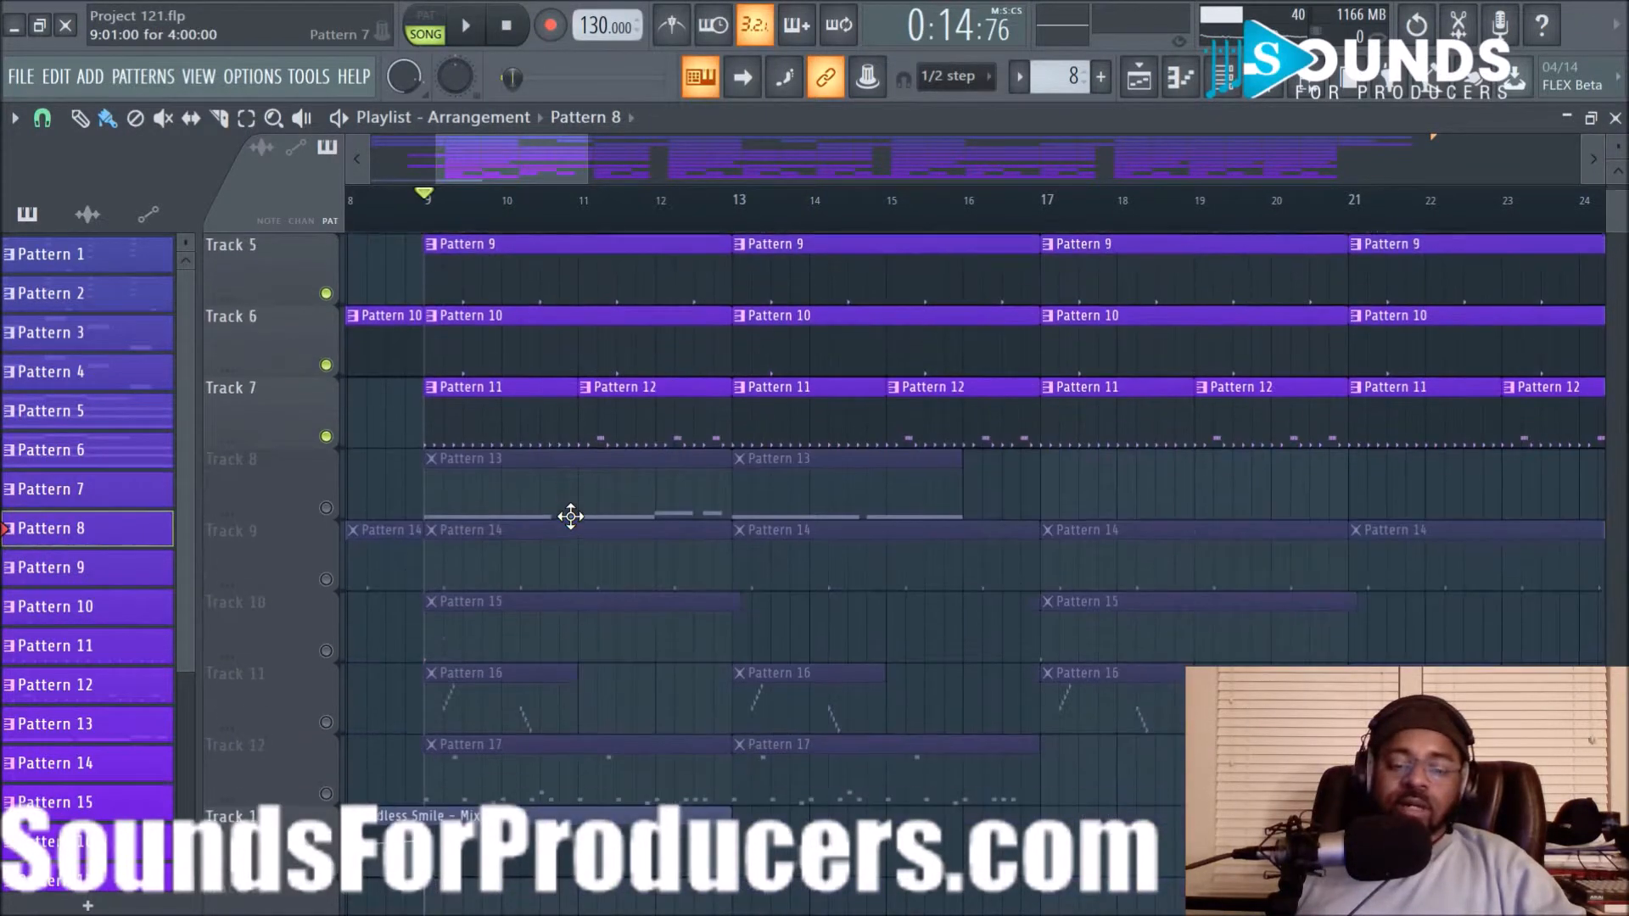
{"action": "left_click", "coordinate": [325, 507]}
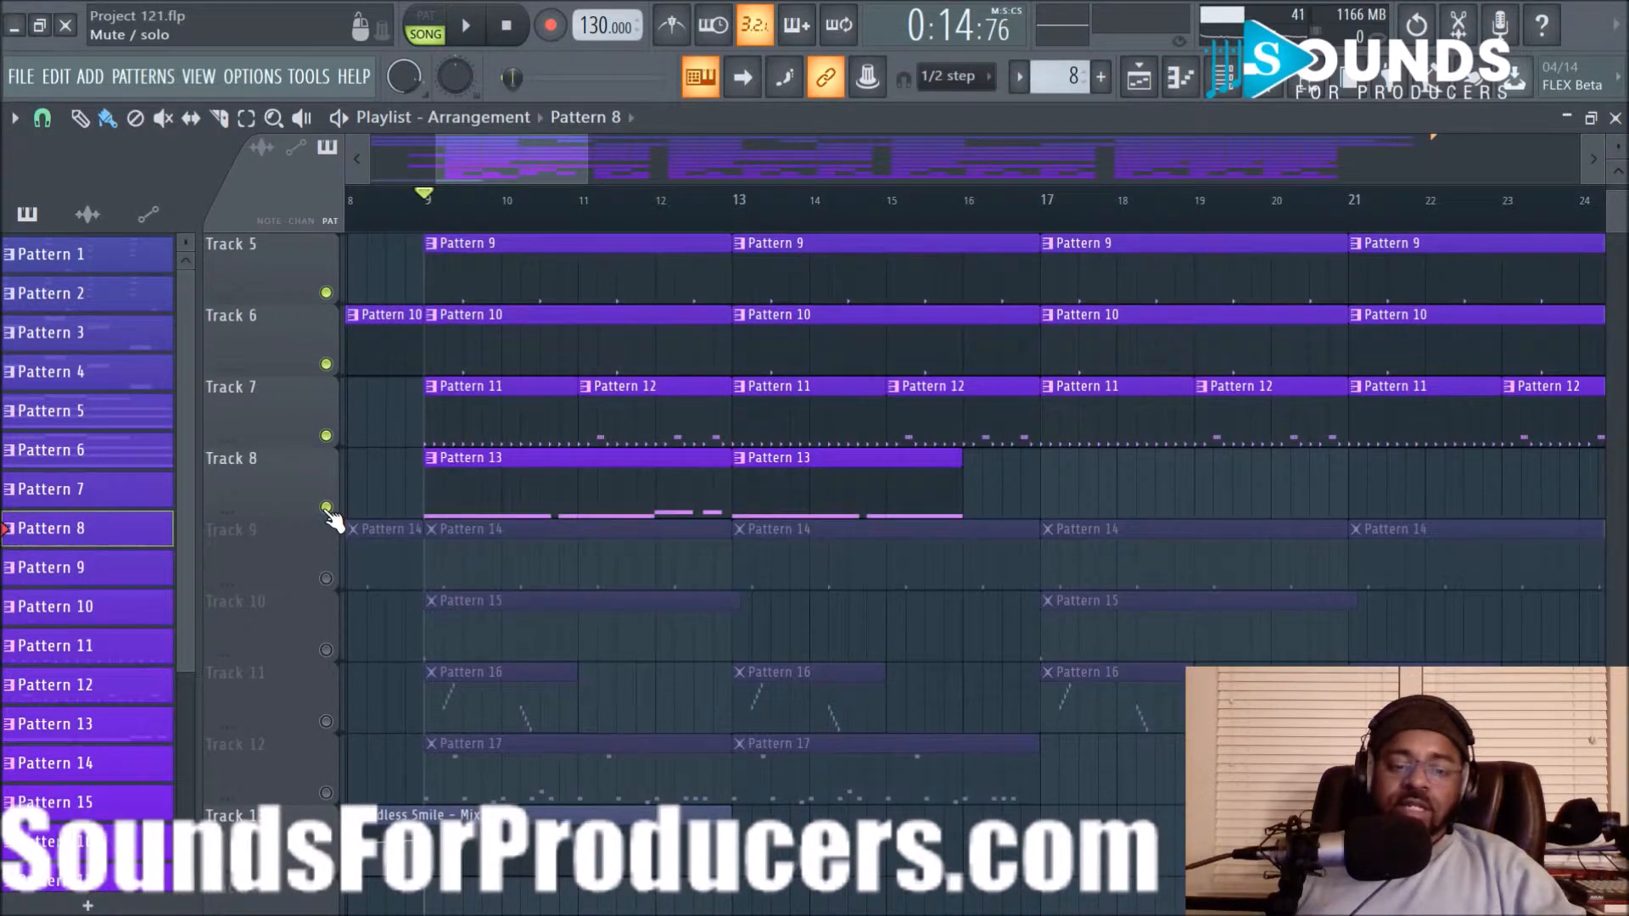
{"action": "left_click", "coordinate": [469, 34]}
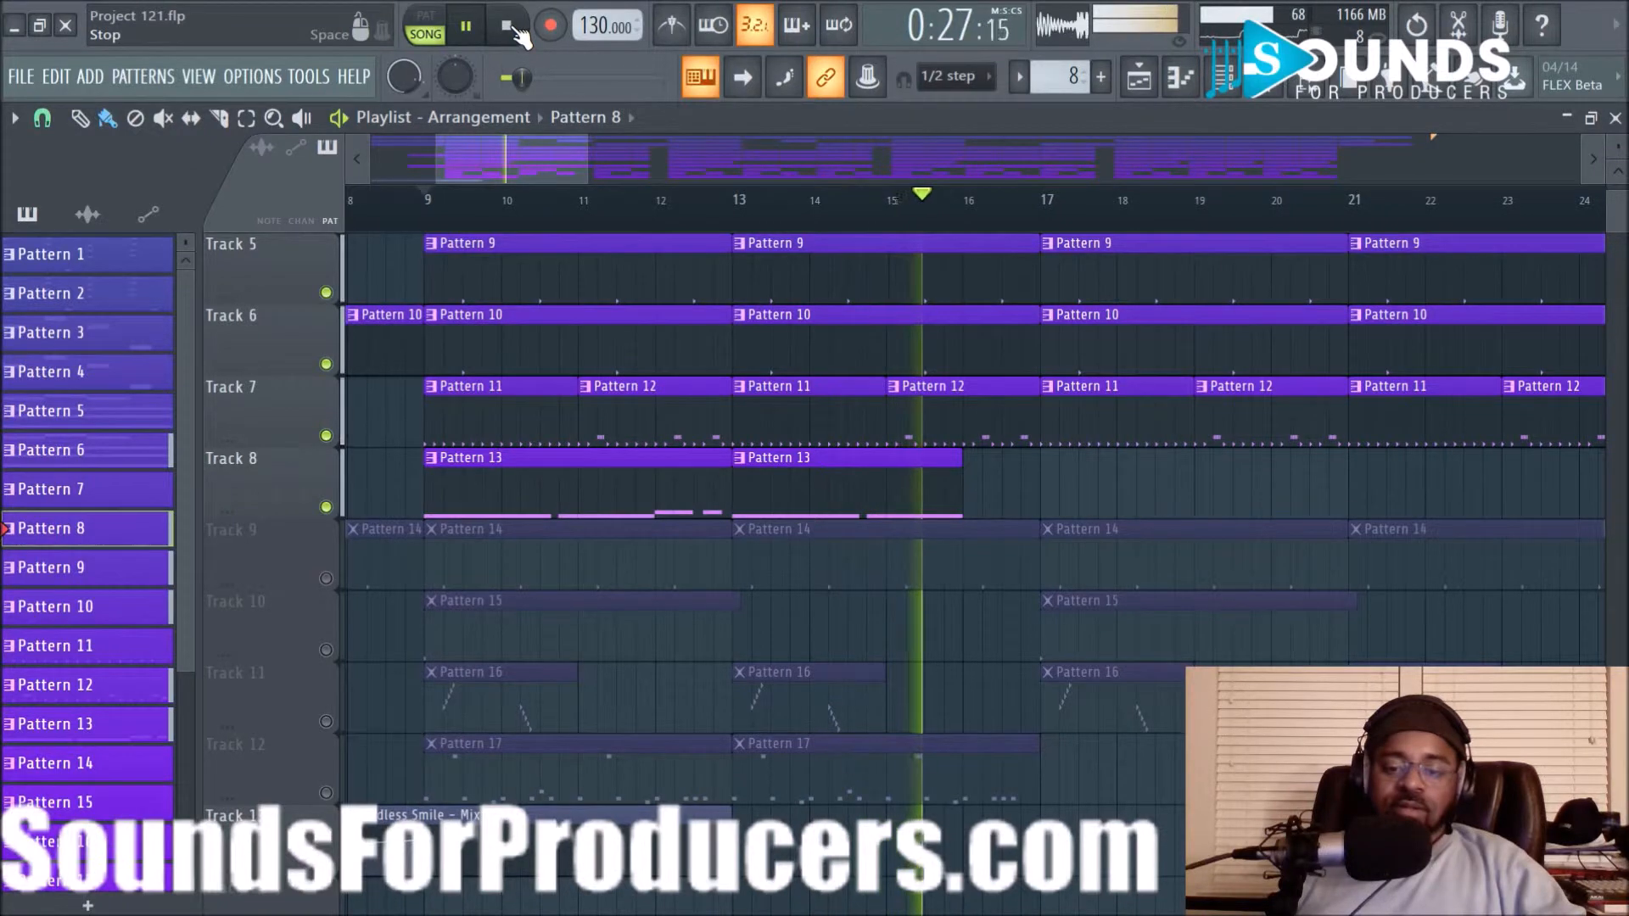
{"action": "left_click", "coordinate": [513, 29]}
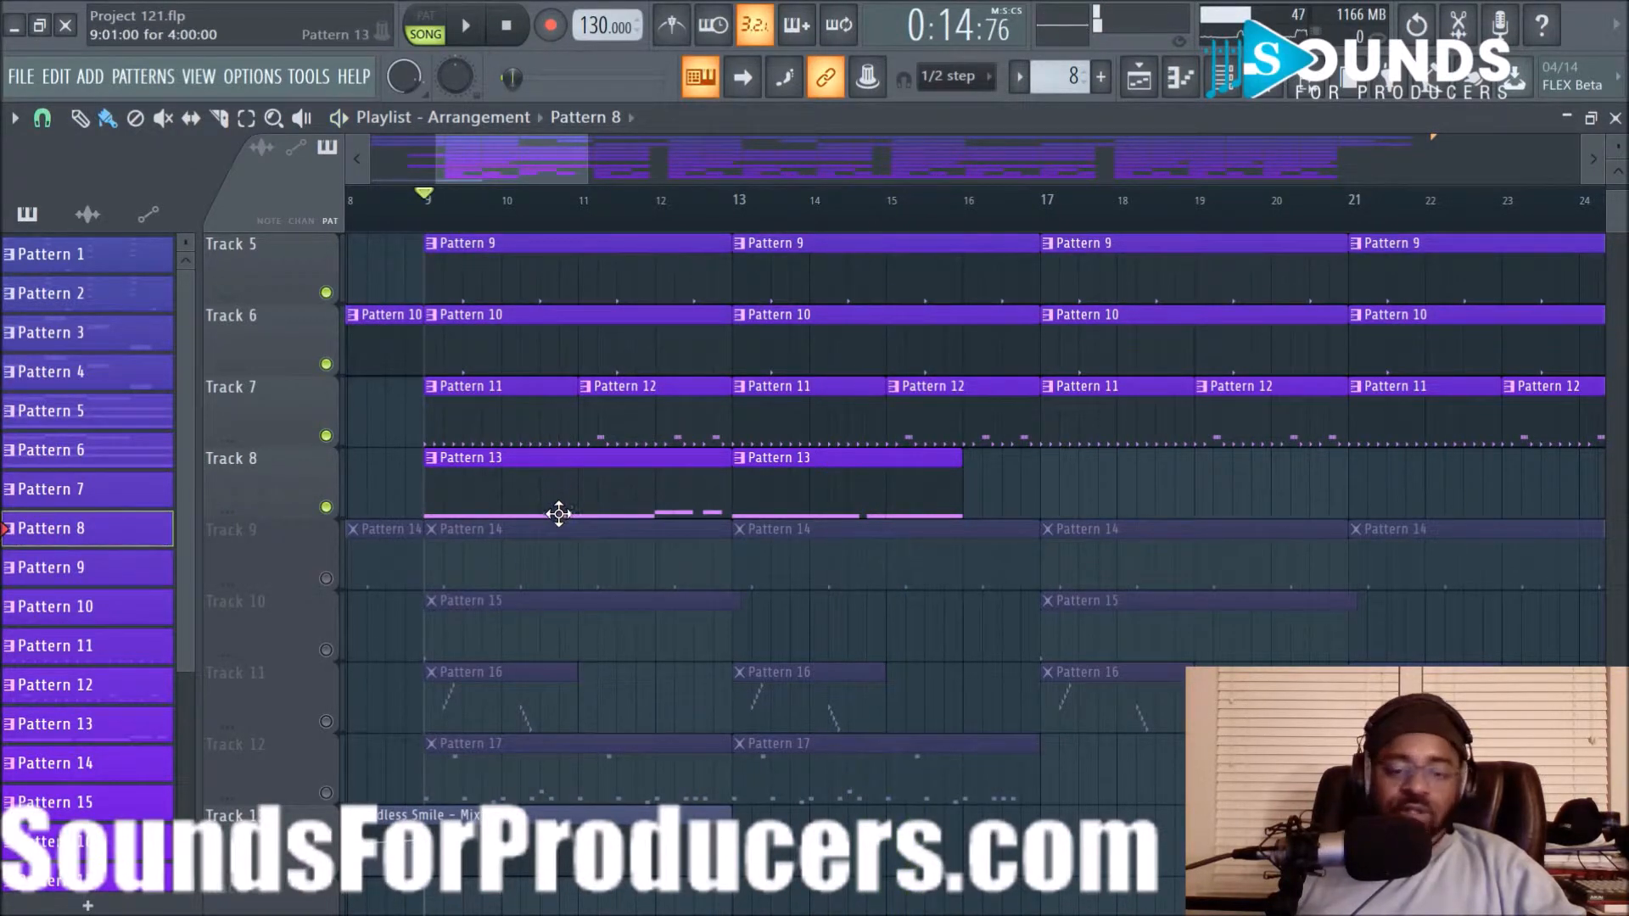
Select Pattern 13 and open its Serato Sample instrument on channel 9 of the channel rack
{"action": "left_click", "coordinate": [547, 490]}
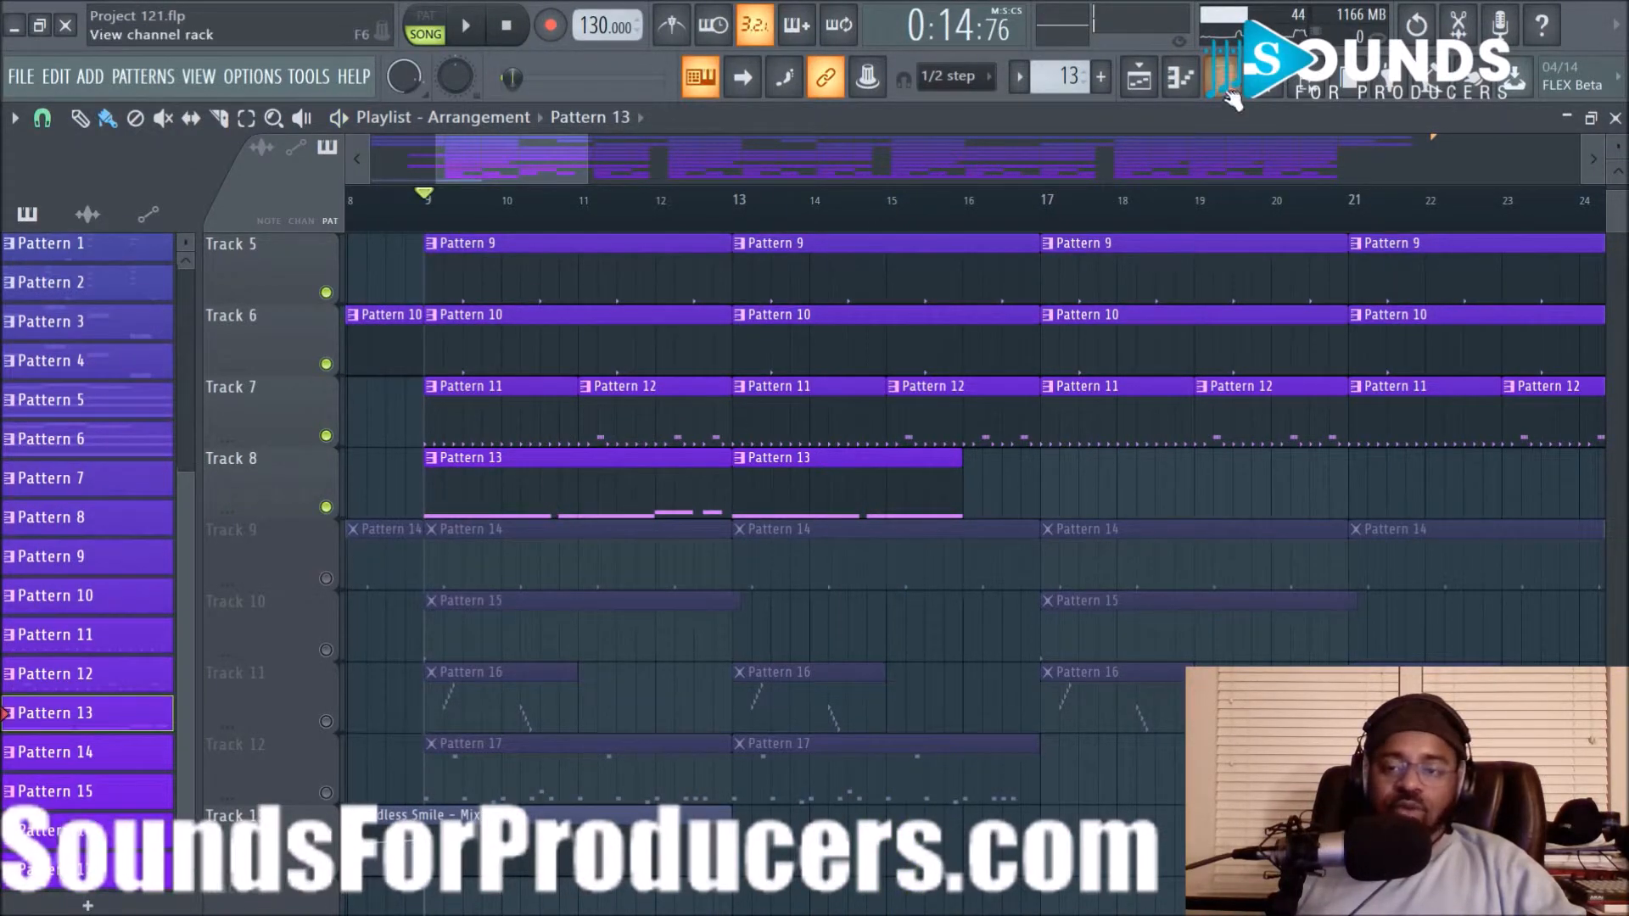
{"action": "left_click", "coordinate": [1222, 80]}
{"action": "scroll", "coordinate": [508, 664], "scroll_direction": "down", "scroll_amount": 3}
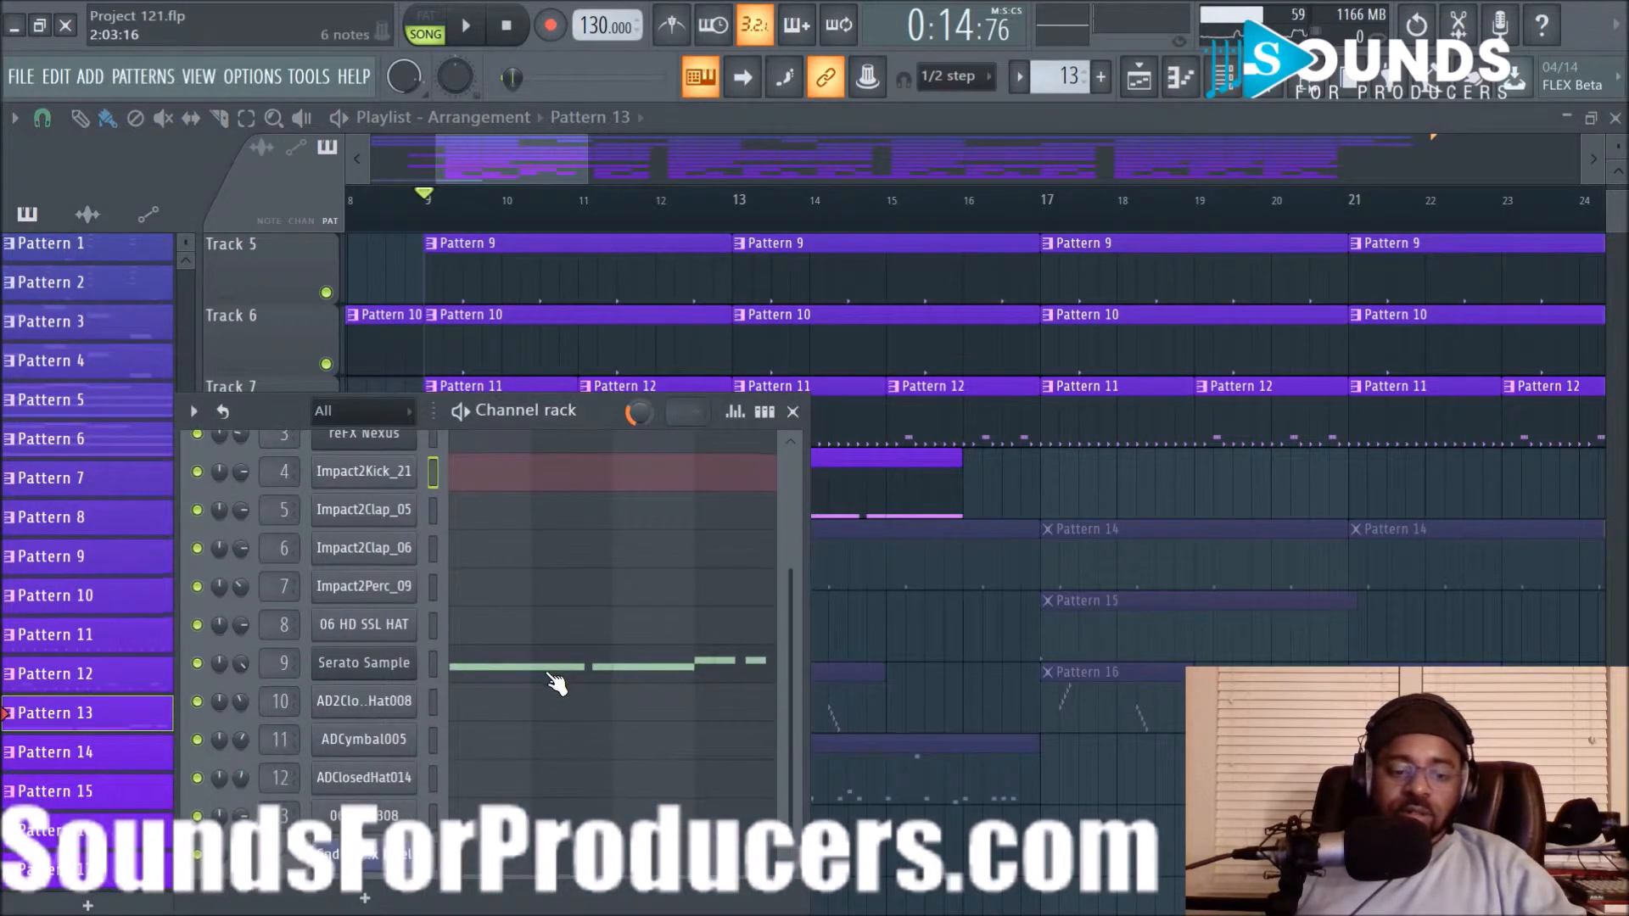
{"action": "left_click", "coordinate": [353, 675]}
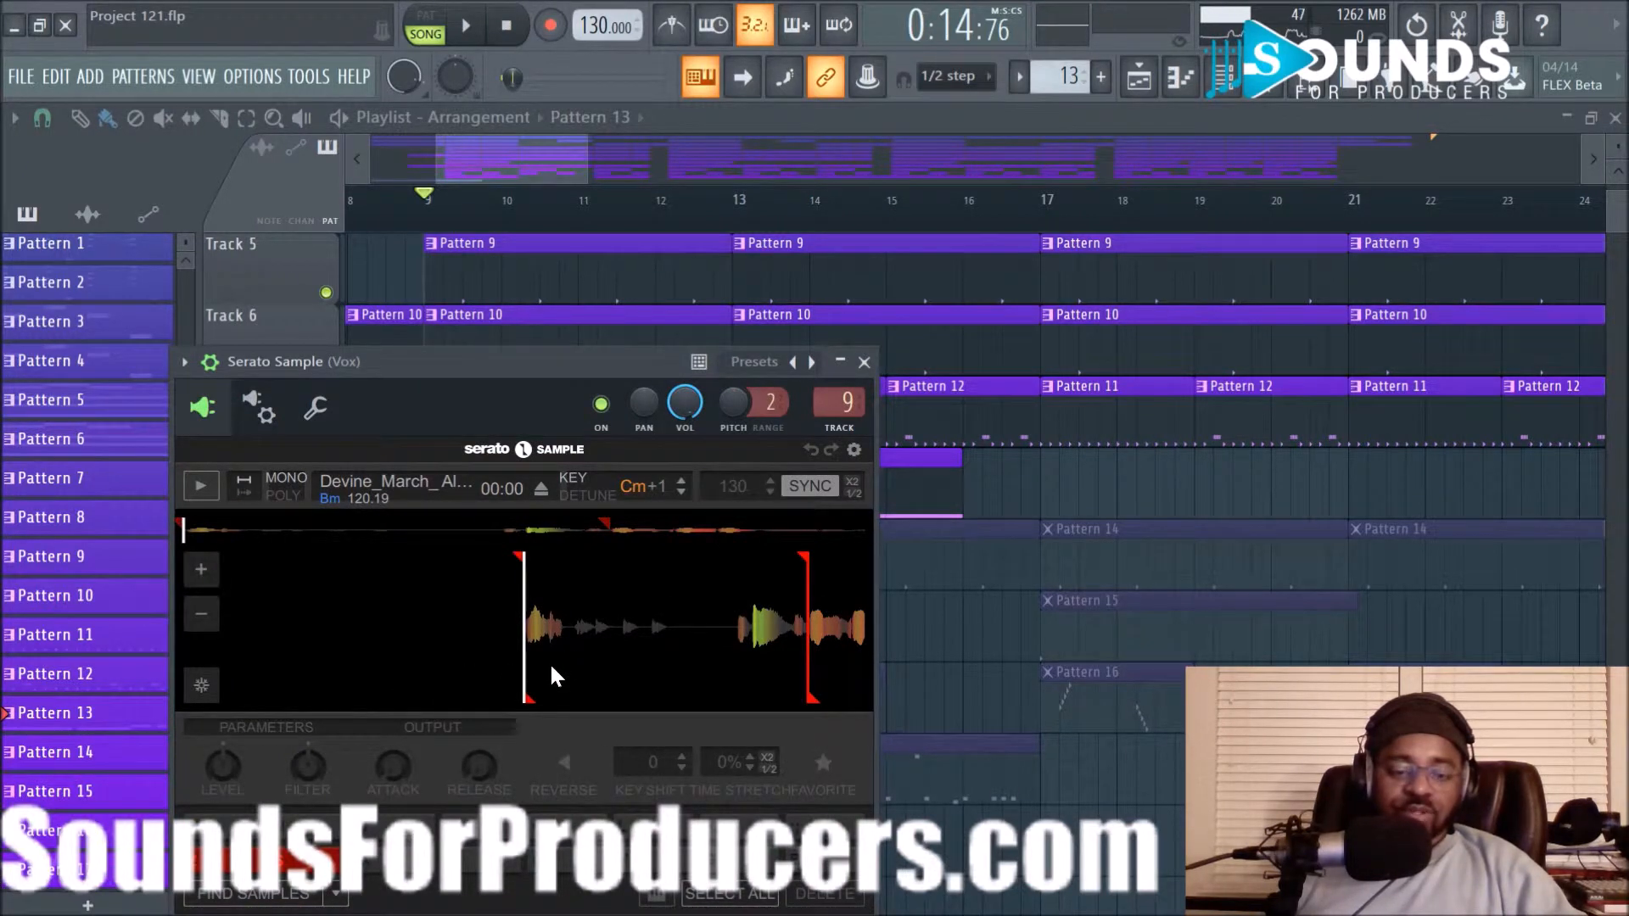
Audition the vocal sample slices in Serato Sample, and close the instrument and the channel rack
{"action": "key", "text": "z"}
{"action": "key", "text": "z"}
{"action": "key", "text": "s"}
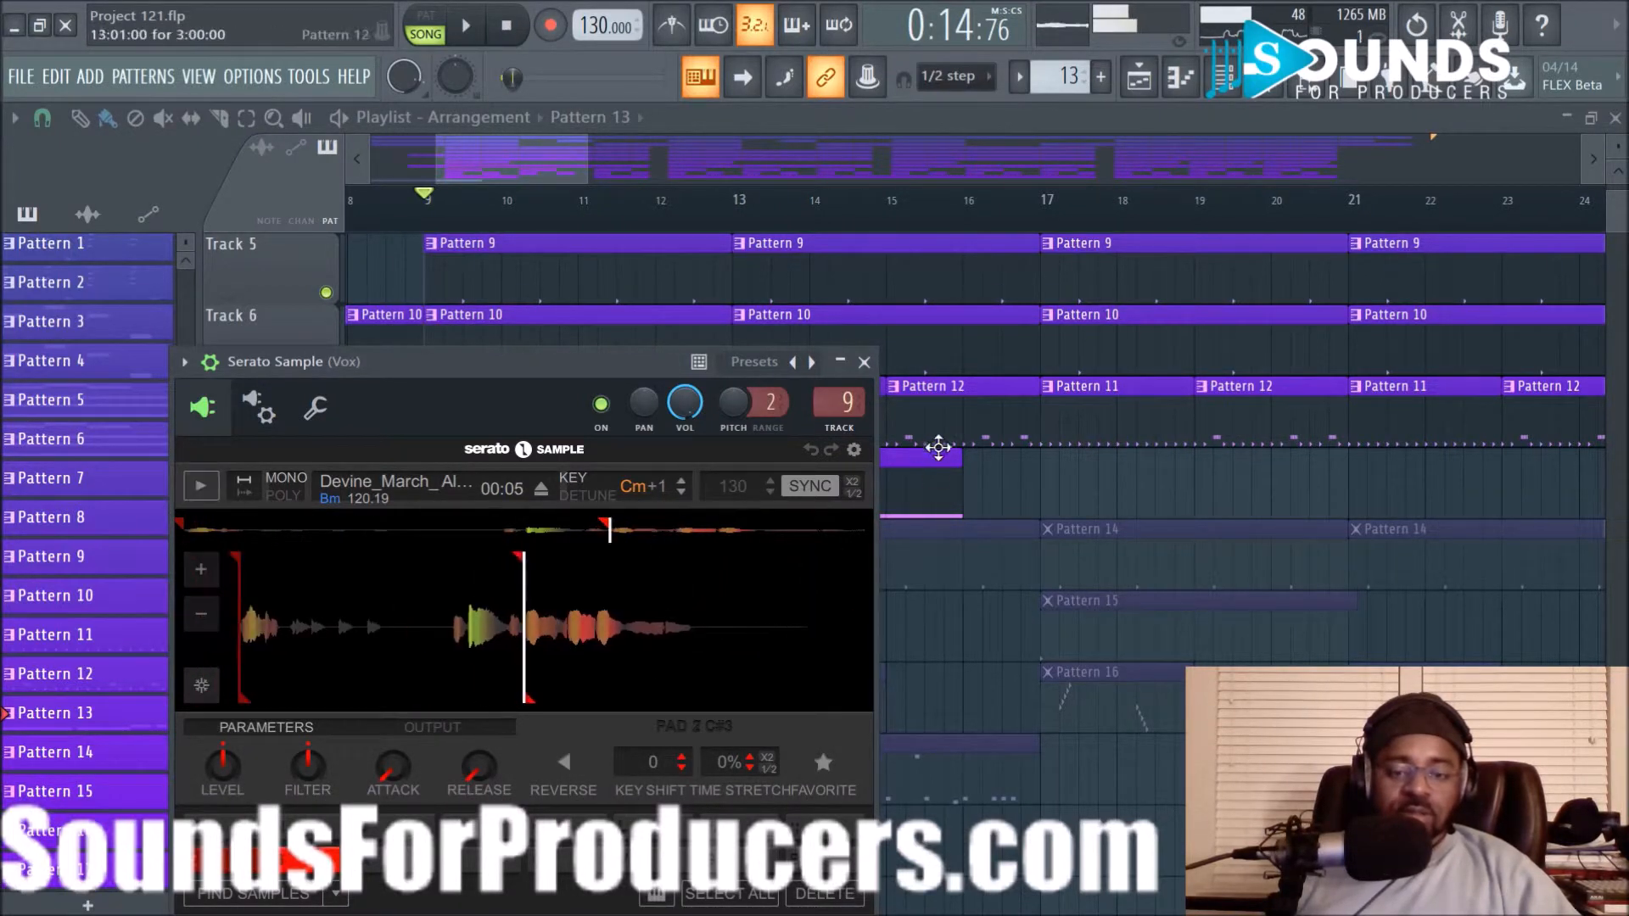
{"action": "left_click", "coordinate": [864, 362]}
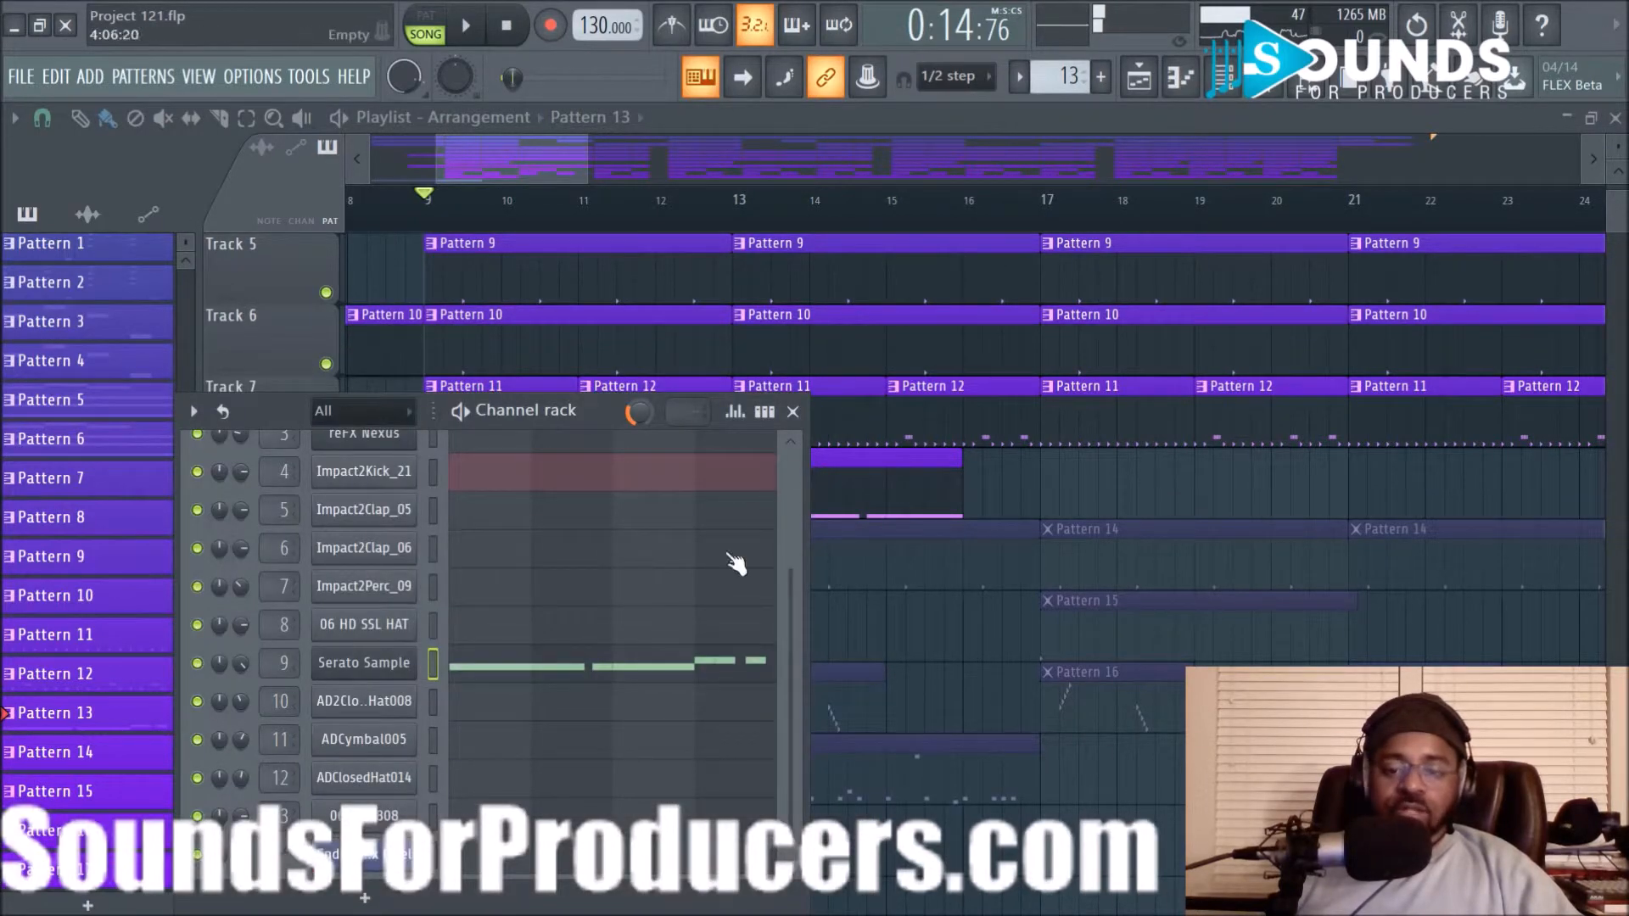
{"action": "key", "text": "F6"}
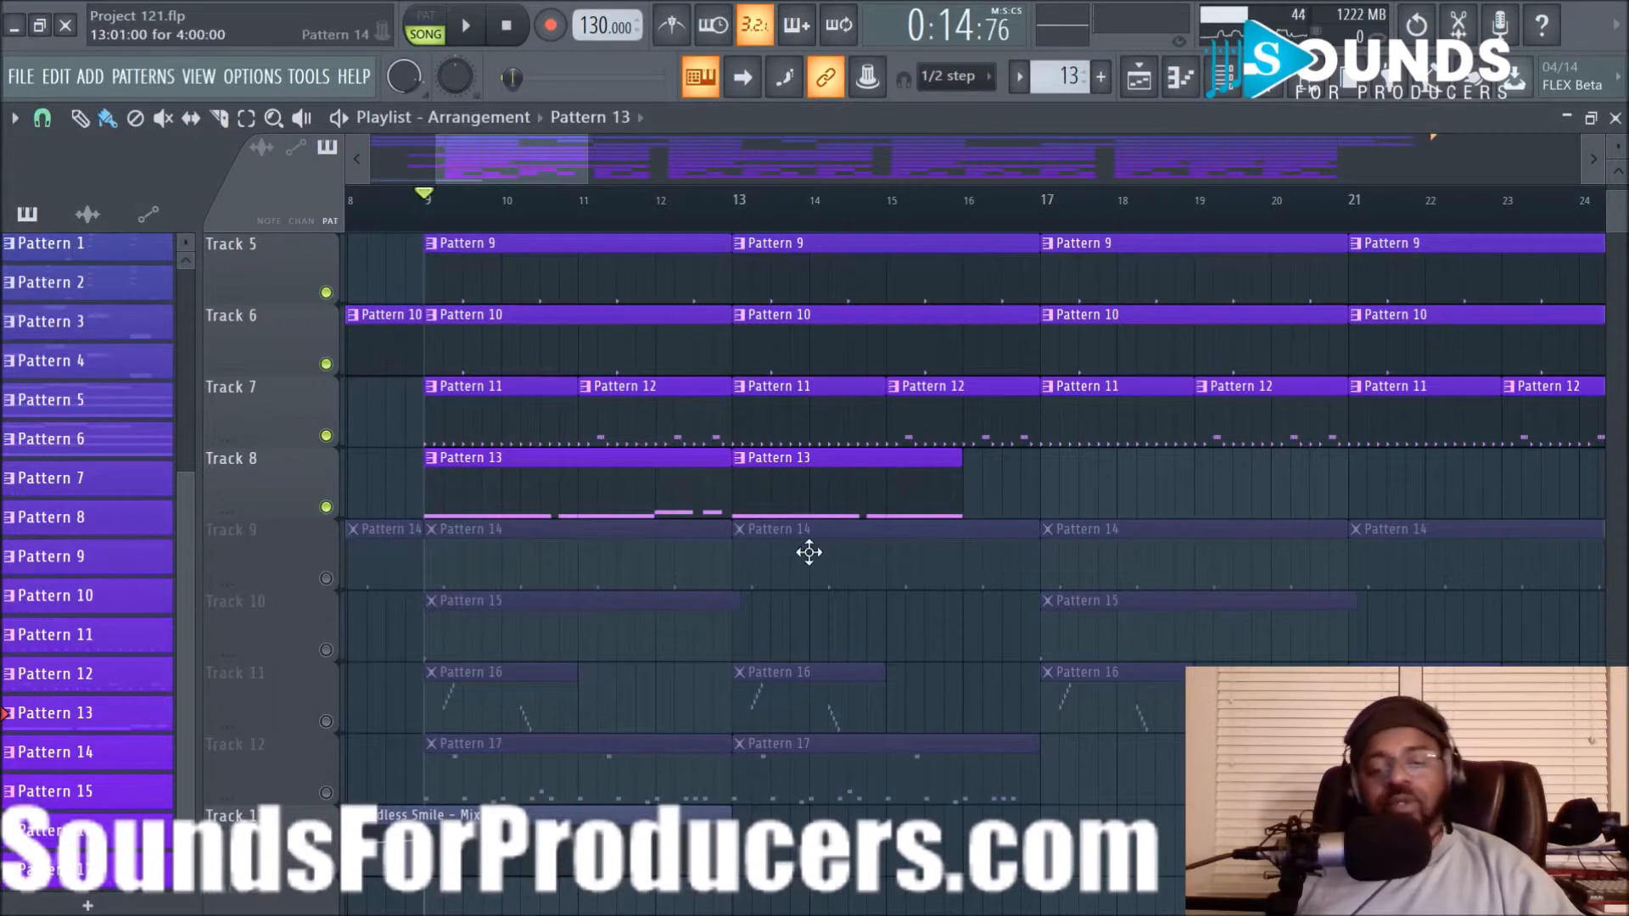
{"action": "scroll", "coordinate": [806, 381], "scroll_direction": "up", "scroll_amount": 3}
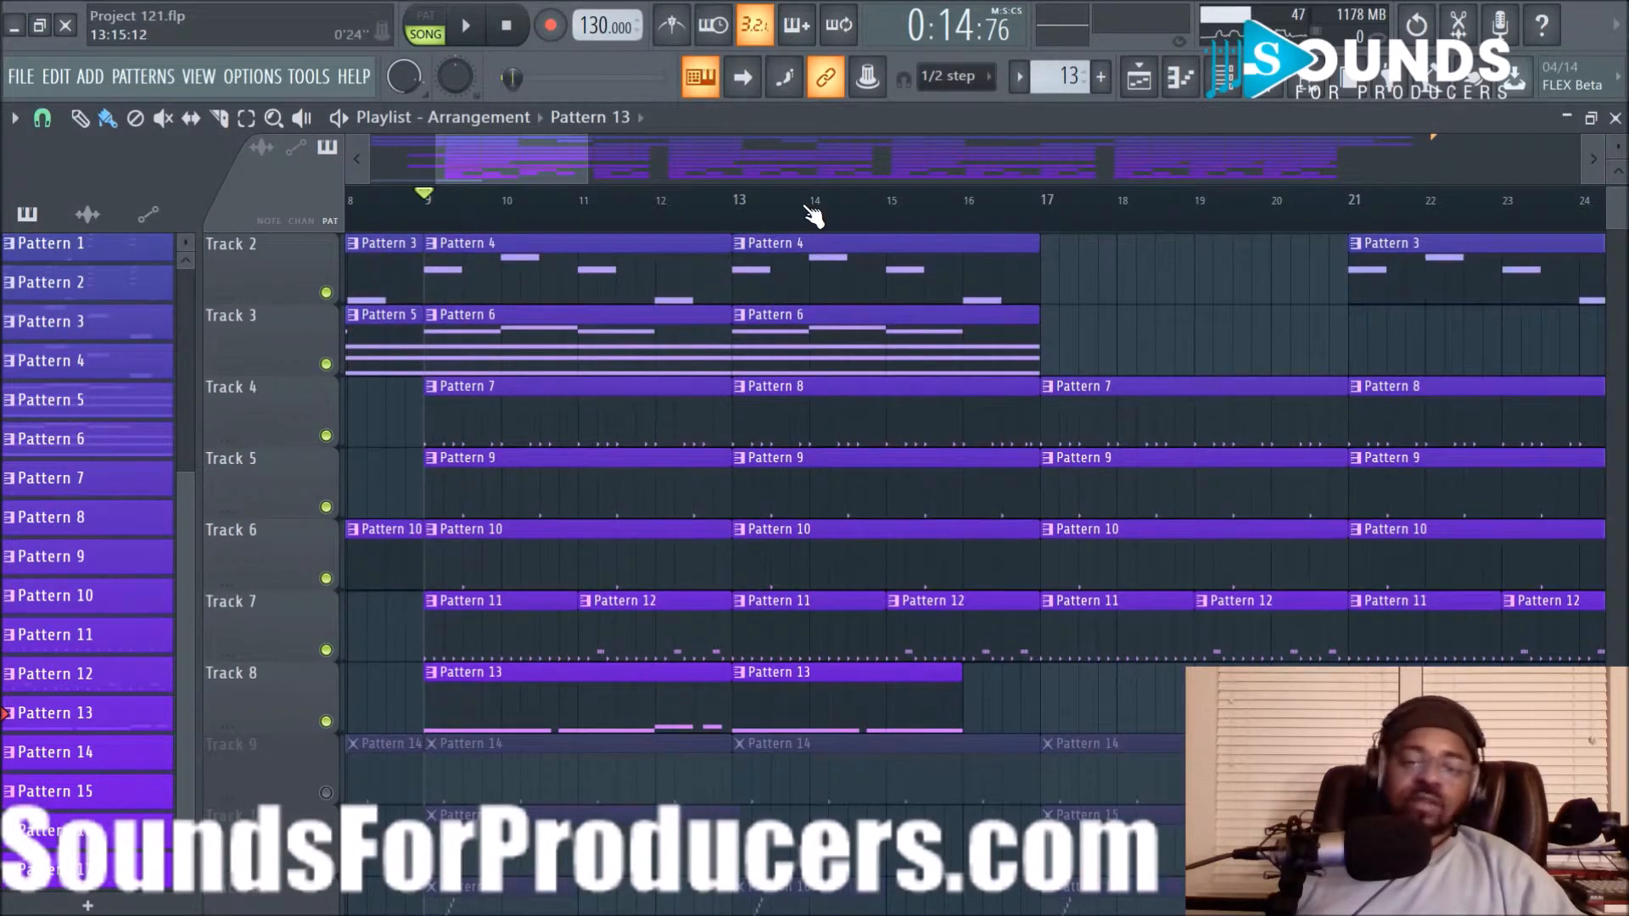
{"action": "scroll", "coordinate": [815, 218], "scroll_direction": "down", "scroll_amount": 2}
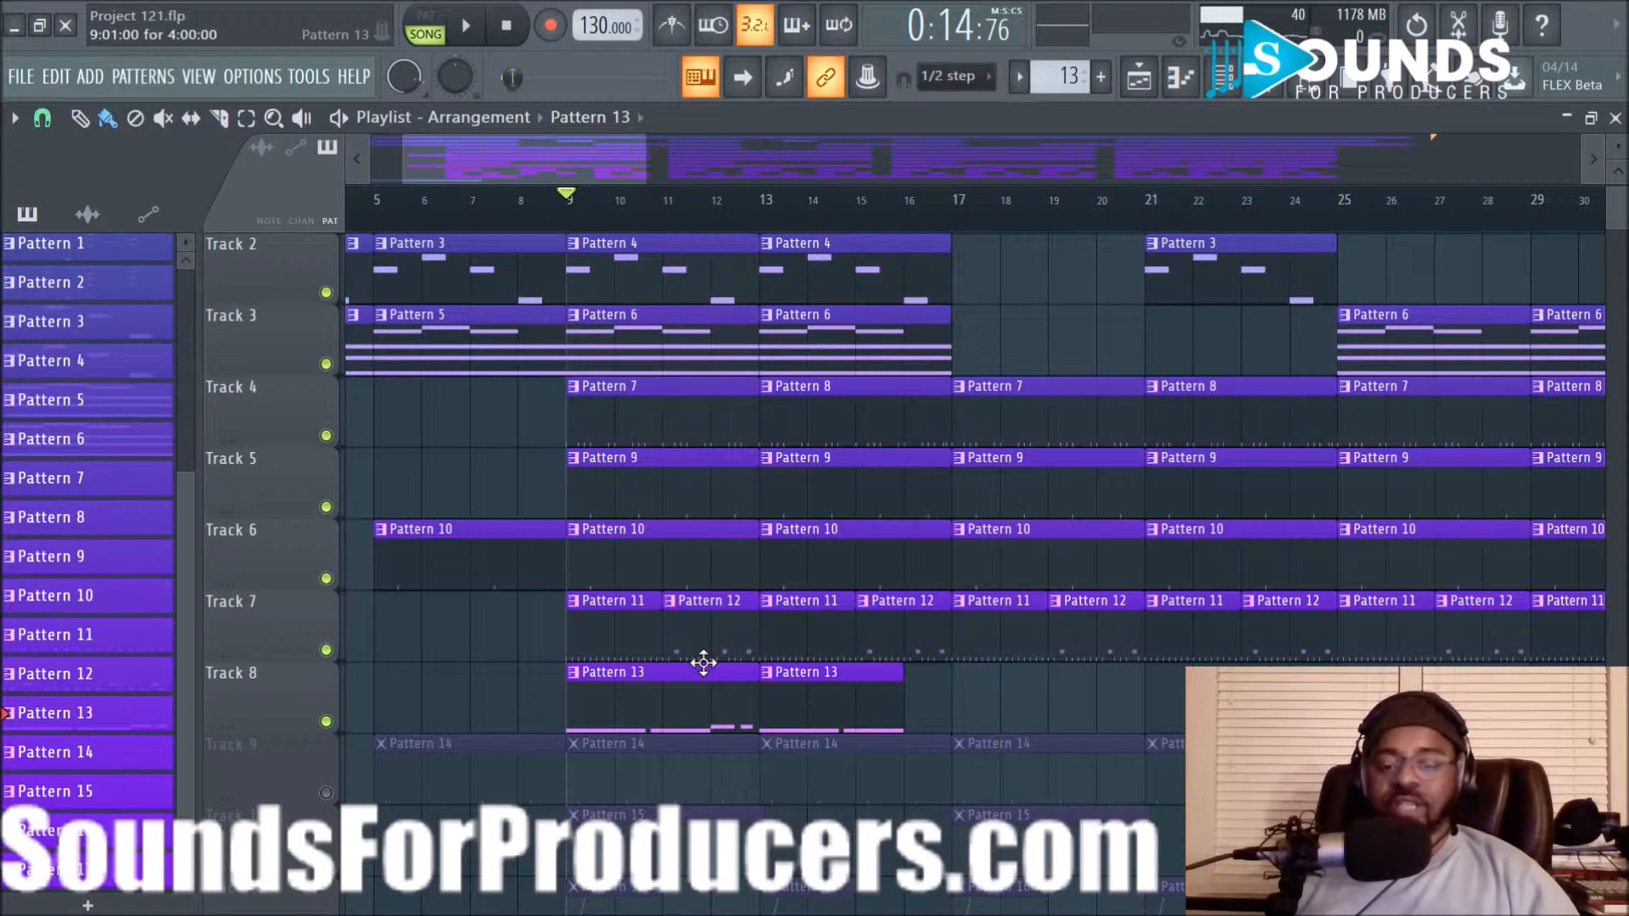
{"action": "scroll", "coordinate": [724, 663], "scroll_direction": "up", "scroll_amount": 1}
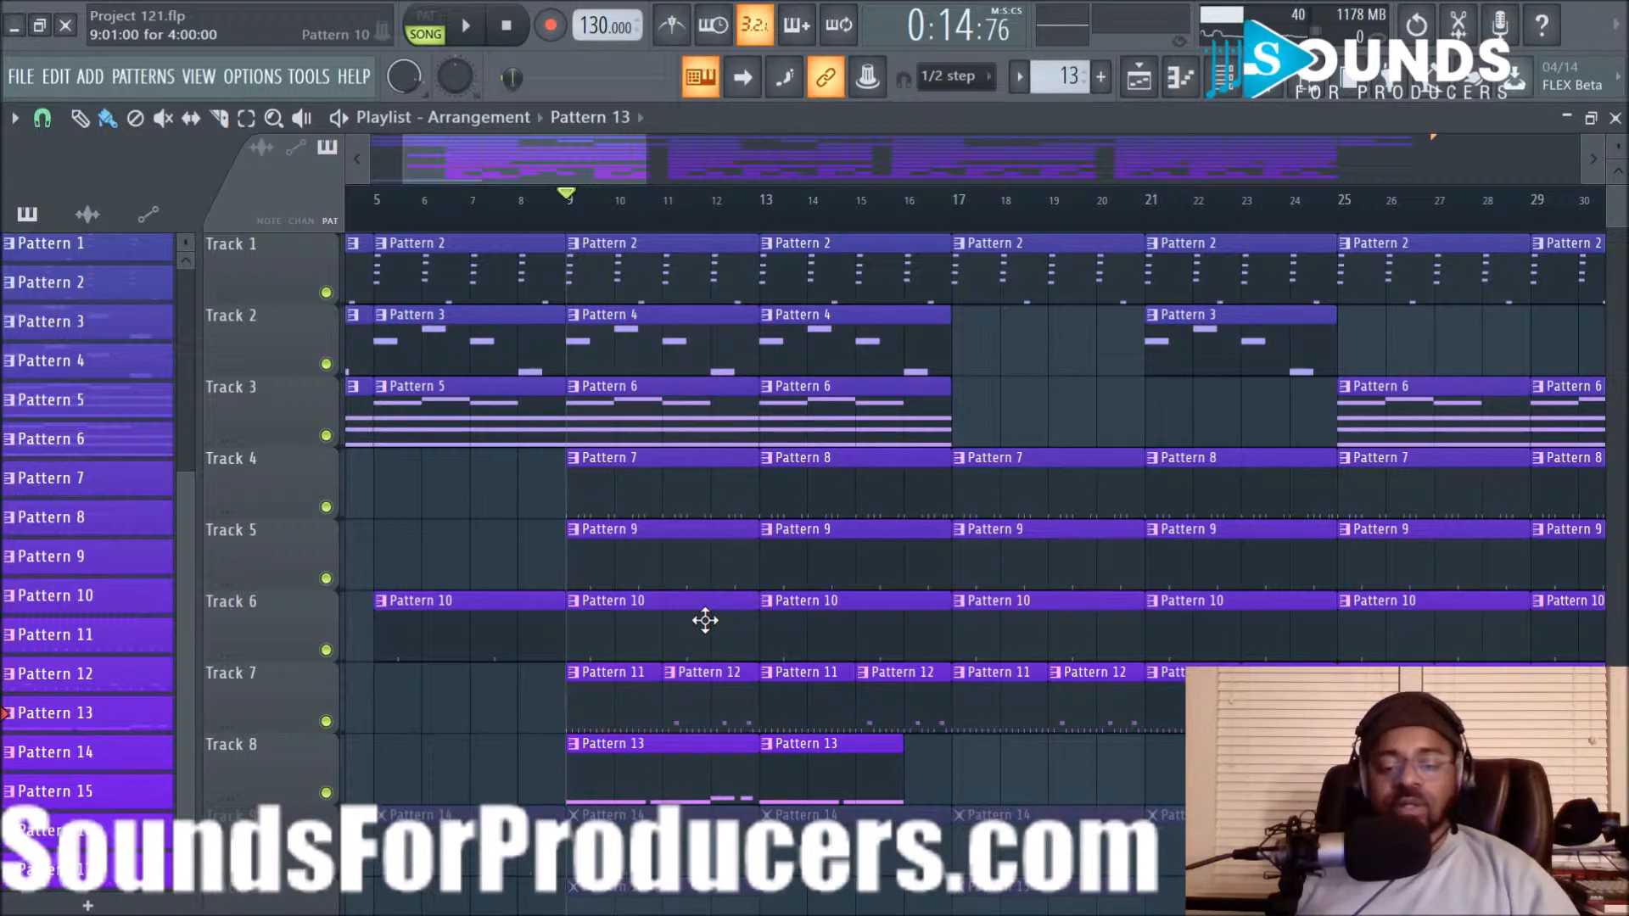
{"action": "scroll", "coordinate": [705, 620], "scroll_direction": "down", "scroll_amount": 2}
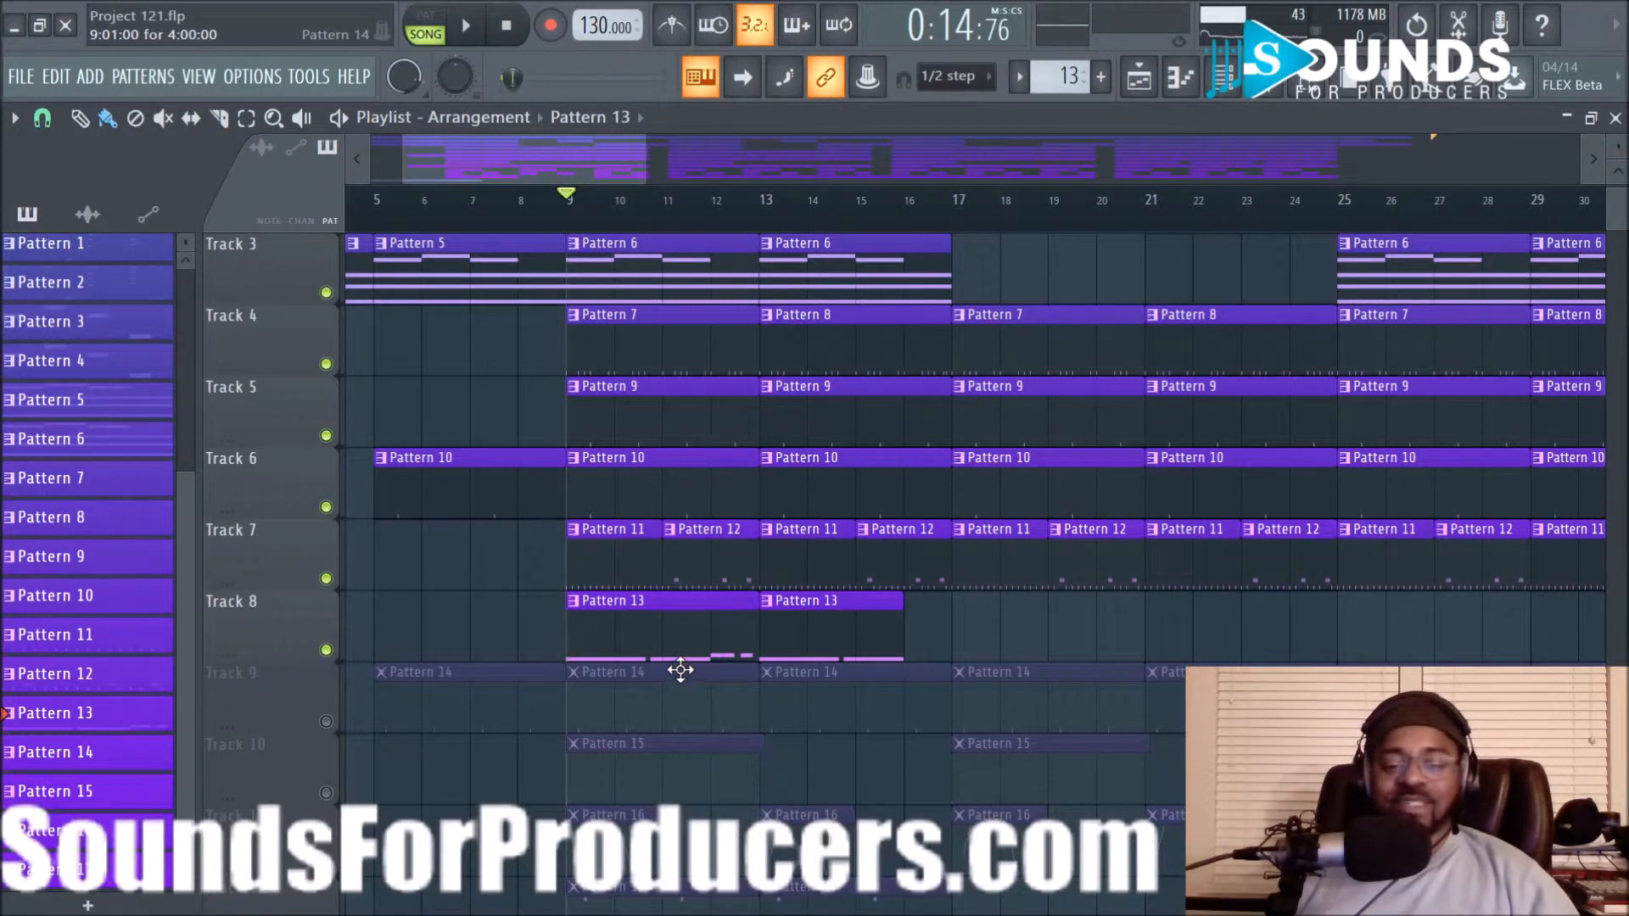
{"action": "scroll", "coordinate": [680, 670], "scroll_direction": "up", "scroll_amount": 2}
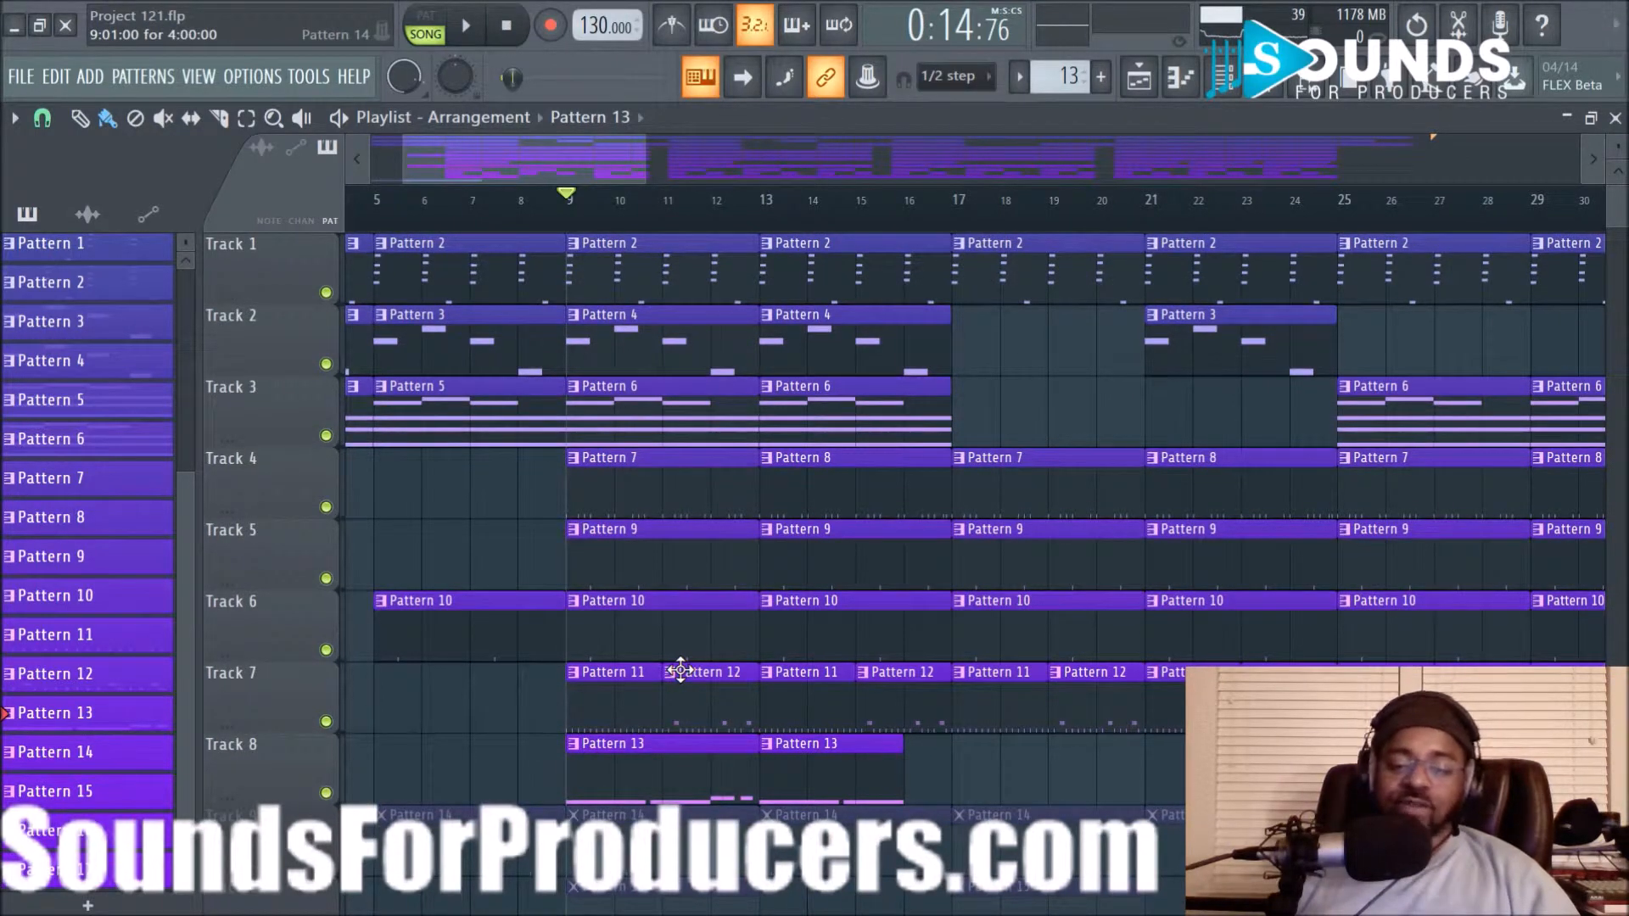
Unmute Track 9 with Pattern 14 and play it together with Tracks 1 to 8 from bar 9, stopping after a few bars
{"action": "scroll", "coordinate": [680, 671], "scroll_direction": "down", "scroll_amount": 2}
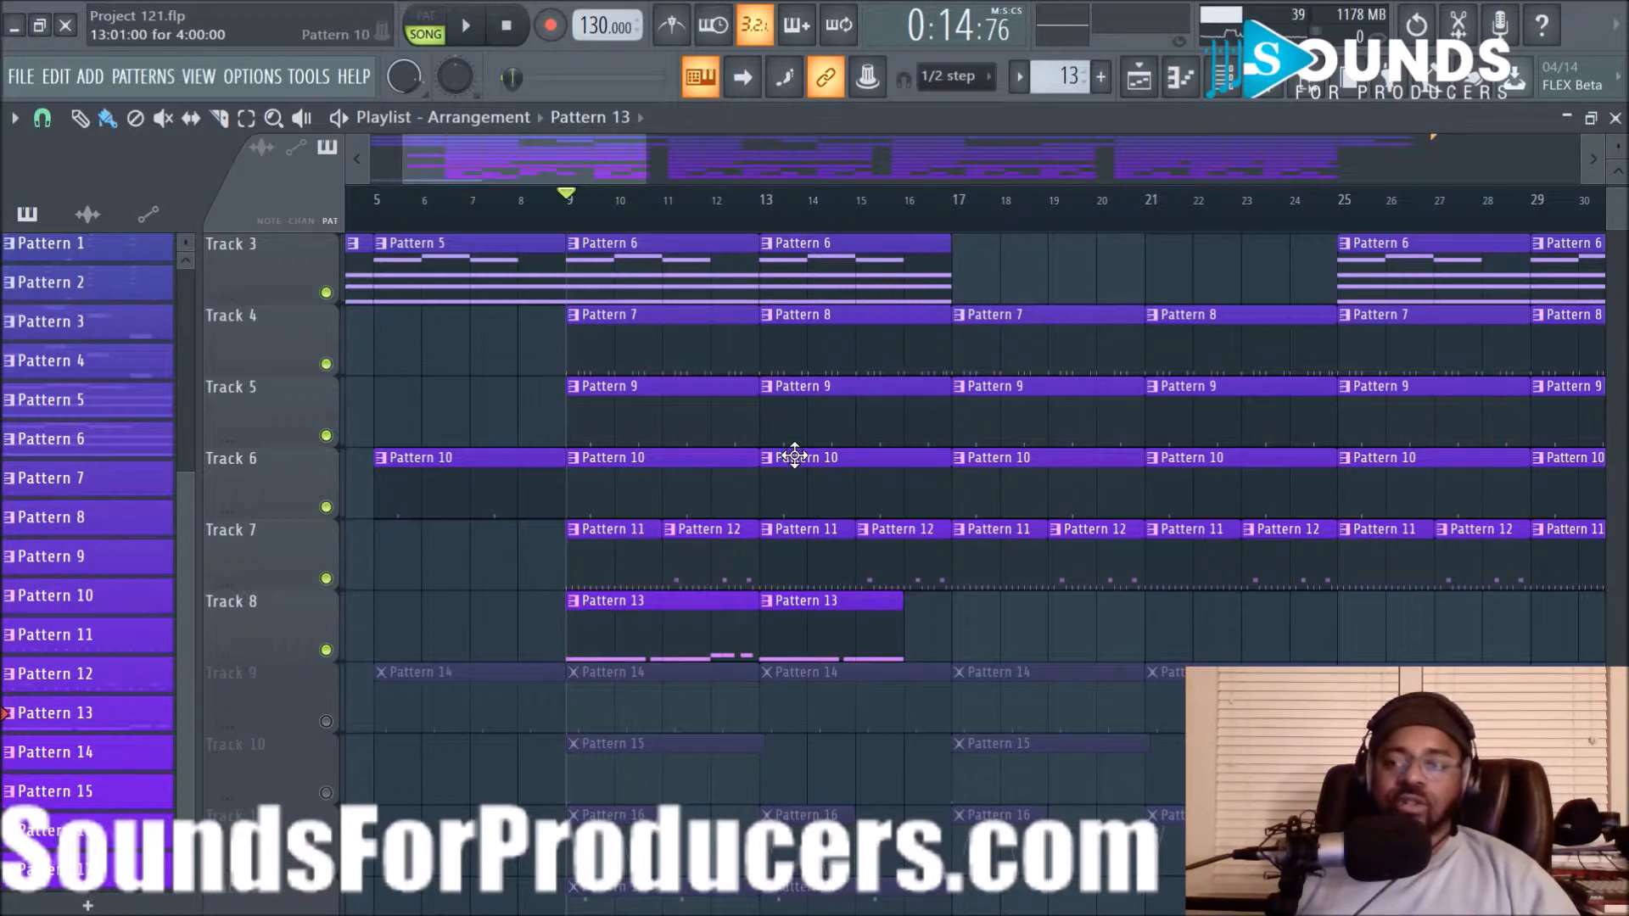
{"action": "left_click", "coordinate": [327, 722]}
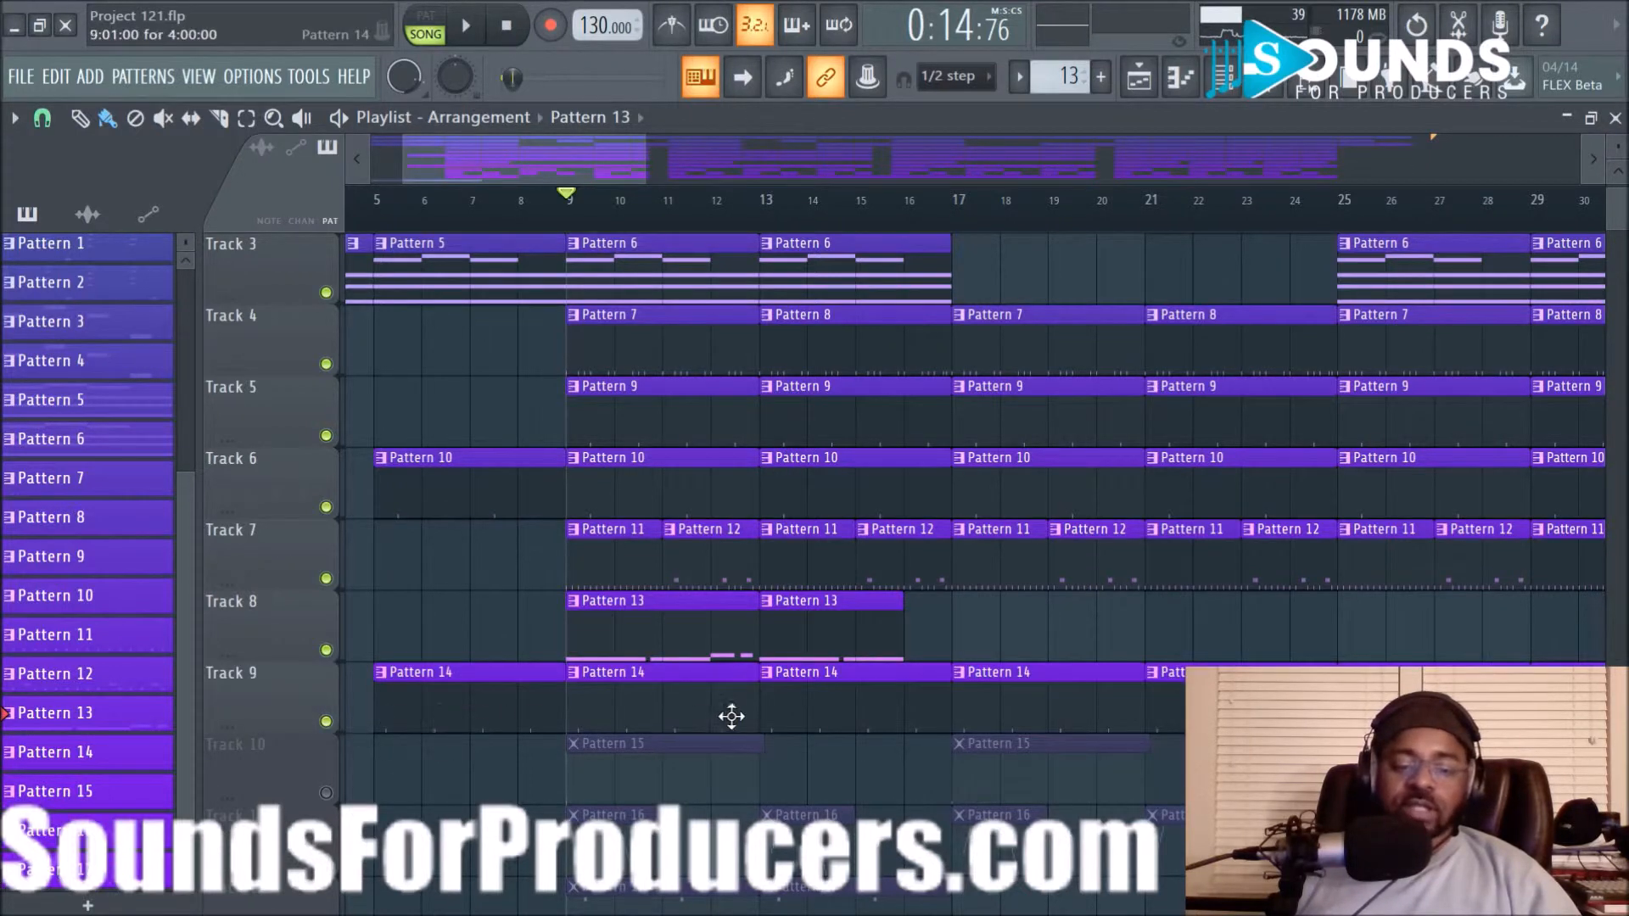
{"action": "key", "text": "space"}
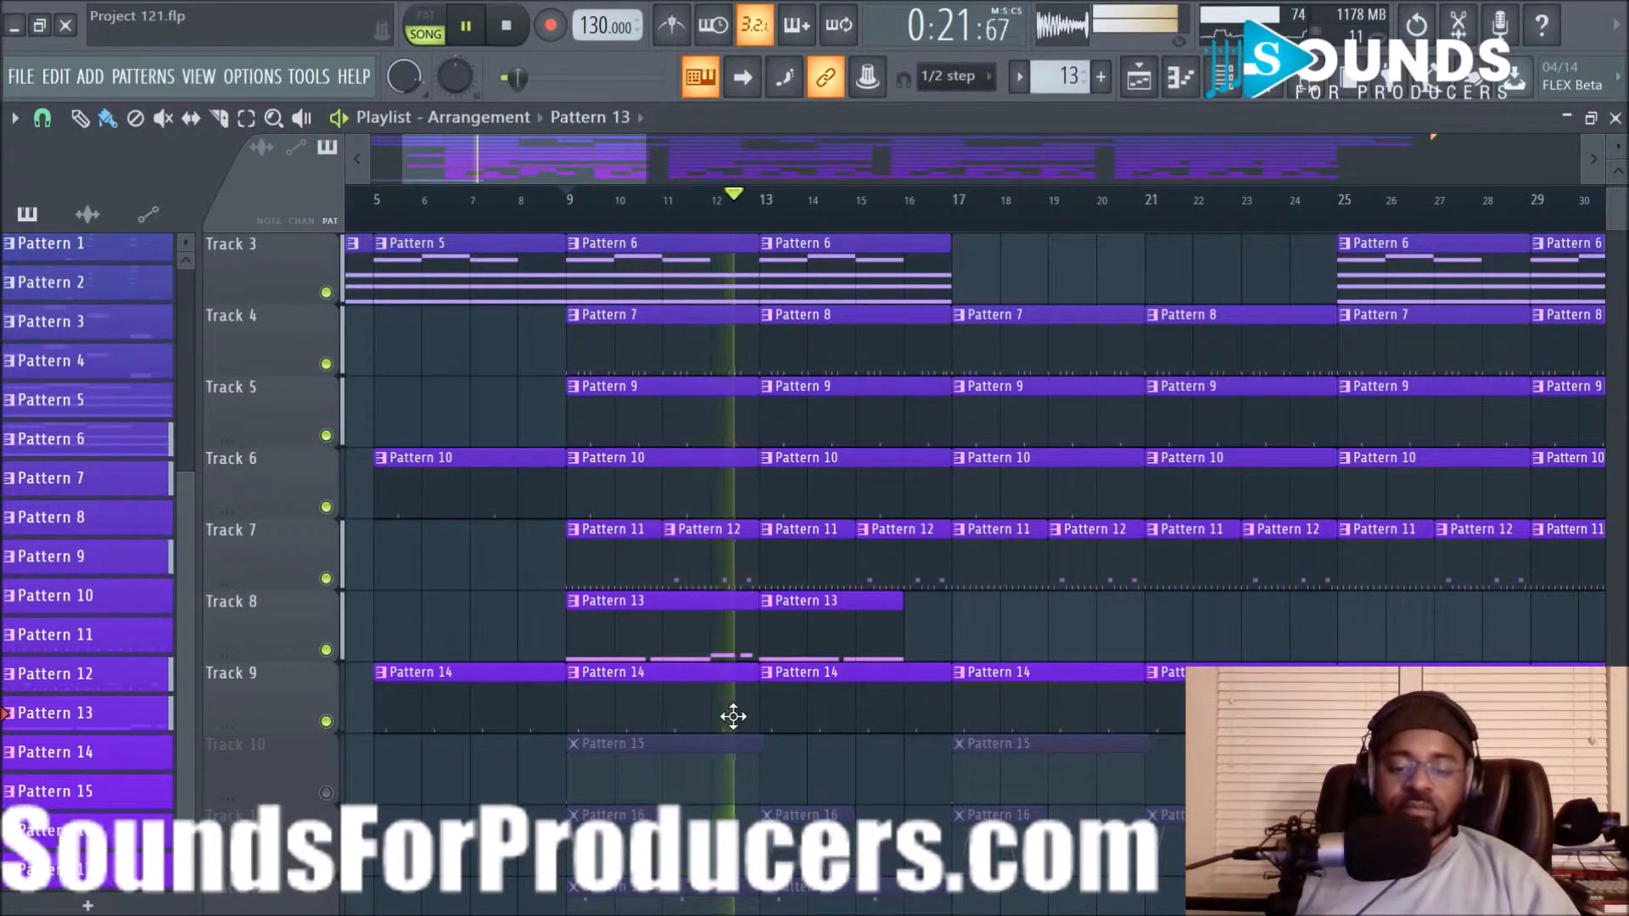
{"action": "key", "text": "space"}
Solo Track 9, unmute the Endless Smile mix level automation on Track 13, and play briefly from bar 9
{"action": "right_click", "coordinate": [327, 722]}
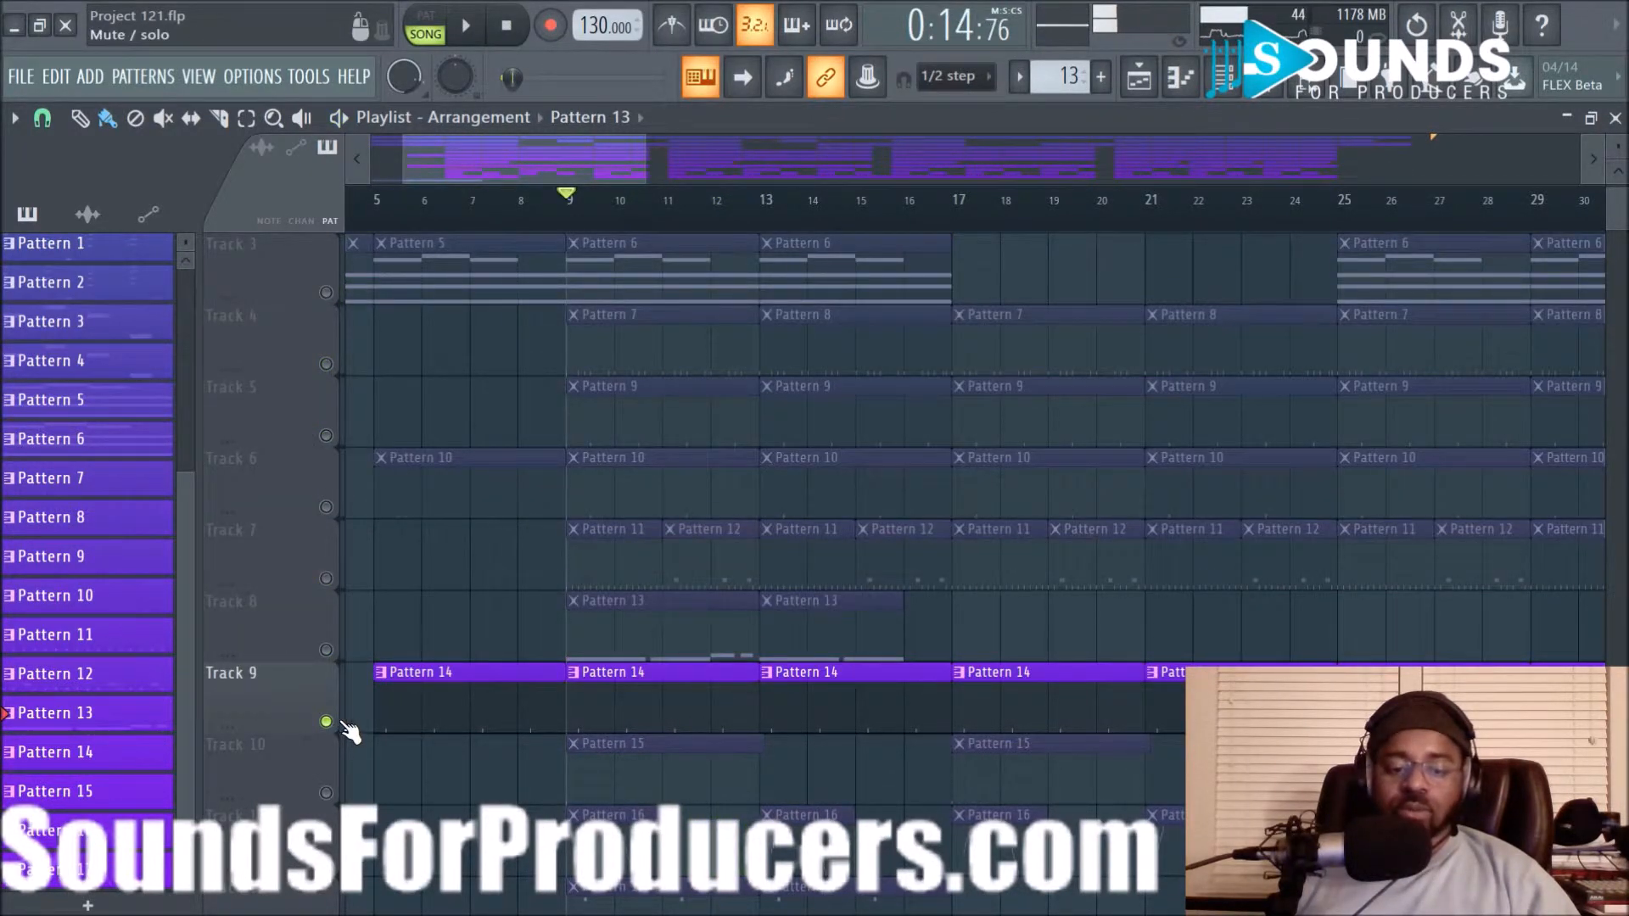
{"action": "scroll", "coordinate": [350, 731], "scroll_direction": "down", "scroll_amount": 4}
{"action": "key", "text": "space"}
{"action": "key", "text": "space"}
{"action": "left_click", "coordinate": [327, 722]}
{"action": "key", "text": "space"}
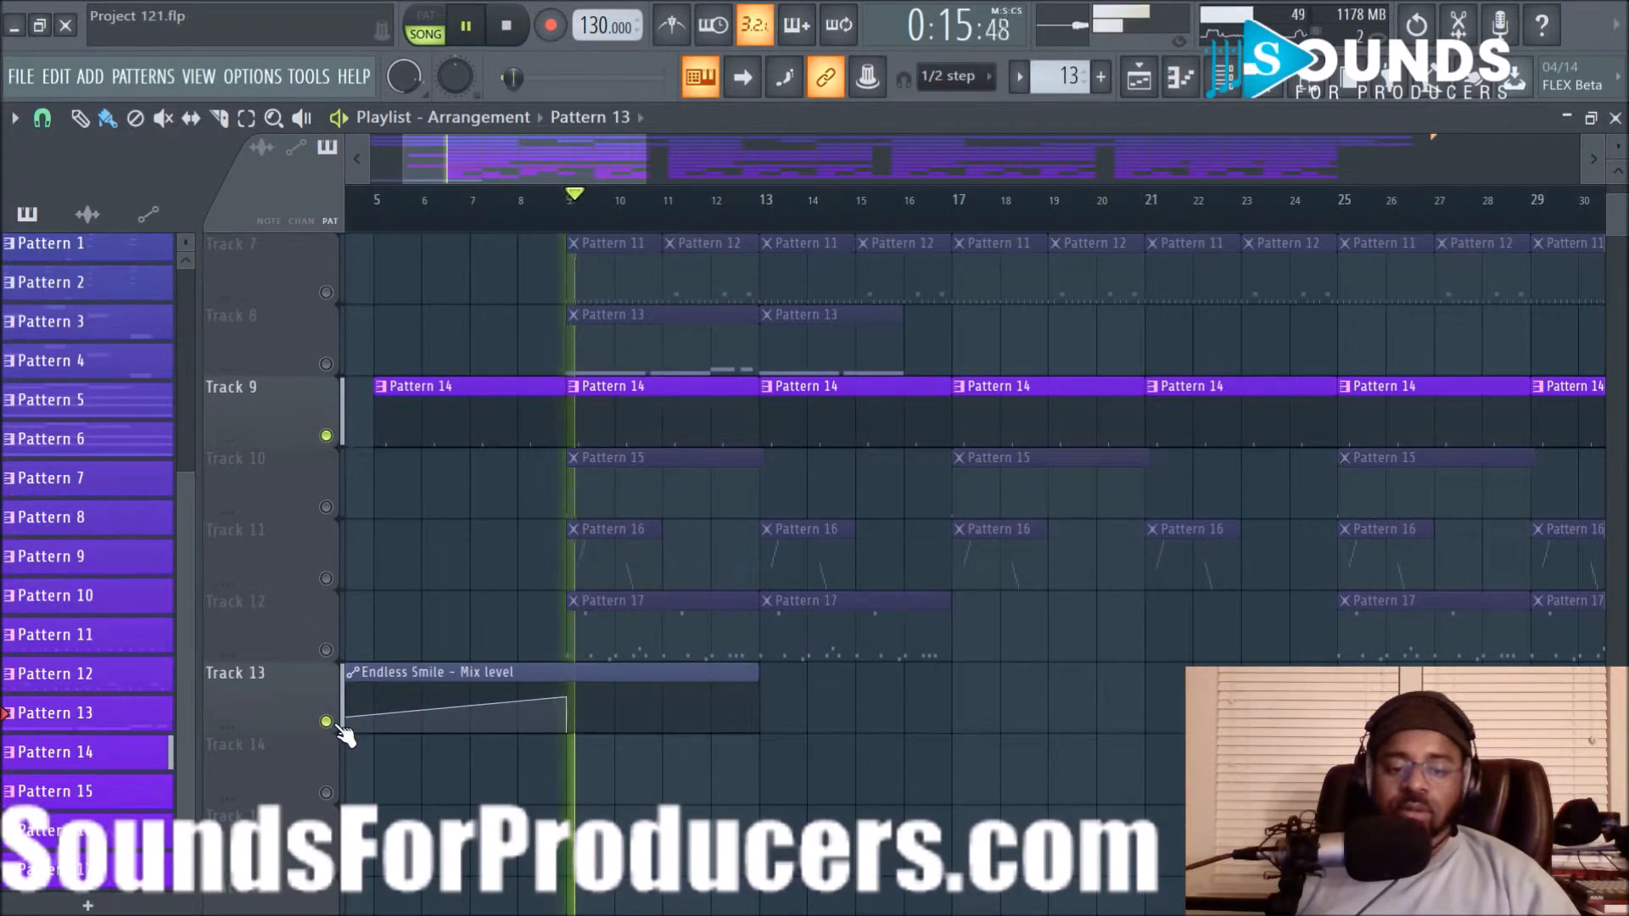
{"action": "scroll", "coordinate": [445, 649], "scroll_direction": "up", "scroll_amount": 2}
{"action": "key", "text": "space"}
Unmute Tracks 10 and 11 with Patterns 15 and 16 one by one, playing each addition briefly from bar 9
{"action": "left_click", "coordinate": [328, 649]}
{"action": "key", "text": "space"}
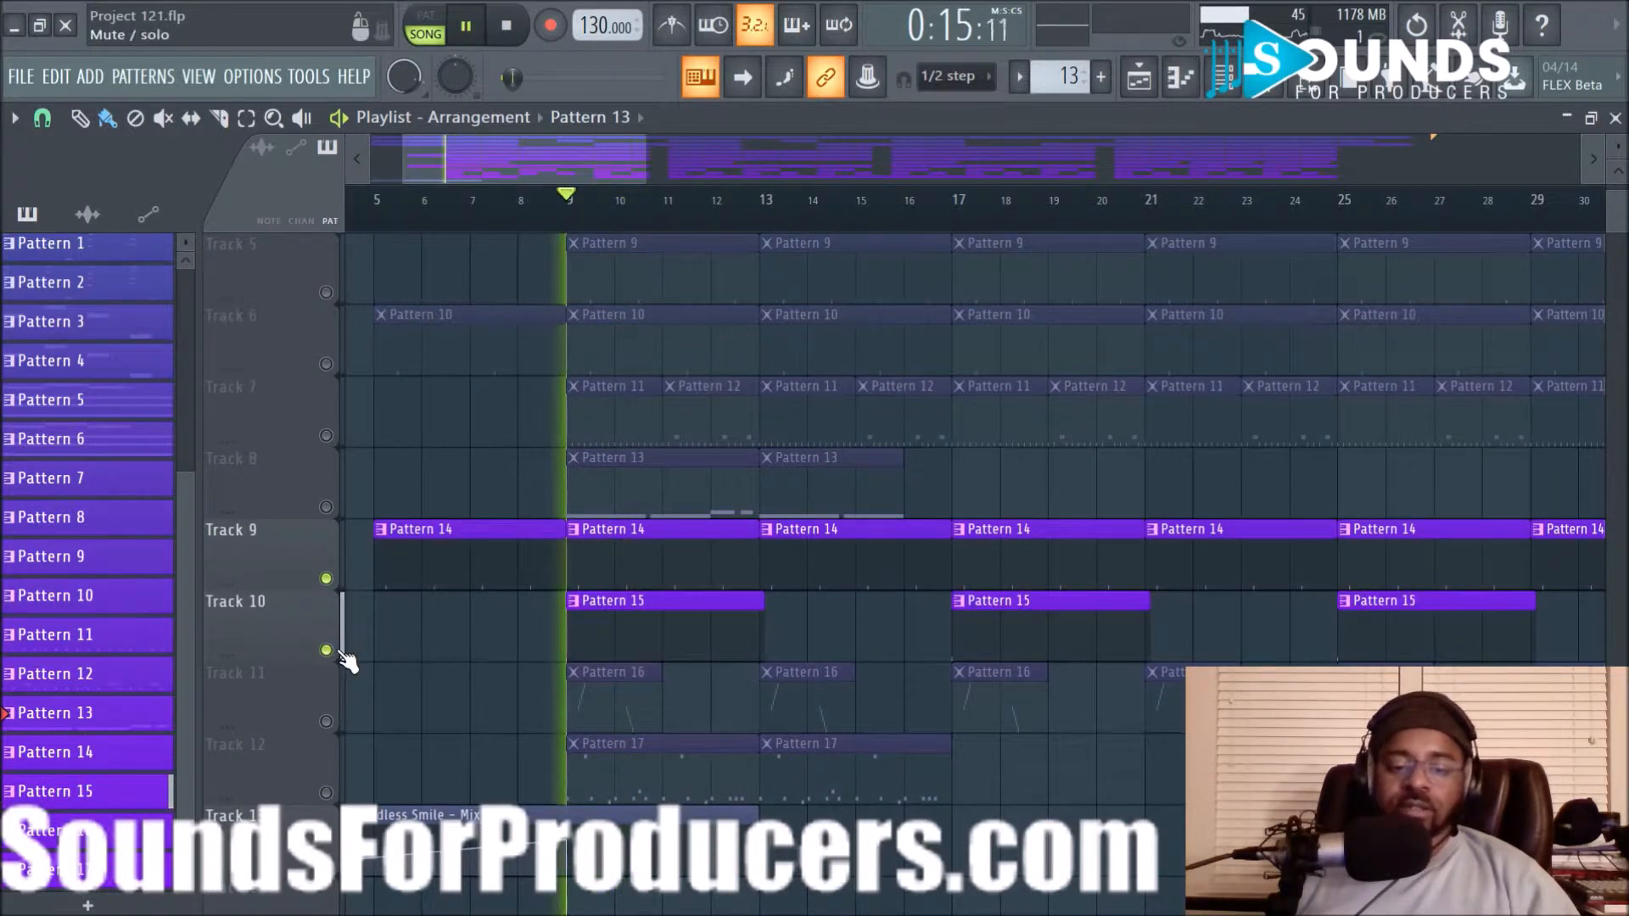
{"action": "key", "text": "space"}
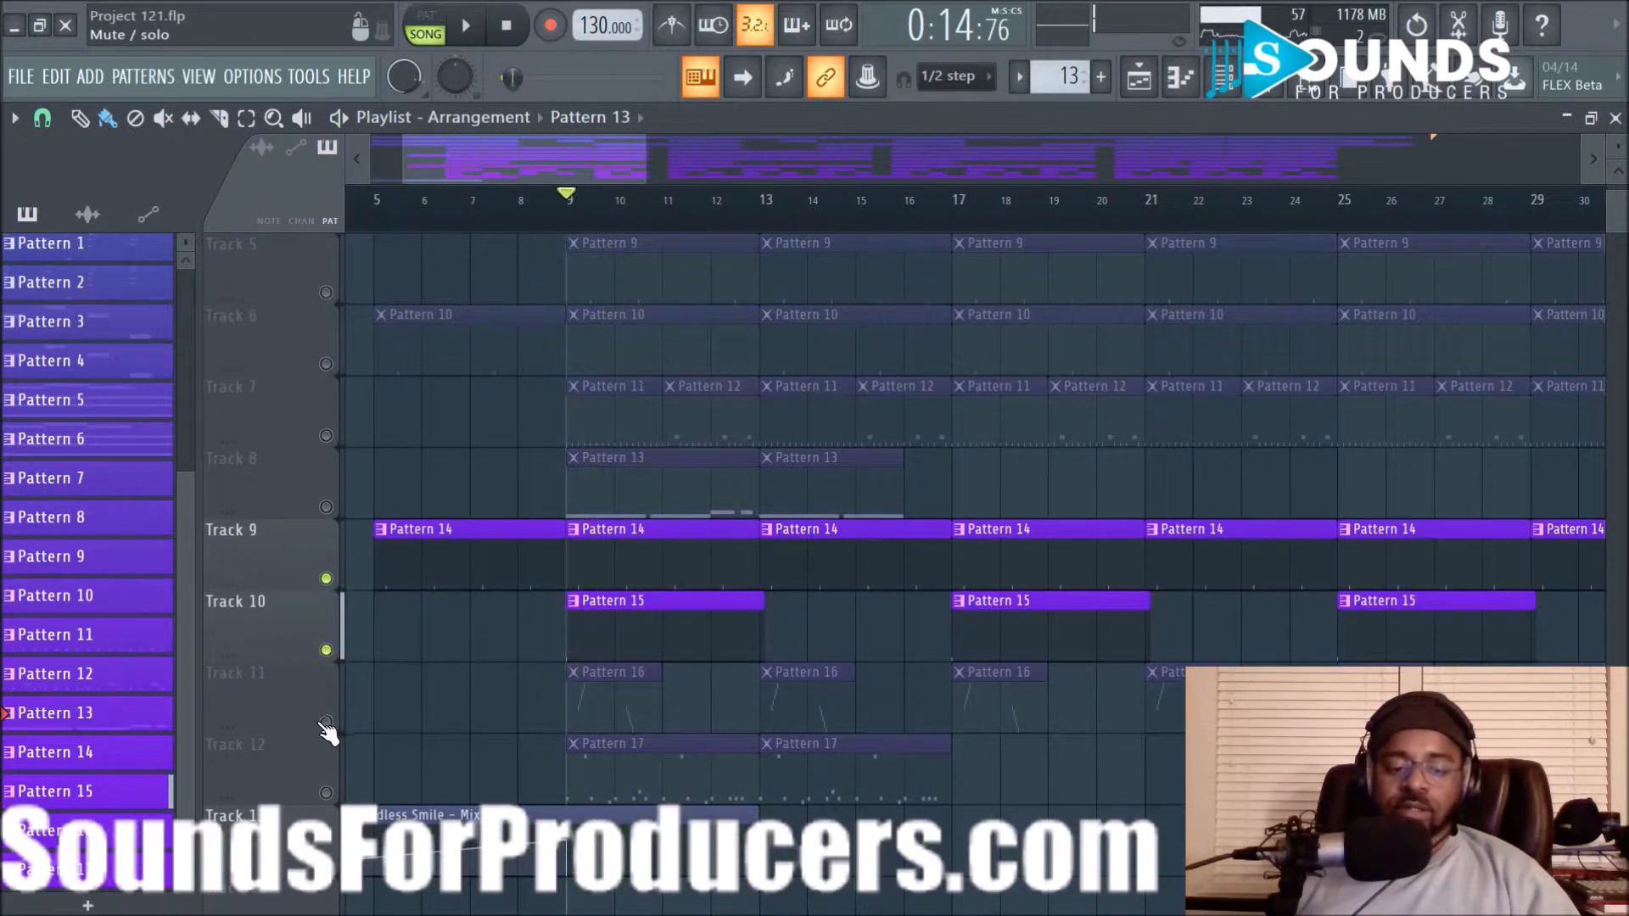
{"action": "left_click", "coordinate": [326, 722]}
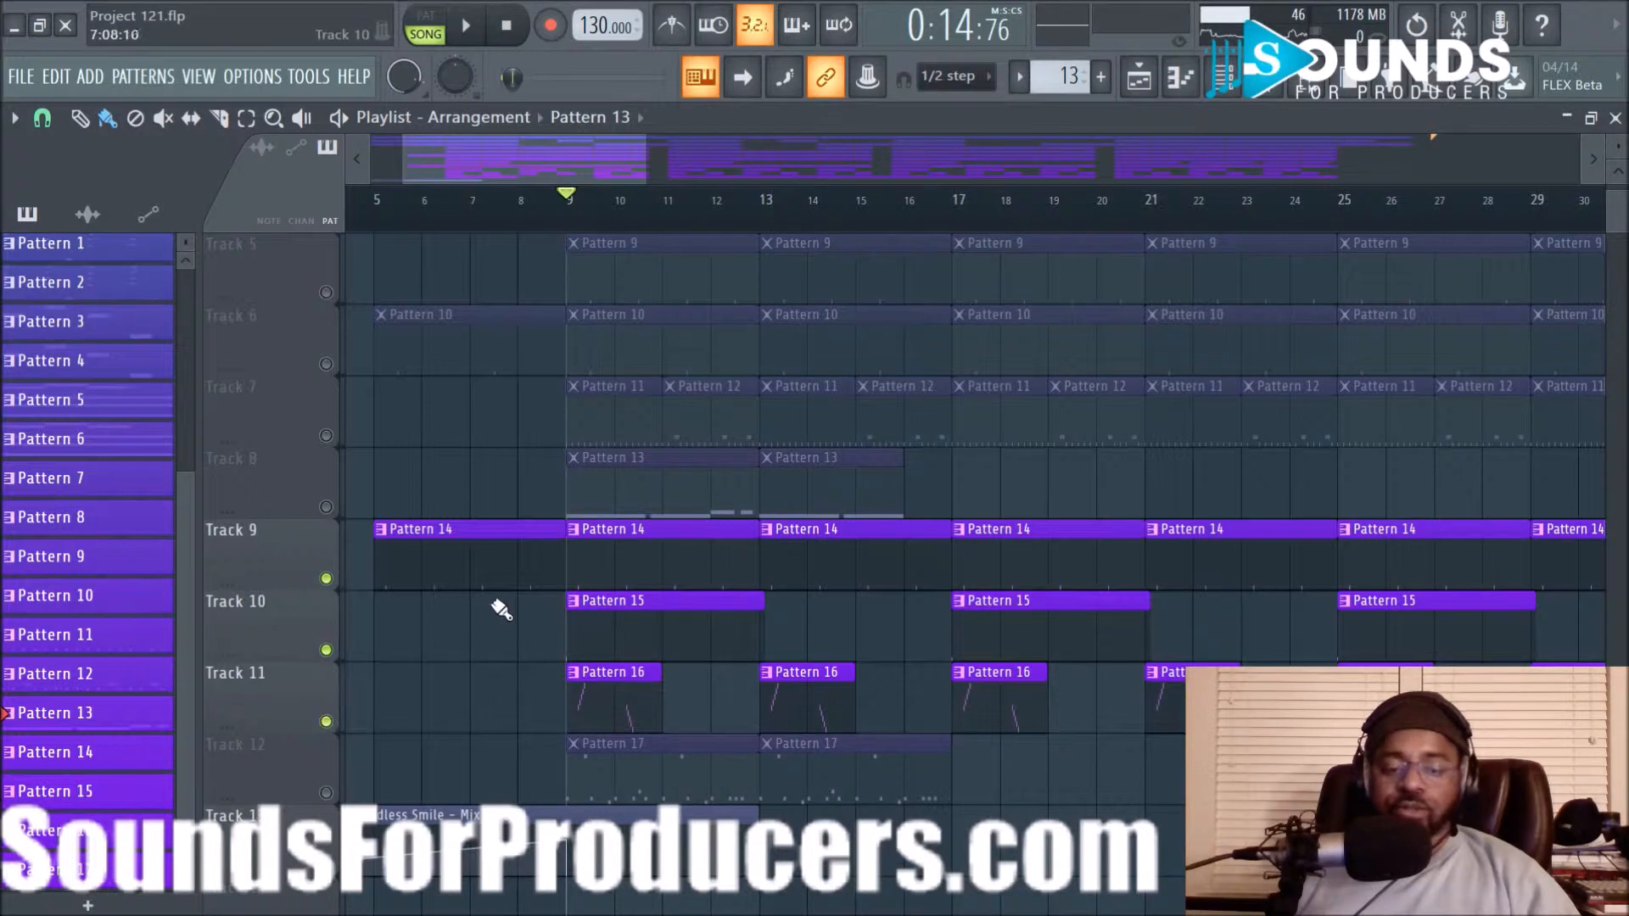
{"action": "key", "text": "space"}
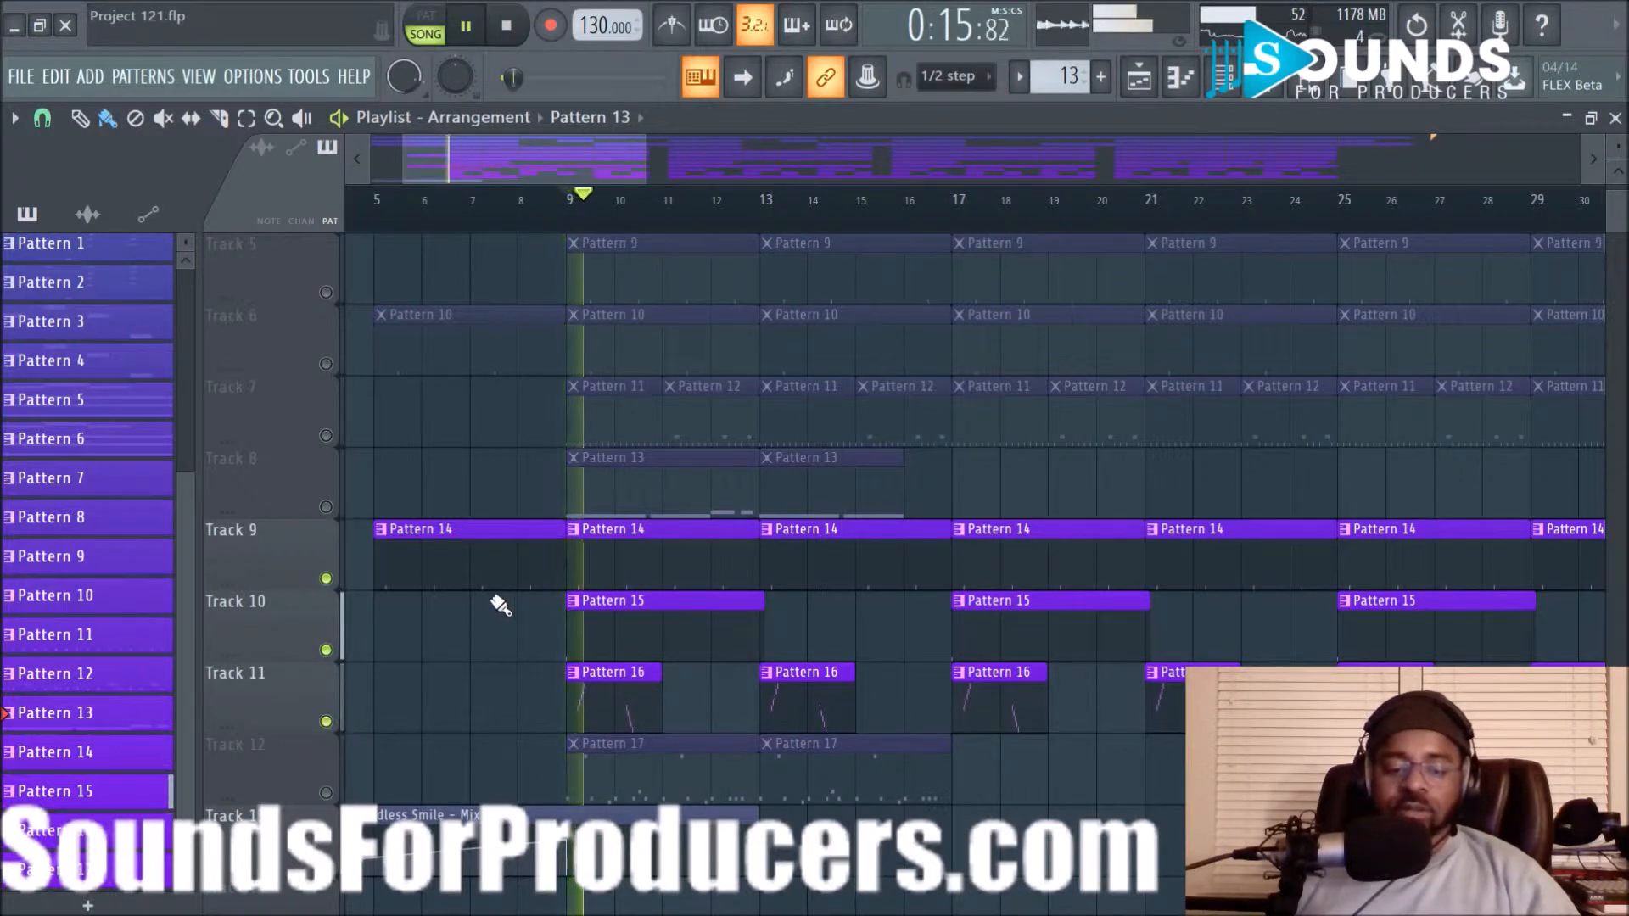
{"action": "key", "text": "space"}
{"action": "key", "text": "space"}
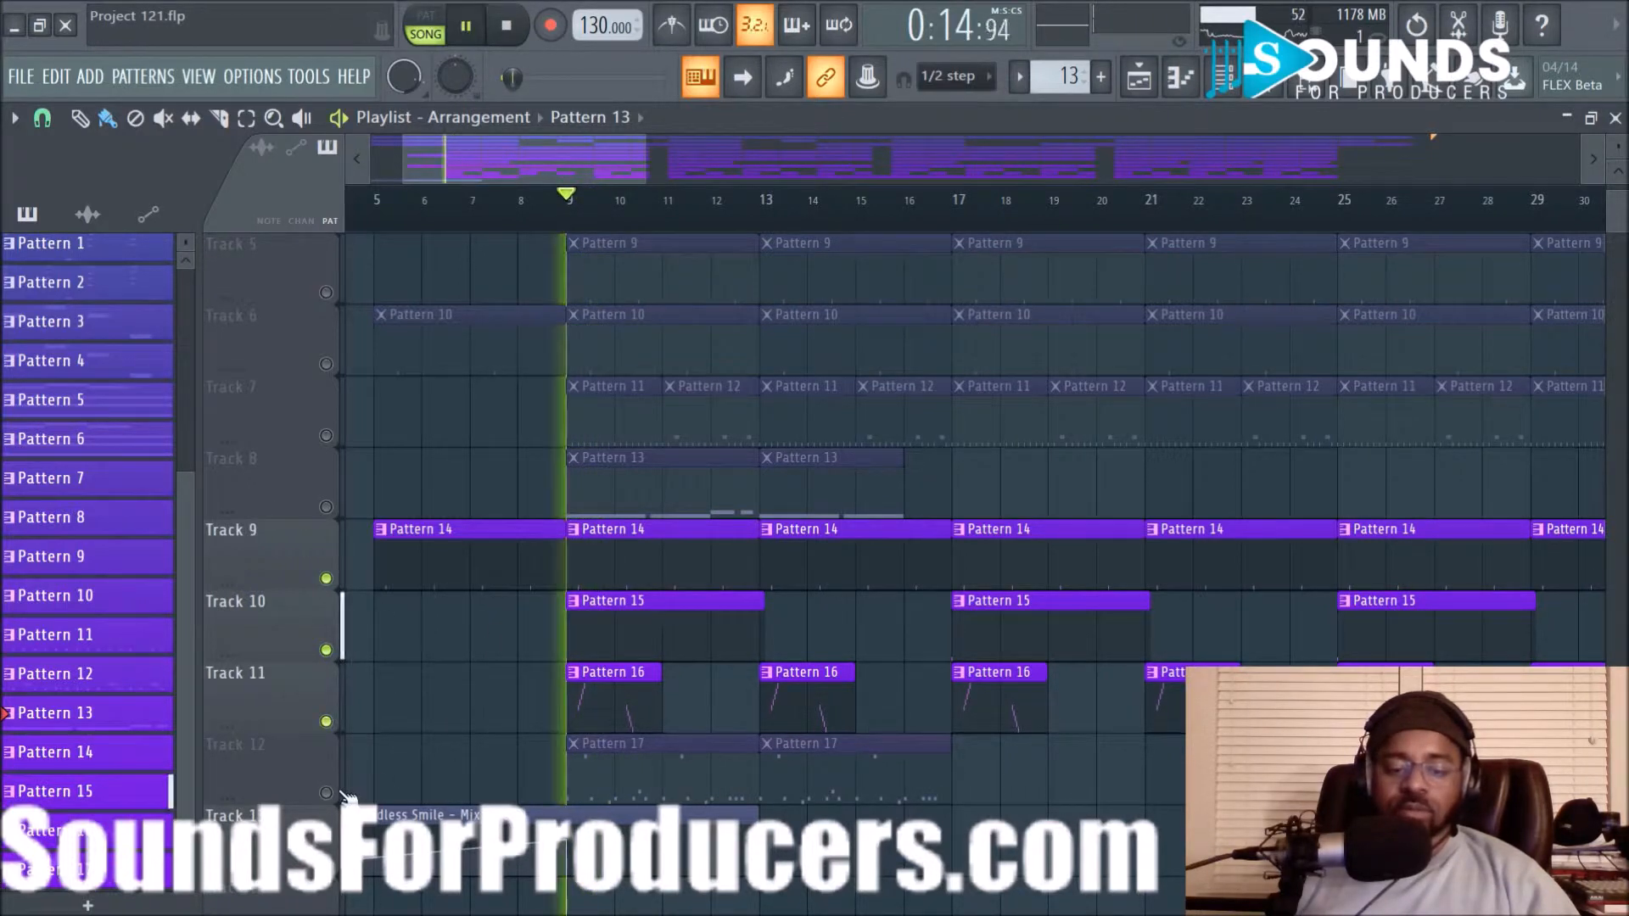
{"action": "key", "text": "space"}
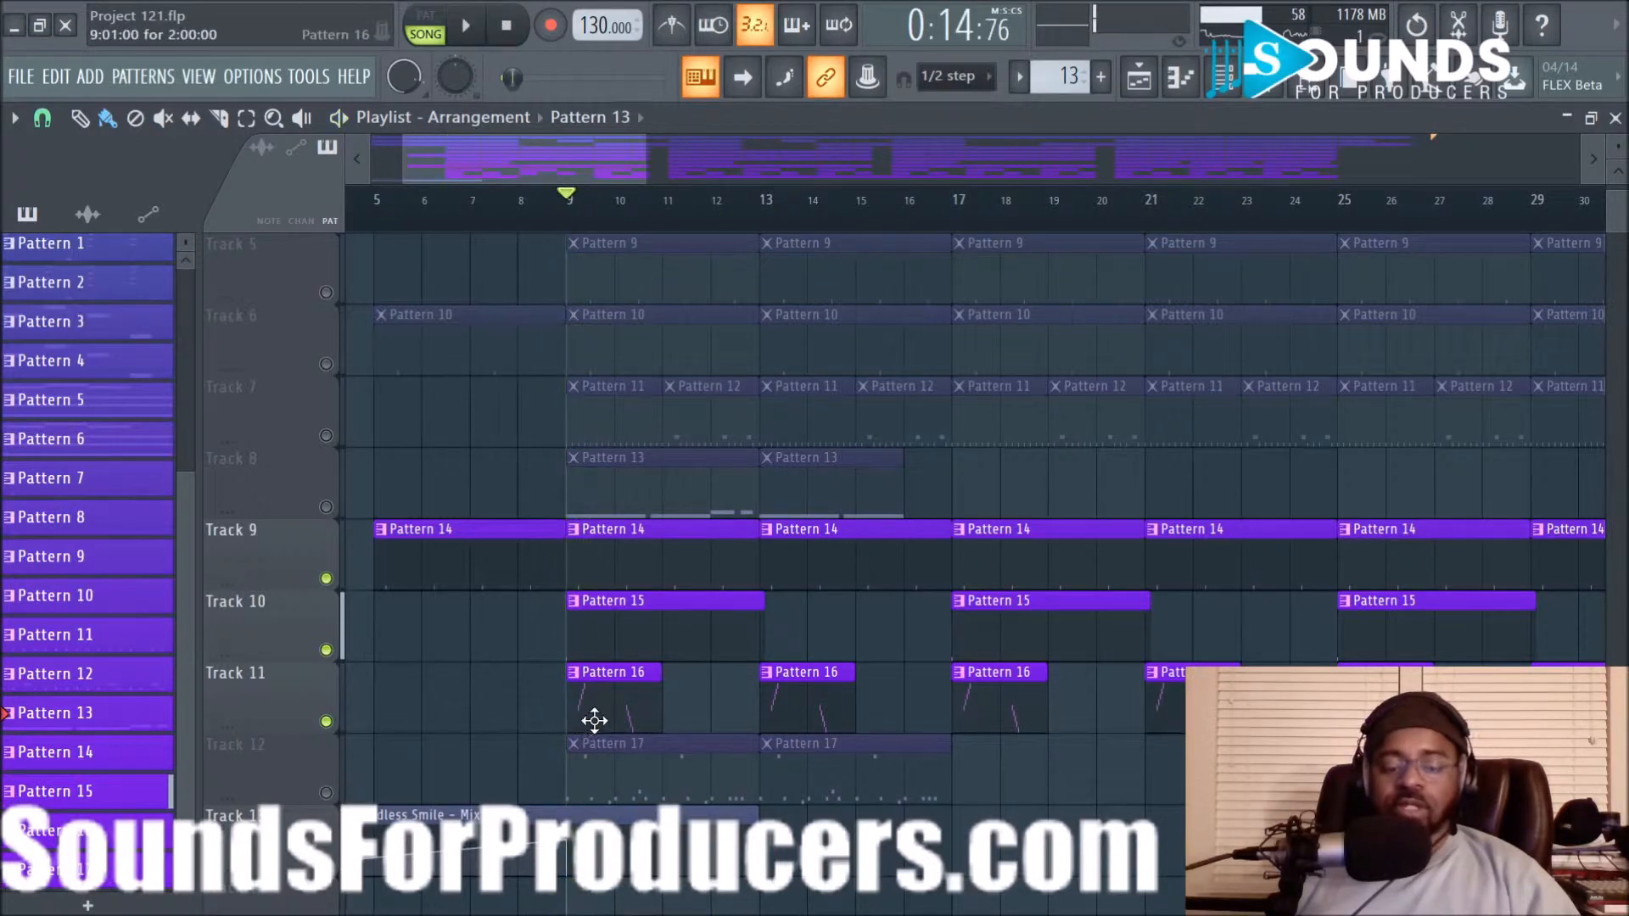
Examine Pattern 16's rising and falling ADClosedHat014 notes up close in the piano roll, and return to the playlist
{"action": "double_click", "coordinate": [593, 720]}
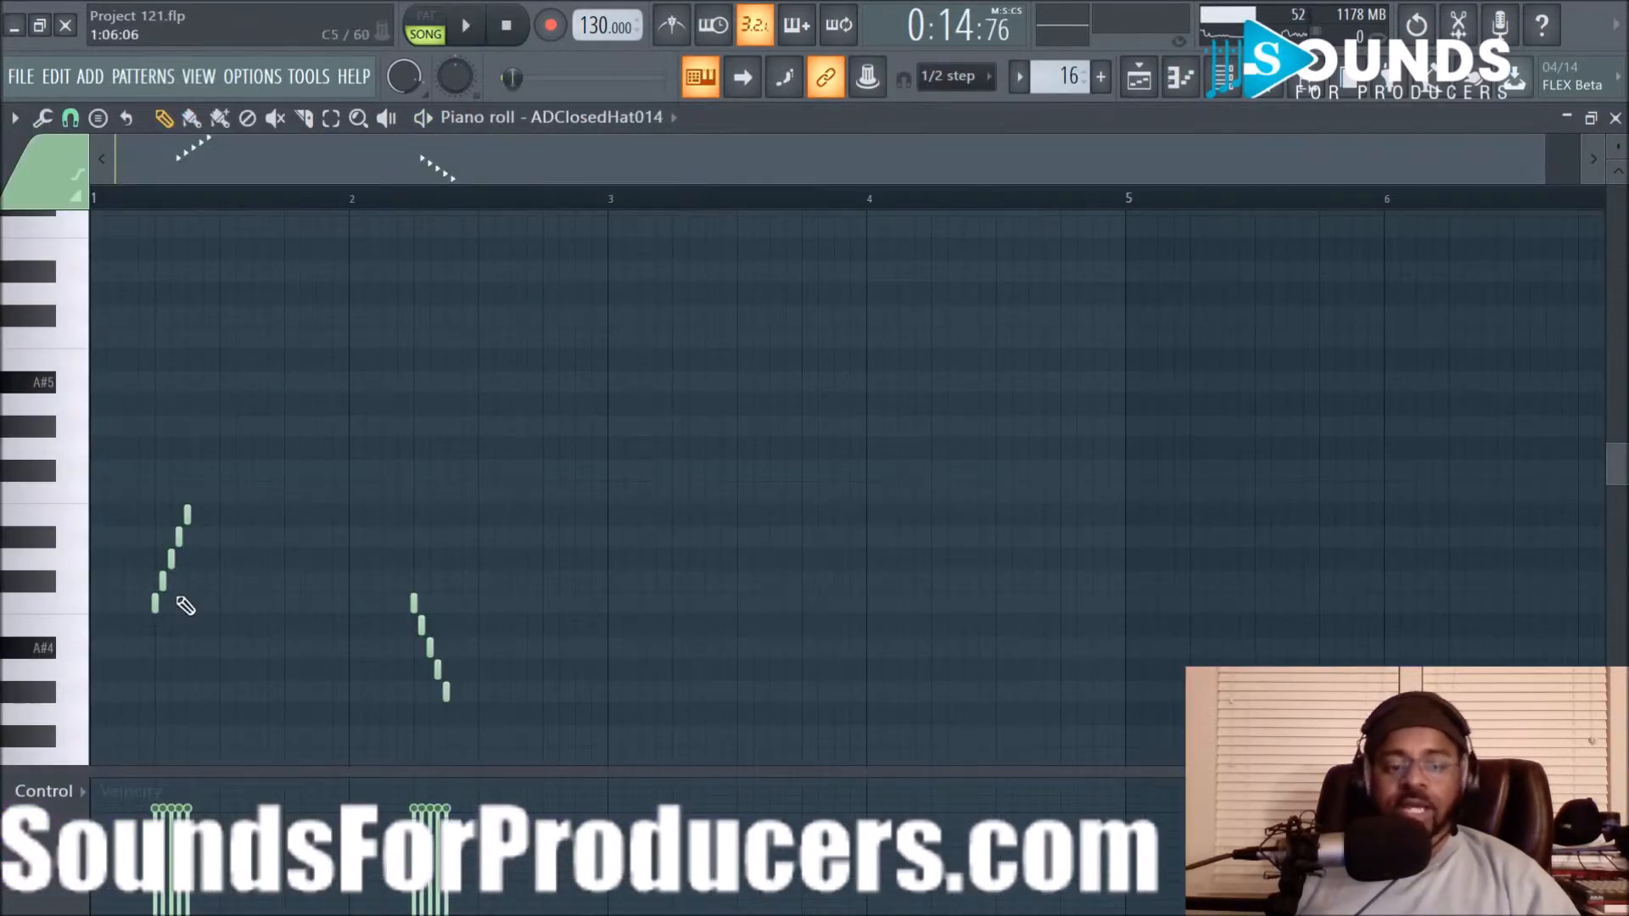
{"action": "scroll", "coordinate": [259, 204], "scroll_direction": "up", "scroll_amount": 5}
{"action": "left_click_drag", "start_coordinate": [284, 181], "coordinate": [107, 193]}
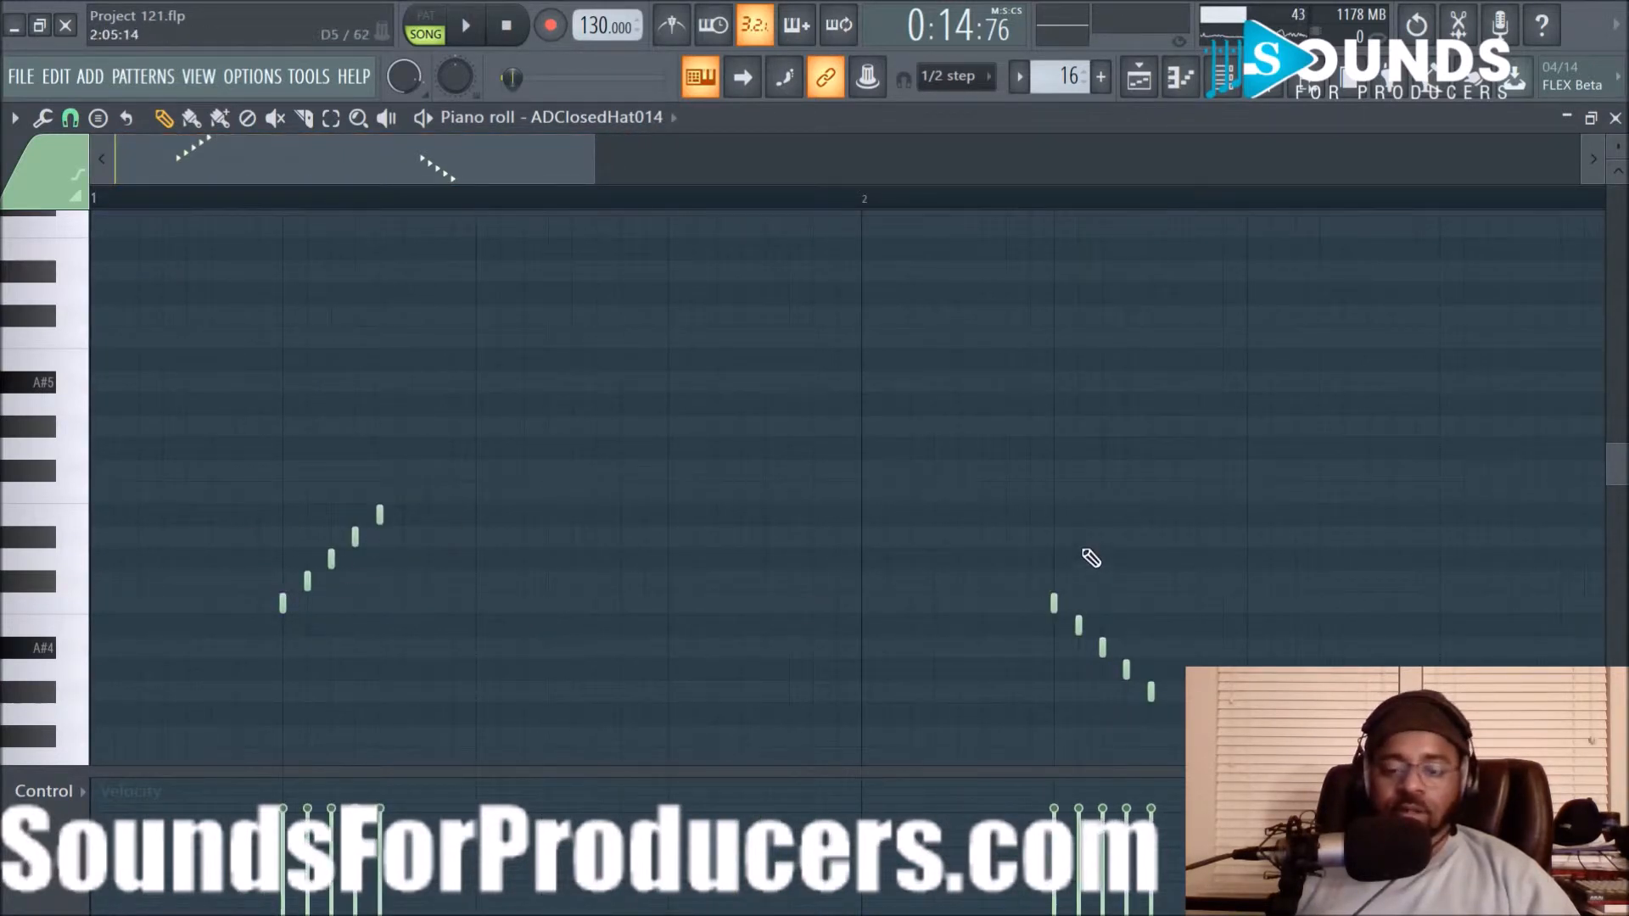
{"action": "left_click", "coordinate": [70, 118]}
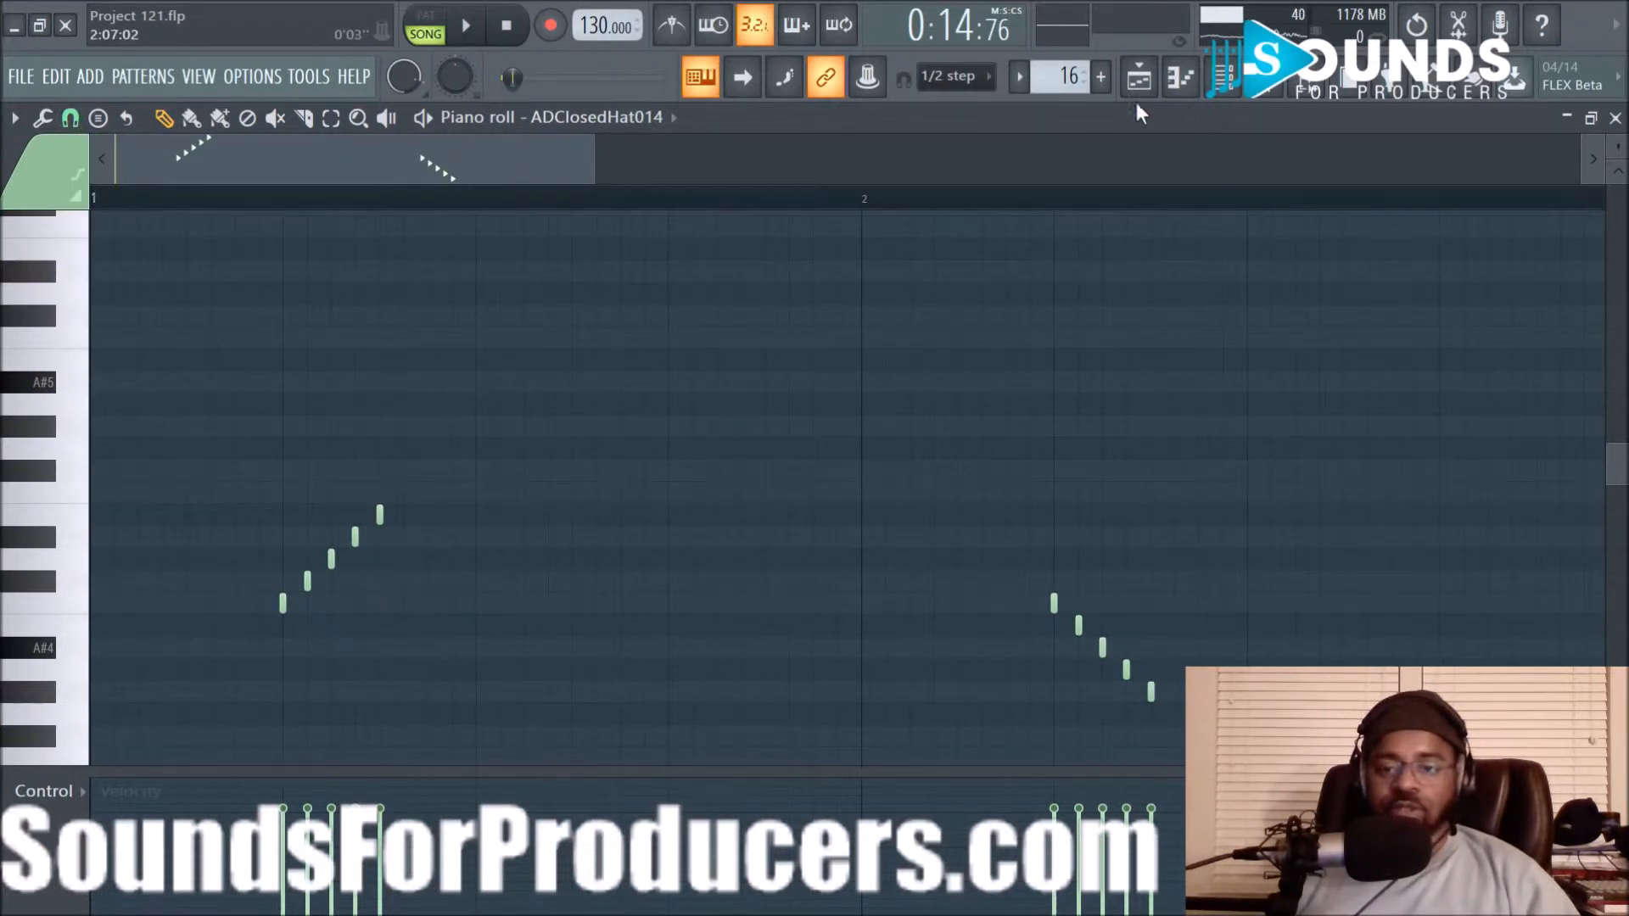
{"action": "left_click", "coordinate": [1138, 77]}
Unmute all the silenced tracks in the playlist, including Track 12 with Pattern 17
{"action": "scroll", "coordinate": [339, 547], "scroll_direction": "up", "scroll_amount": 2}
{"action": "scroll", "coordinate": [327, 550], "scroll_direction": "down", "scroll_amount": 2}
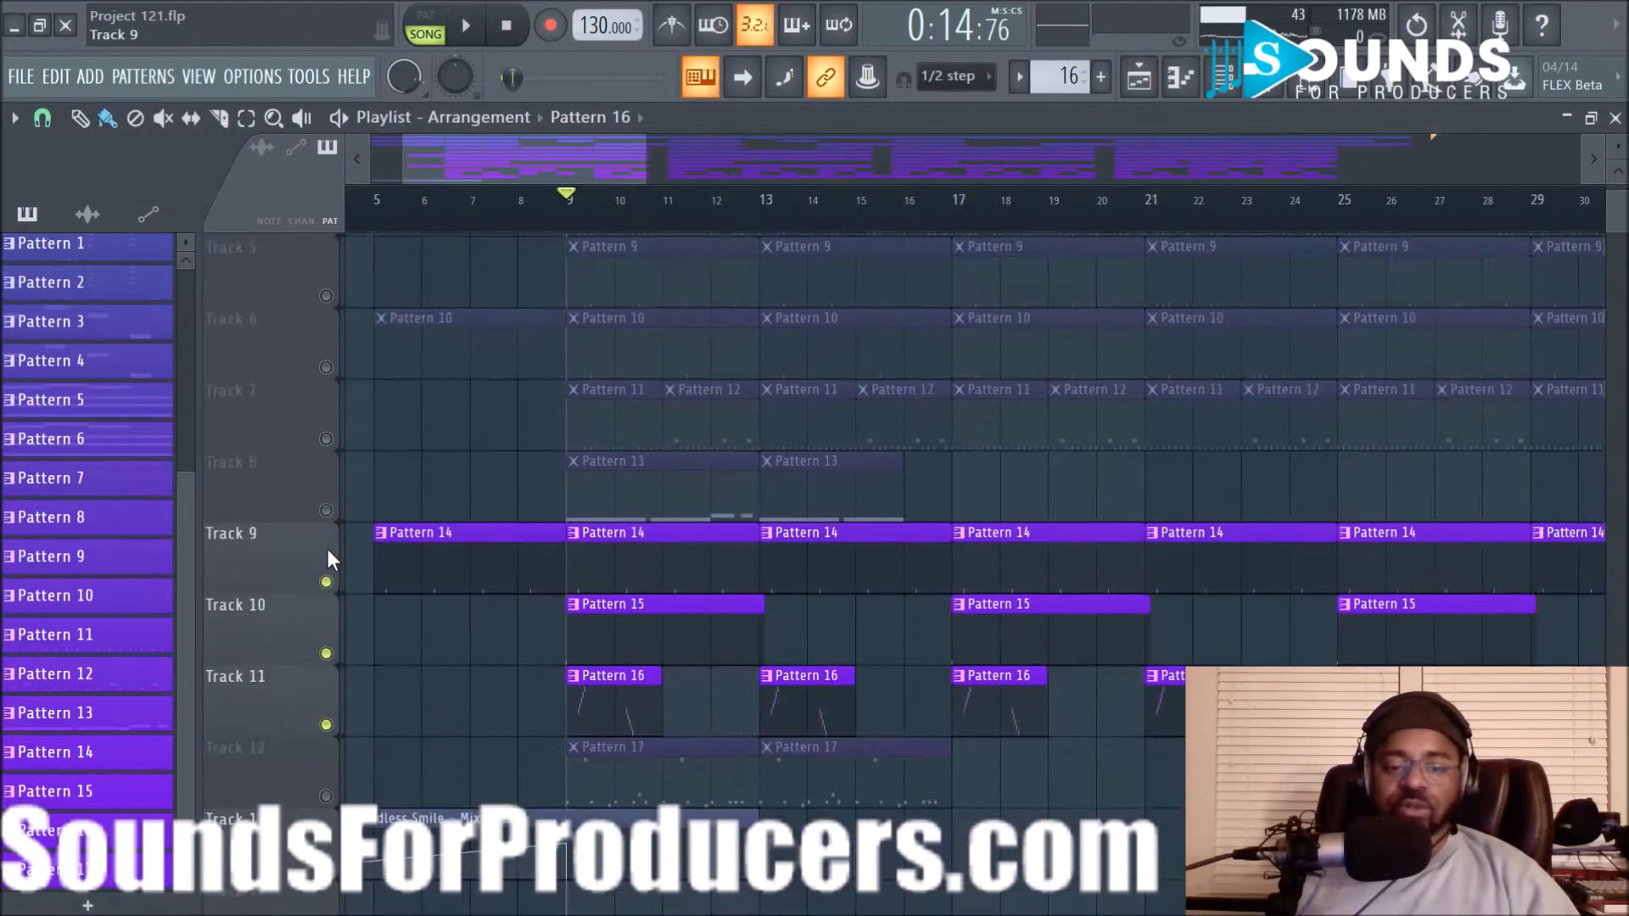
{"action": "left_click", "coordinate": [325, 793]}
{"action": "scroll", "coordinate": [371, 544], "scroll_direction": "up", "scroll_amount": 4}
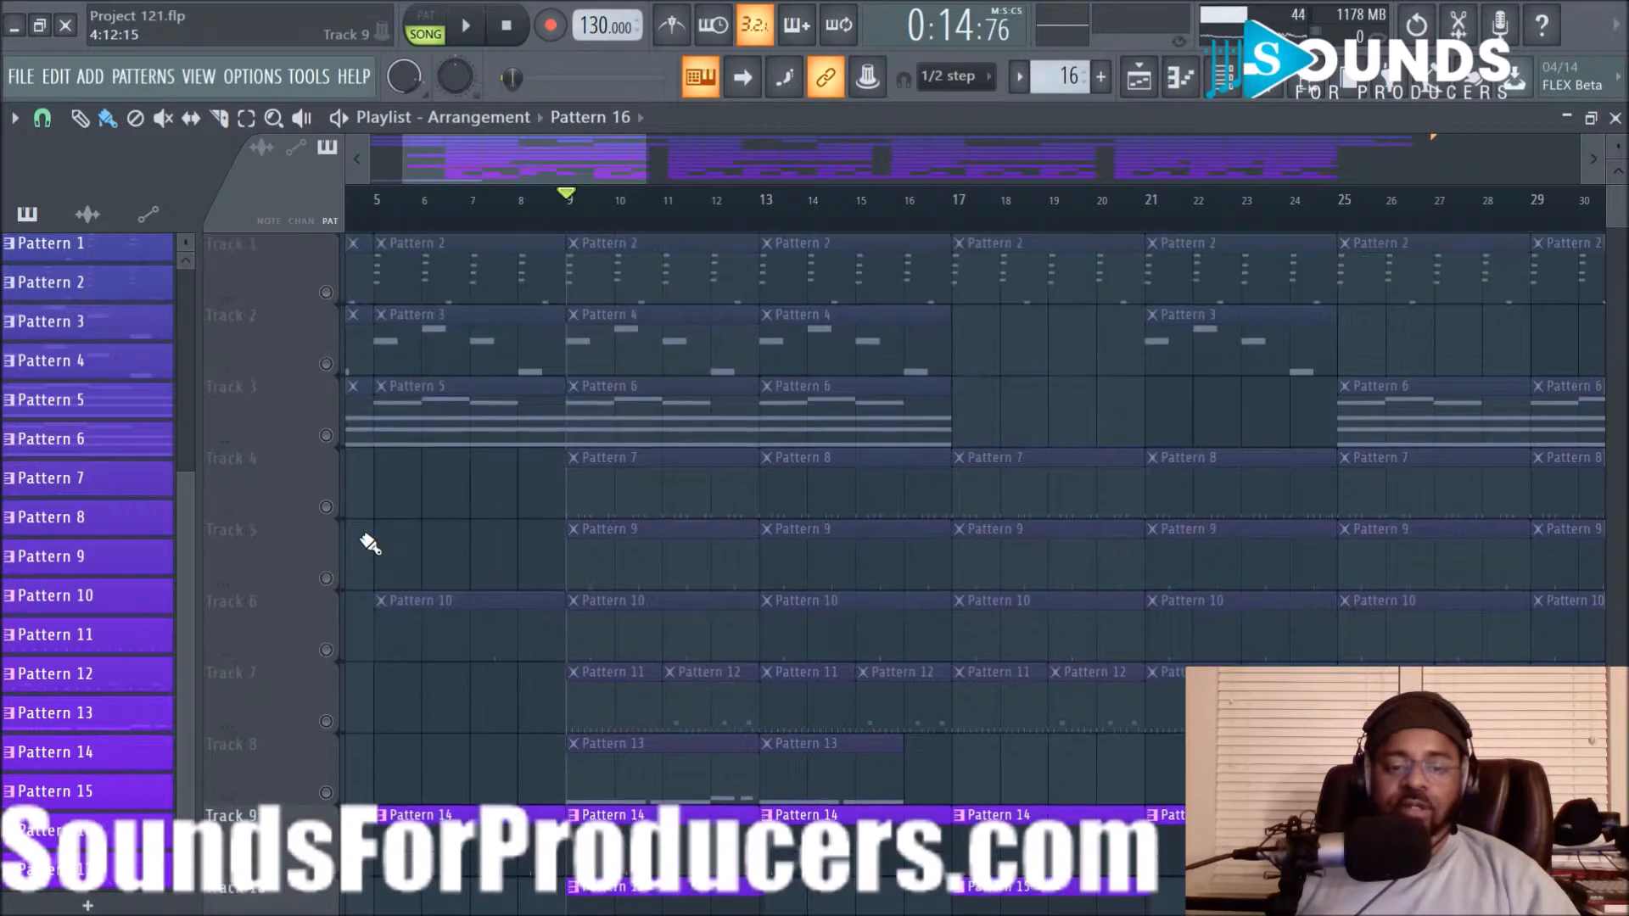
{"action": "right_click", "coordinate": [327, 293]}
{"action": "right_click", "coordinate": [326, 293]}
{"action": "scroll", "coordinate": [833, 360], "scroll_direction": "down", "scroll_amount": 4}
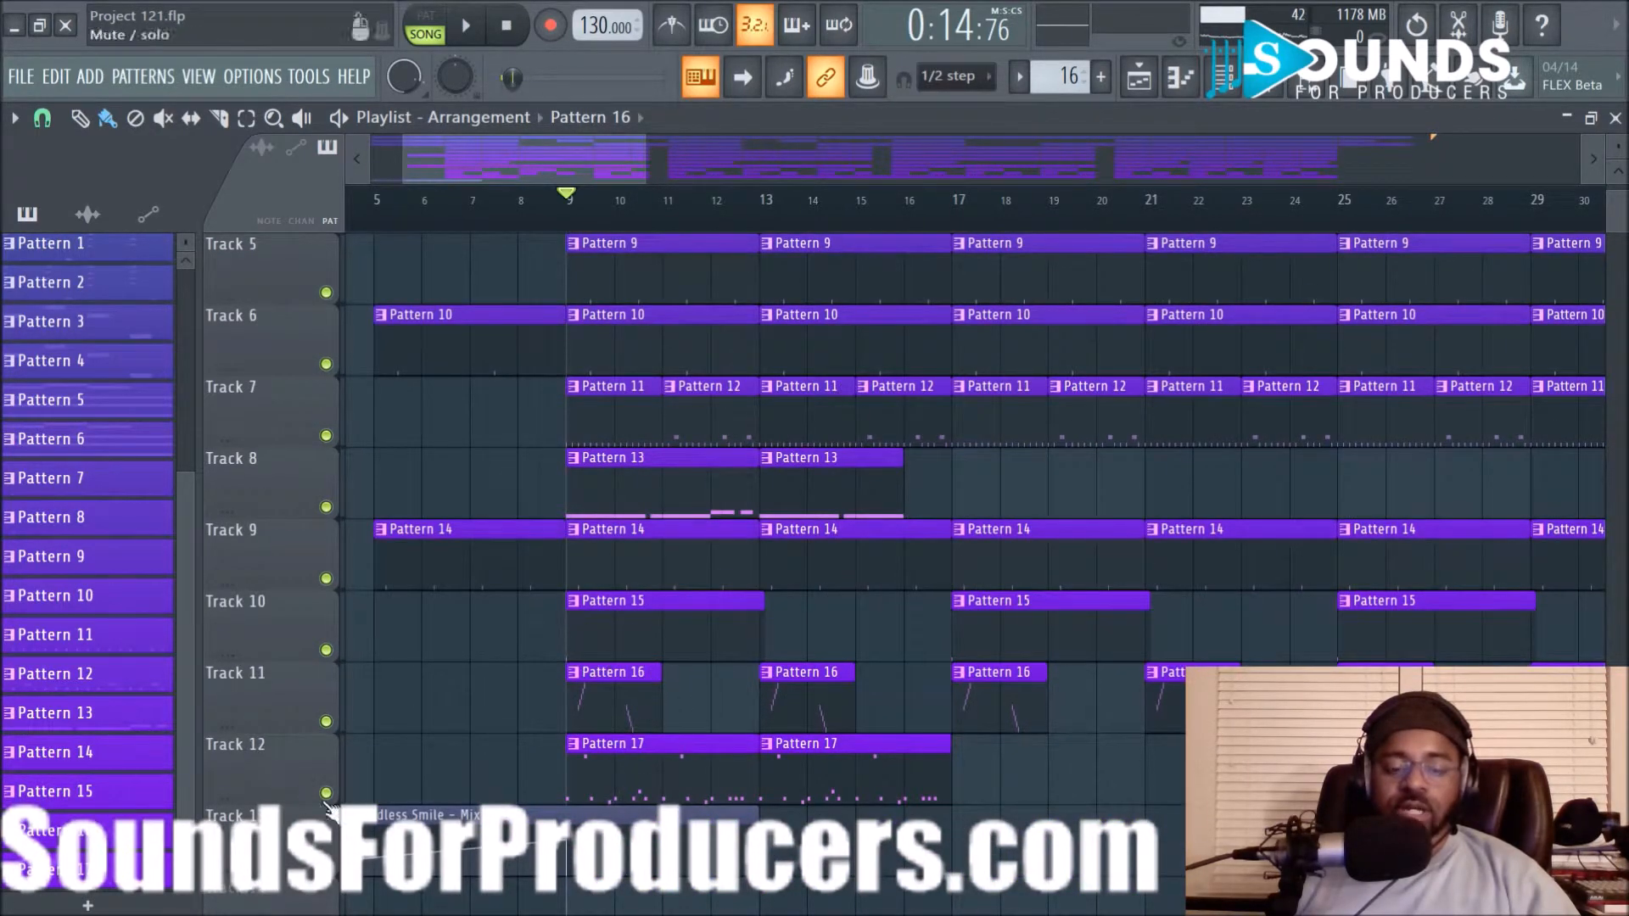
Mute Track 12 and play Tracks 1 to 11 together from bar 9, stopping after several bars
{"action": "left_click", "coordinate": [325, 792]}
{"action": "key", "text": "space"}
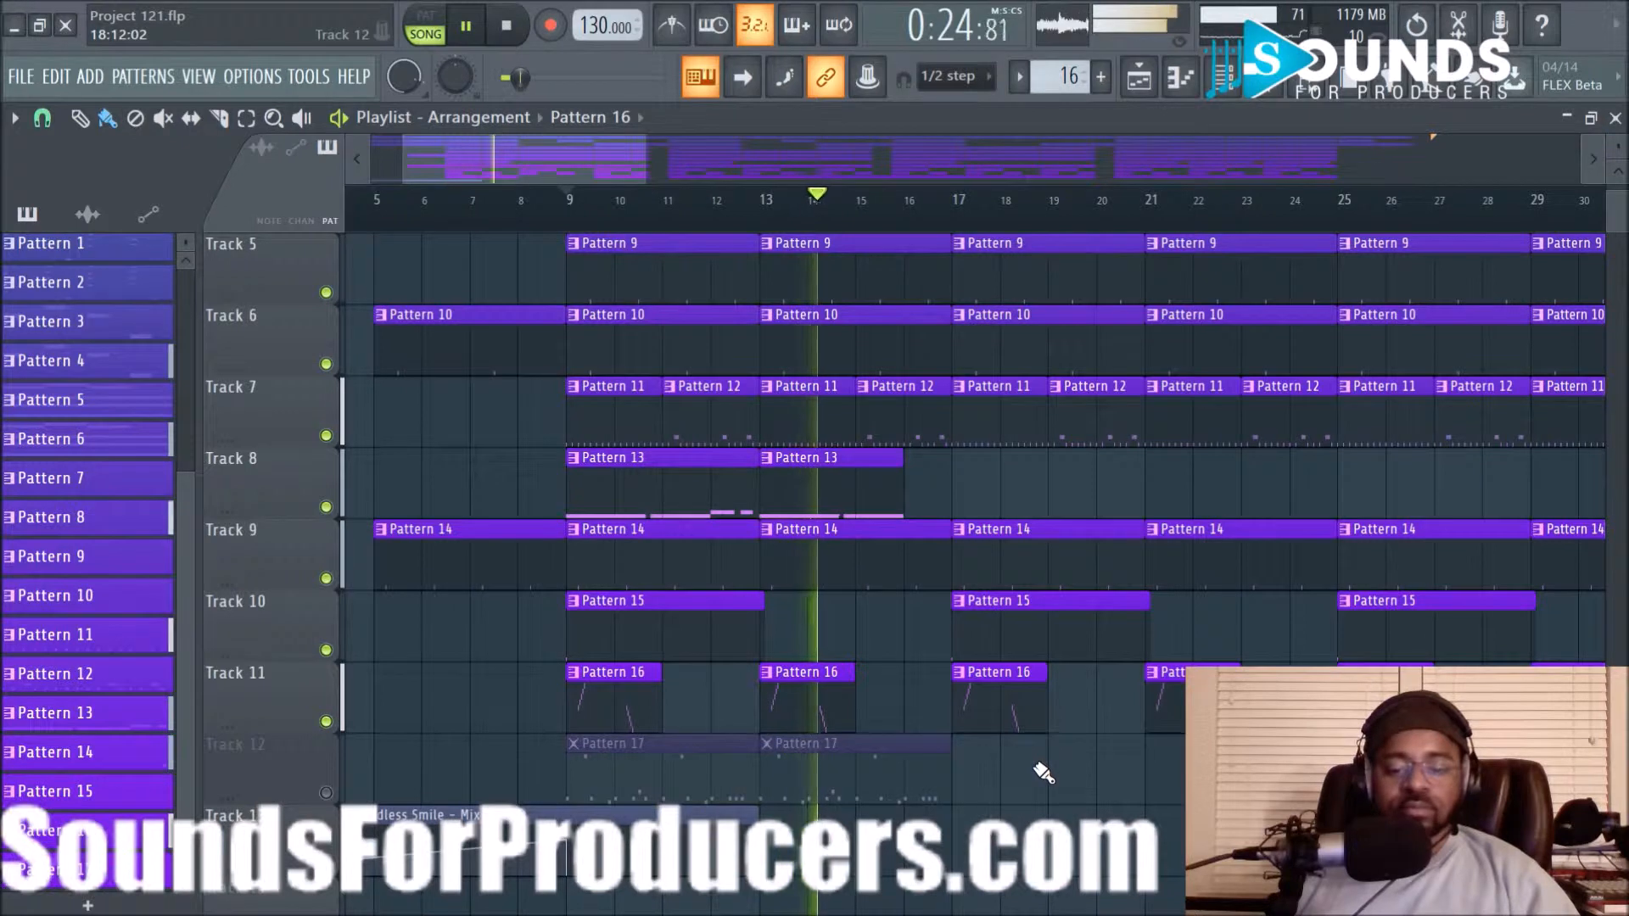
{"action": "key", "text": "space"}
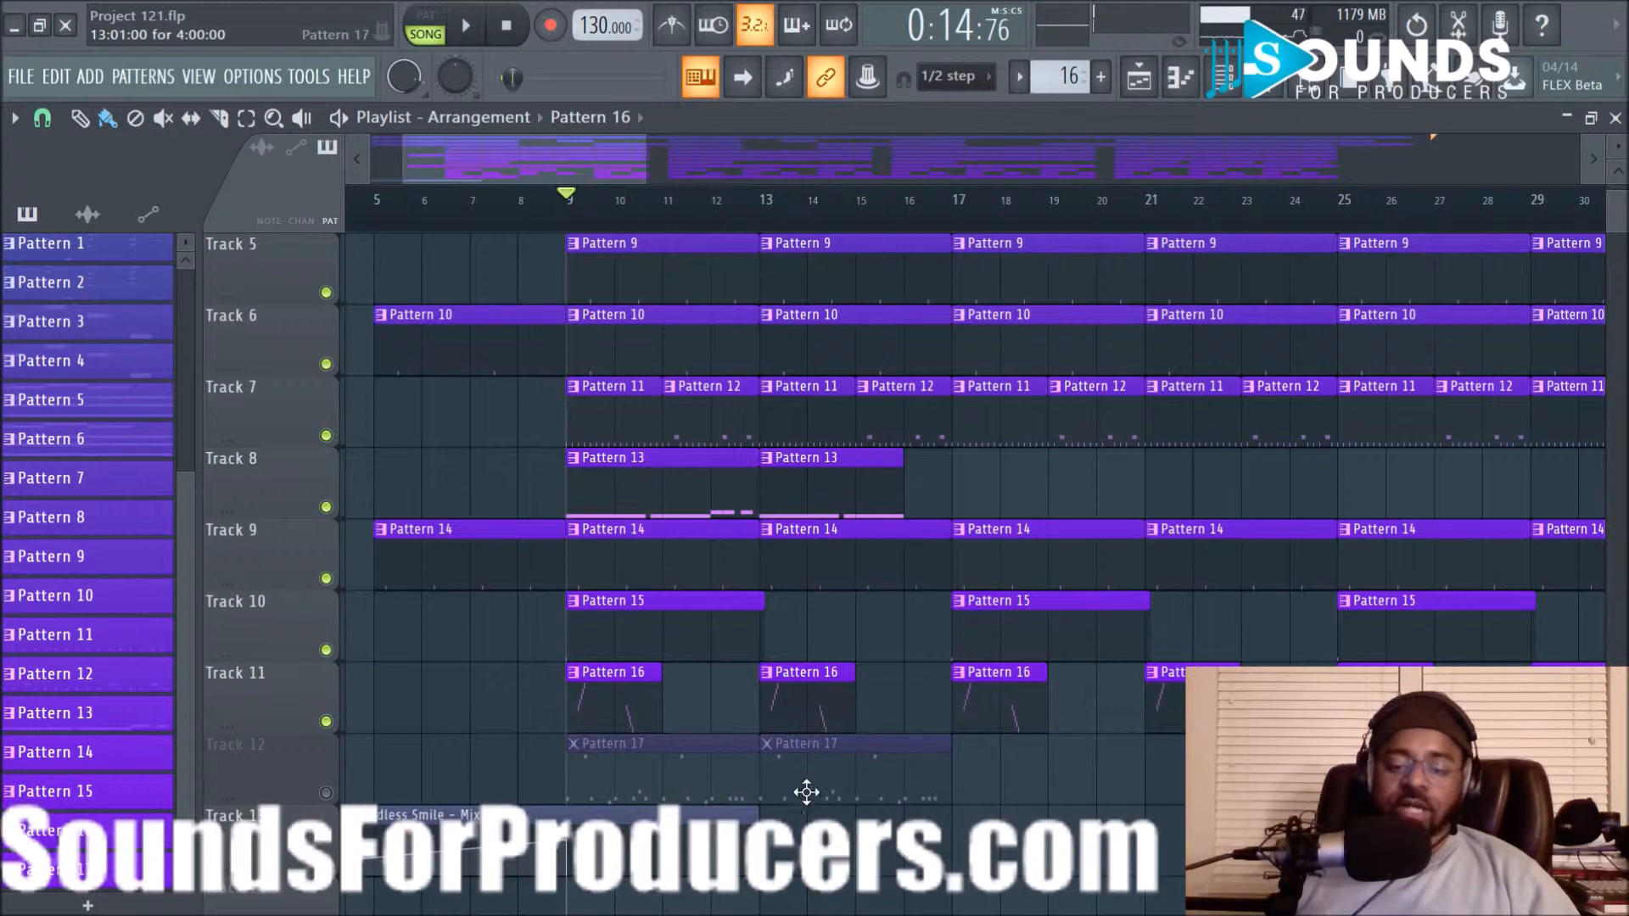
Unmute Track 12 with Pattern 17 and play all tracks together from bar 9, stopping at bar 17
{"action": "scroll", "coordinate": [842, 223], "scroll_direction": "up", "scroll_amount": 4}
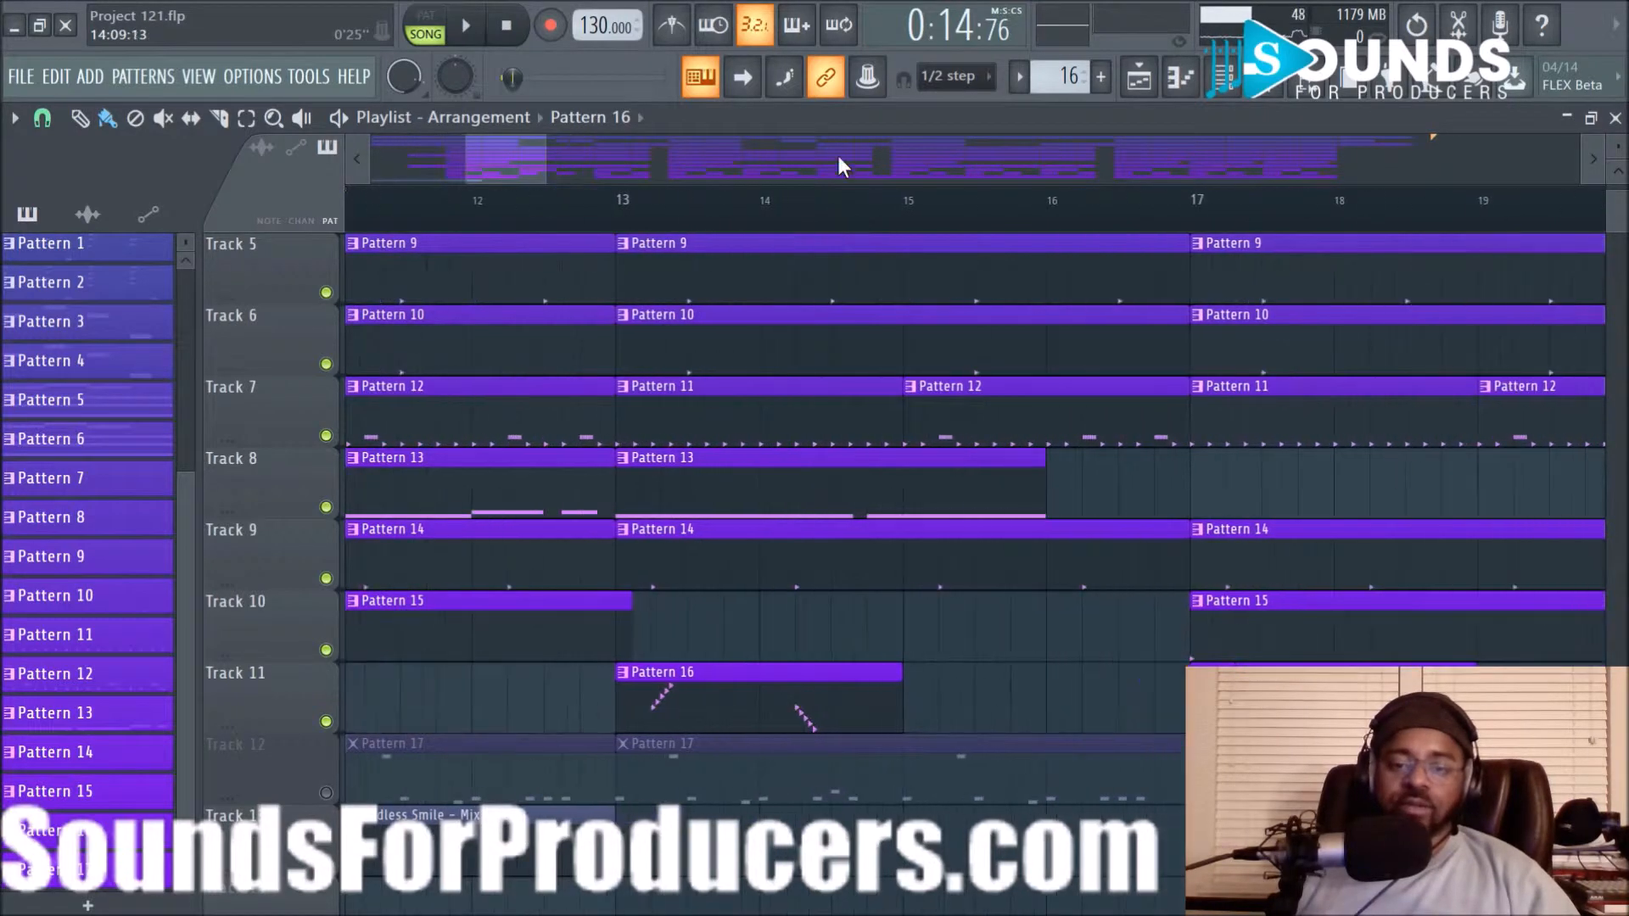
{"action": "left_click_drag", "start_coordinate": [543, 156], "coordinate": [475, 161]}
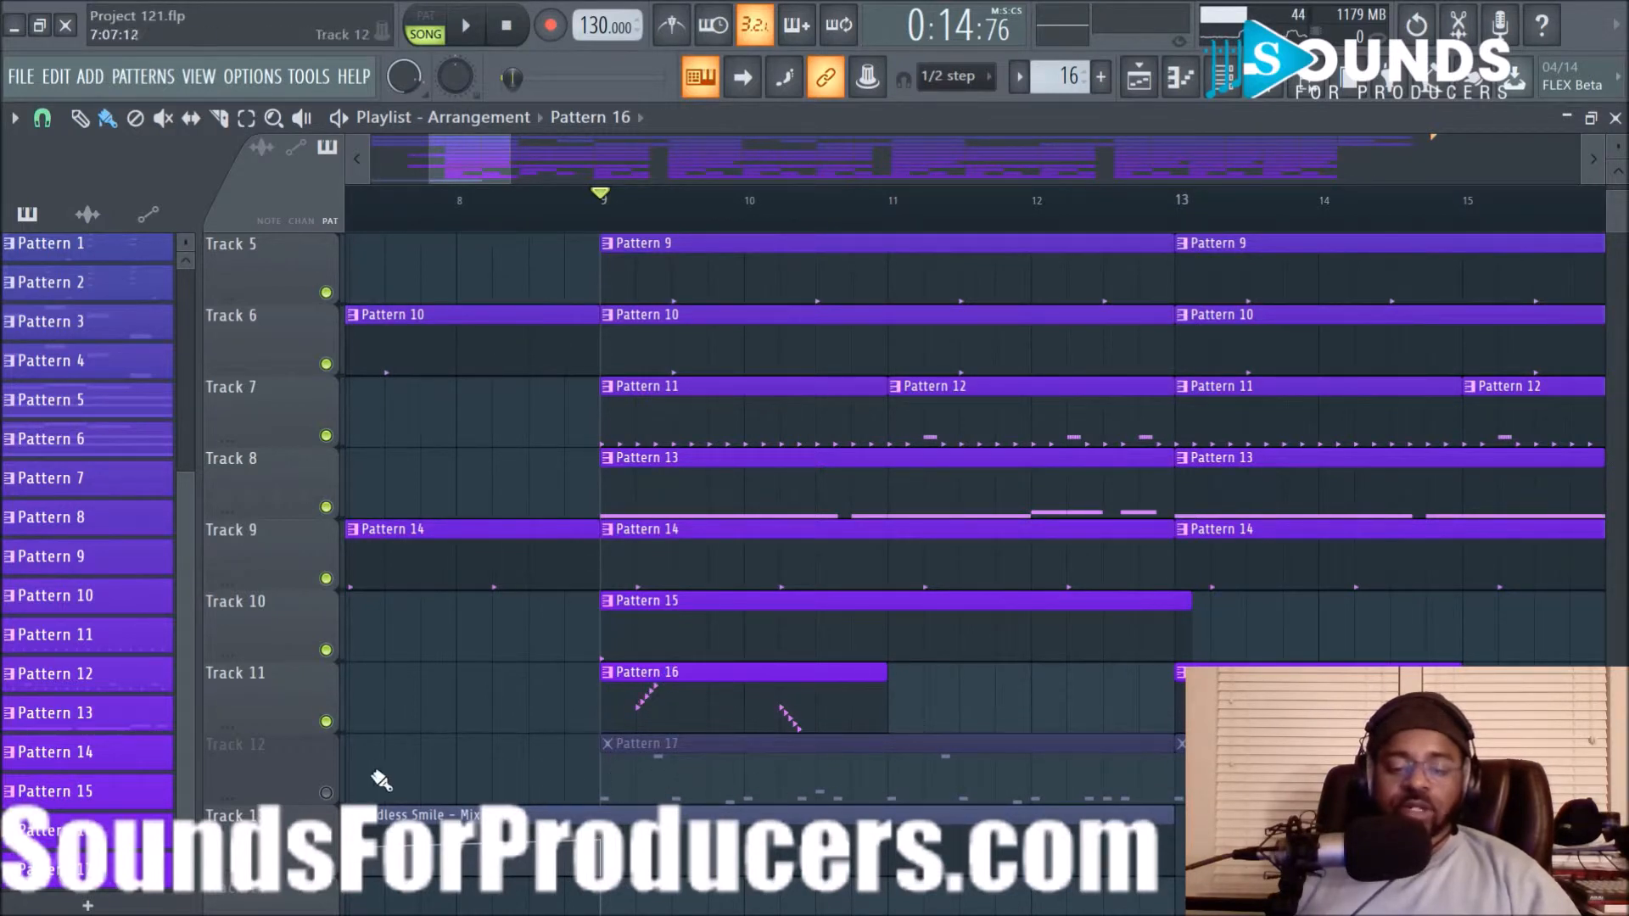
{"action": "left_click", "coordinate": [326, 793]}
{"action": "key", "text": "space"}
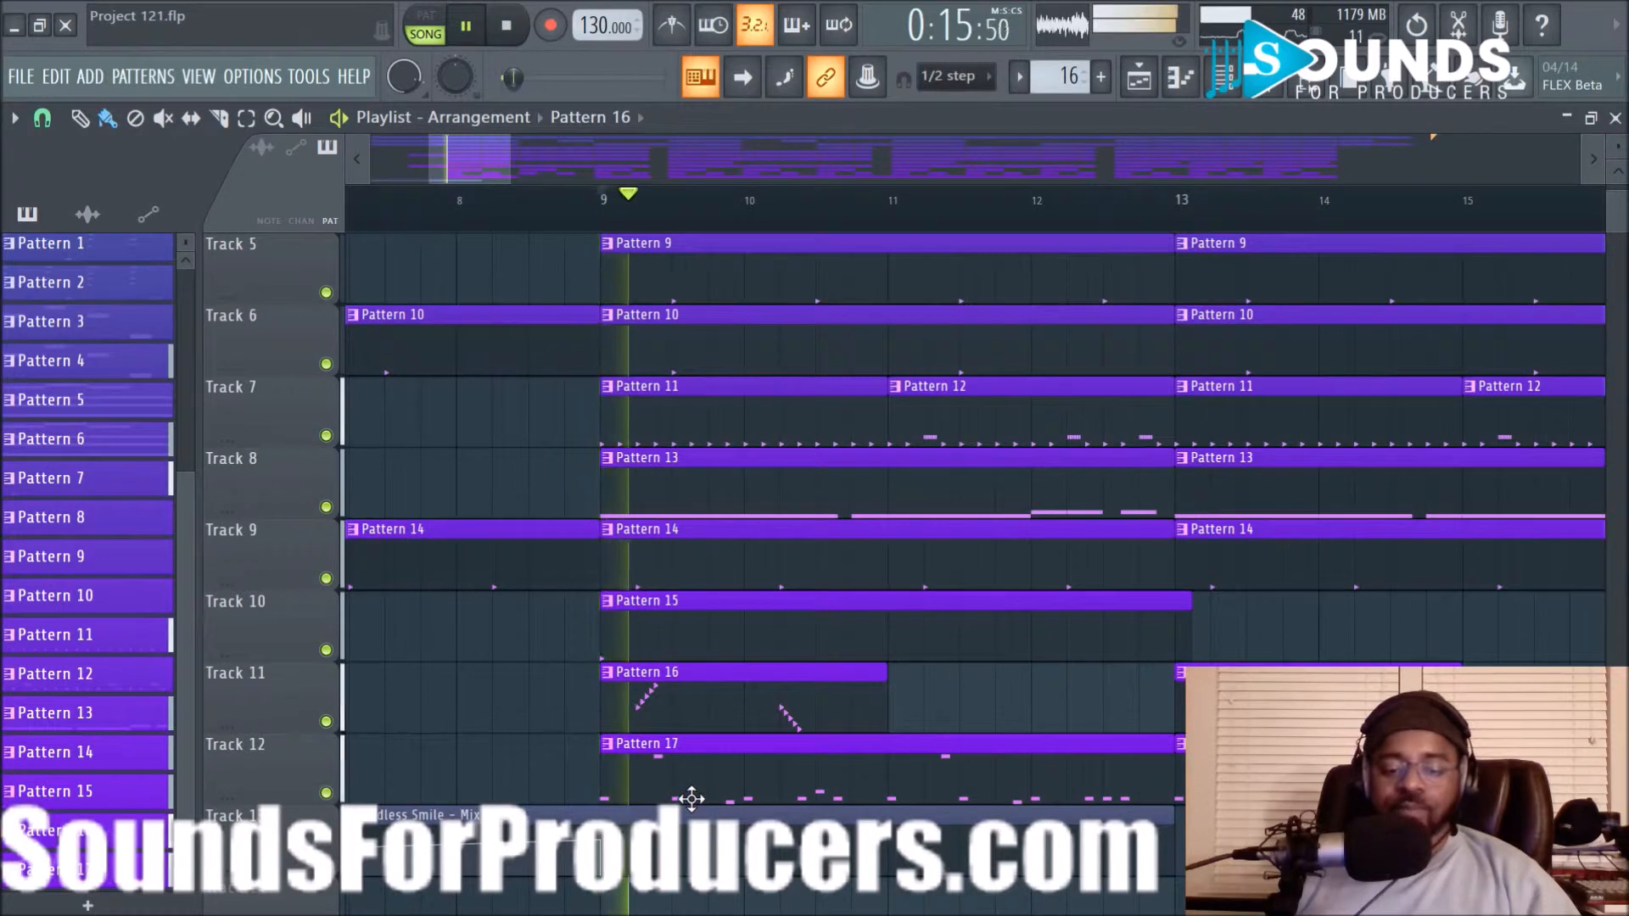
{"action": "scroll", "coordinate": [1056, 234], "scroll_direction": "down", "scroll_amount": 2}
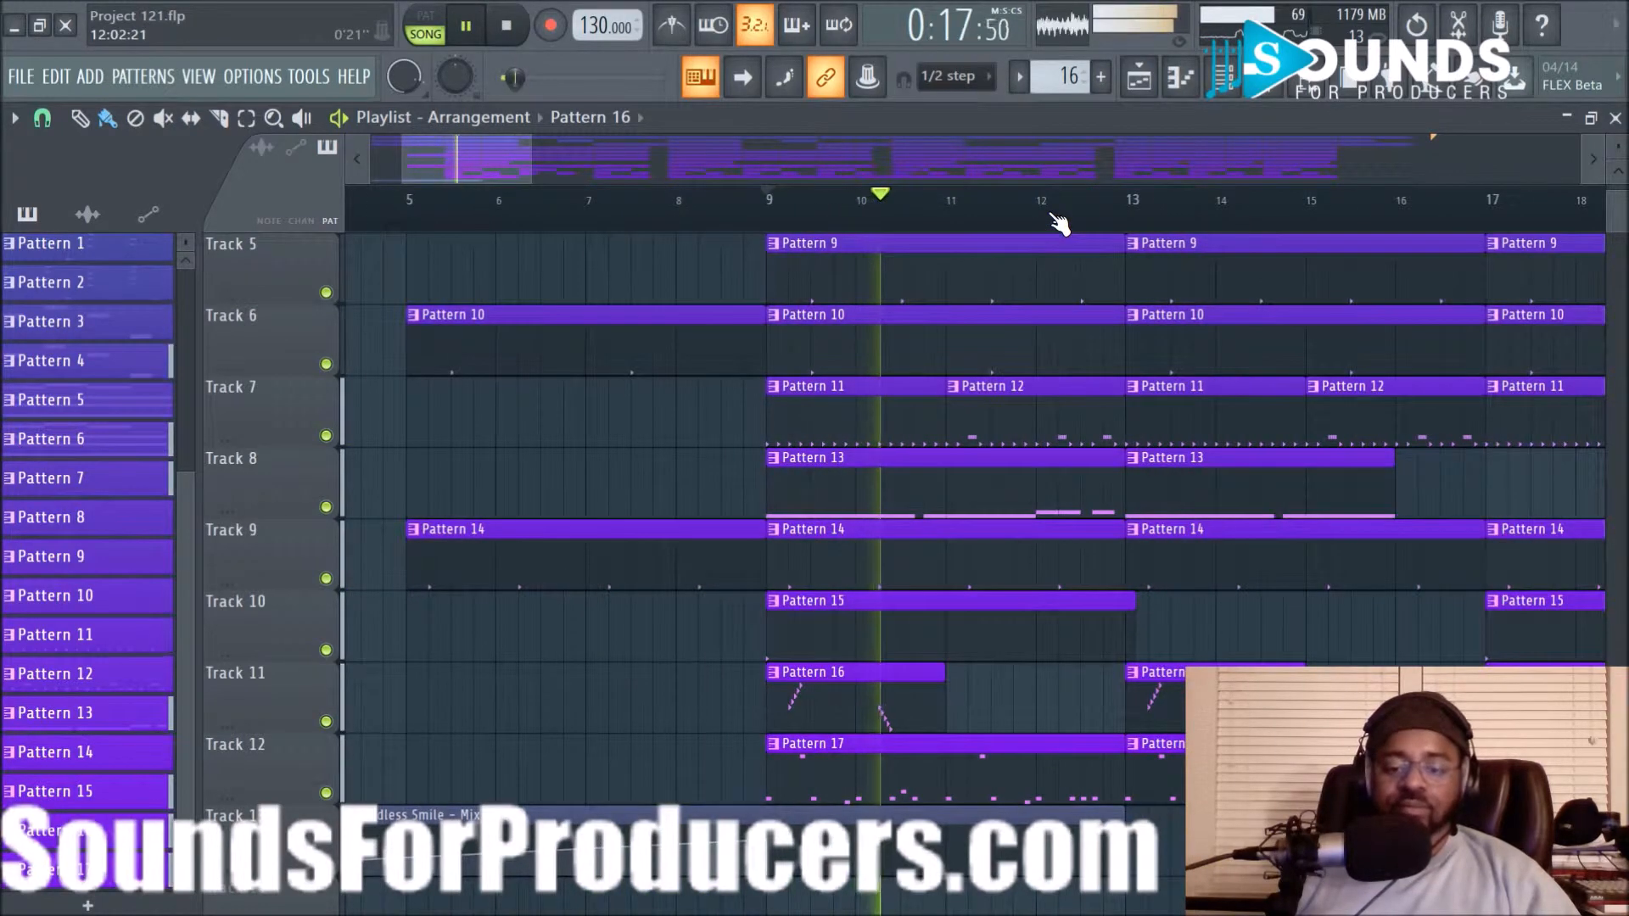
{"action": "left_click_drag", "start_coordinate": [501, 151], "coordinate": [517, 156]}
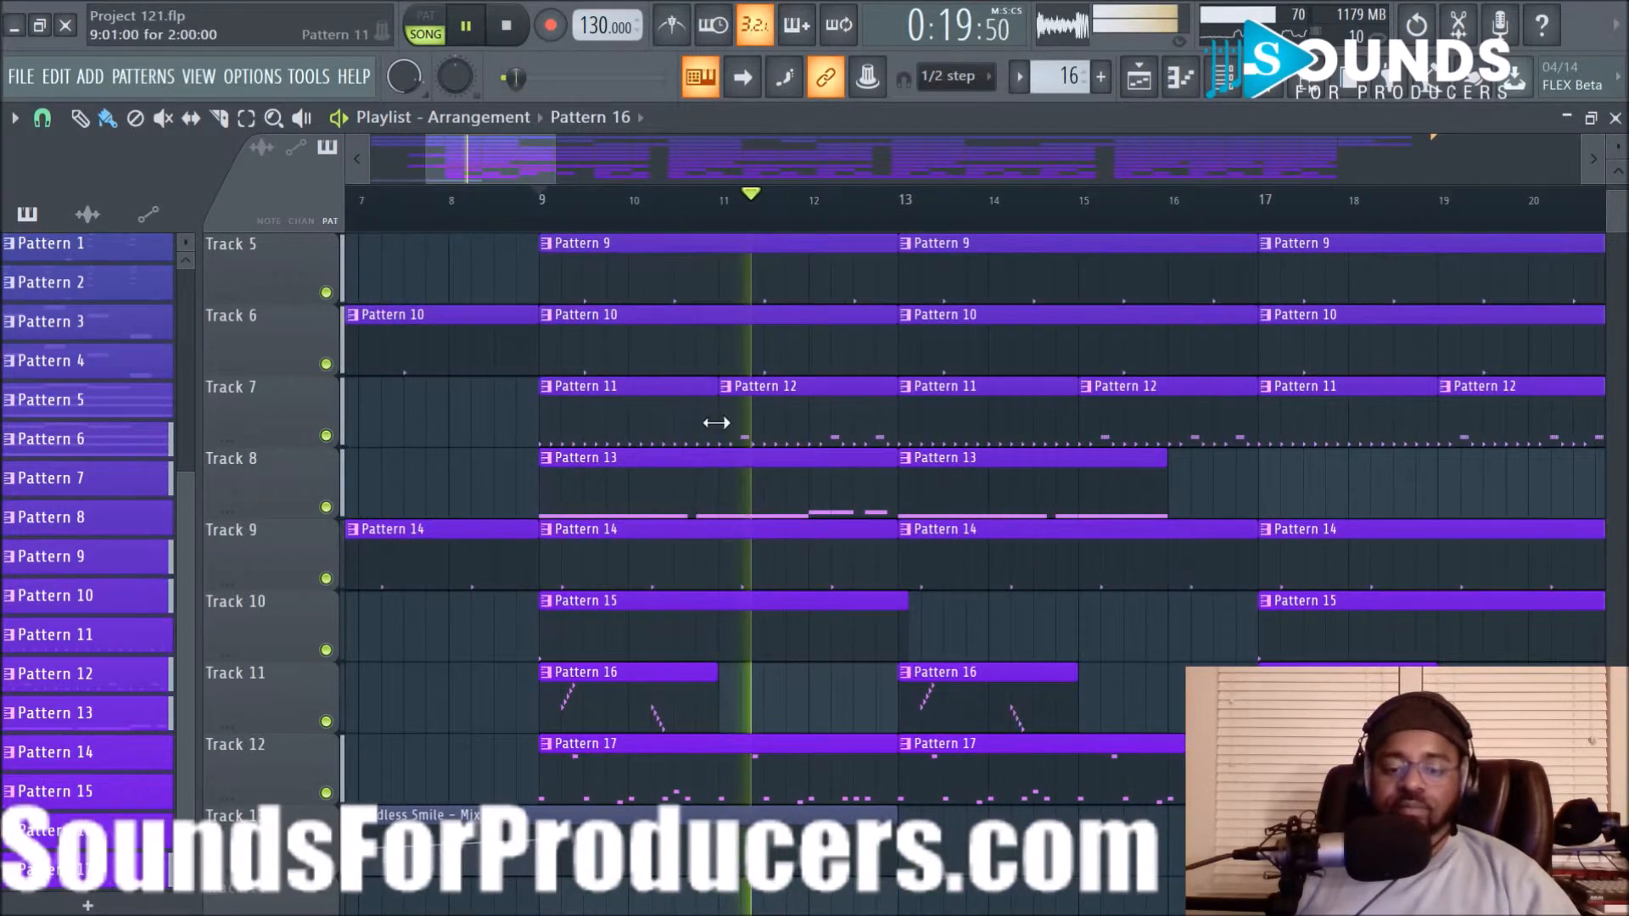
{"action": "left_click_drag", "start_coordinate": [465, 166], "coordinate": [519, 160]}
{"action": "scroll", "coordinate": [622, 224], "scroll_direction": "down", "scroll_amount": 3}
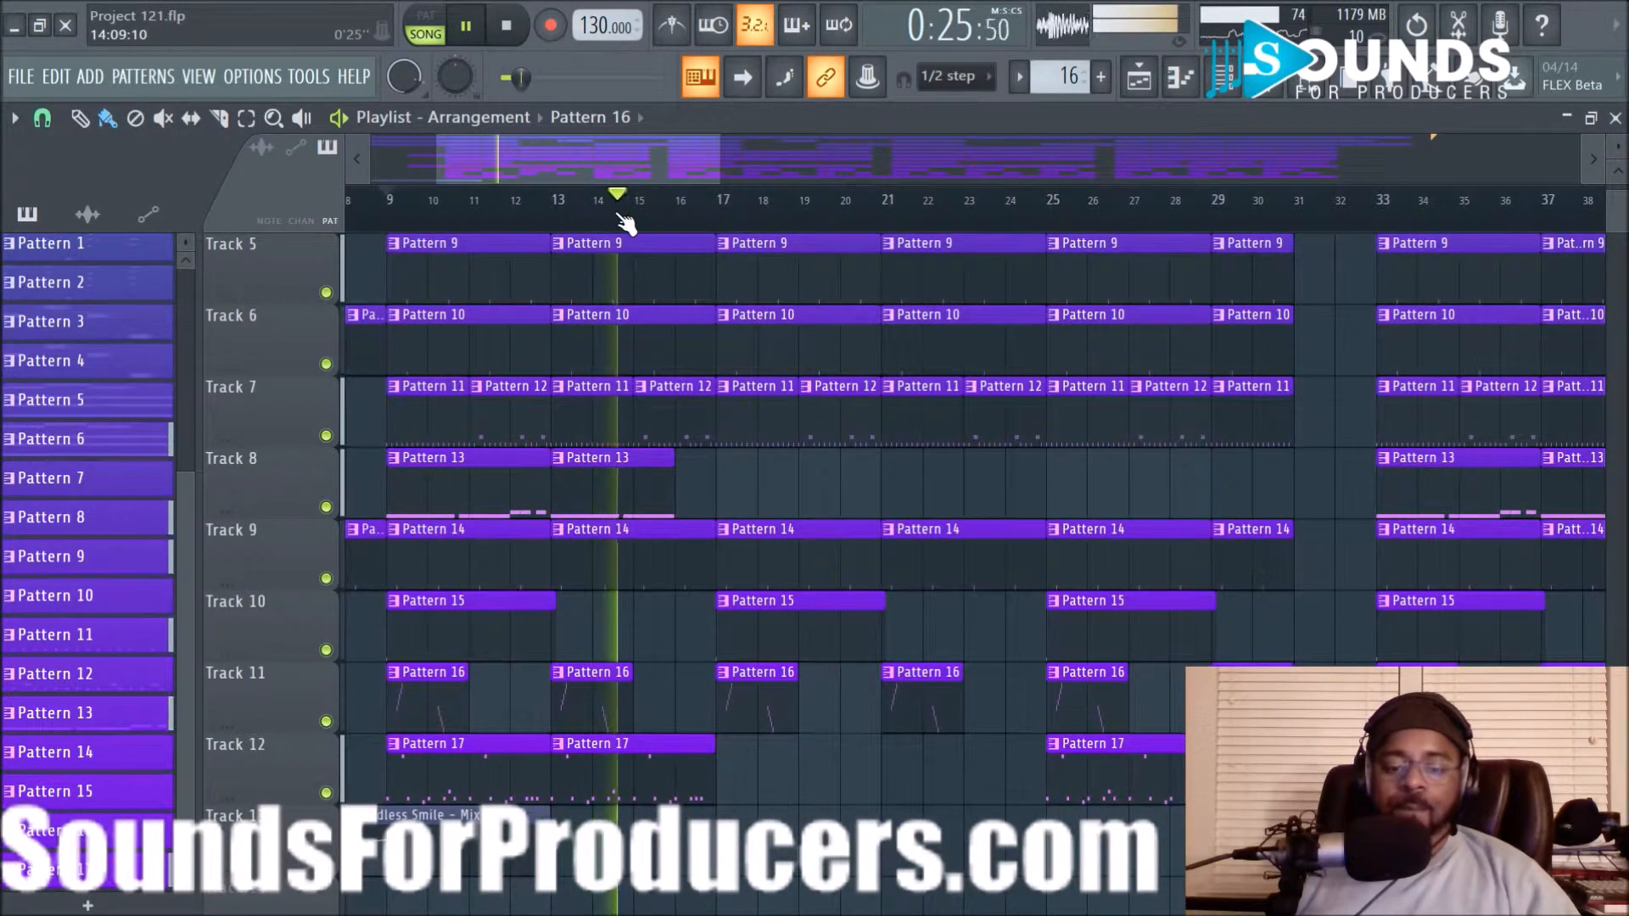
{"action": "scroll", "coordinate": [849, 364], "scroll_direction": "up", "scroll_amount": 4}
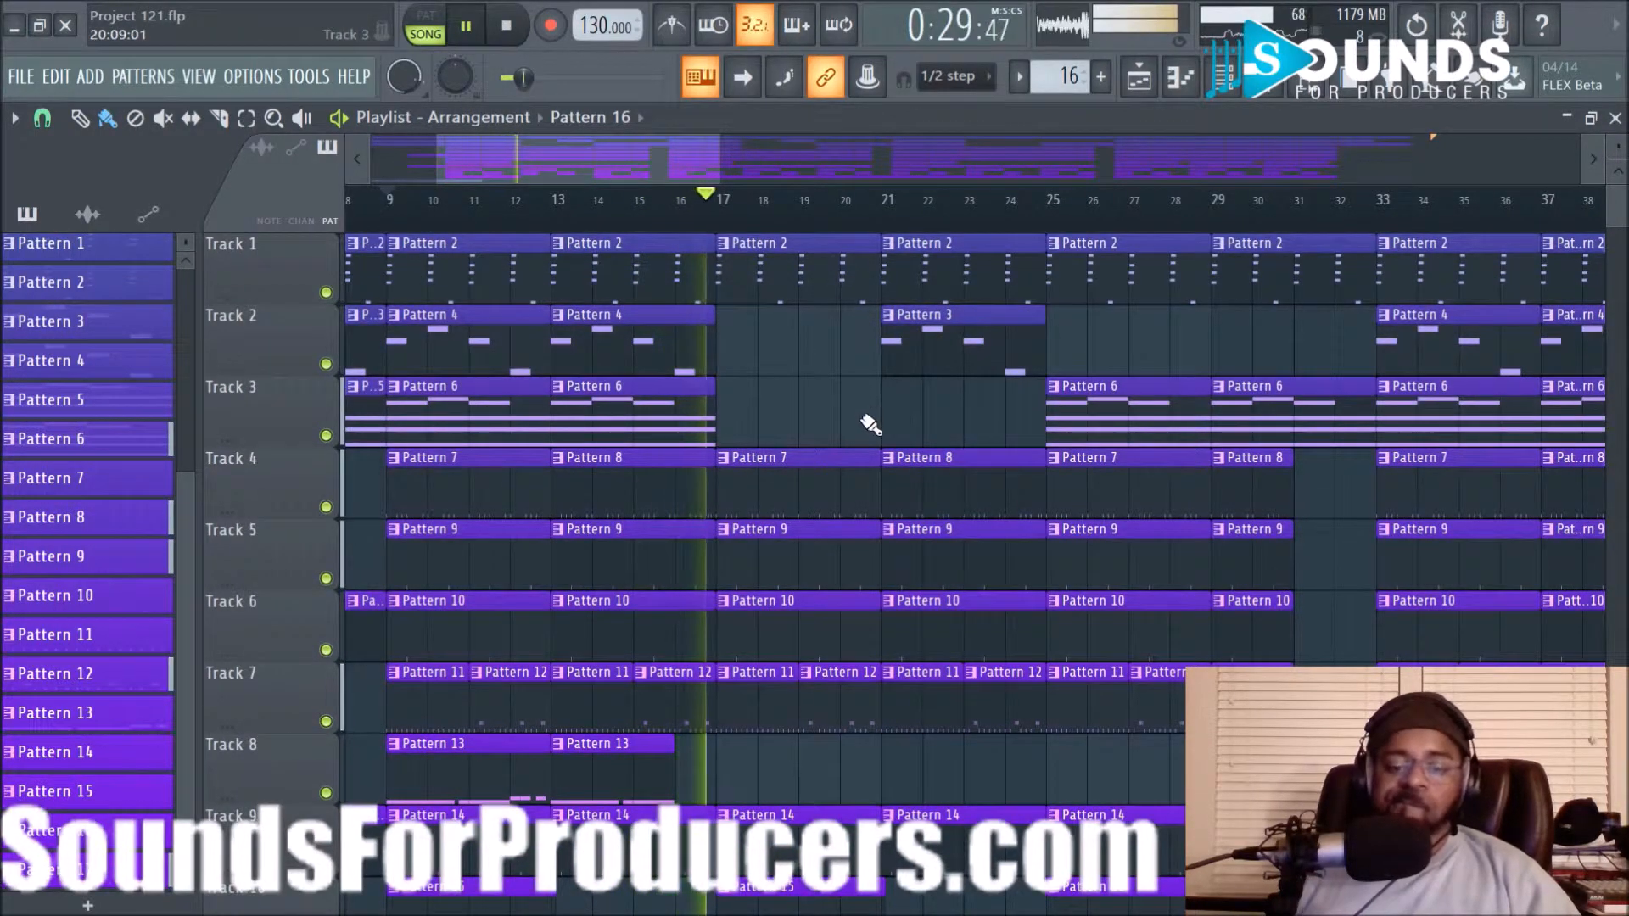
{"action": "scroll", "coordinate": [861, 424], "scroll_direction": "down", "scroll_amount": 3}
{"action": "key", "text": "space"}
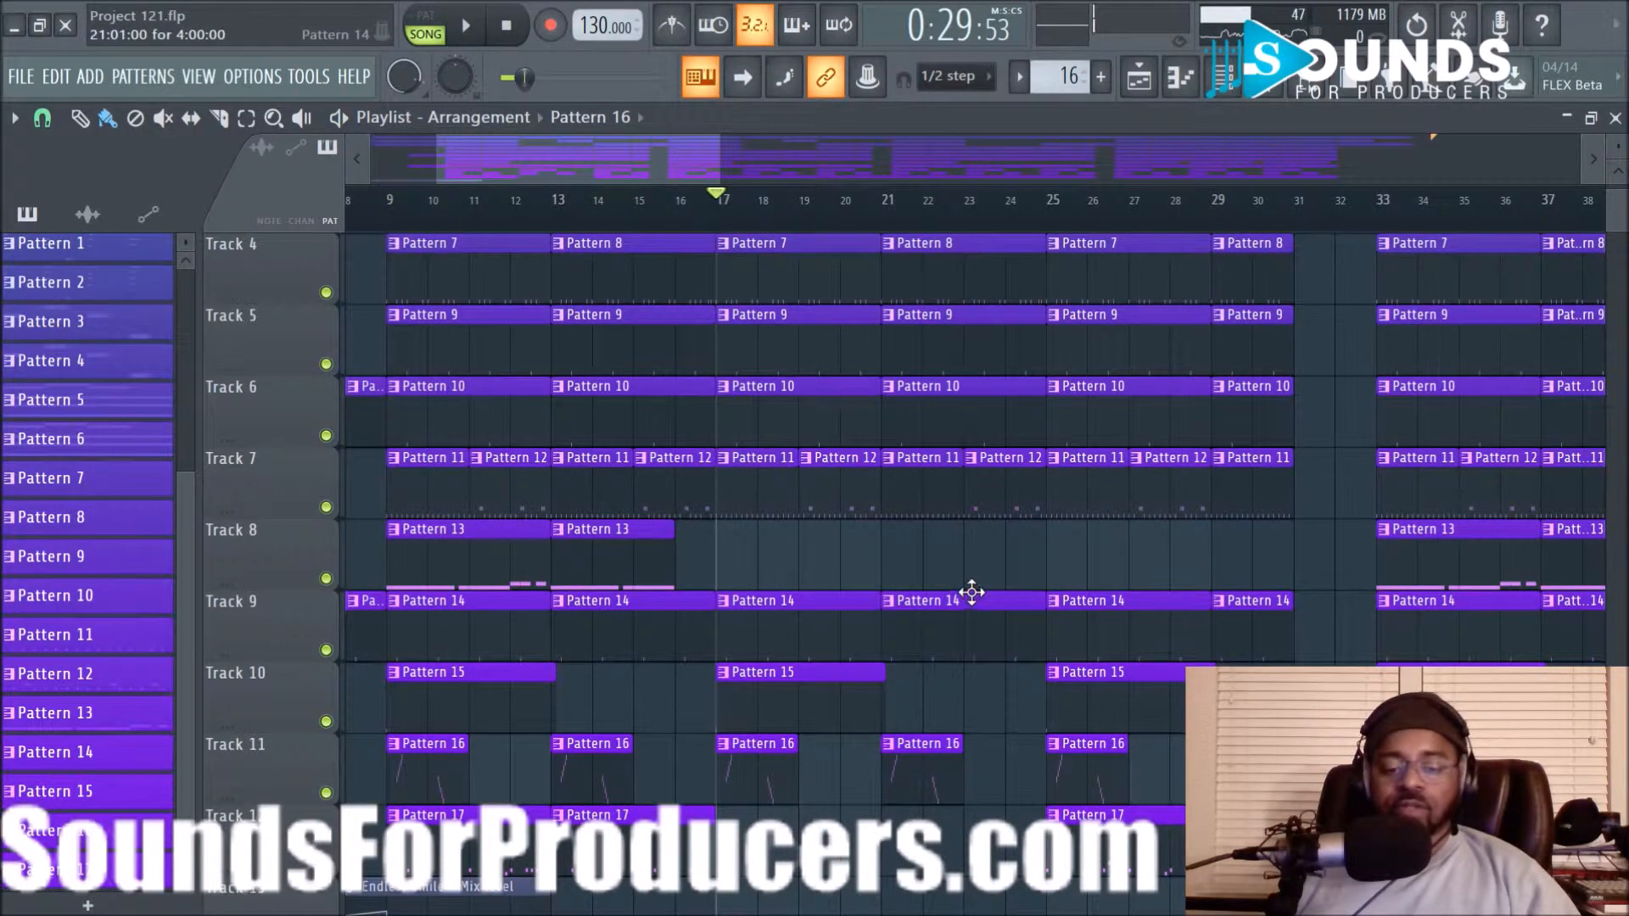
Open the 06 LEX 808 sampler from the channel rack and show its miscellaneous settings with the root note keyboard
{"action": "scroll", "coordinate": [967, 589], "scroll_direction": "down", "scroll_amount": 3}
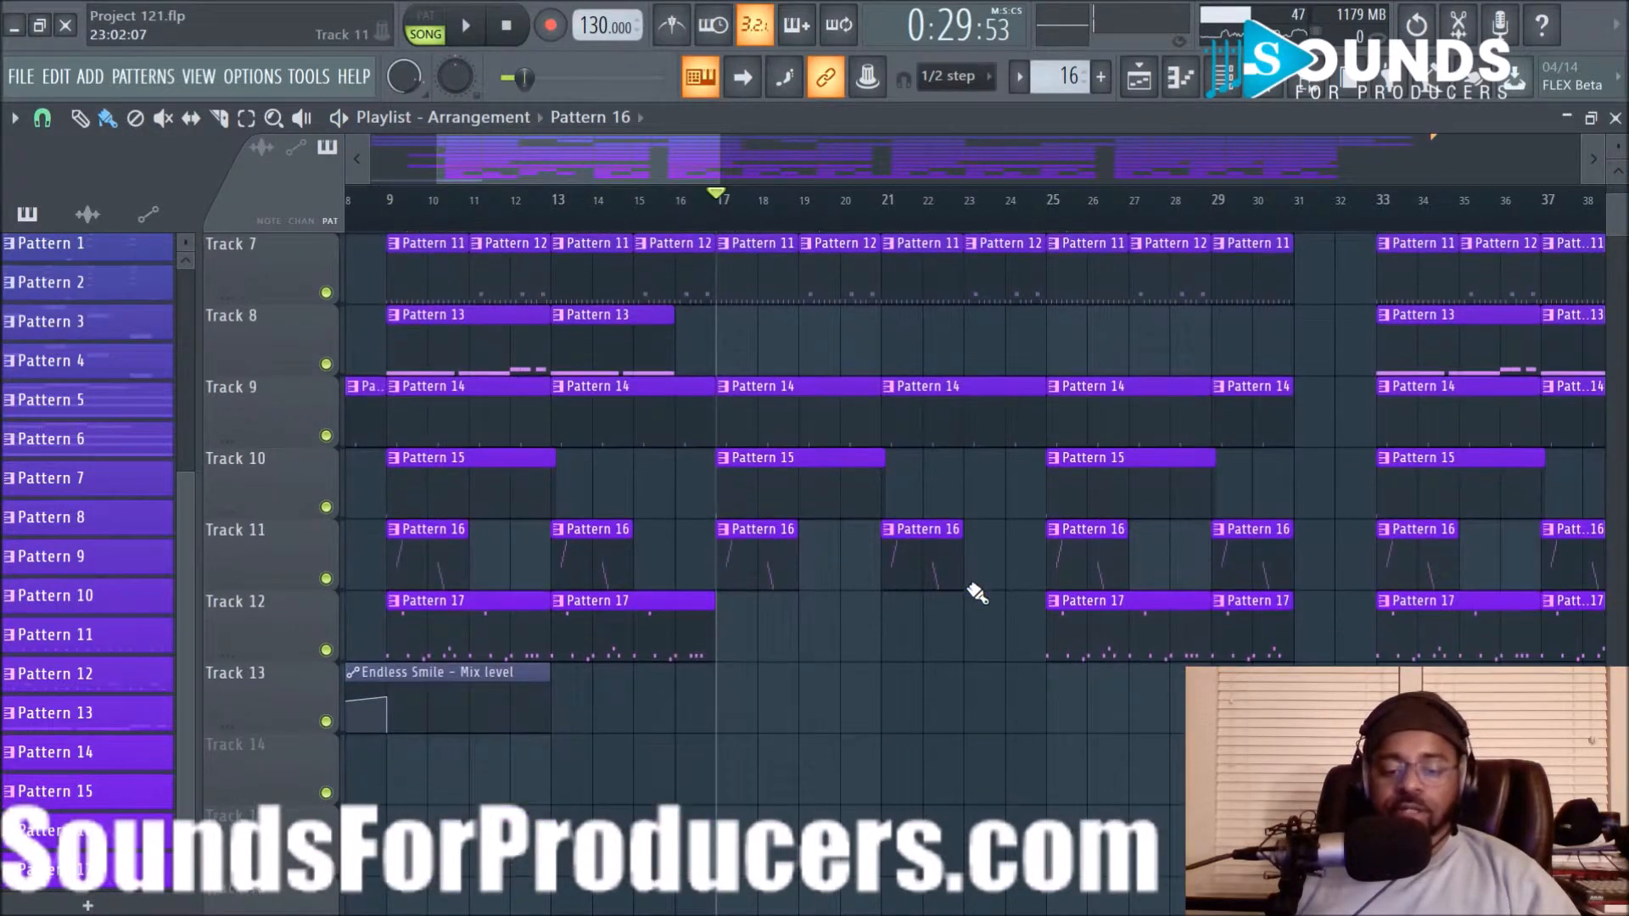
{"action": "left_click", "coordinate": [1224, 84]}
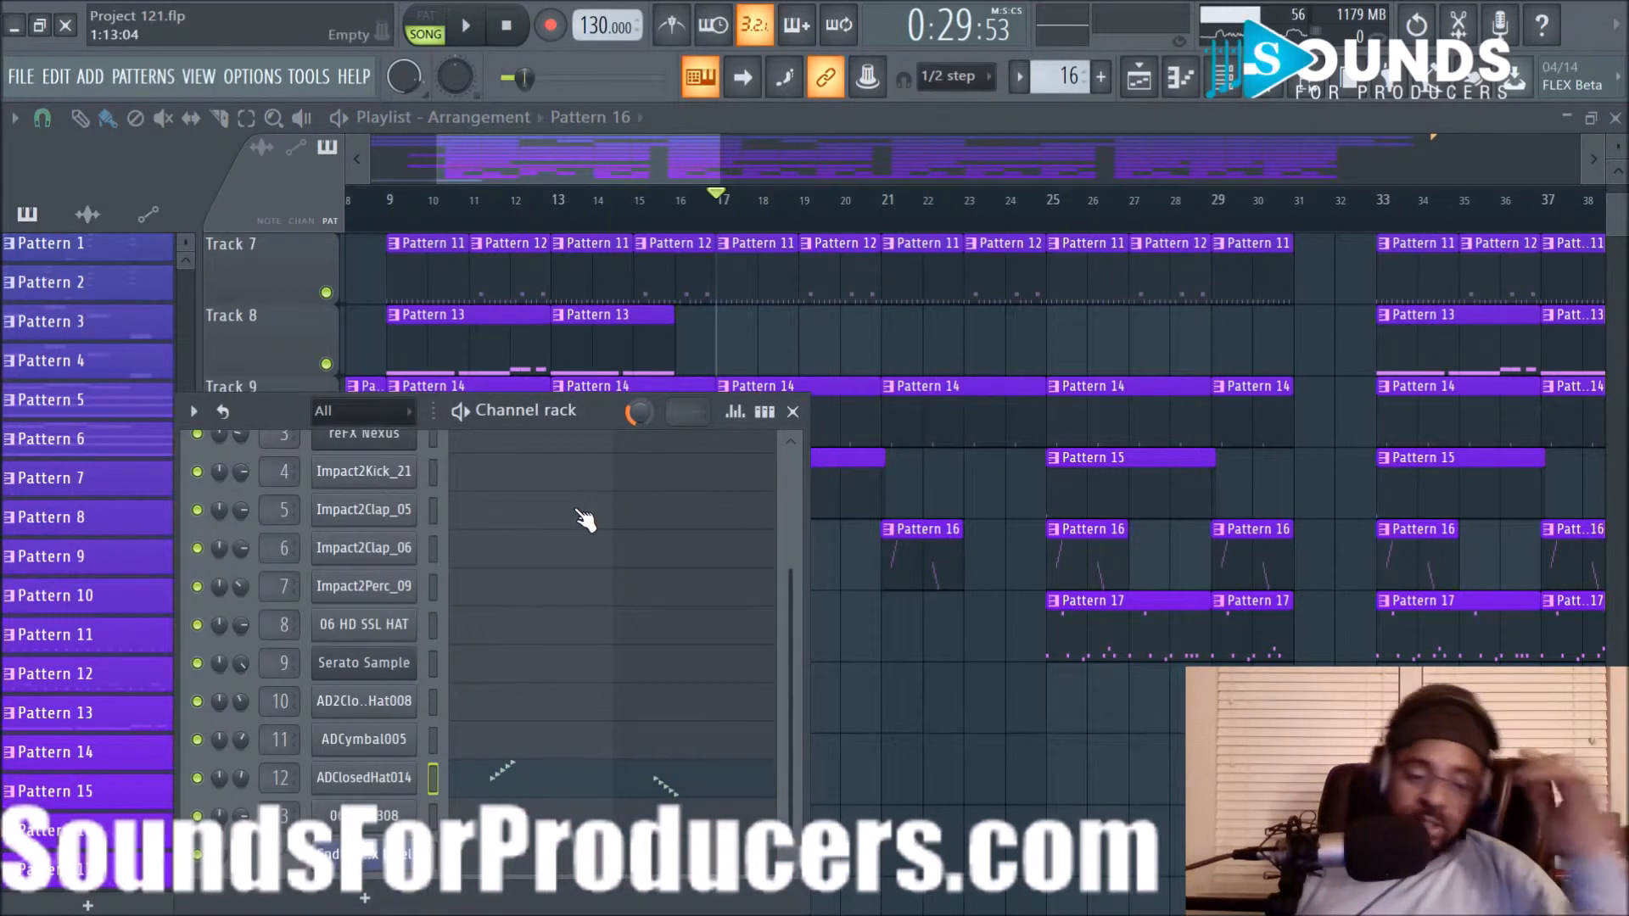
{"action": "left_click", "coordinate": [399, 813]}
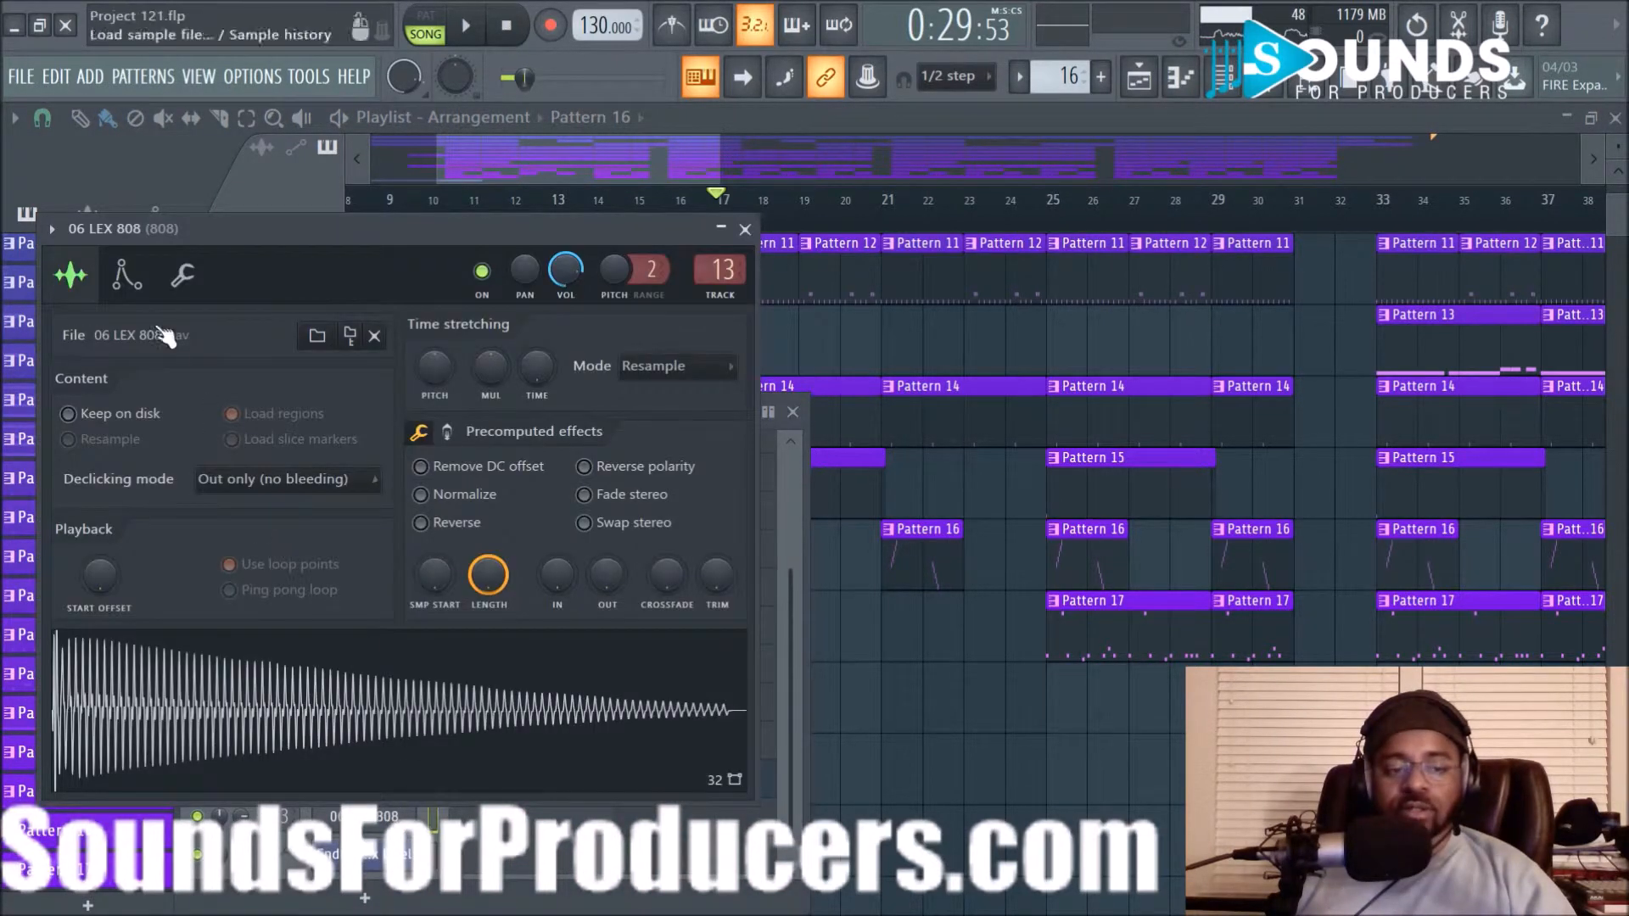
{"action": "left_click", "coordinate": [183, 274]}
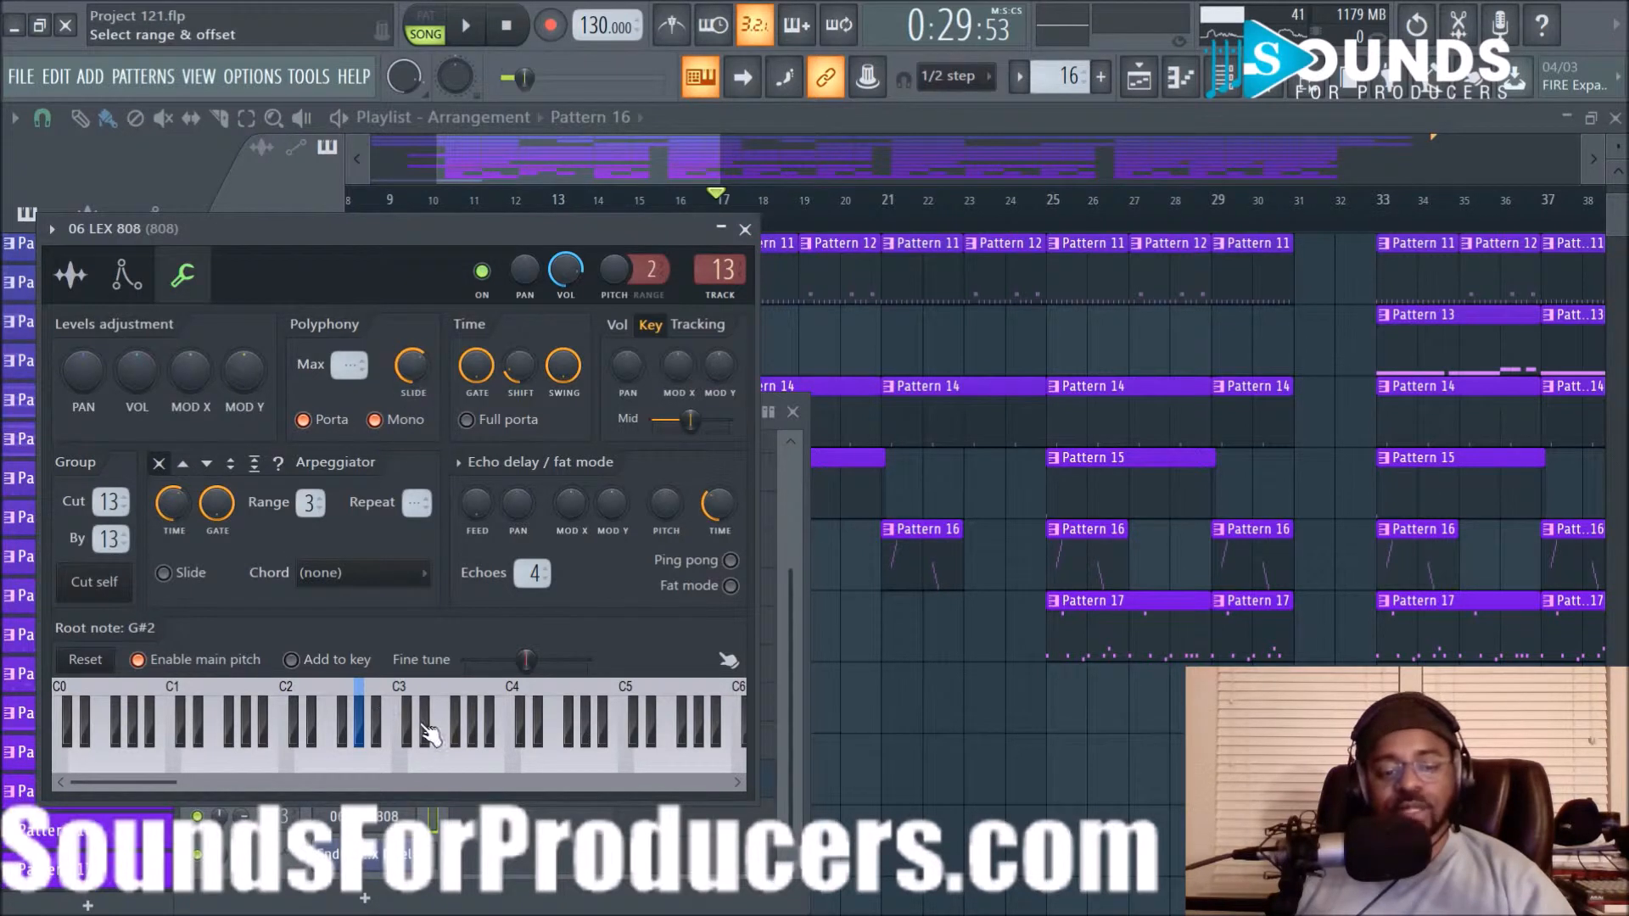
Audition the 06 LEX 808 sample at several low and high pitches on its keyboard, and return to the playlist
{"action": "left_click", "coordinate": [373, 757]}
{"action": "left_click", "coordinate": [448, 754]}
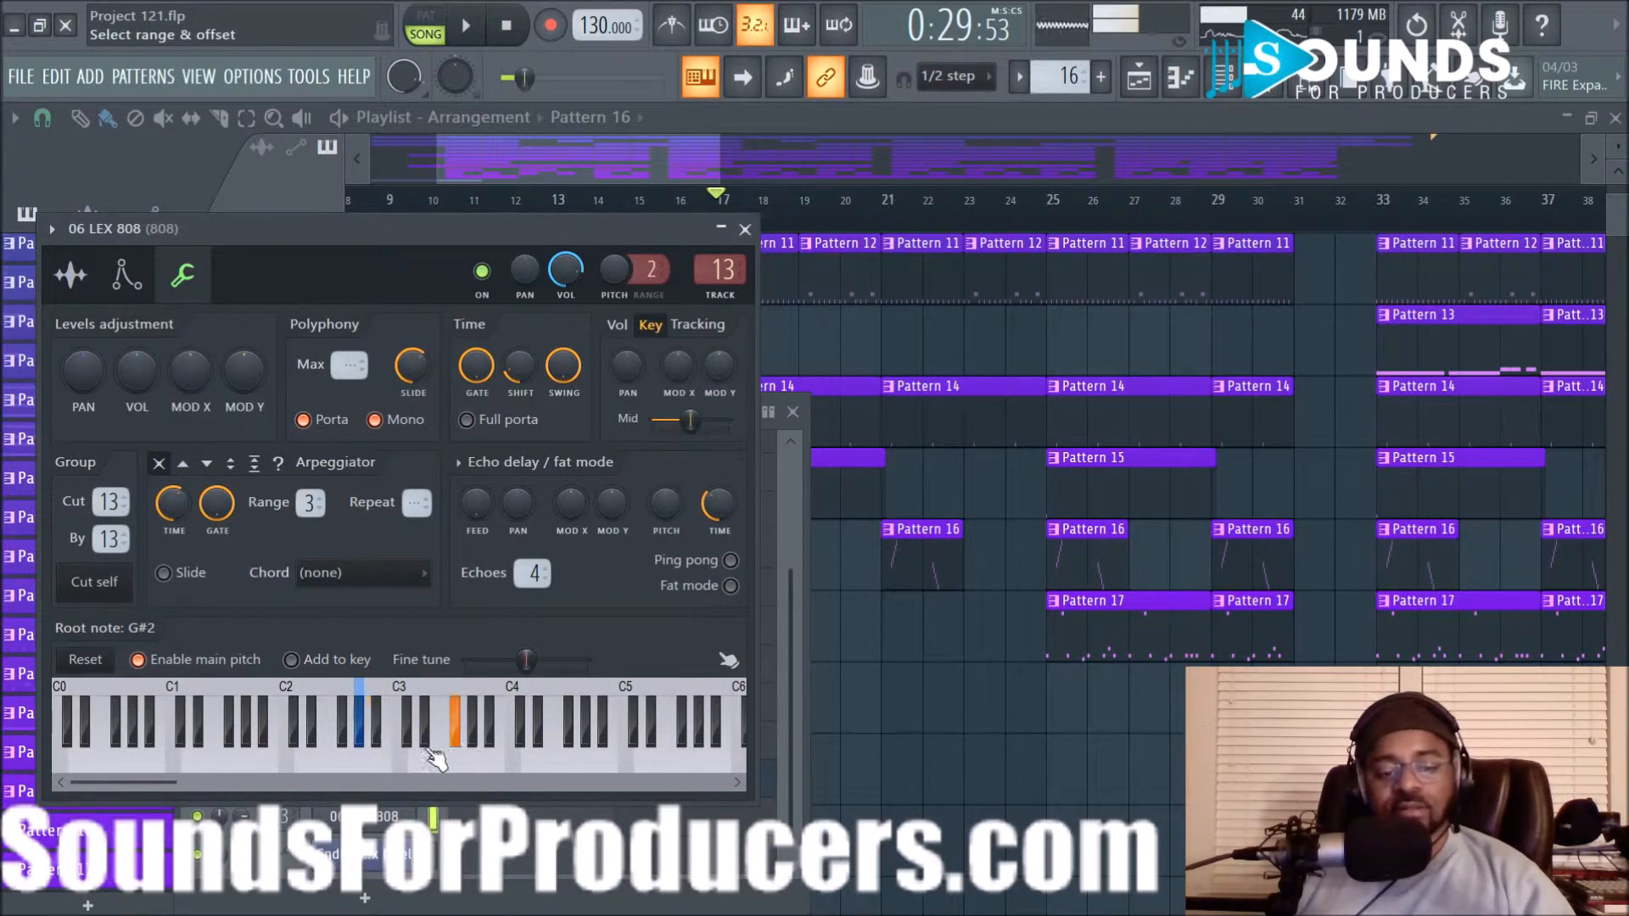
{"action": "left_click", "coordinate": [370, 758]}
{"action": "left_click", "coordinate": [449, 758]}
{"action": "left_click", "coordinate": [303, 758]}
{"action": "left_click", "coordinate": [221, 755]}
{"action": "left_click", "coordinate": [415, 766]}
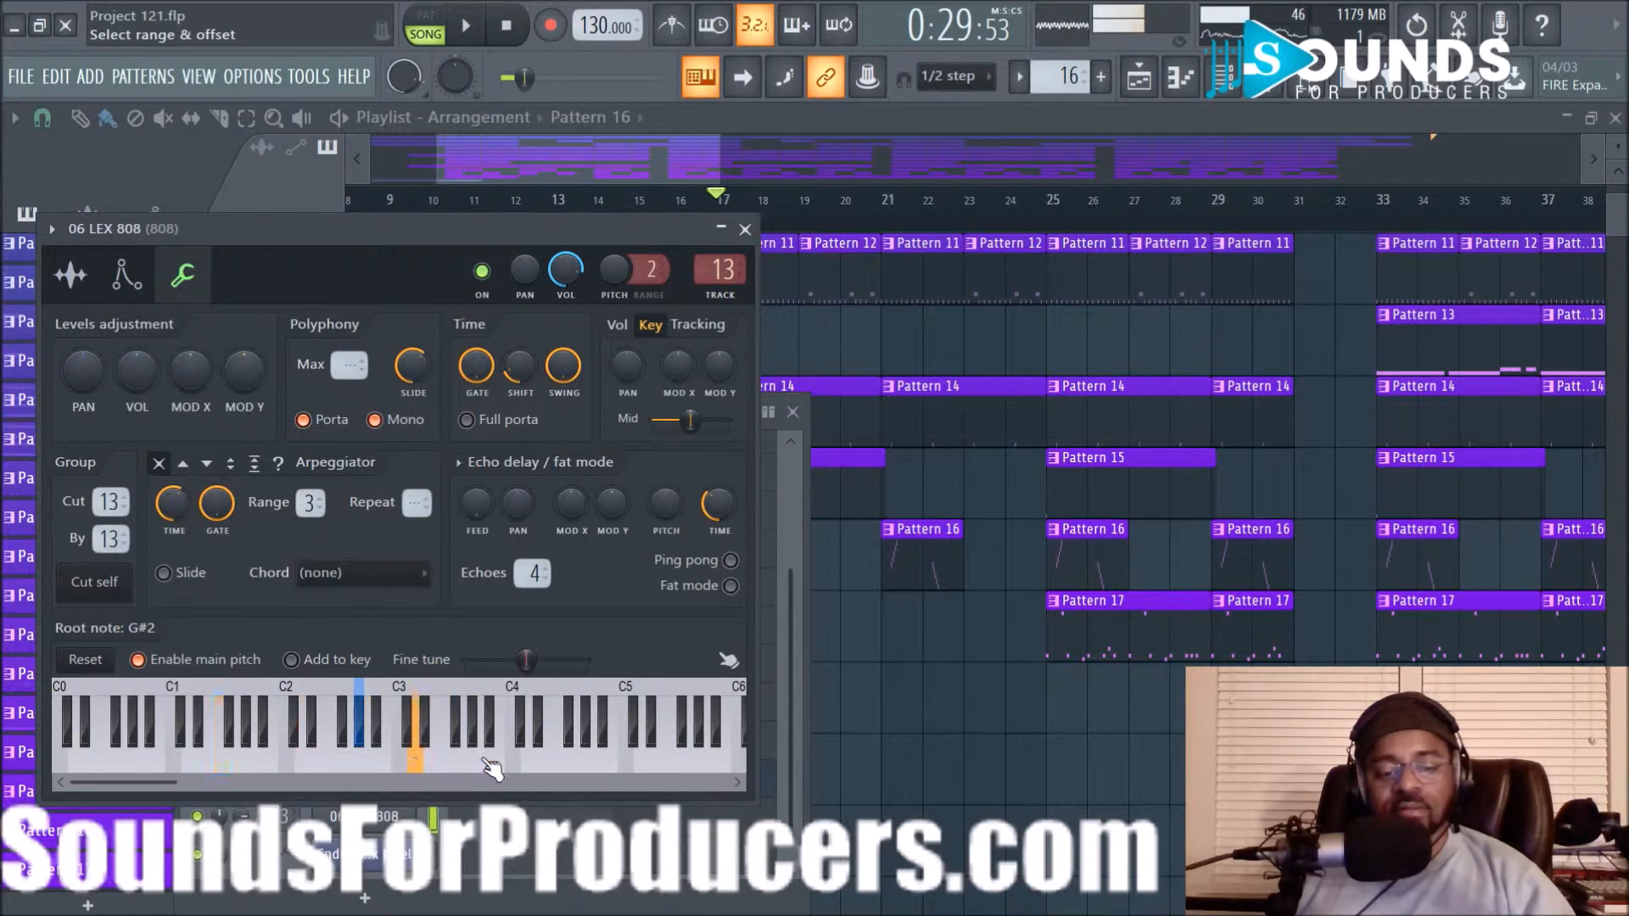
{"action": "left_click", "coordinate": [520, 764]}
{"action": "left_click", "coordinate": [745, 229]}
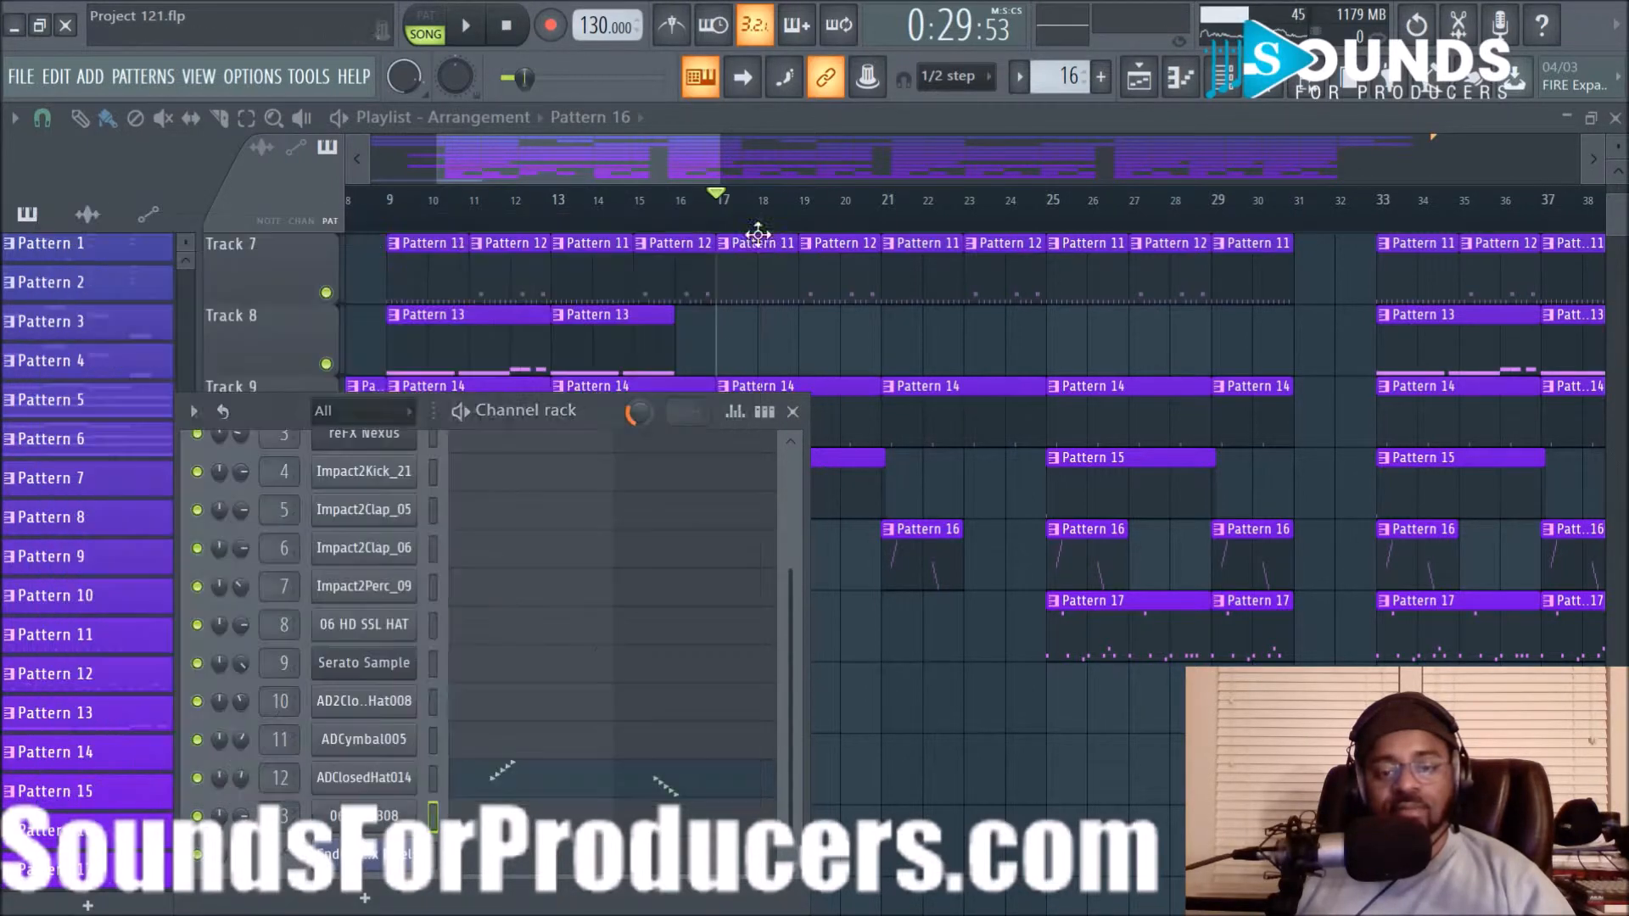
{"action": "left_click", "coordinate": [794, 412]}
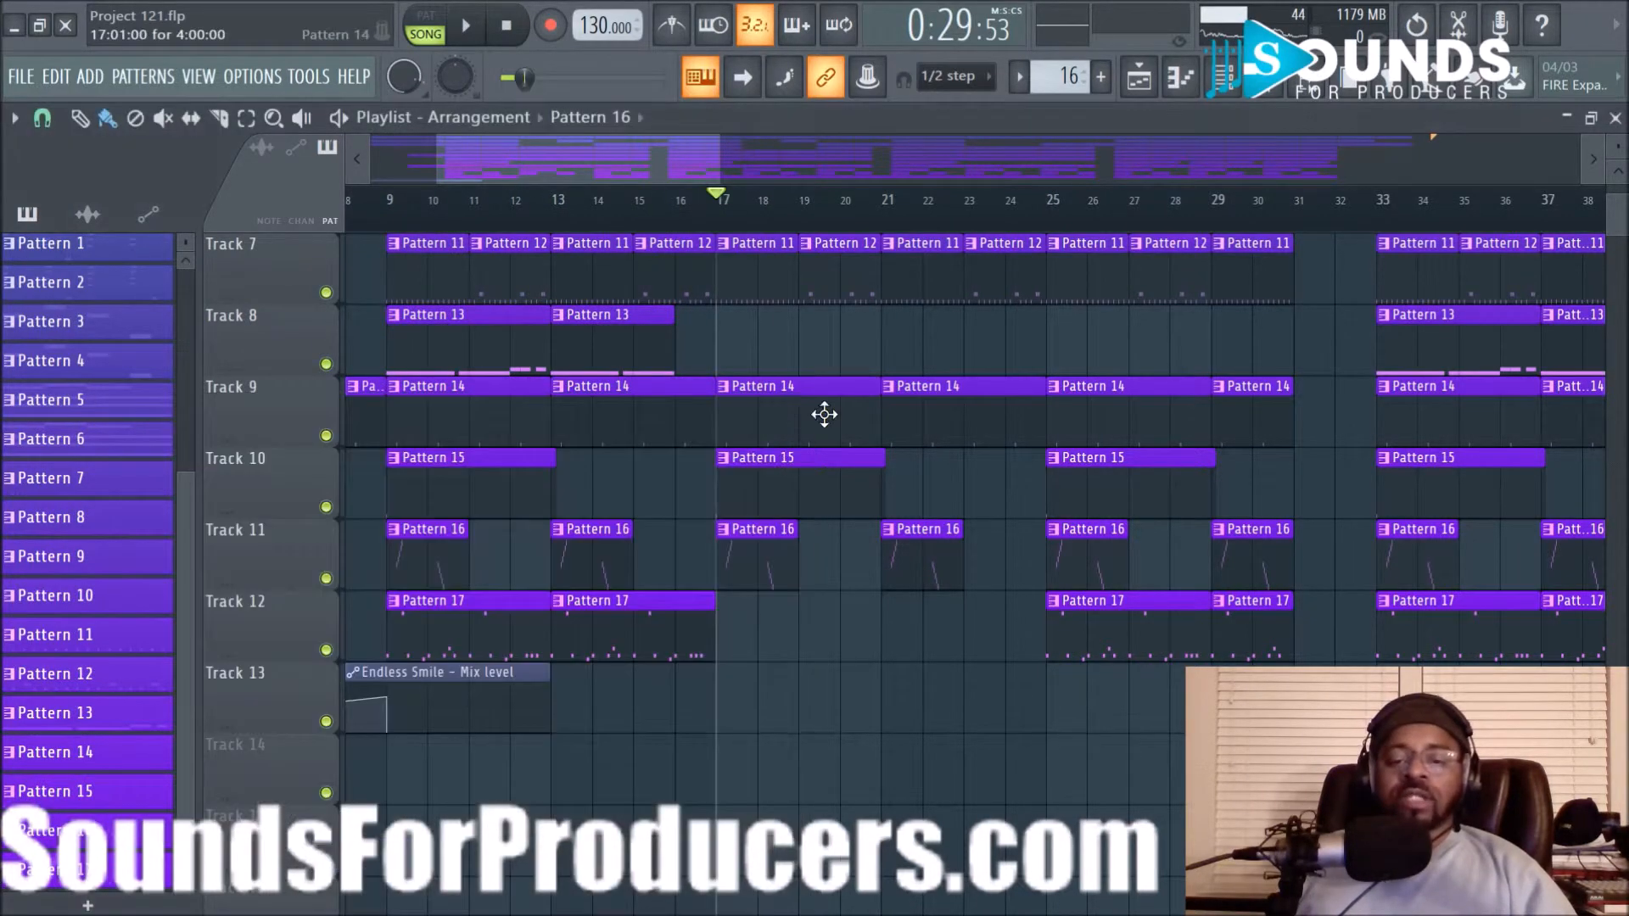
Examine which patterns drop out and come back across all tracks of the arrangement from bar 17 onward
{"action": "scroll", "coordinate": [852, 404], "scroll_direction": "up", "scroll_amount": 4}
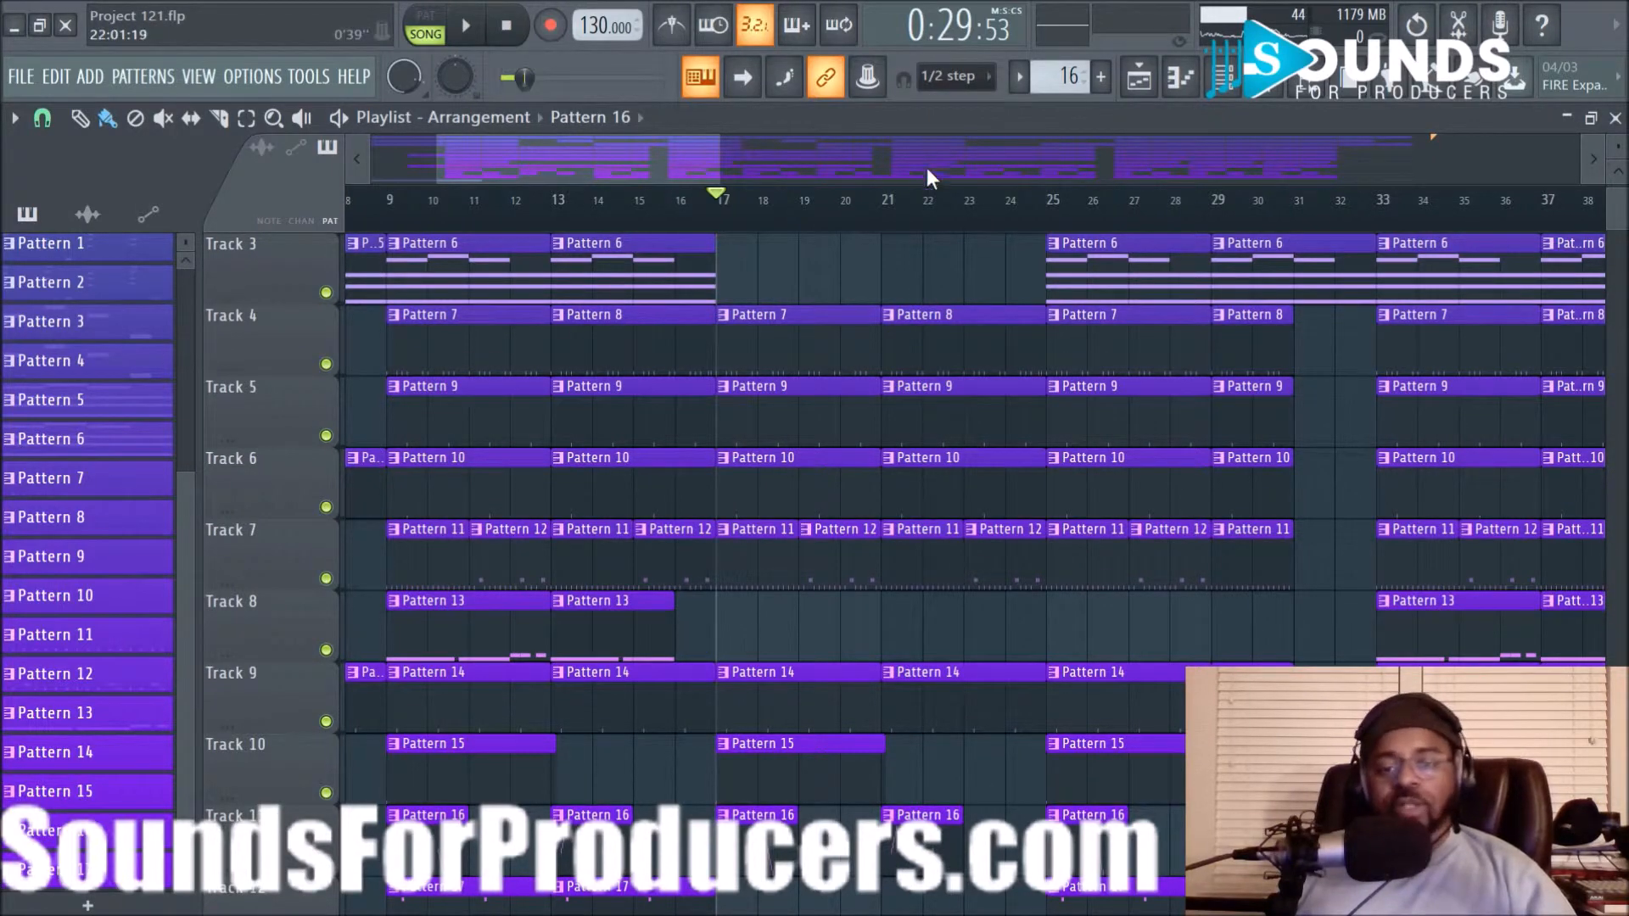
{"action": "scroll", "coordinate": [933, 270], "scroll_direction": "up", "scroll_amount": 2}
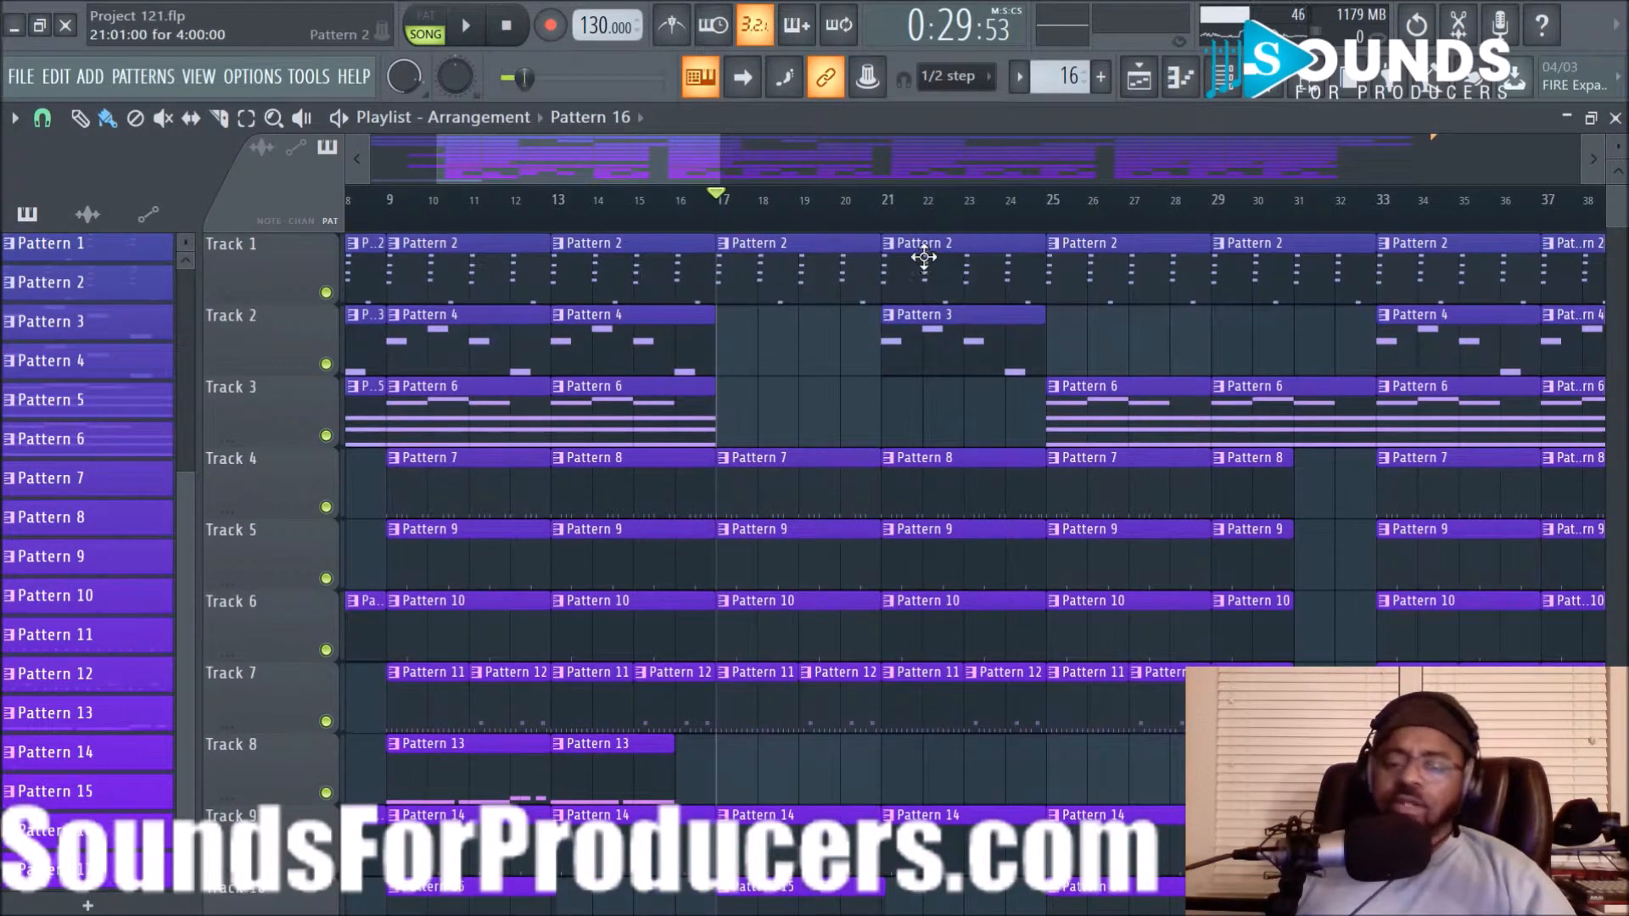
{"action": "scroll", "coordinate": [932, 240], "scroll_direction": "down", "scroll_amount": 2}
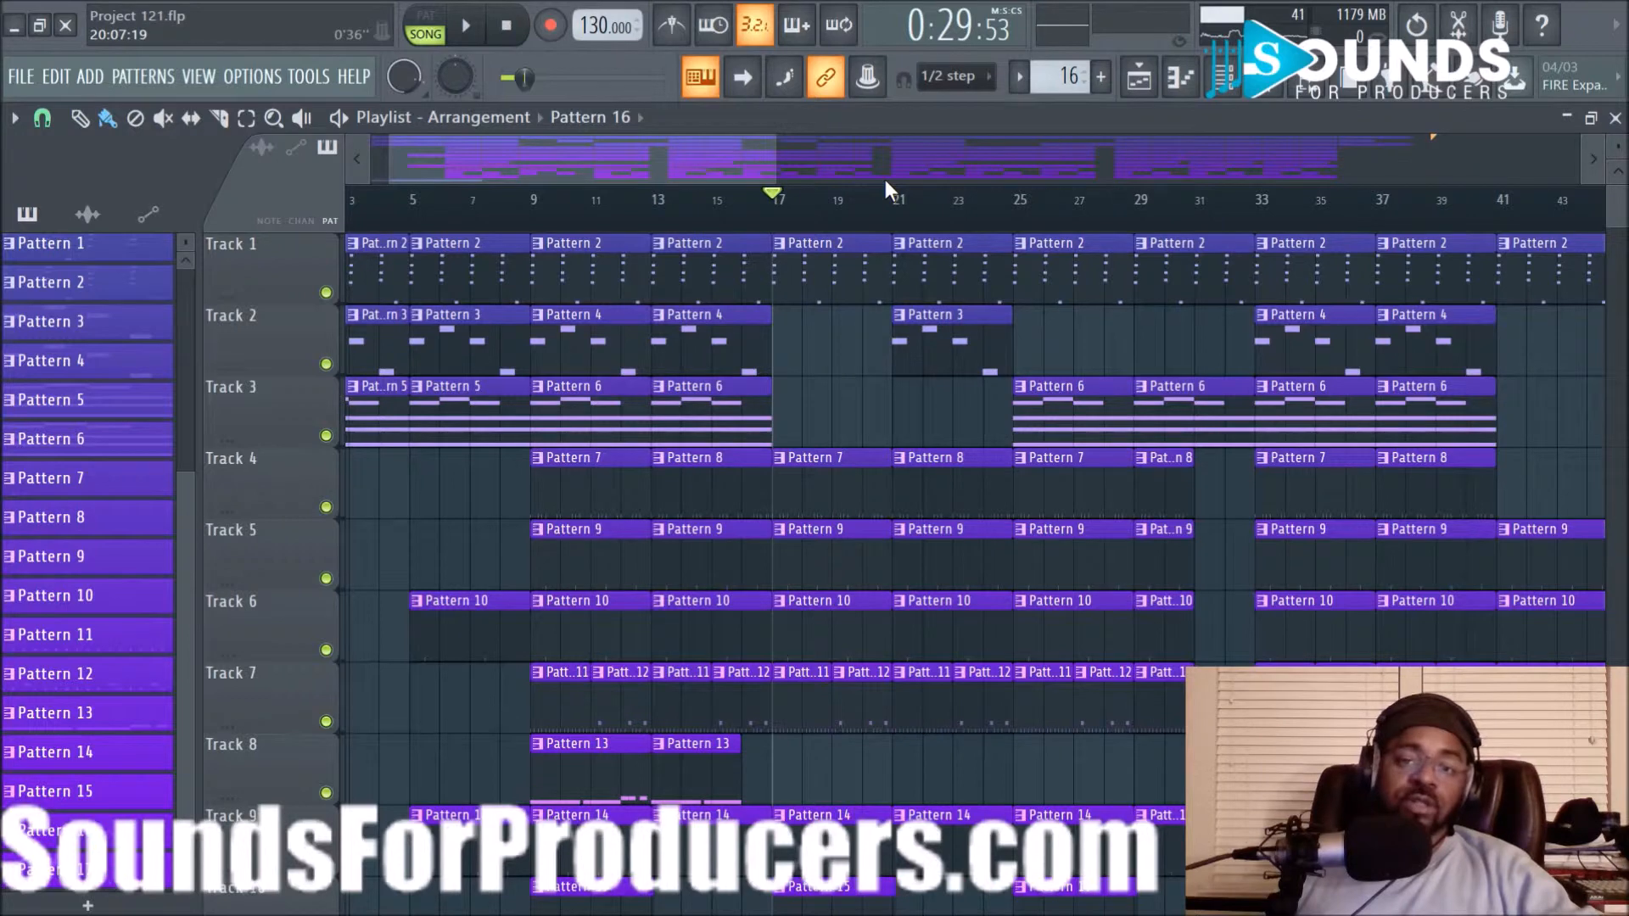
{"action": "scroll", "coordinate": [896, 229], "scroll_direction": "up", "scroll_amount": 3}
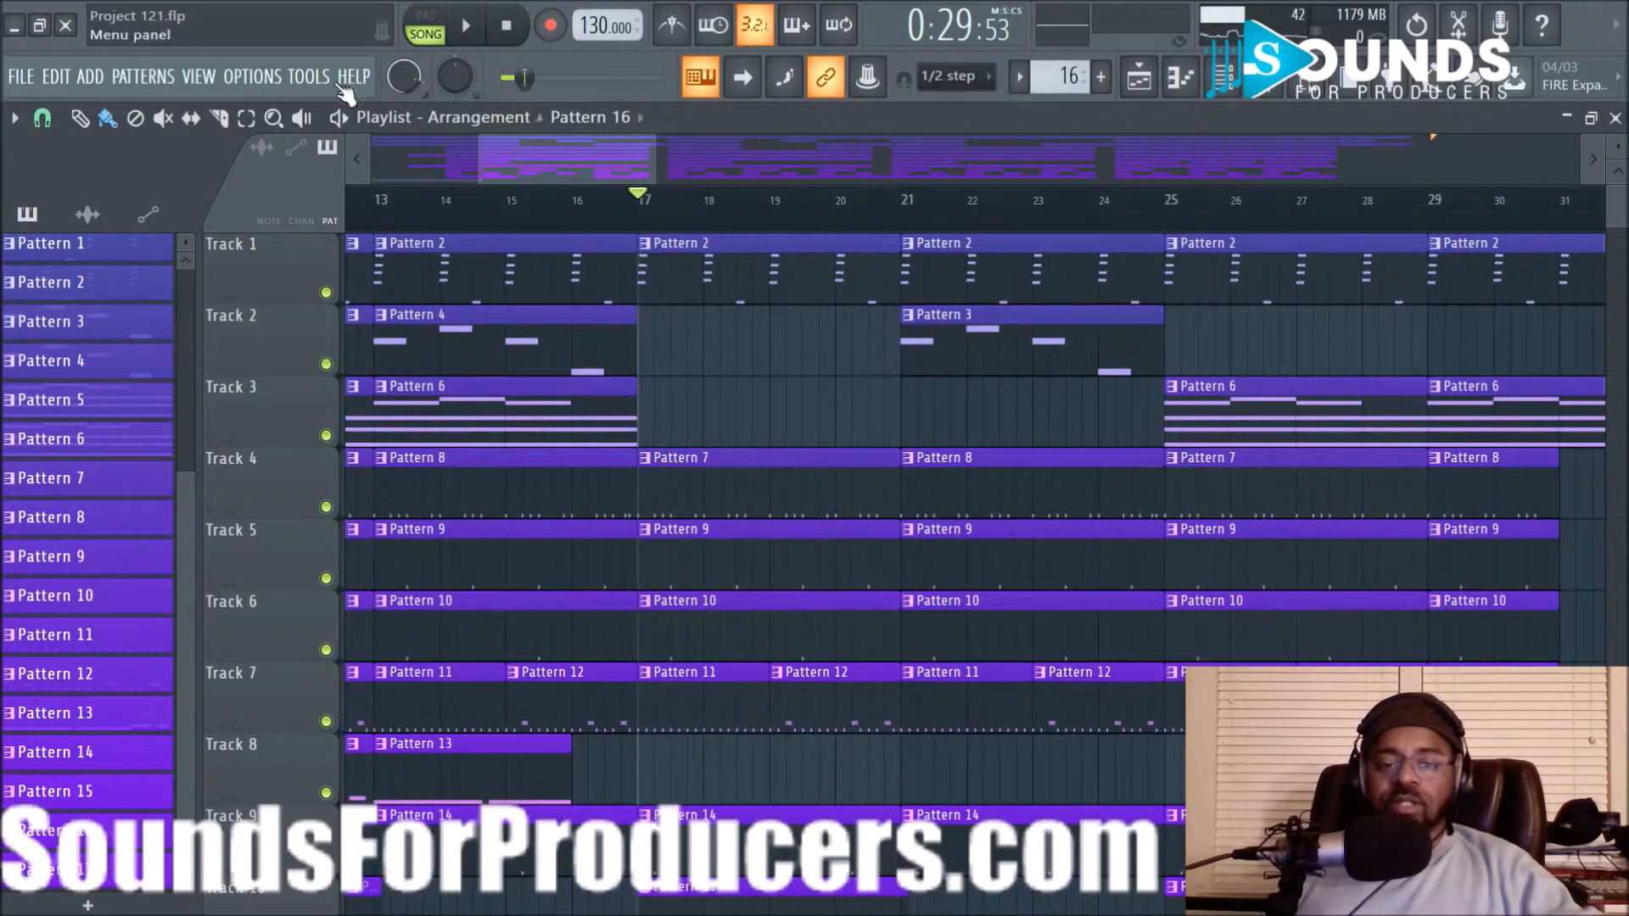
{"action": "scroll", "coordinate": [854, 458], "scroll_direction": "down", "scroll_amount": 5}
{"action": "scroll", "coordinate": [873, 444], "scroll_direction": "up", "scroll_amount": 5}
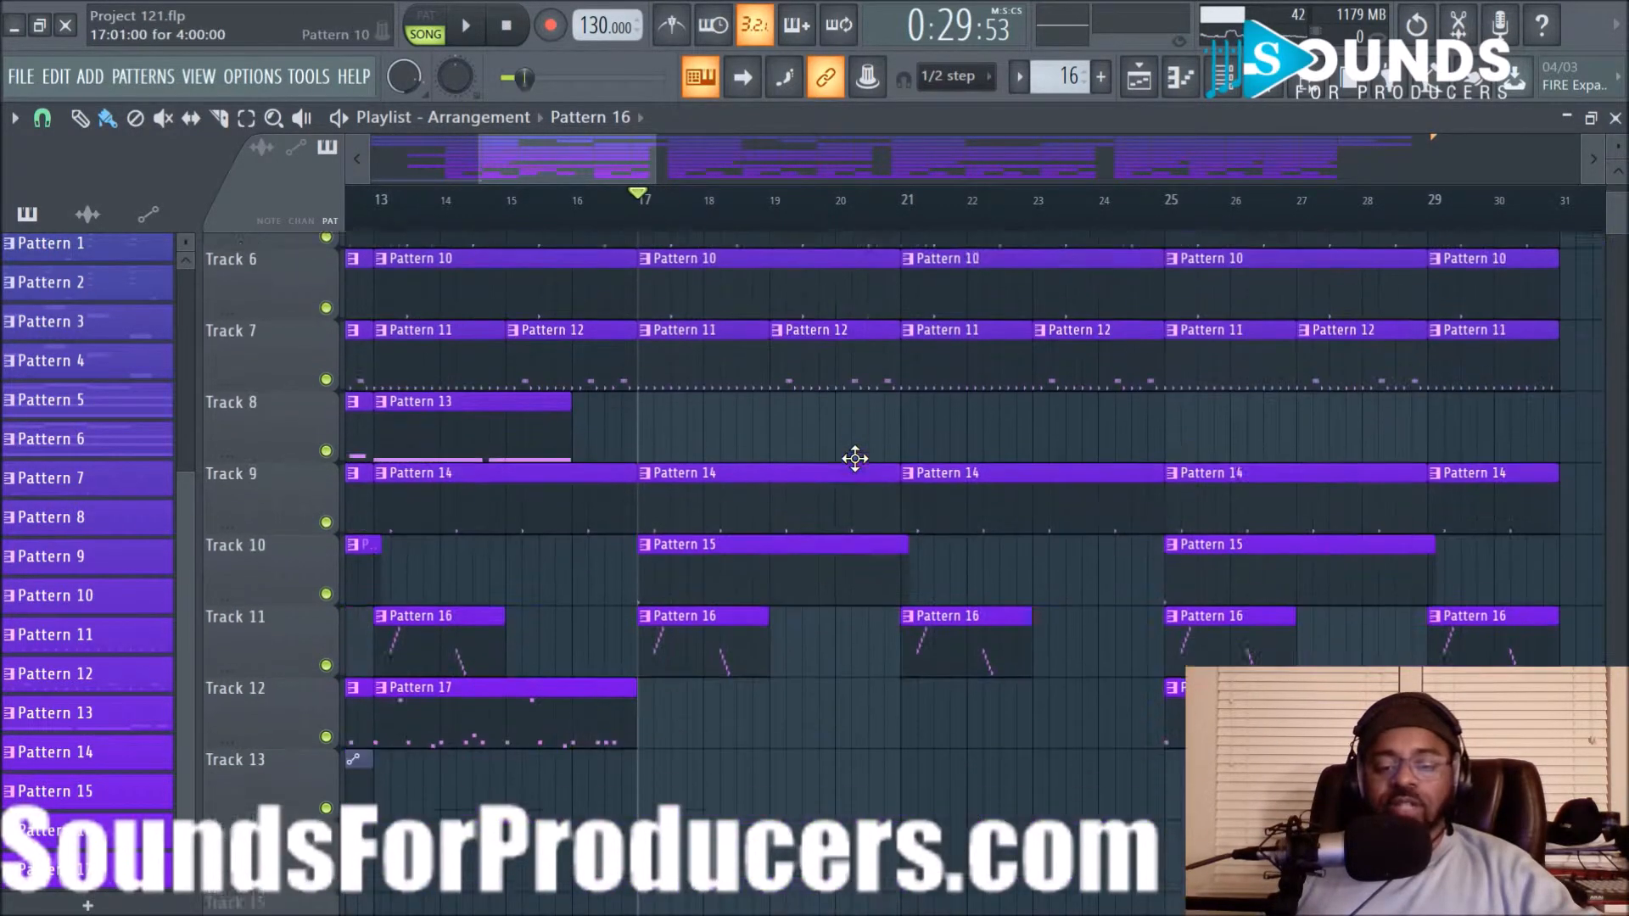
{"action": "left_click_drag", "start_coordinate": [616, 164], "coordinate": [628, 164]}
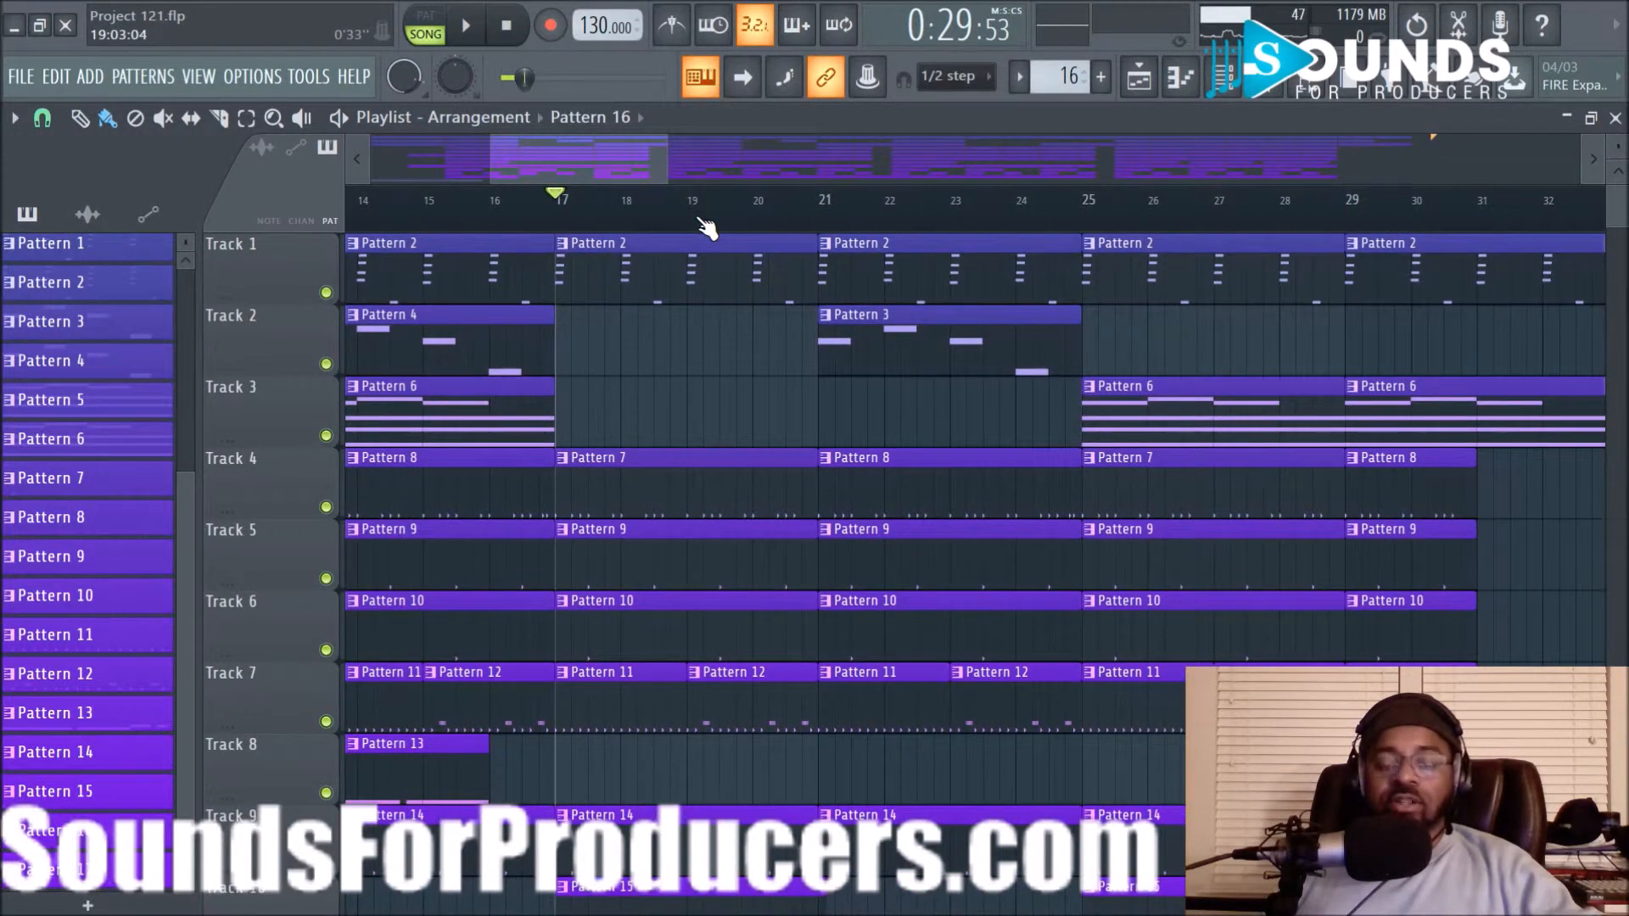
{"action": "scroll", "coordinate": [704, 227], "scroll_direction": "down", "scroll_amount": 1}
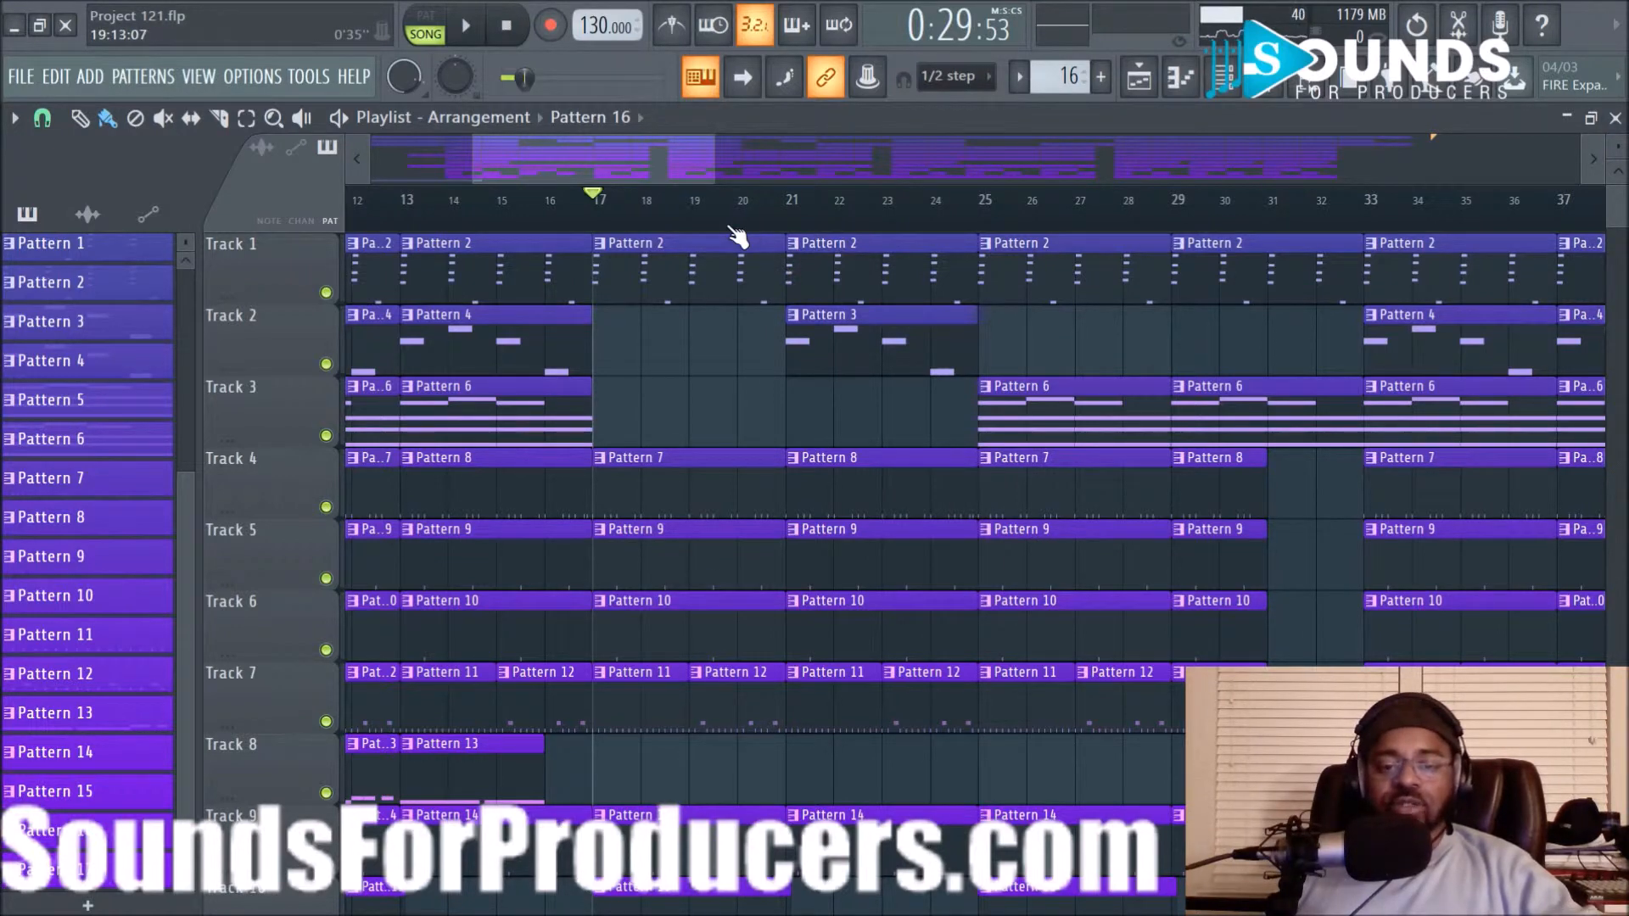
{"action": "scroll", "coordinate": [730, 227], "scroll_direction": "down", "scroll_amount": 2}
{"action": "scroll", "coordinate": [729, 228], "scroll_direction": "up", "scroll_amount": 2}
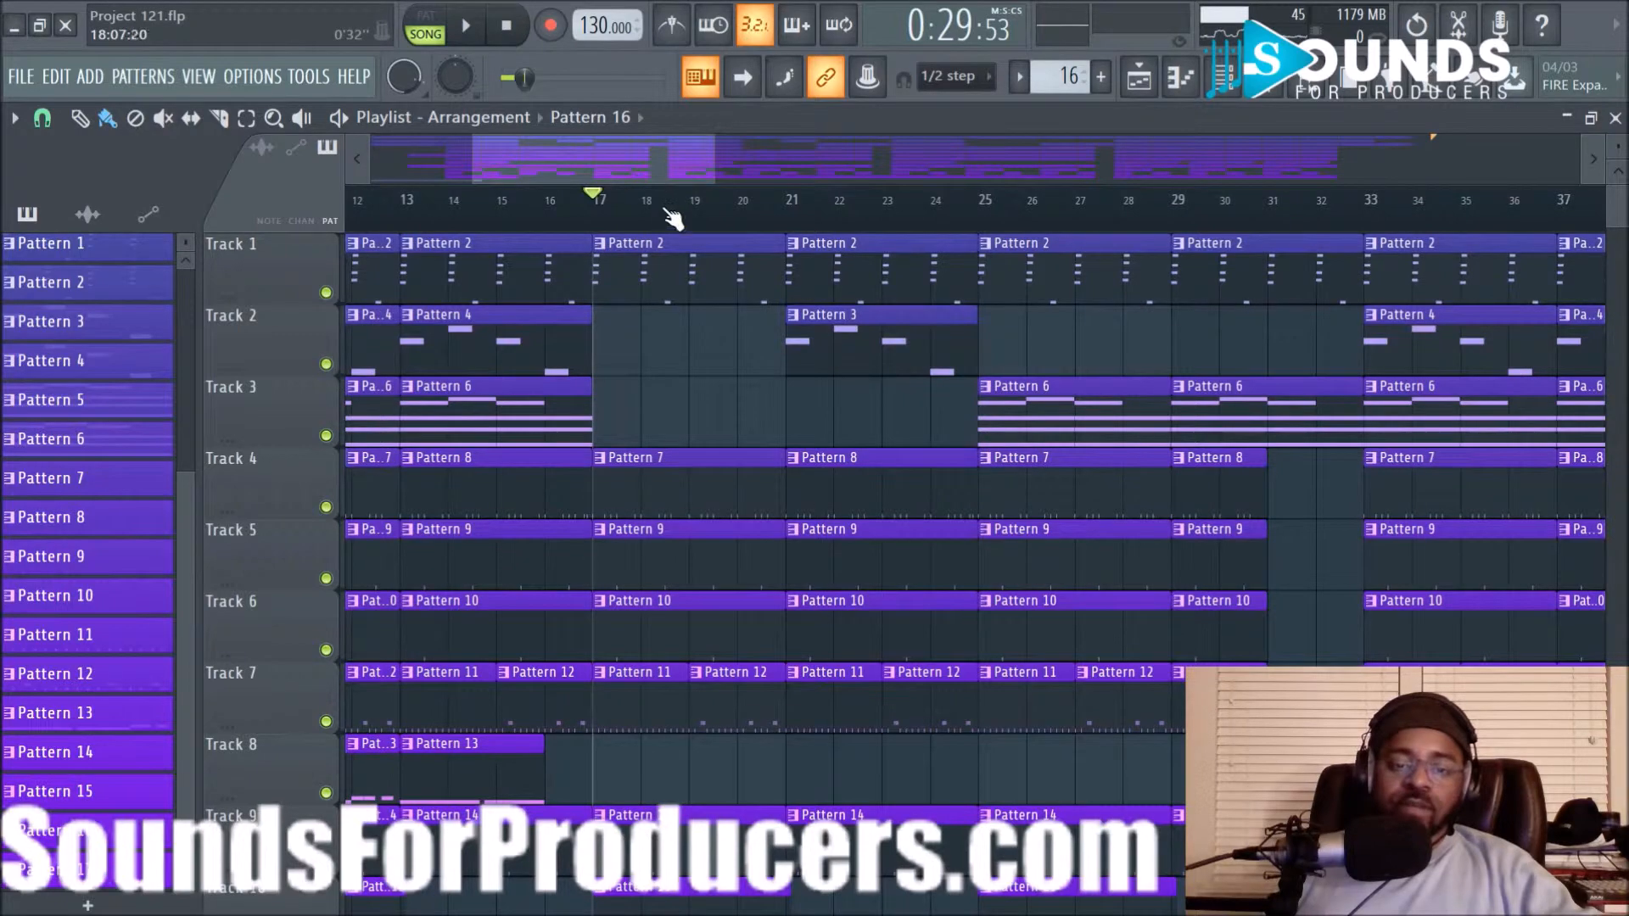
{"action": "scroll", "coordinate": [749, 341], "scroll_direction": "down", "scroll_amount": 6}
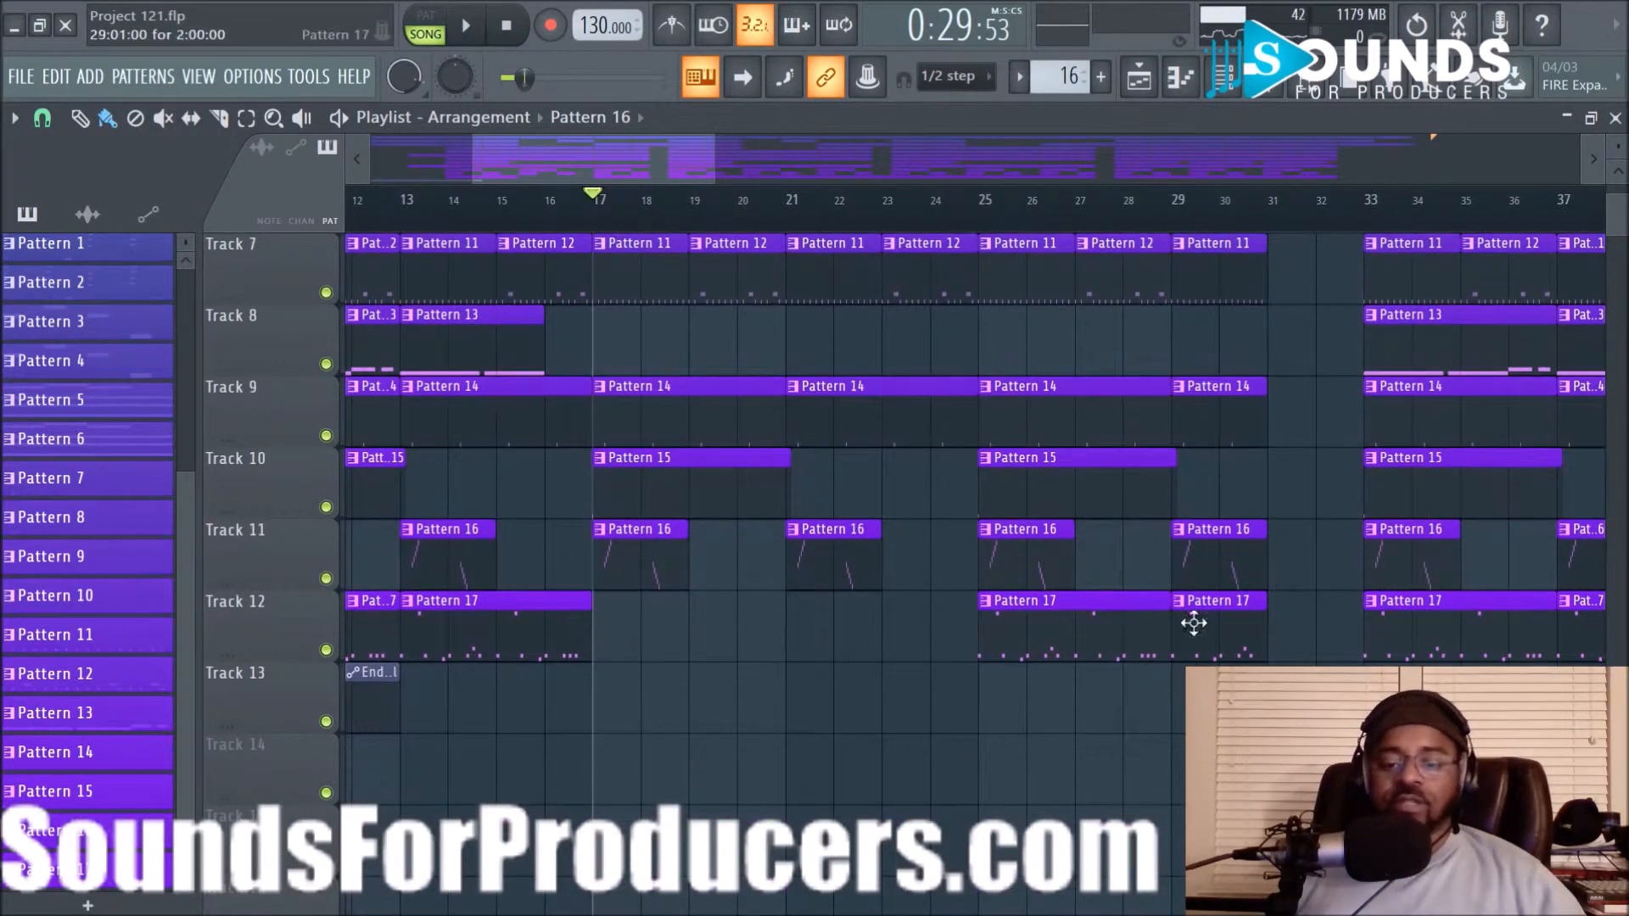
{"action": "scroll", "coordinate": [1145, 242], "scroll_direction": "down", "scroll_amount": 2}
{"action": "scroll", "coordinate": [1240, 636], "scroll_direction": "up", "scroll_amount": 6}
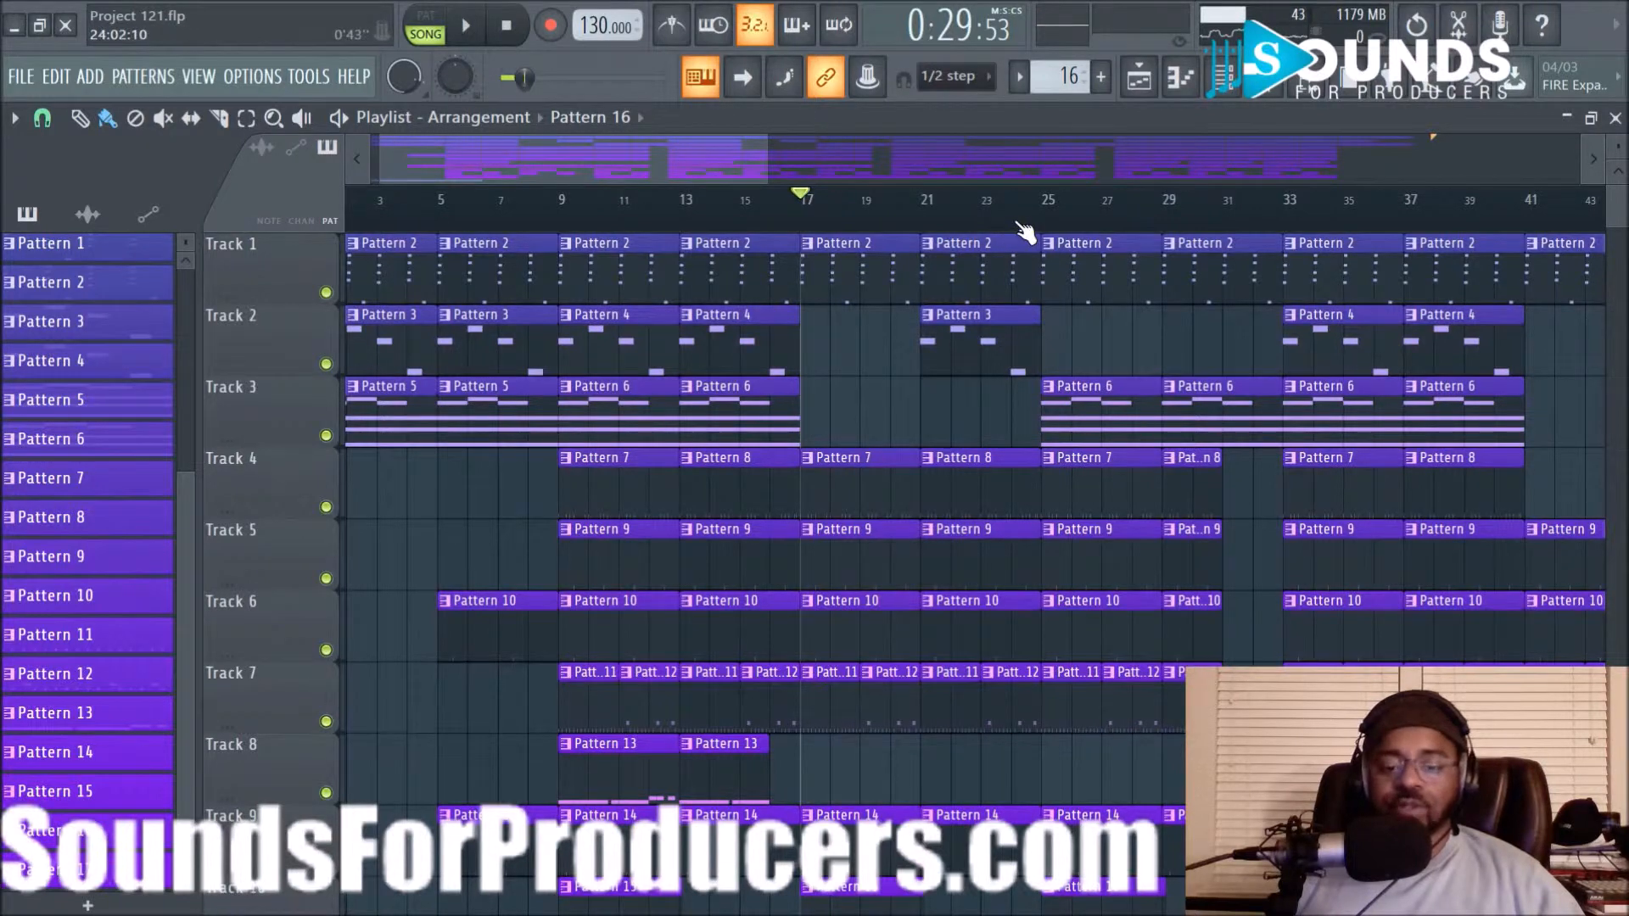
{"action": "left_click_drag", "start_coordinate": [749, 173], "coordinate": [848, 161]}
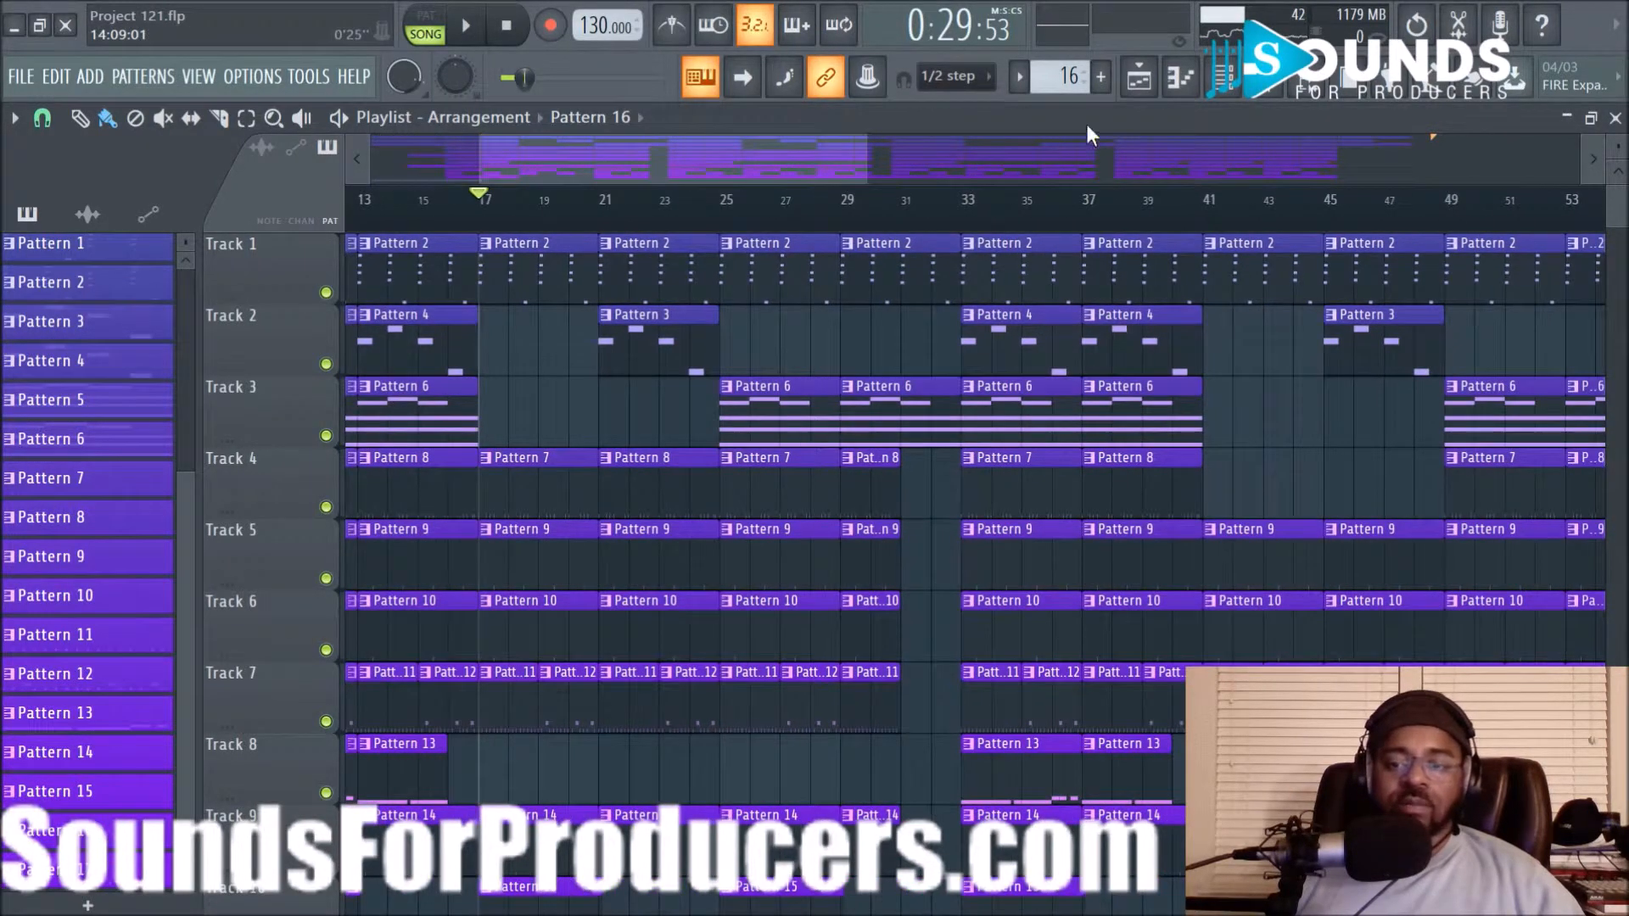
Inspect the effects chain on the mixer's Master track and return to the playlist
{"action": "left_click", "coordinate": [1179, 76]}
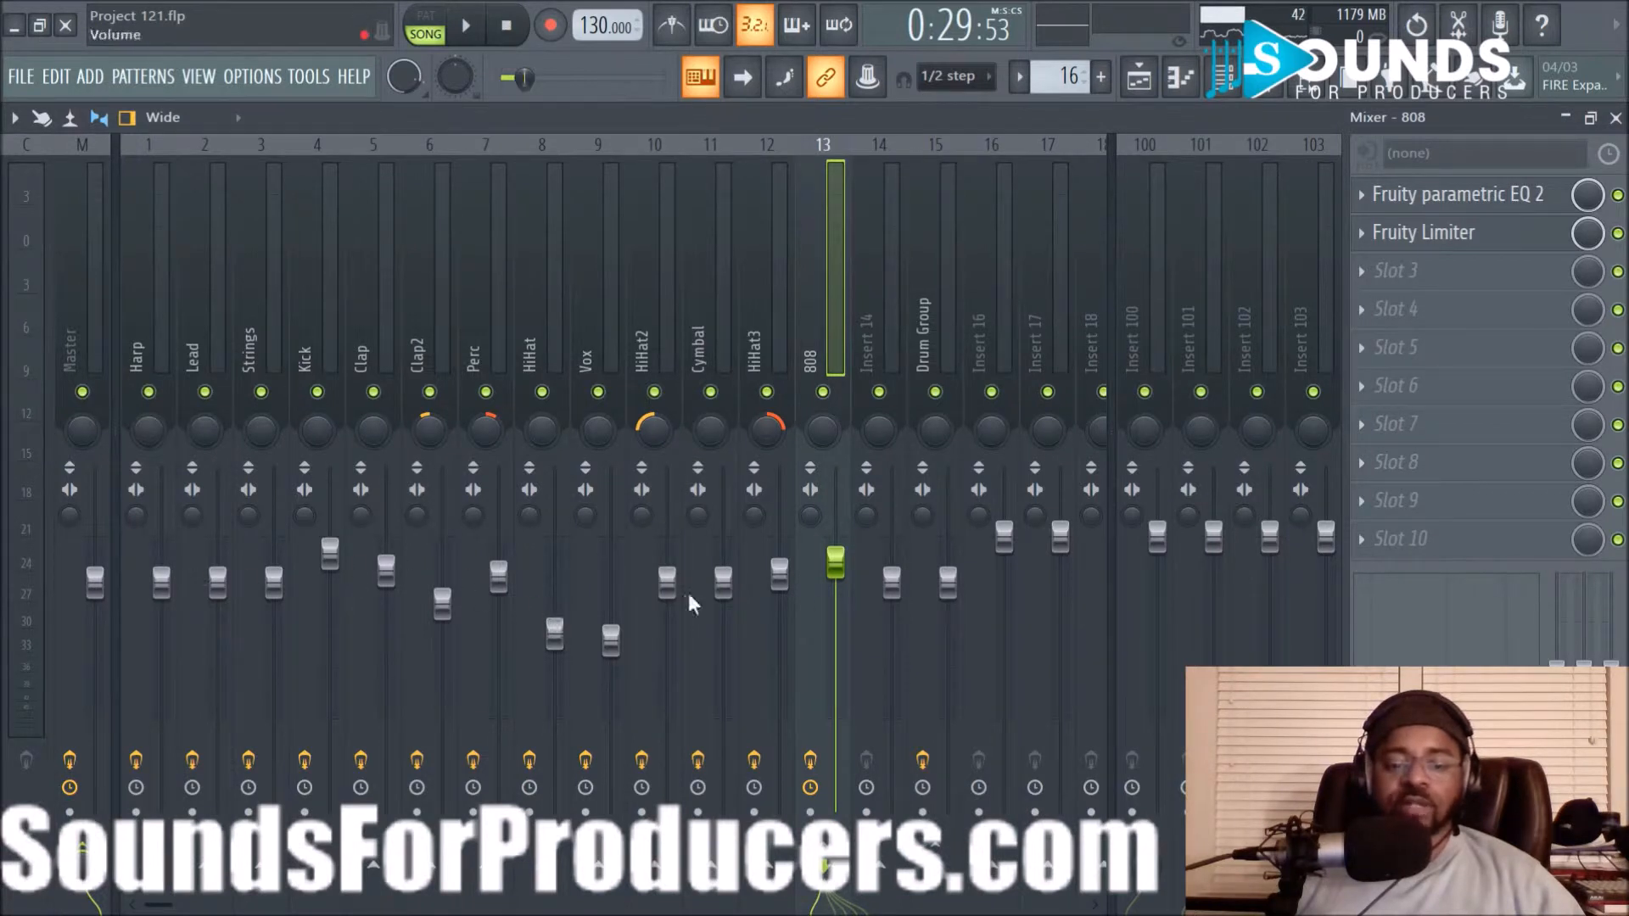
{"action": "left_click", "coordinate": [448, 283]}
{"action": "left_click", "coordinate": [65, 291]}
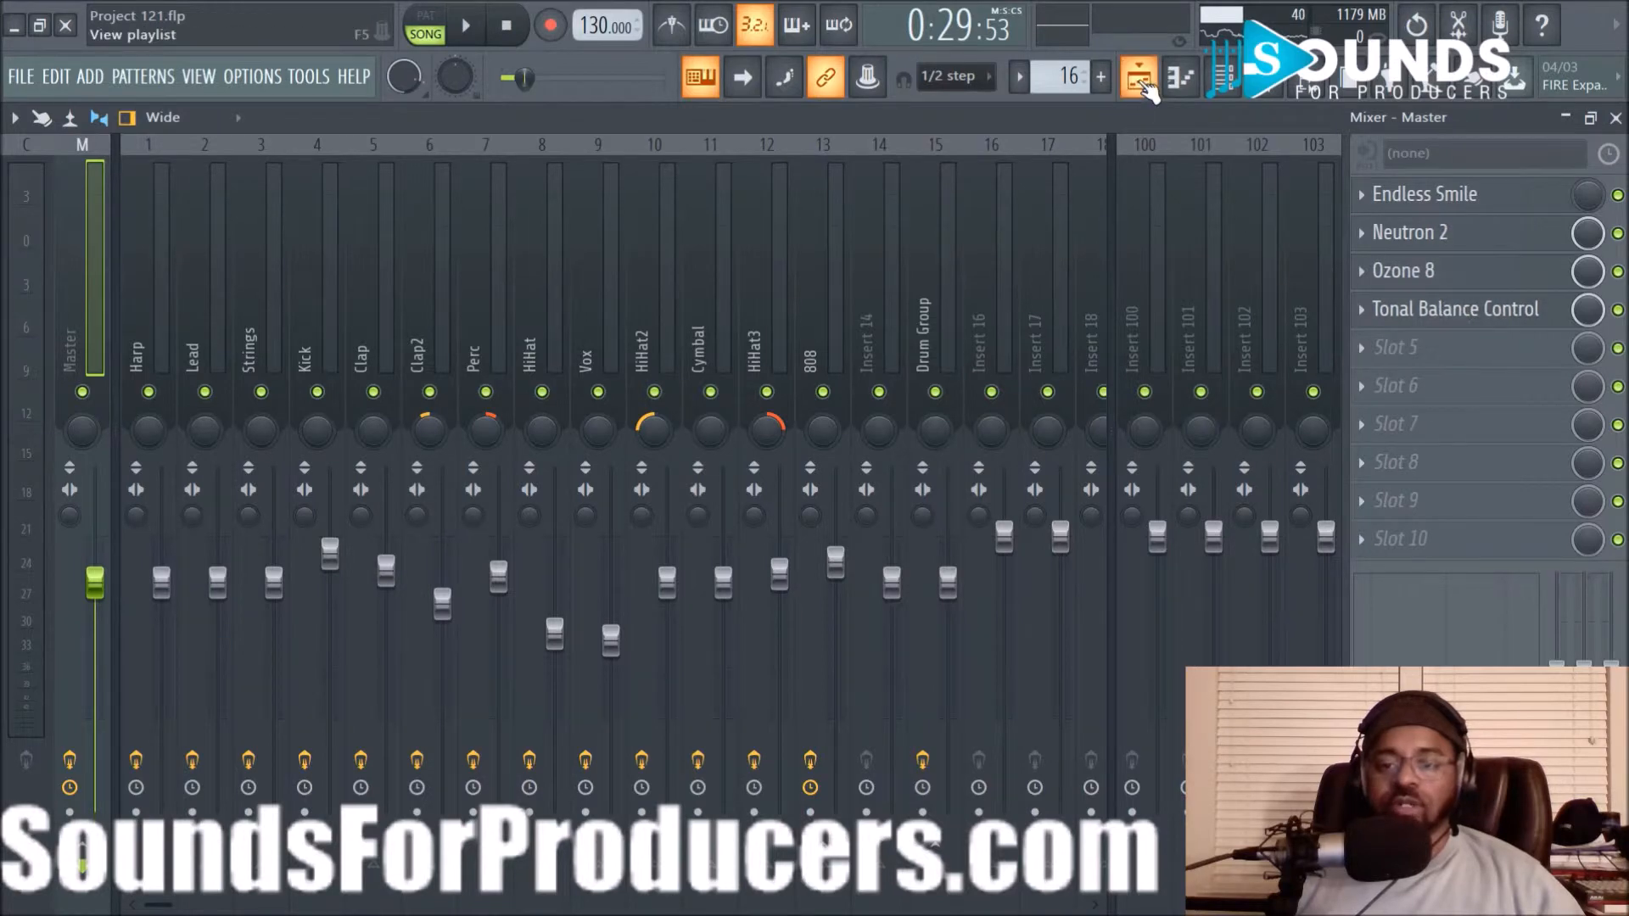
{"action": "left_click", "coordinate": [1139, 78]}
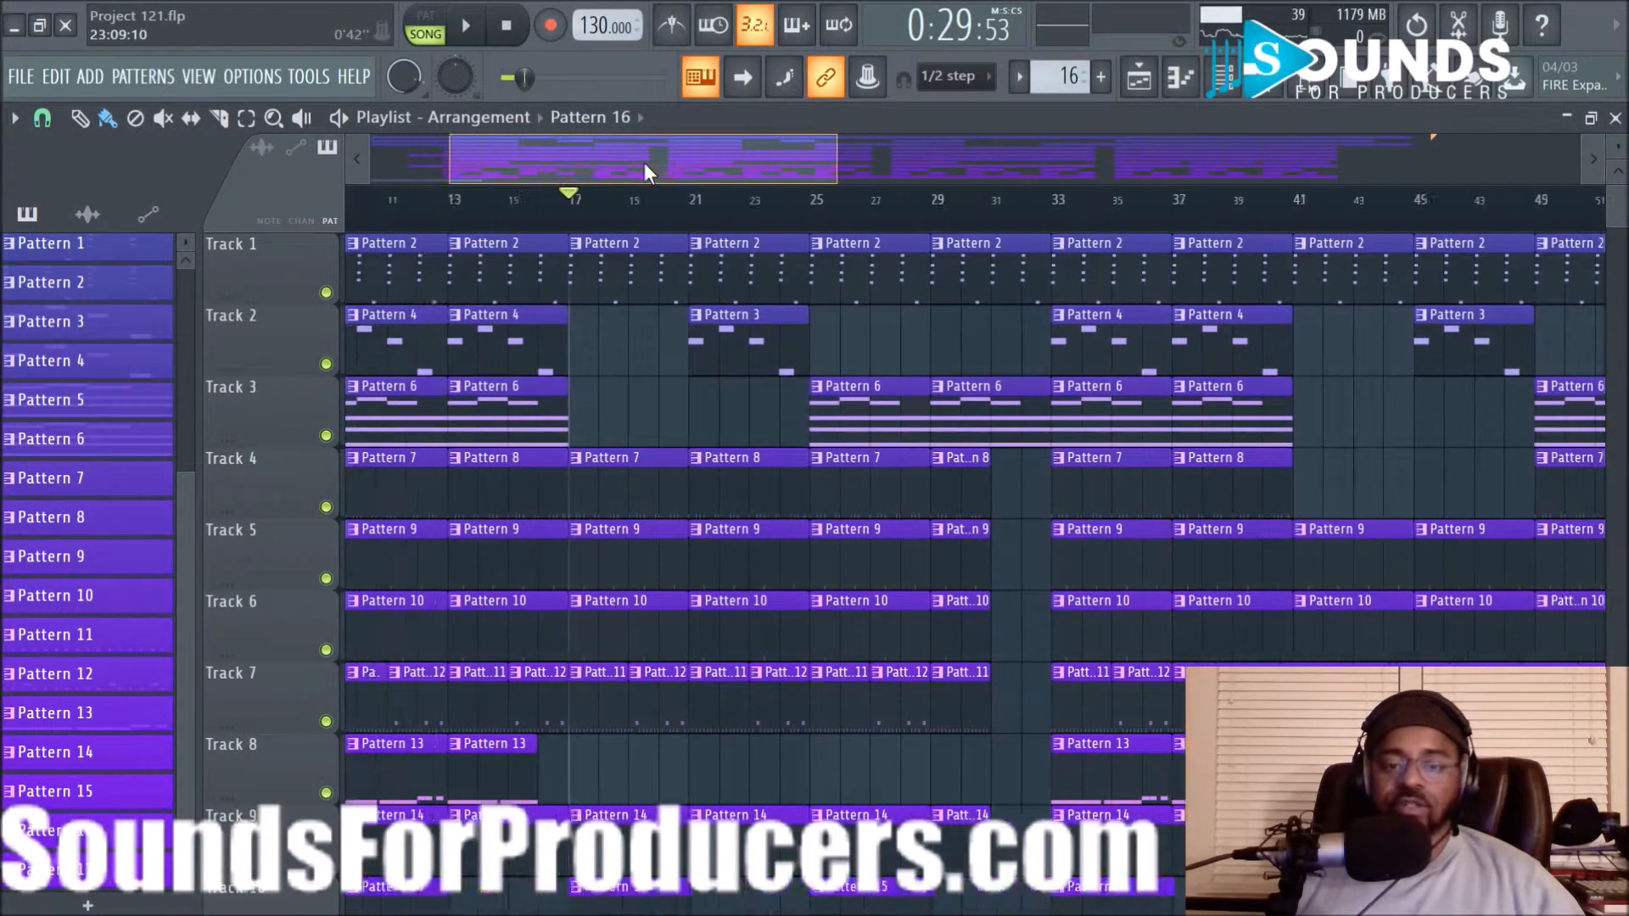
Play the arrangement from bar 17 and survey the whole song layout through to the End marker
{"action": "left_click_drag", "start_coordinate": [644, 161], "coordinate": [548, 166]}
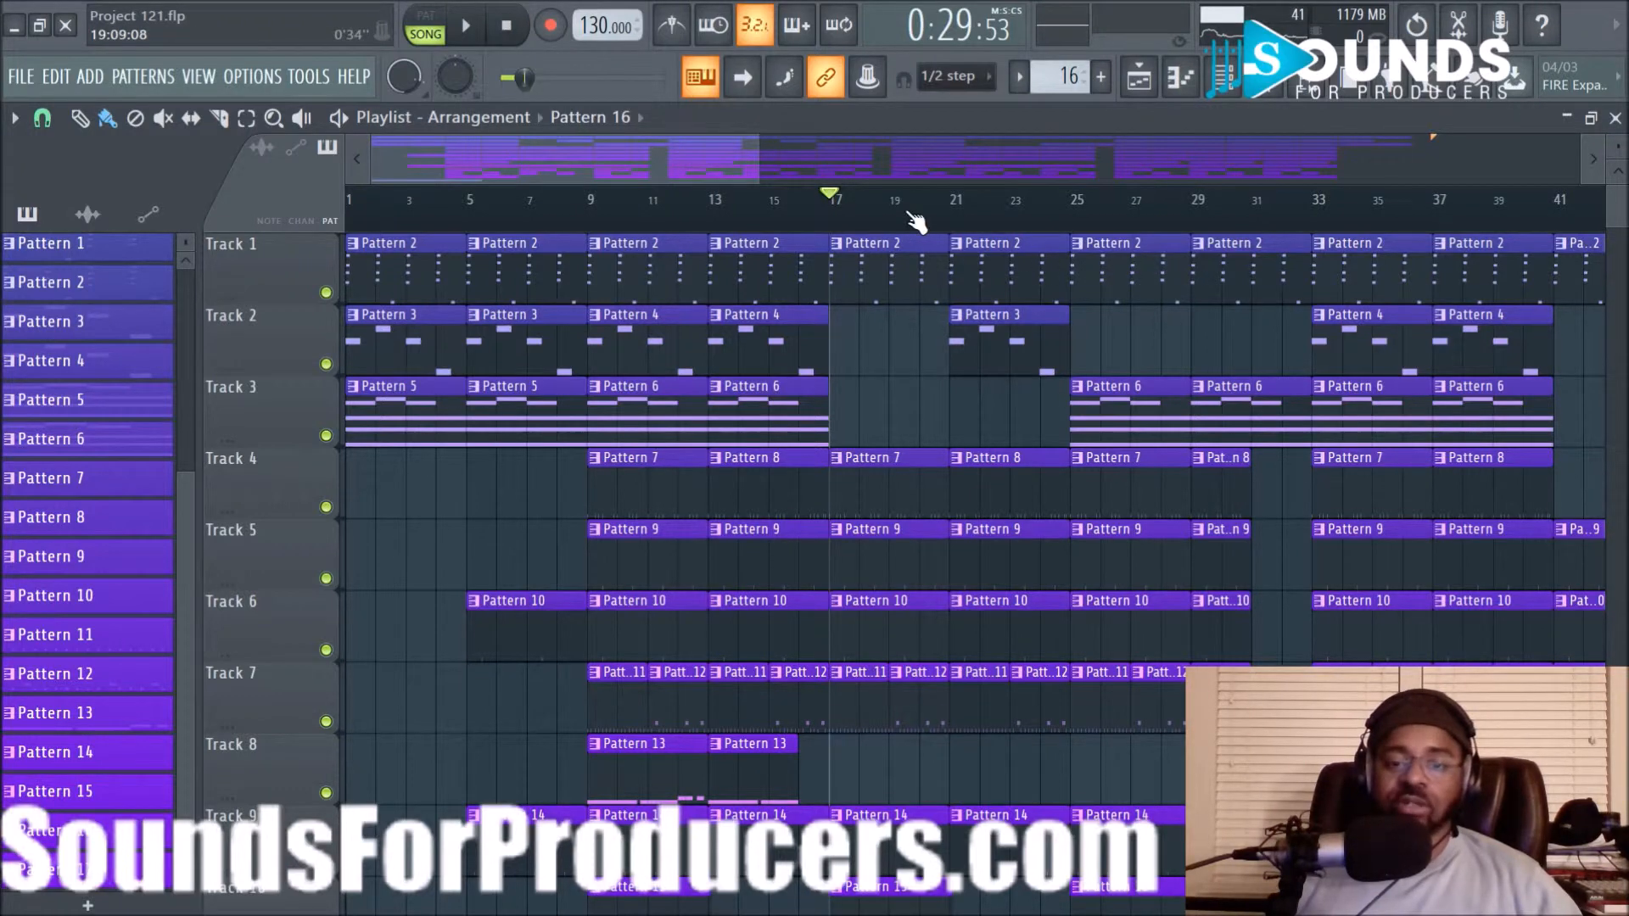
{"action": "scroll", "coordinate": [914, 222], "scroll_direction": "down", "scroll_amount": 2}
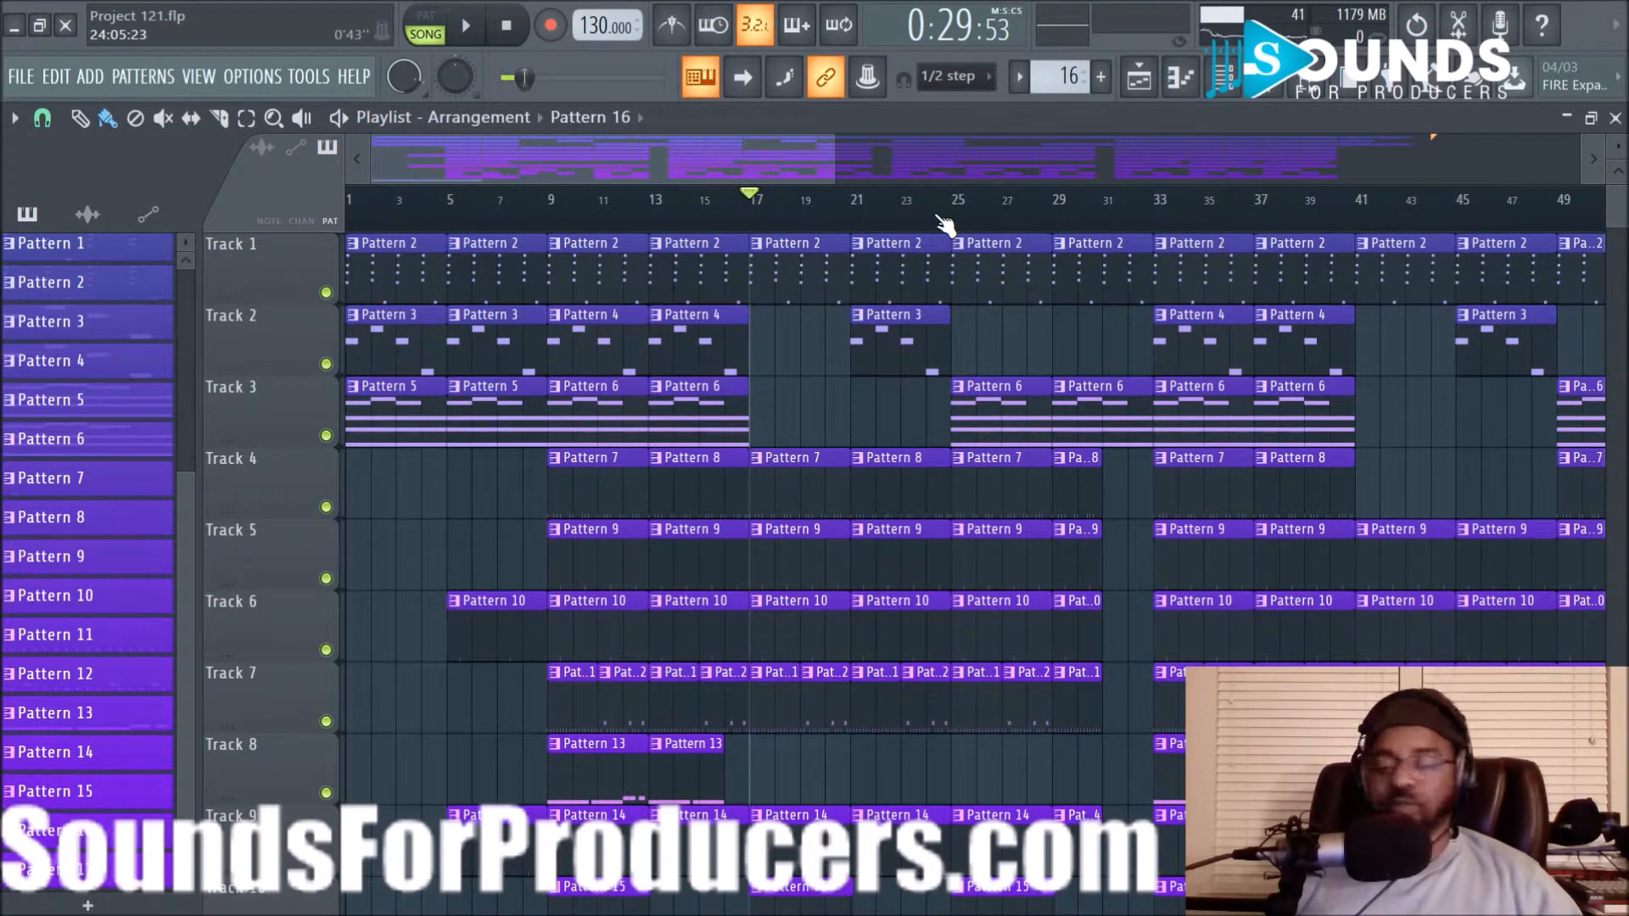
{"action": "key", "text": "space"}
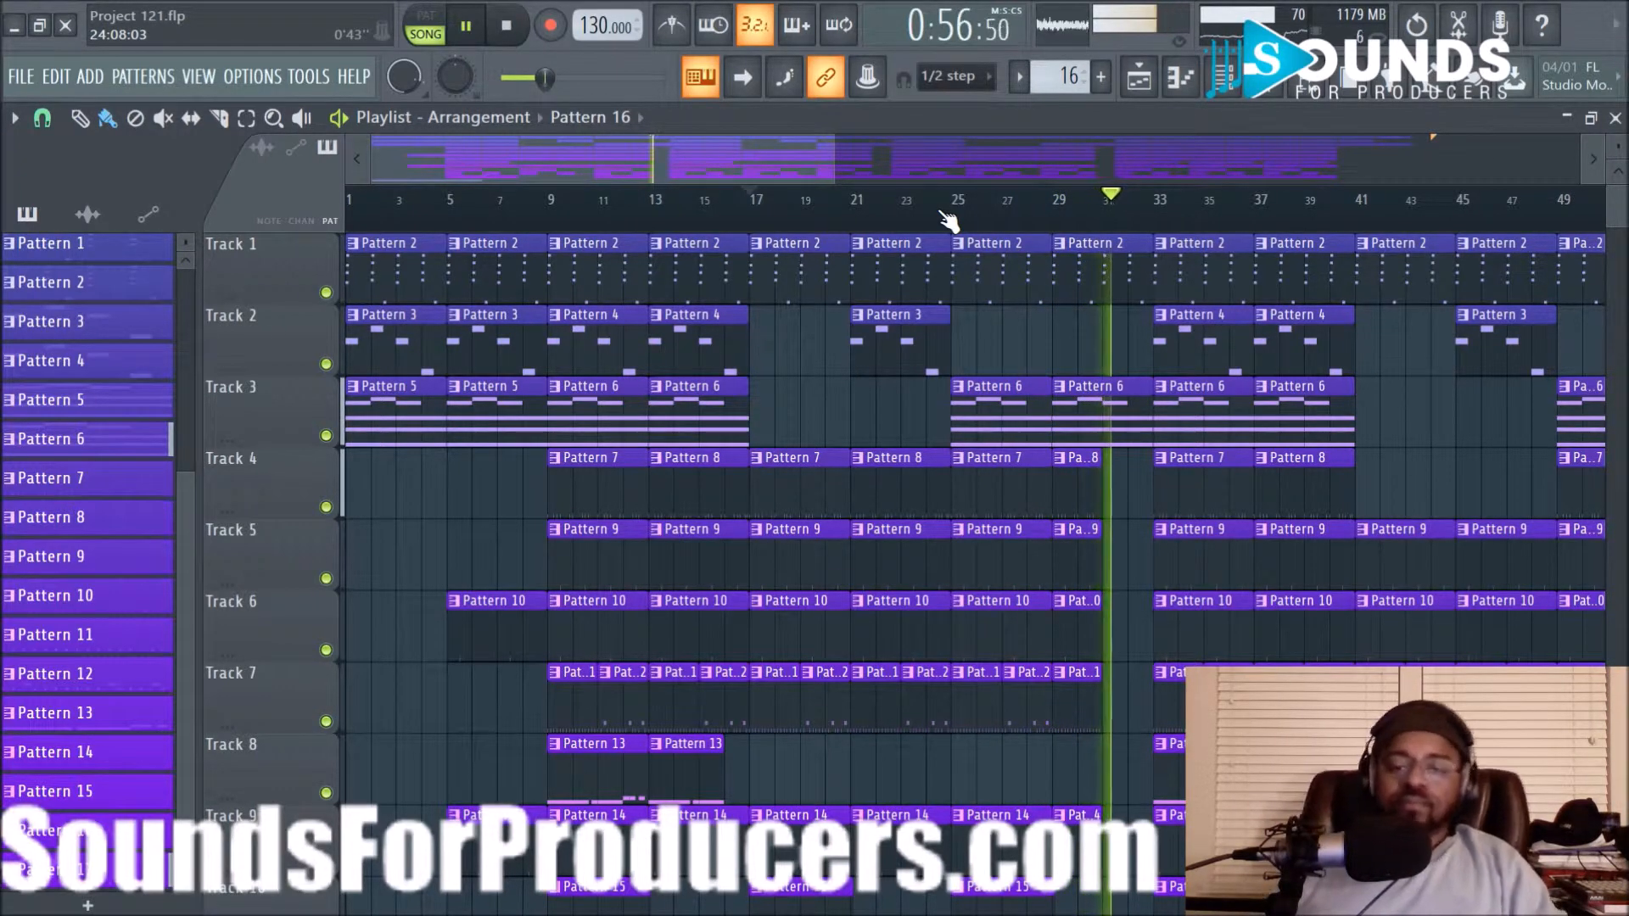
{"action": "left_click_drag", "start_coordinate": [771, 152], "coordinate": [948, 166]}
{"action": "scroll", "coordinate": [1103, 203], "scroll_direction": "down", "scroll_amount": 6}
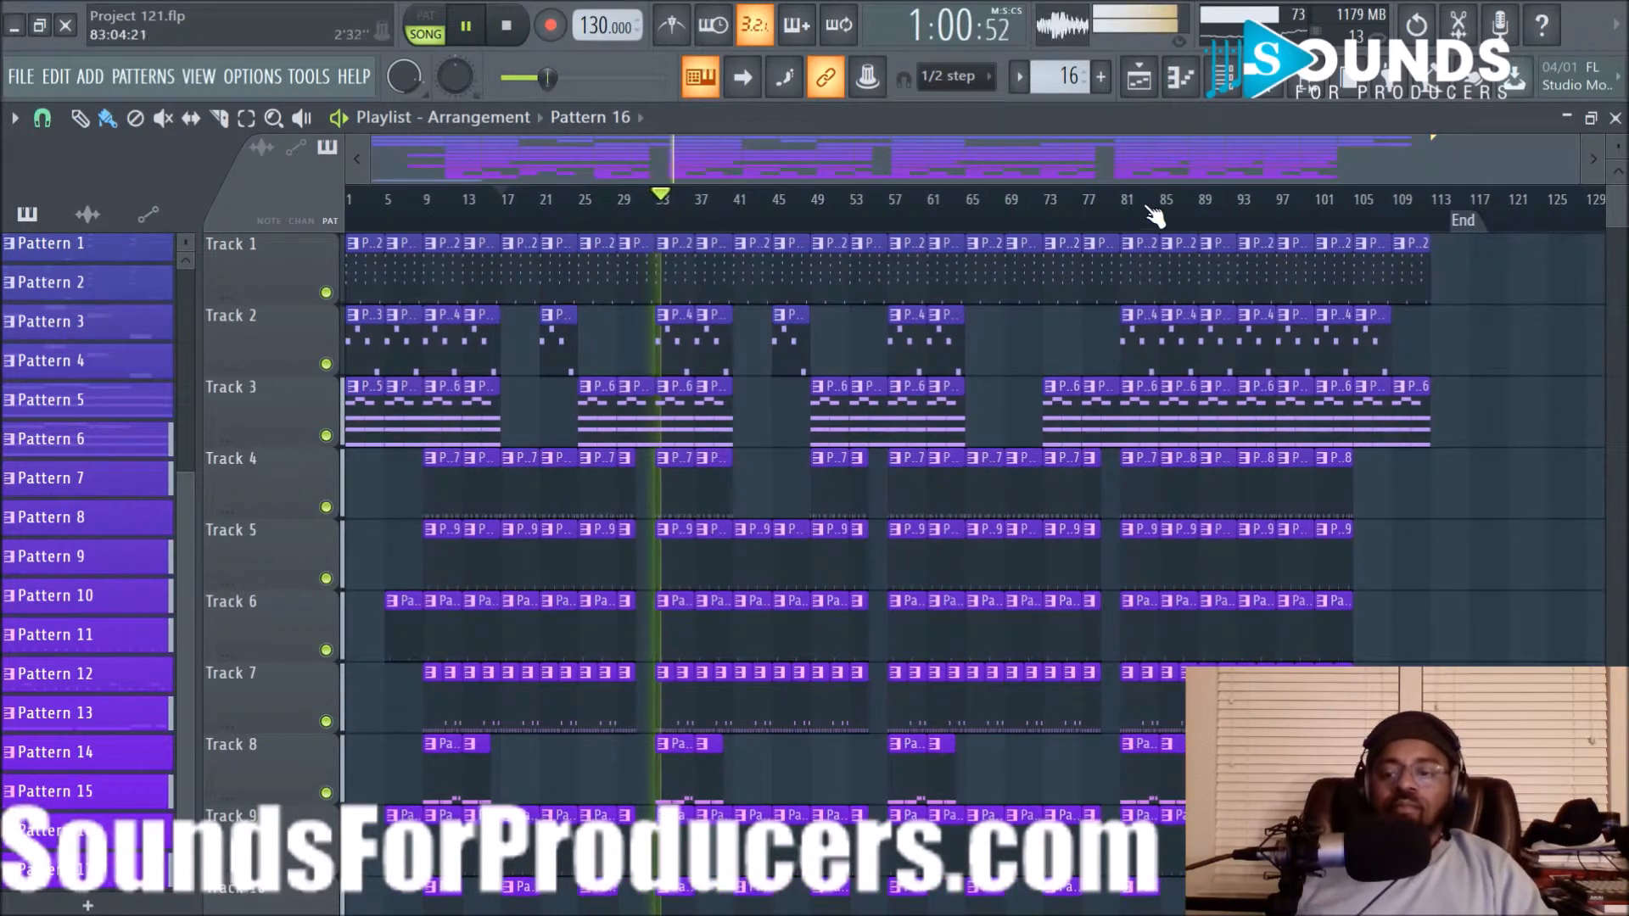
{"action": "left_click_drag", "start_coordinate": [1157, 150], "coordinate": [1250, 166]}
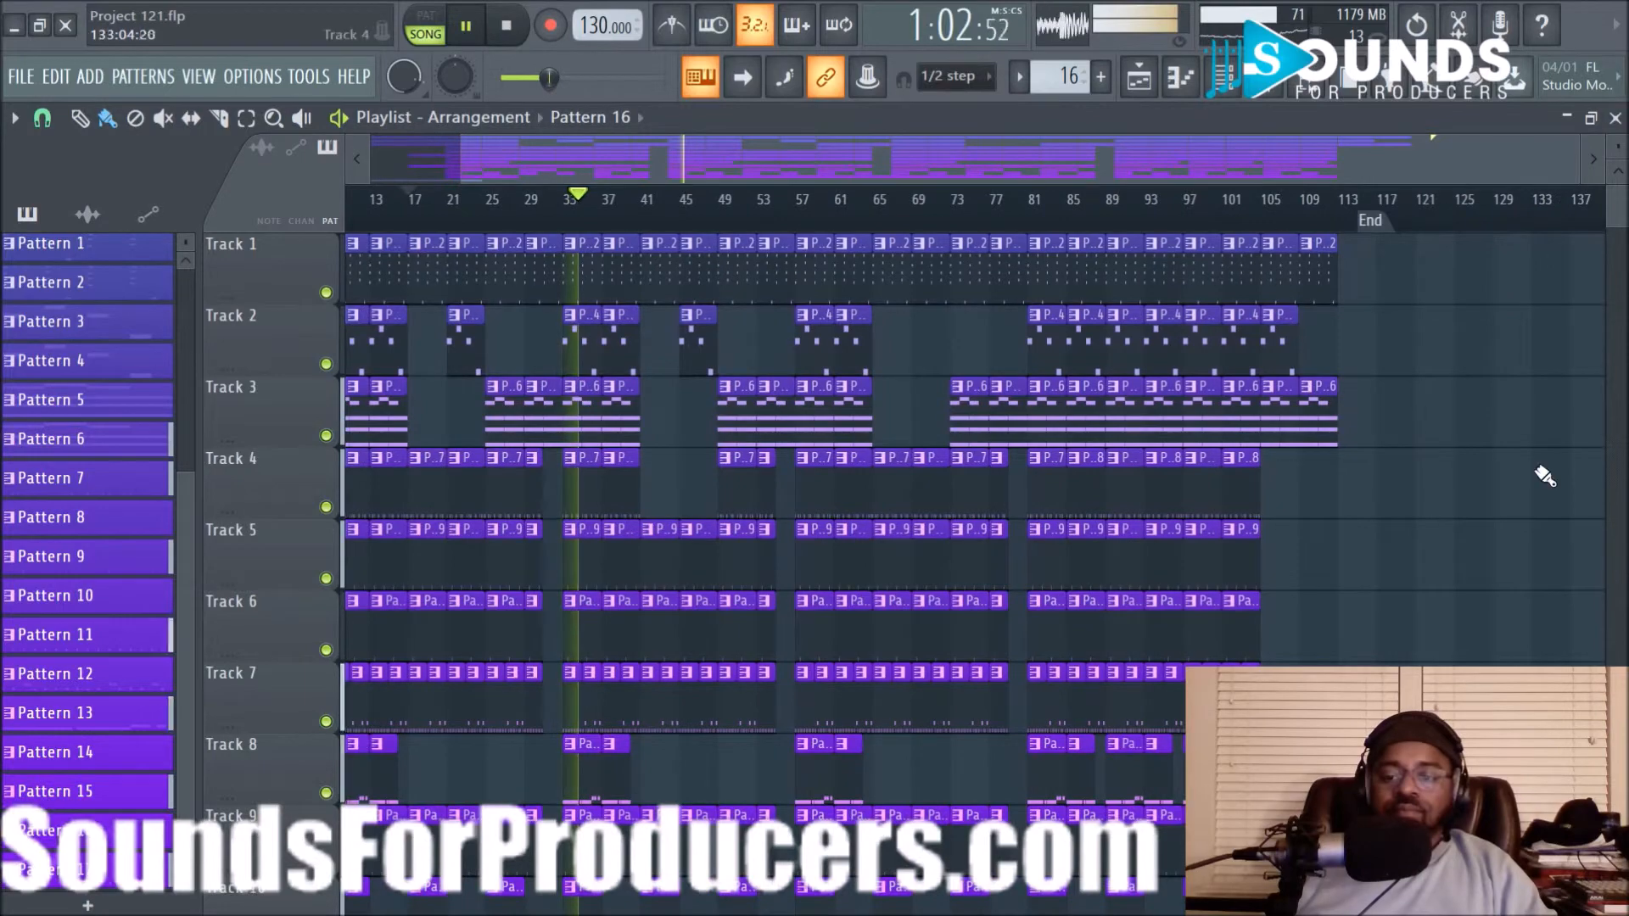
Inspect the effects on the mixer's Drum Group and Vox tracks during playback, and return to the playlist
{"action": "scroll", "coordinate": [1497, 492], "scroll_direction": "down", "scroll_amount": 8}
{"action": "scroll", "coordinate": [1484, 490], "scroll_direction": "up", "scroll_amount": 8}
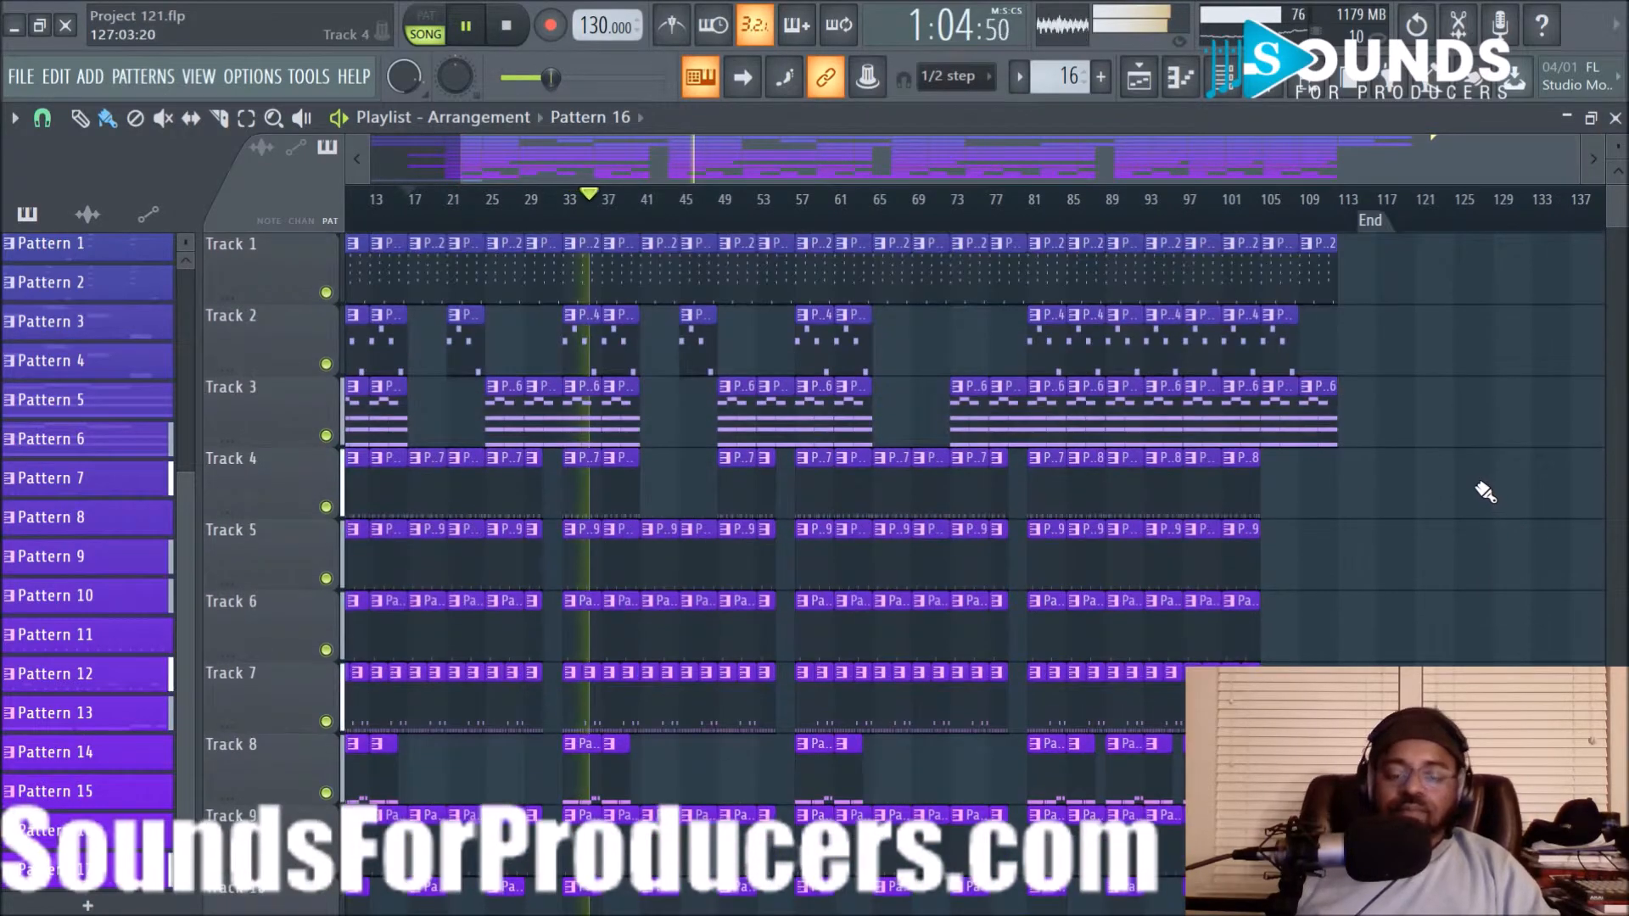
{"action": "scroll", "coordinate": [1171, 224], "scroll_direction": "up", "scroll_amount": 4}
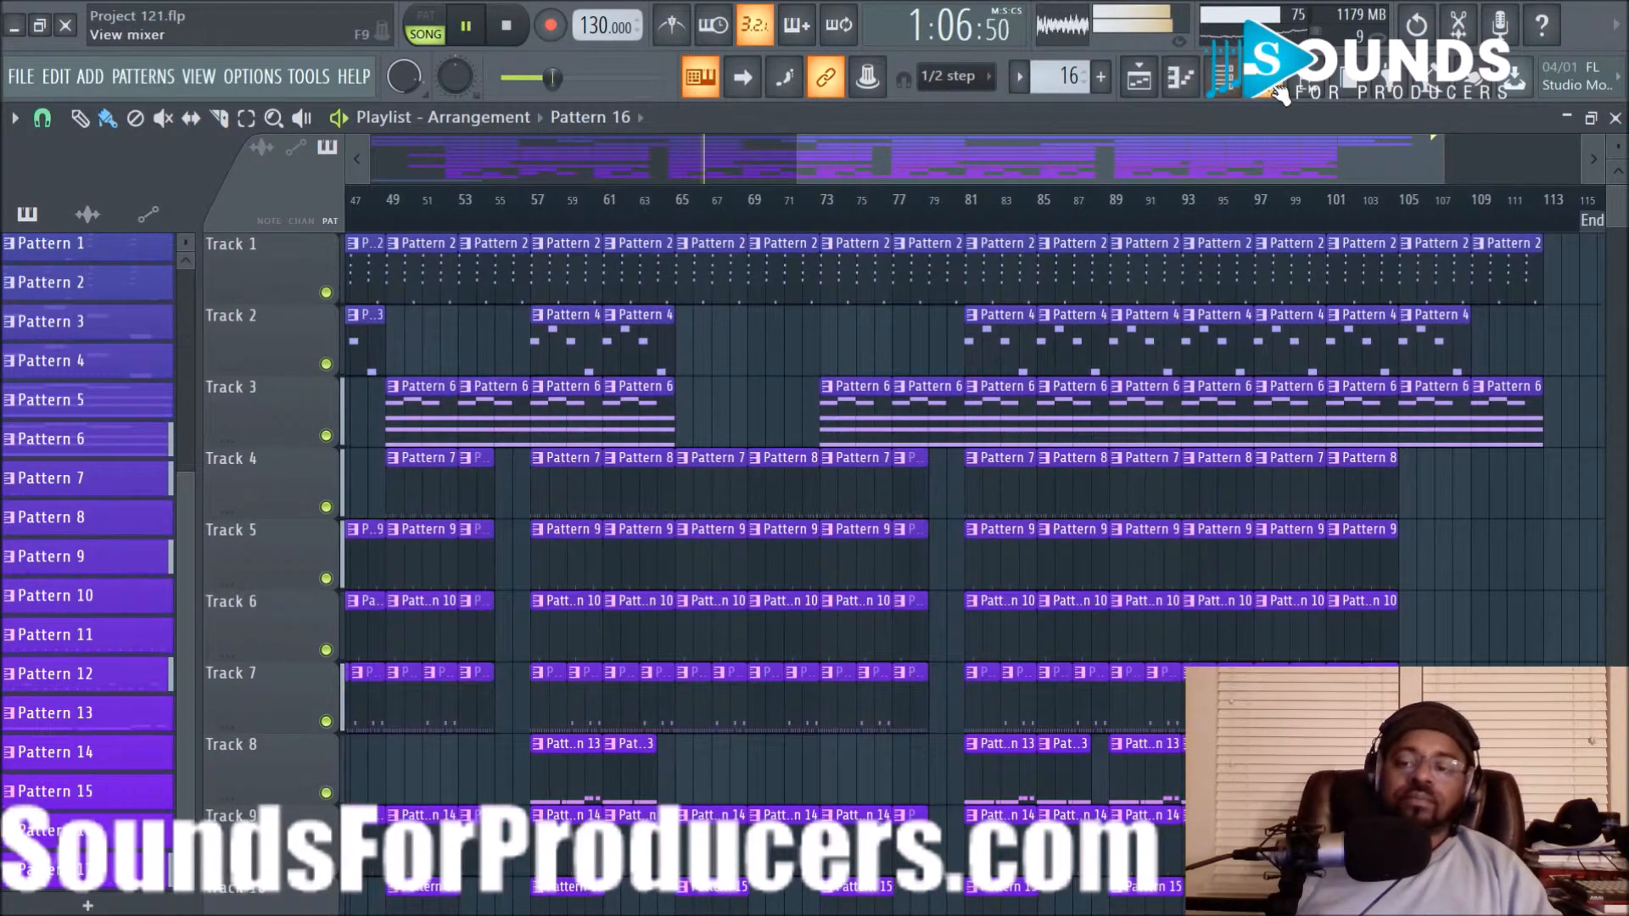
{"action": "left_click", "coordinate": [1222, 78]}
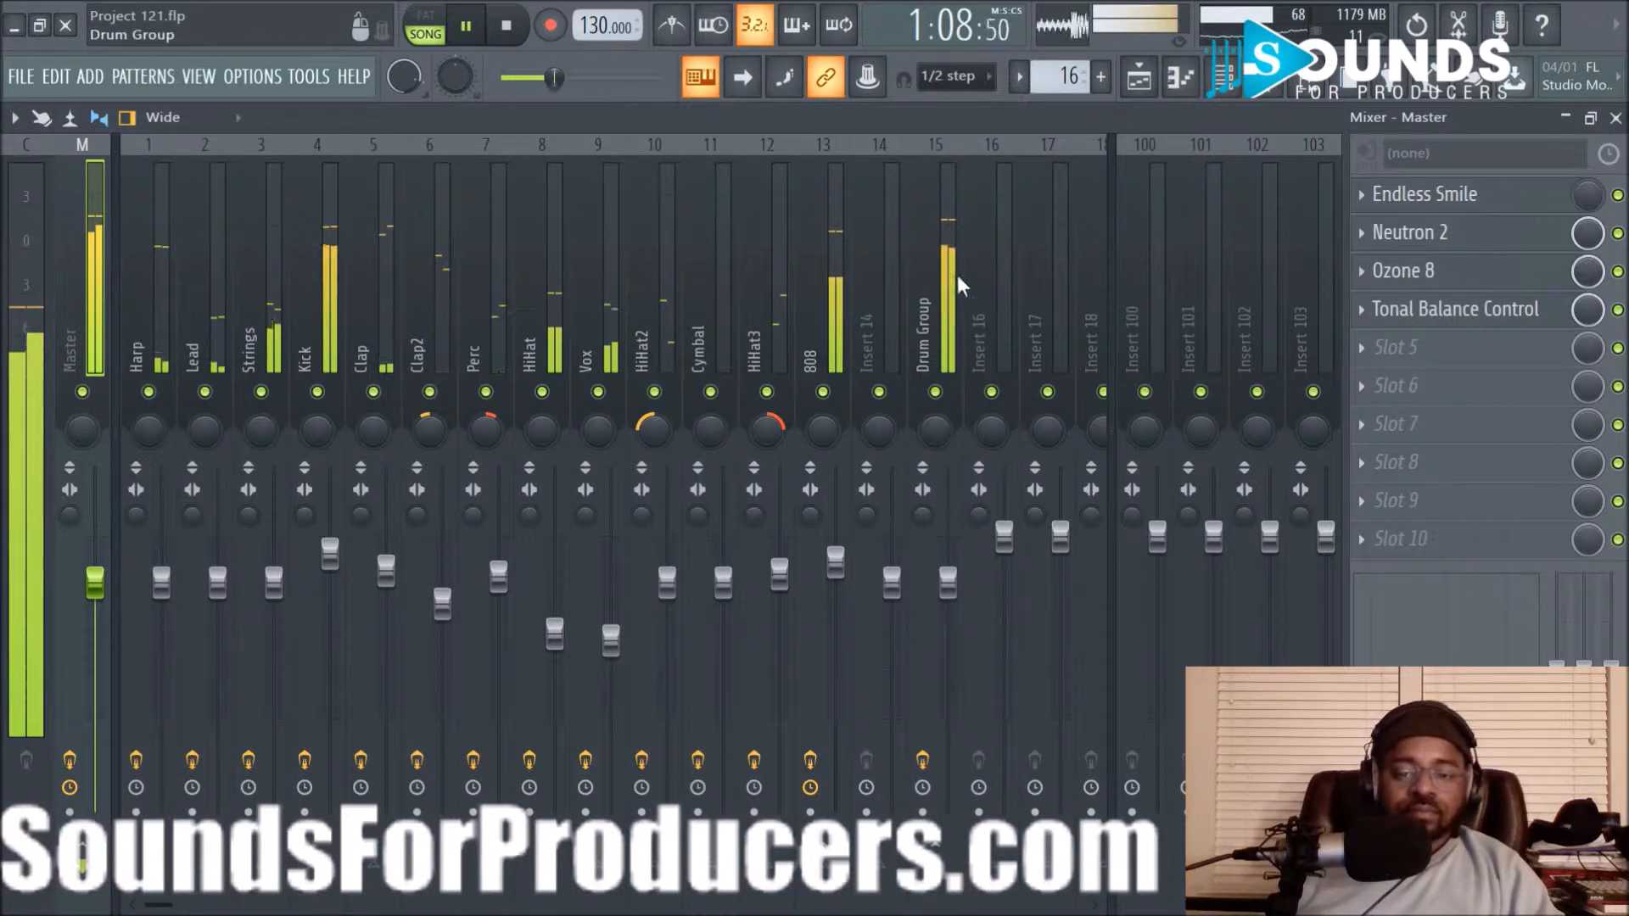
{"action": "left_click", "coordinate": [934, 247]}
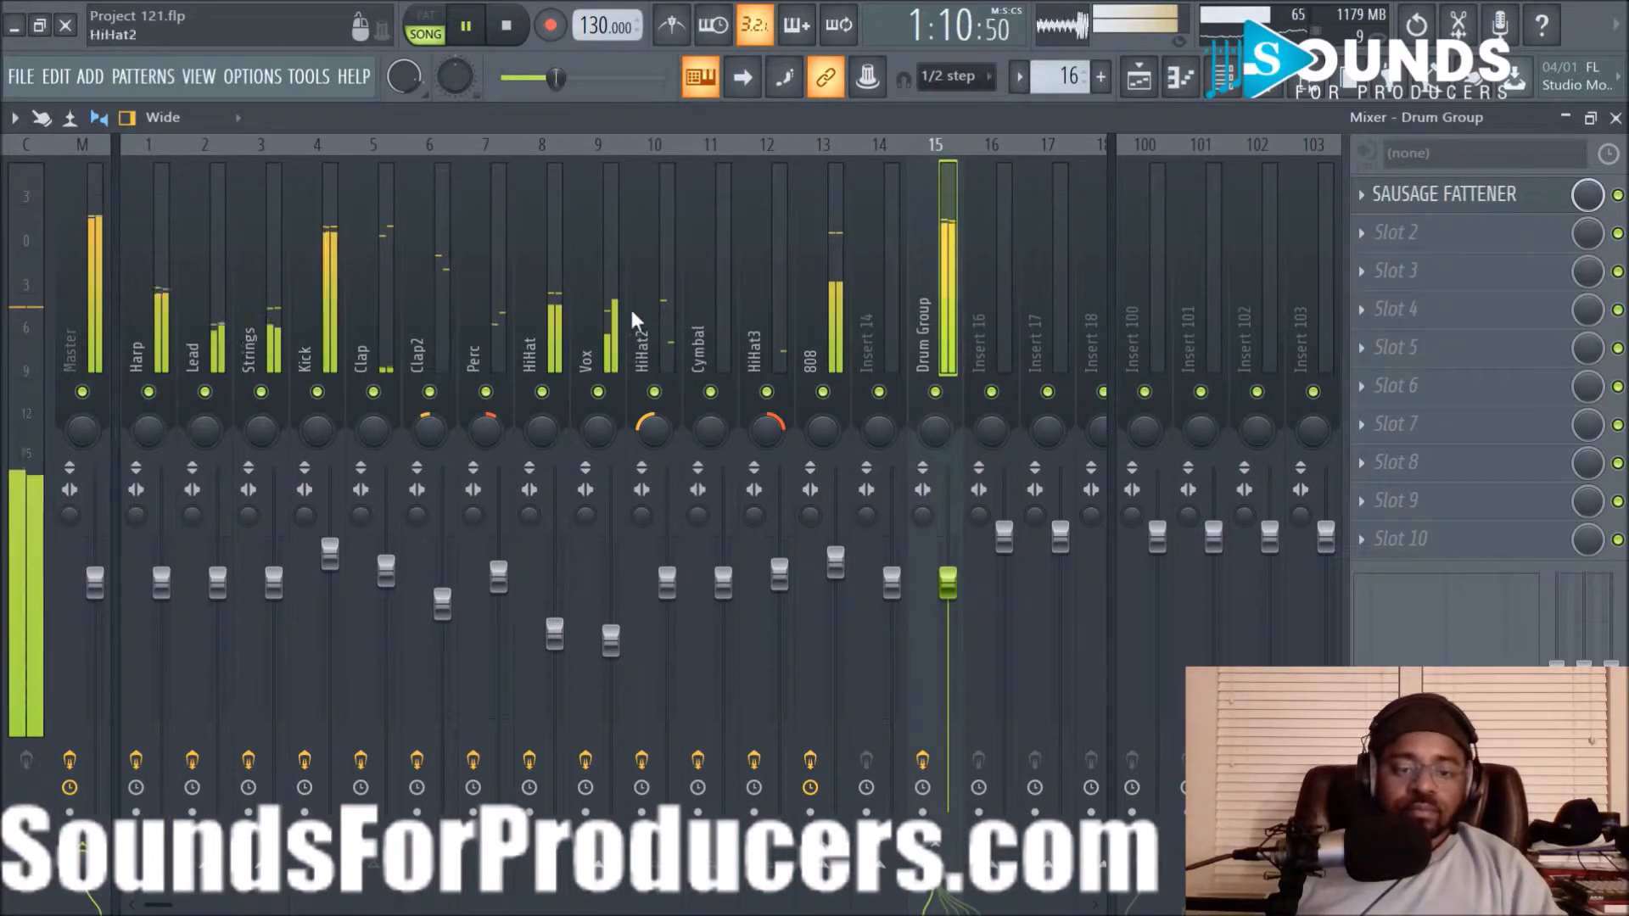
{"action": "left_click", "coordinate": [589, 323]}
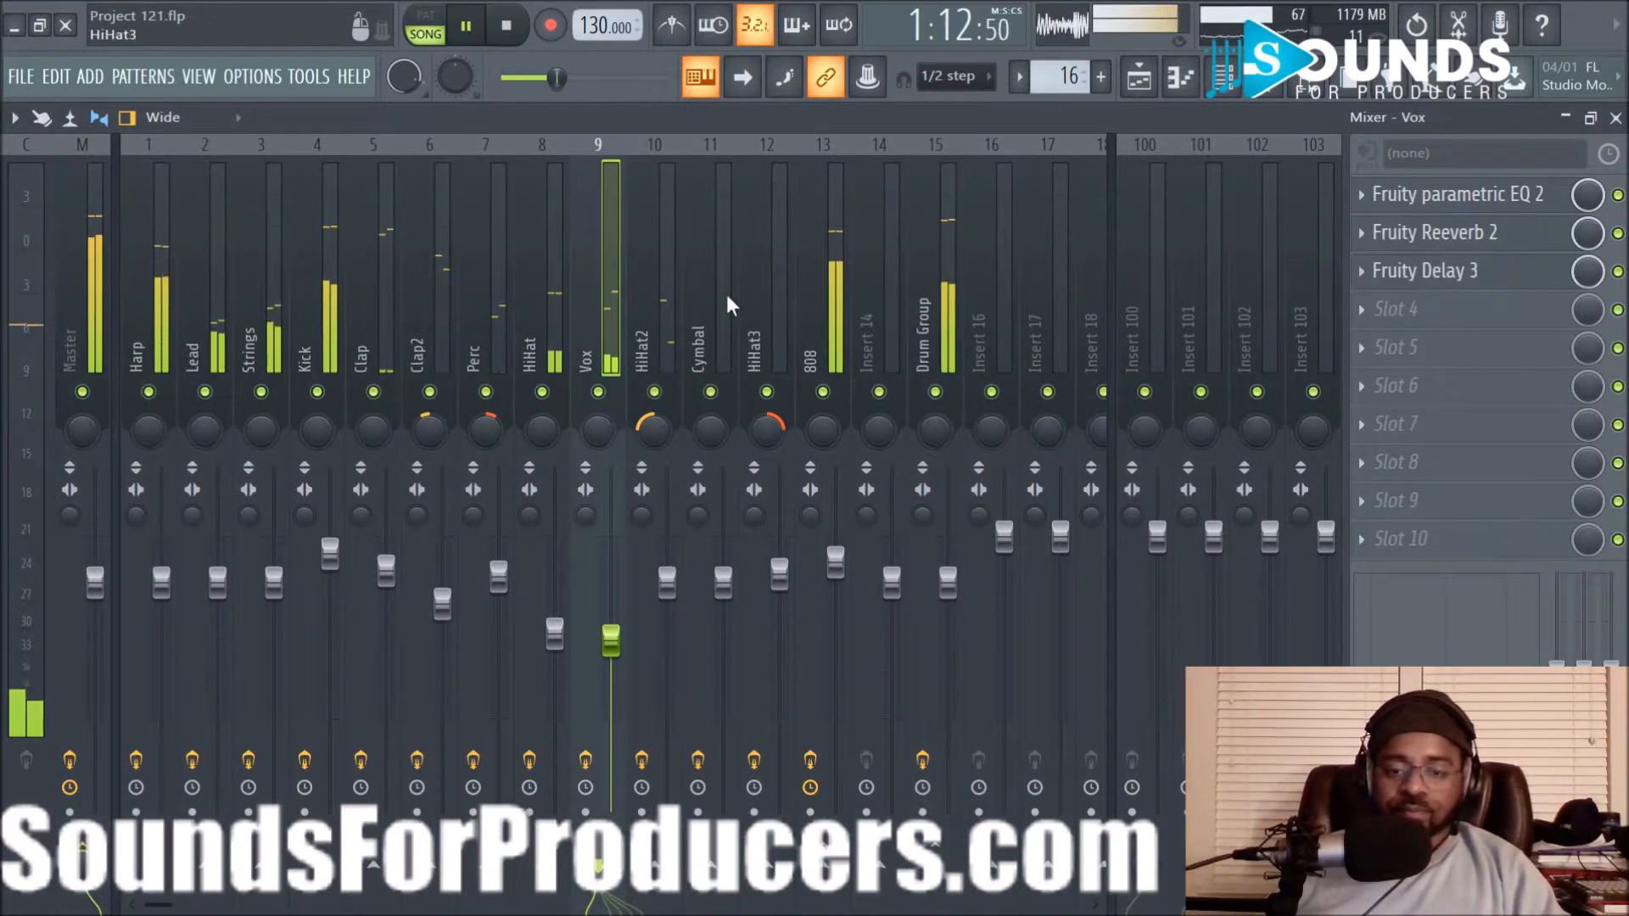
{"action": "left_click", "coordinate": [1150, 85]}
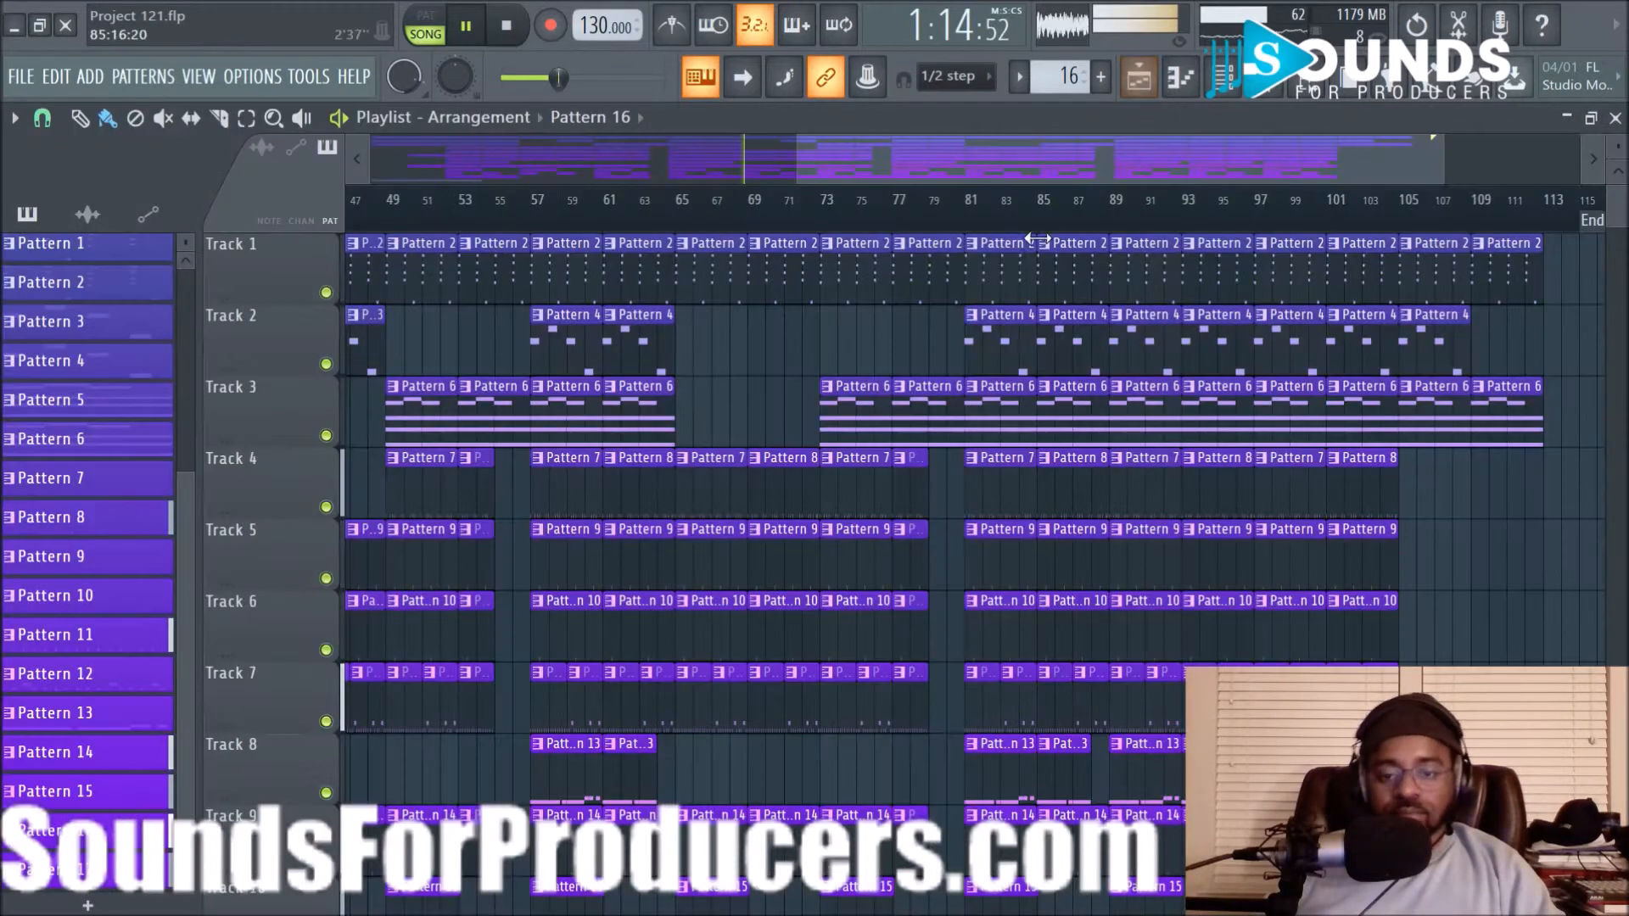
Examine which patterns drop out and return across the tracks between bars 41 and 57 during playback, and stop the song
{"action": "left_click_drag", "start_coordinate": [869, 172], "coordinate": [736, 178]}
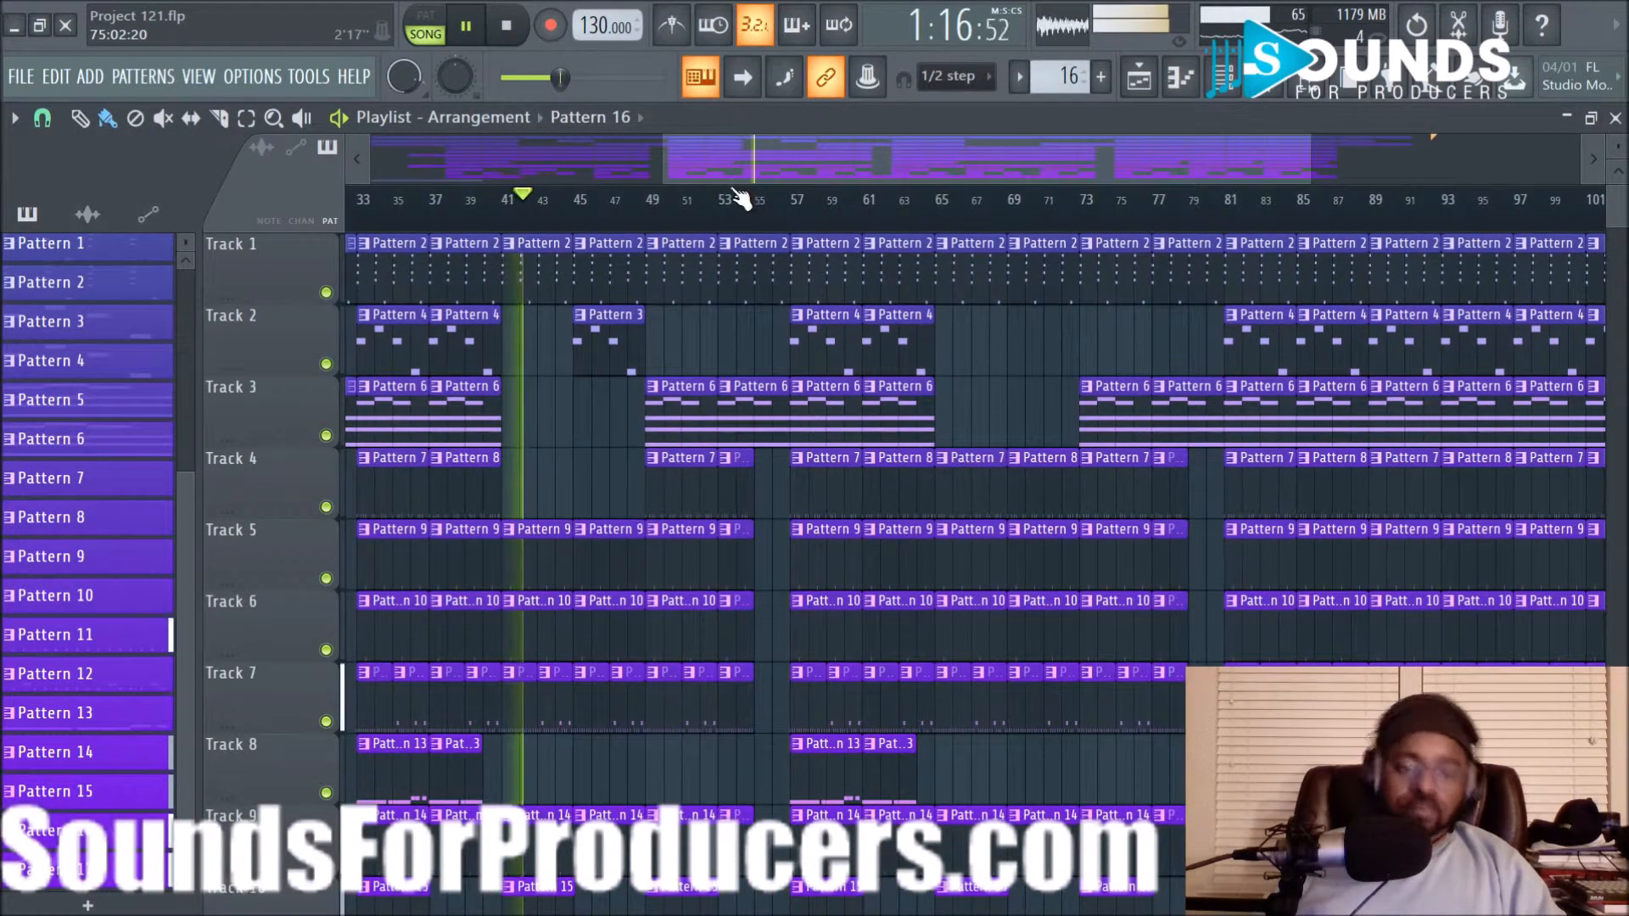
{"action": "scroll", "coordinate": [718, 217], "scroll_direction": "down", "scroll_amount": 2}
{"action": "scroll", "coordinate": [702, 304], "scroll_direction": "down", "scroll_amount": 2}
{"action": "scroll", "coordinate": [702, 303], "scroll_direction": "down", "scroll_amount": 2}
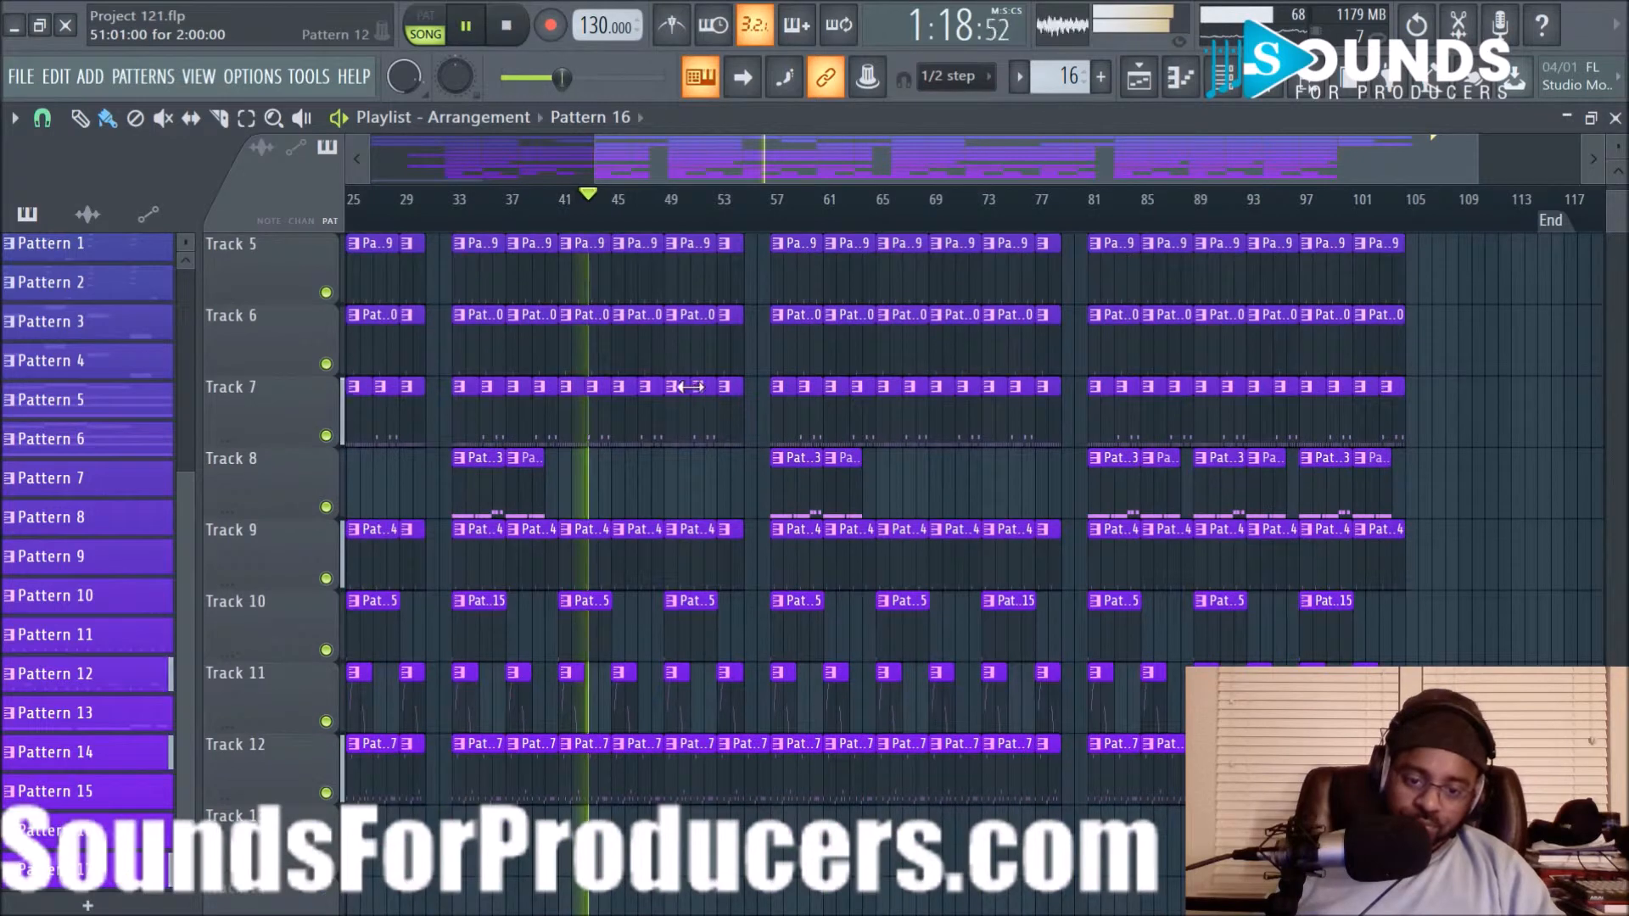
{"action": "scroll", "coordinate": [660, 218], "scroll_direction": "up", "scroll_amount": 3}
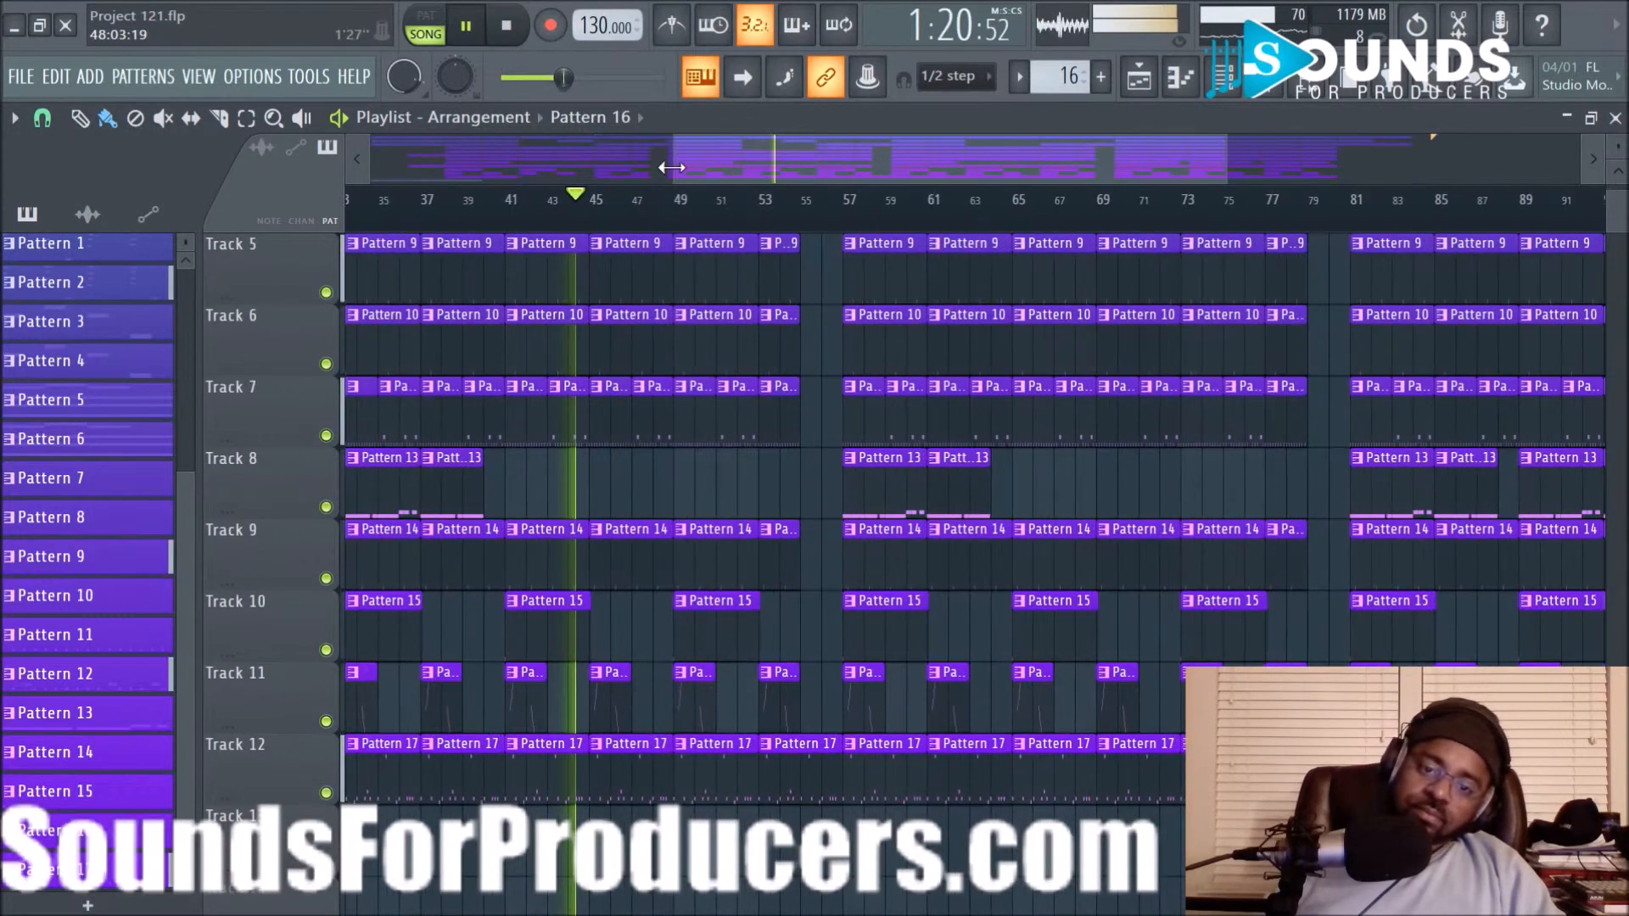
{"action": "left_click_drag", "start_coordinate": [714, 156], "coordinate": [660, 156]}
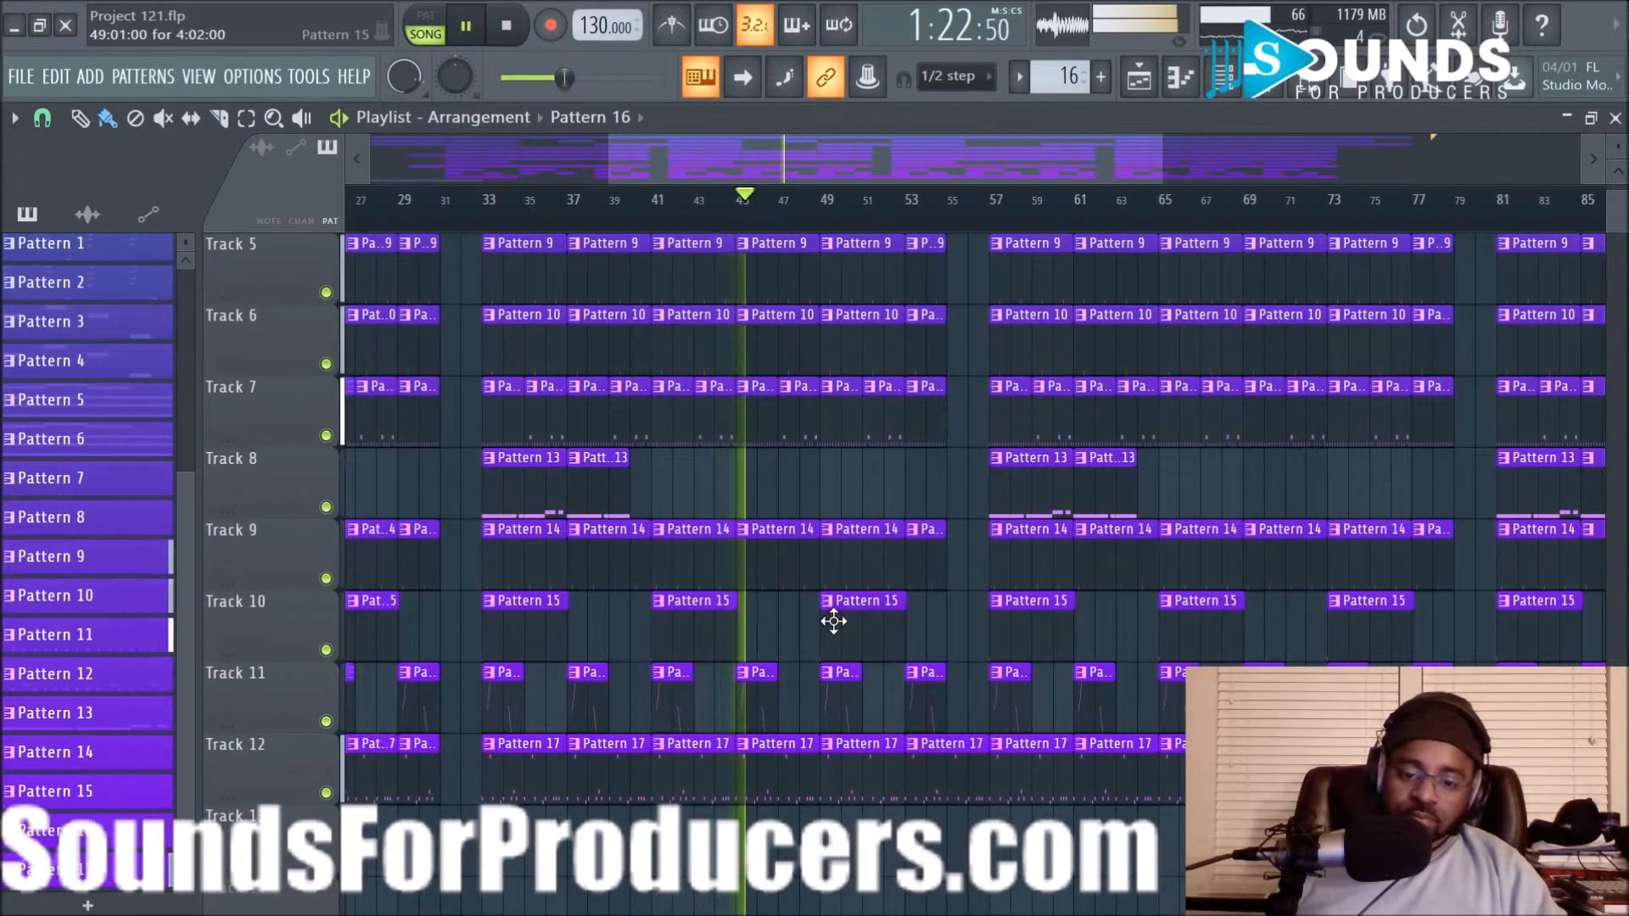
{"action": "scroll", "coordinate": [981, 518], "scroll_direction": "up", "scroll_amount": 4}
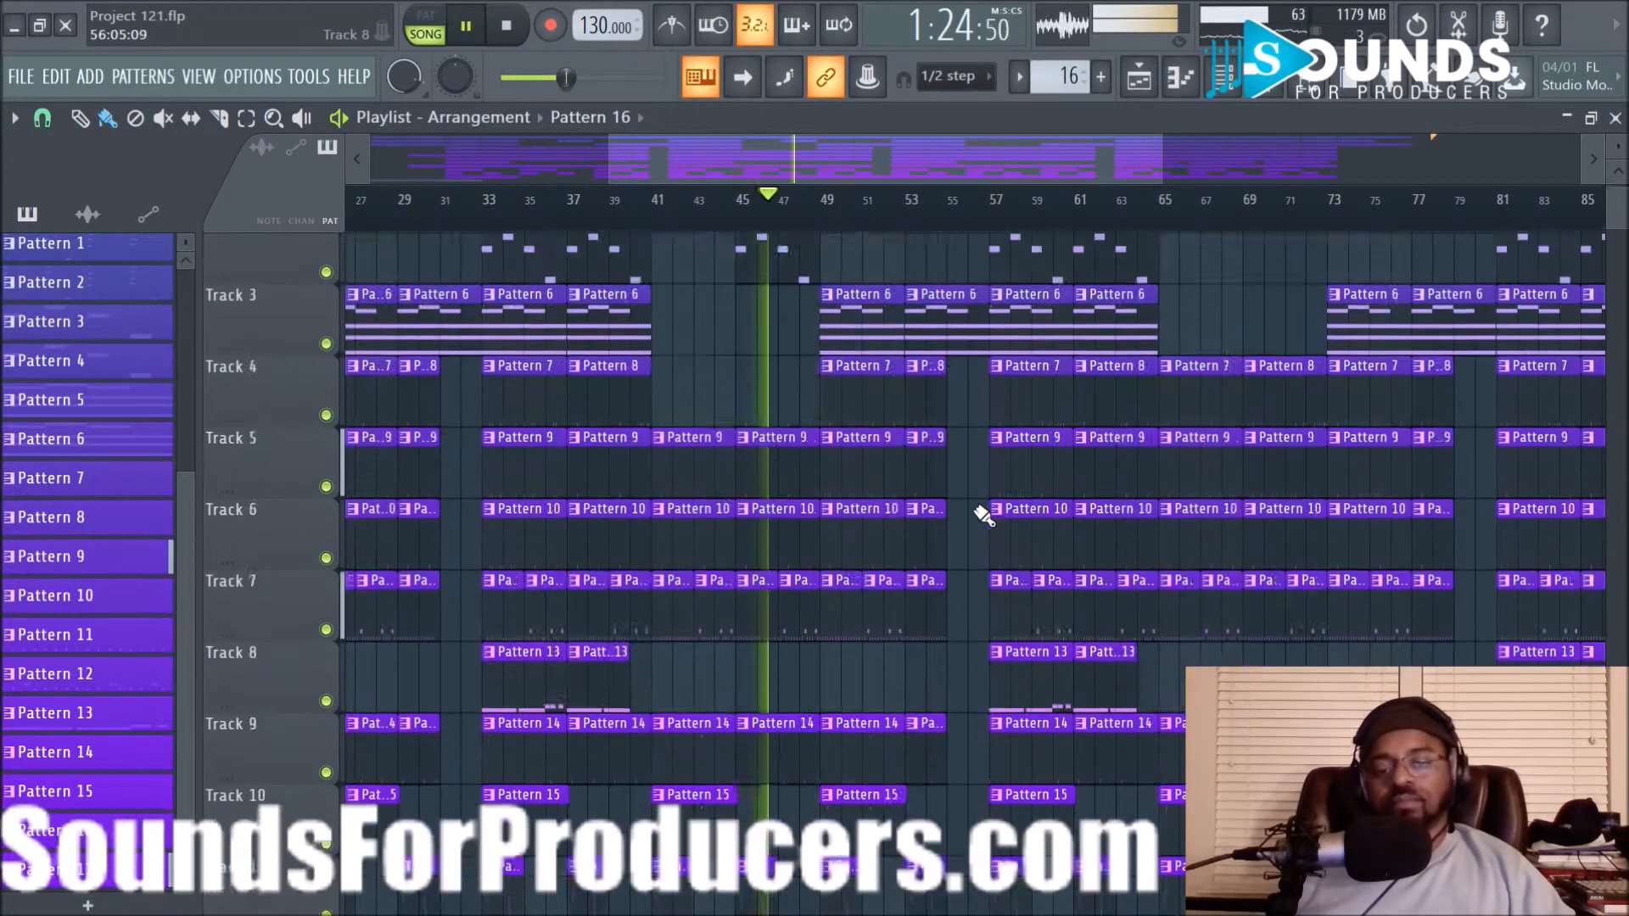
{"action": "scroll", "coordinate": [883, 219], "scroll_direction": "up", "scroll_amount": 2}
{"action": "scroll", "coordinate": [882, 219], "scroll_direction": "up", "scroll_amount": 1}
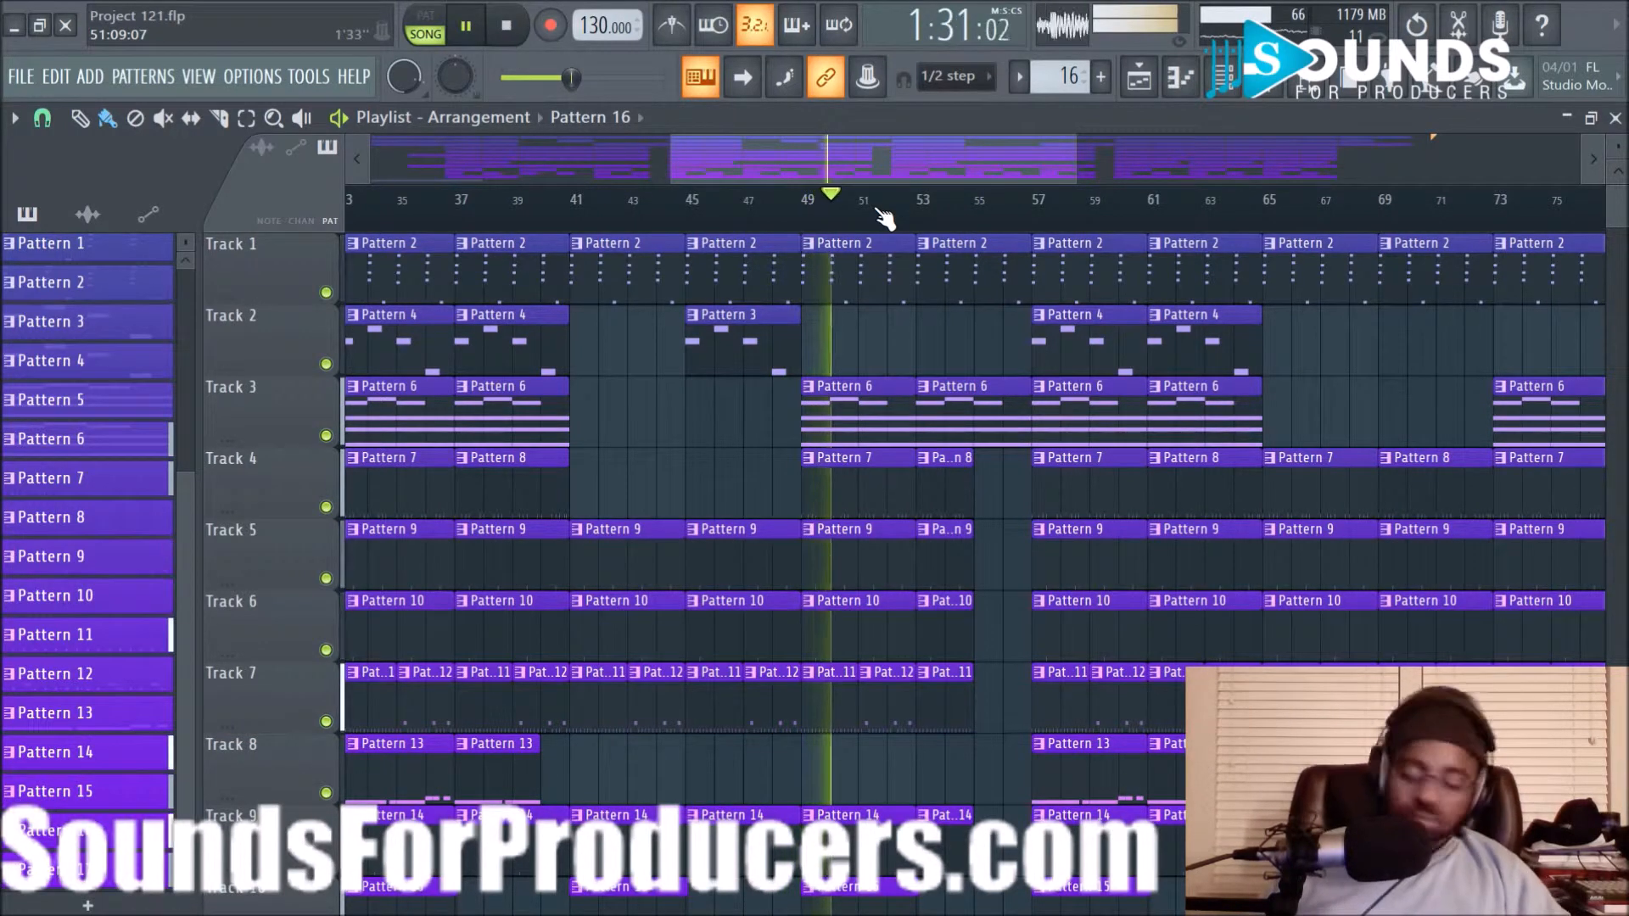
{"action": "key", "text": "space"}
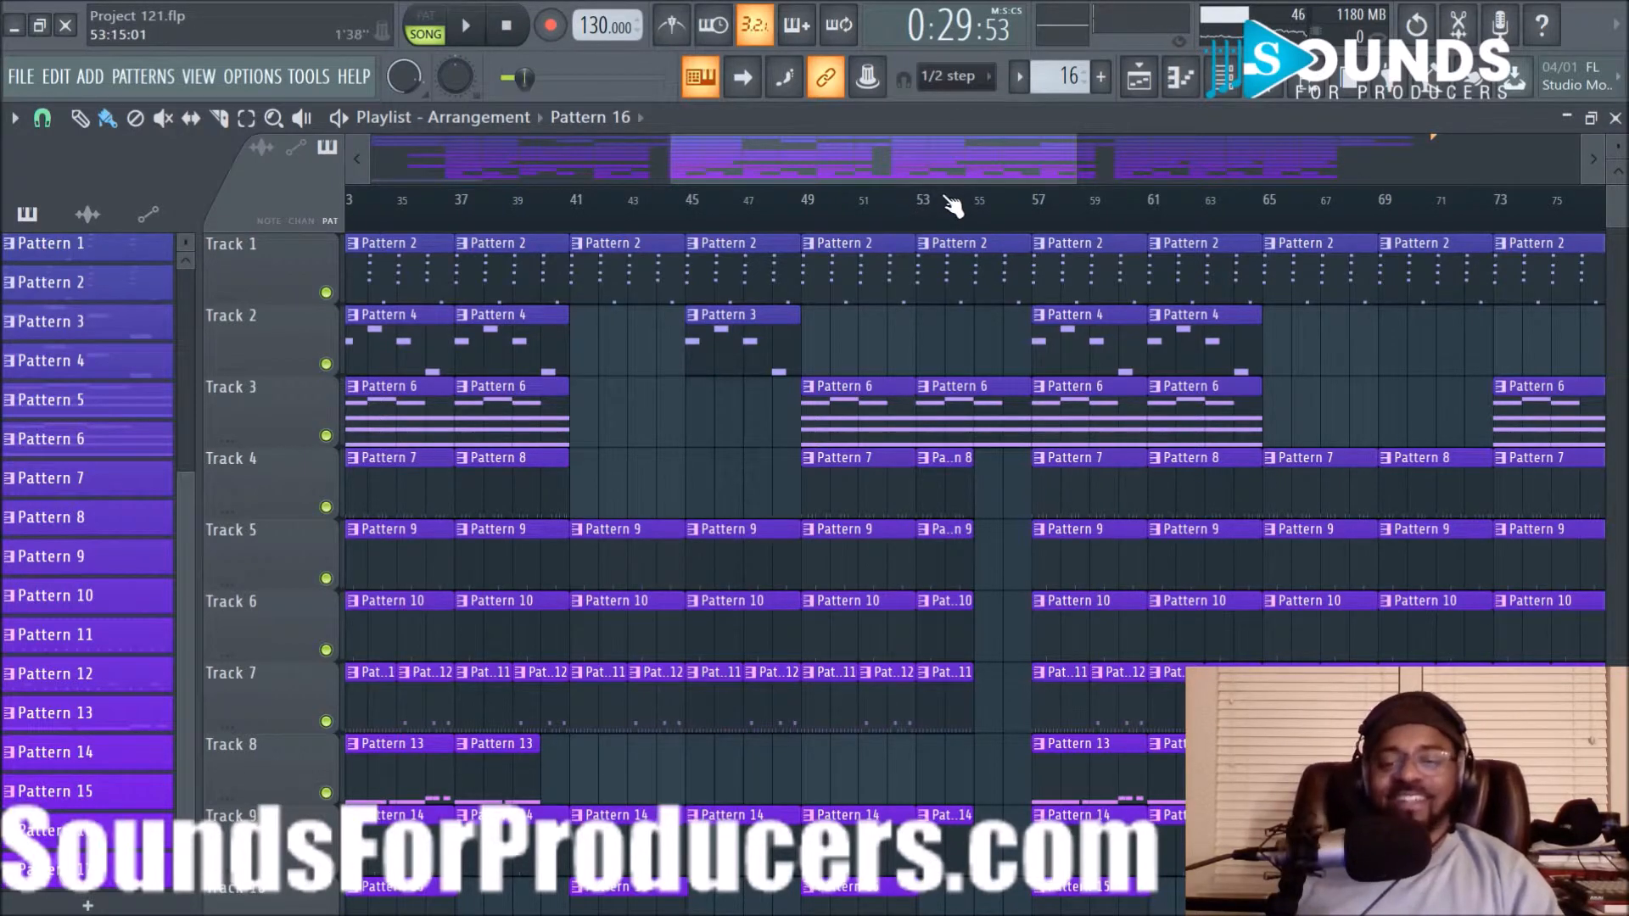
Survey the full song layout from bar 1 to the End marker, comparing how the sections repeat and vary
{"action": "scroll", "coordinate": [949, 210], "scroll_direction": "down", "scroll_amount": 6}
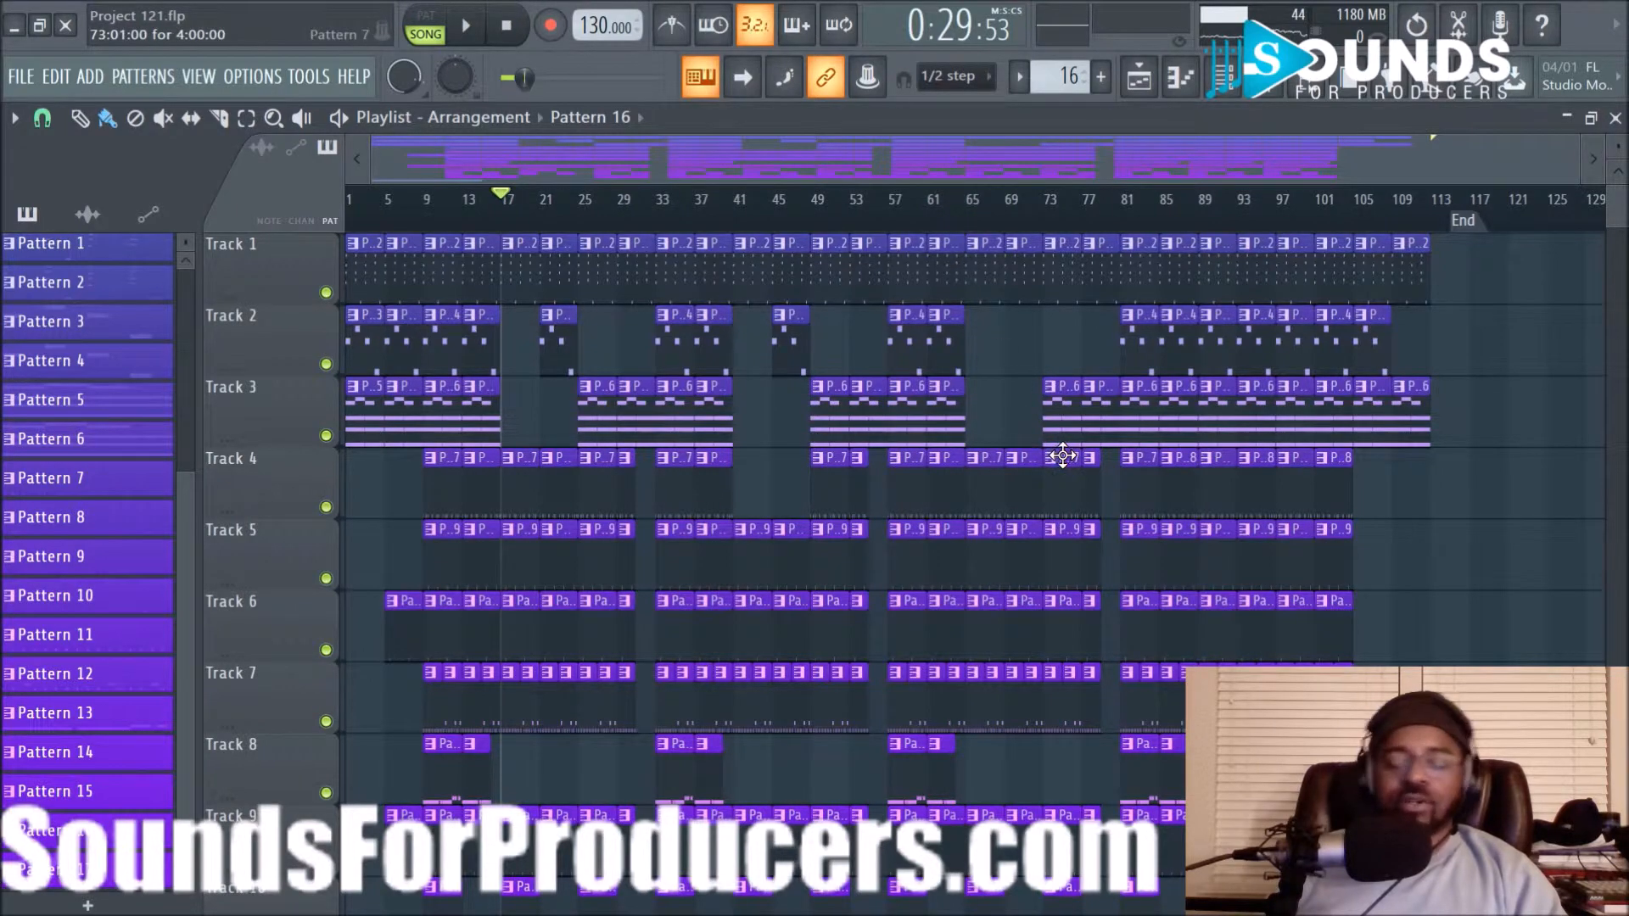
{"action": "scroll", "coordinate": [1062, 454], "scroll_direction": "down", "scroll_amount": 5}
{"action": "scroll", "coordinate": [1065, 455], "scroll_direction": "up", "scroll_amount": 5}
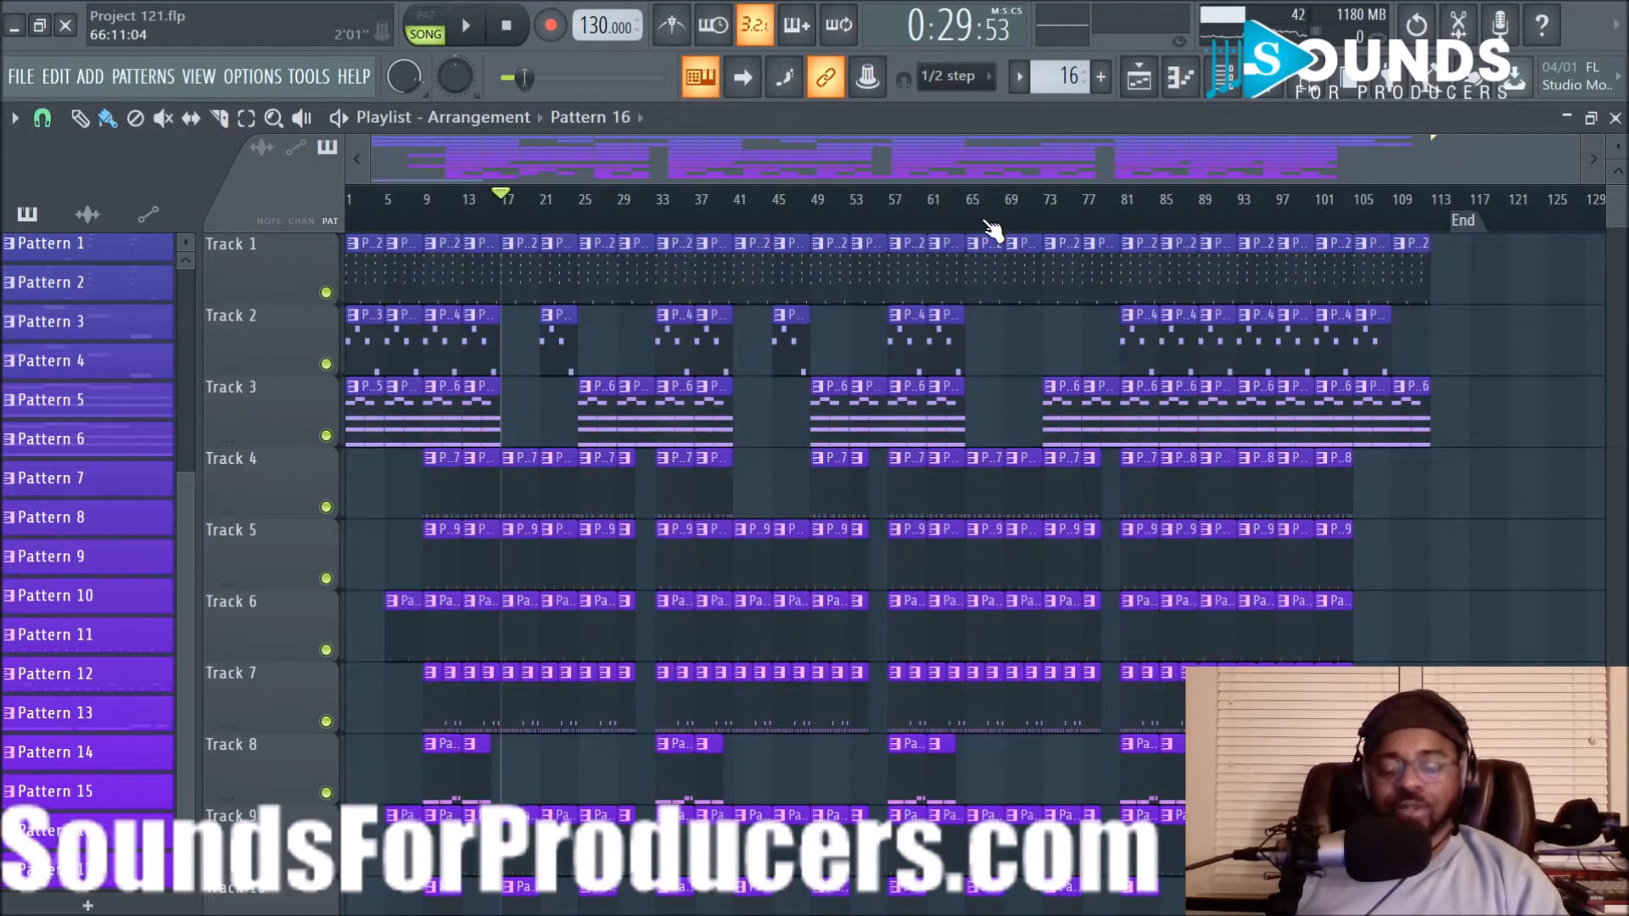
{"action": "scroll", "coordinate": [990, 227], "scroll_direction": "up", "scroll_amount": 3}
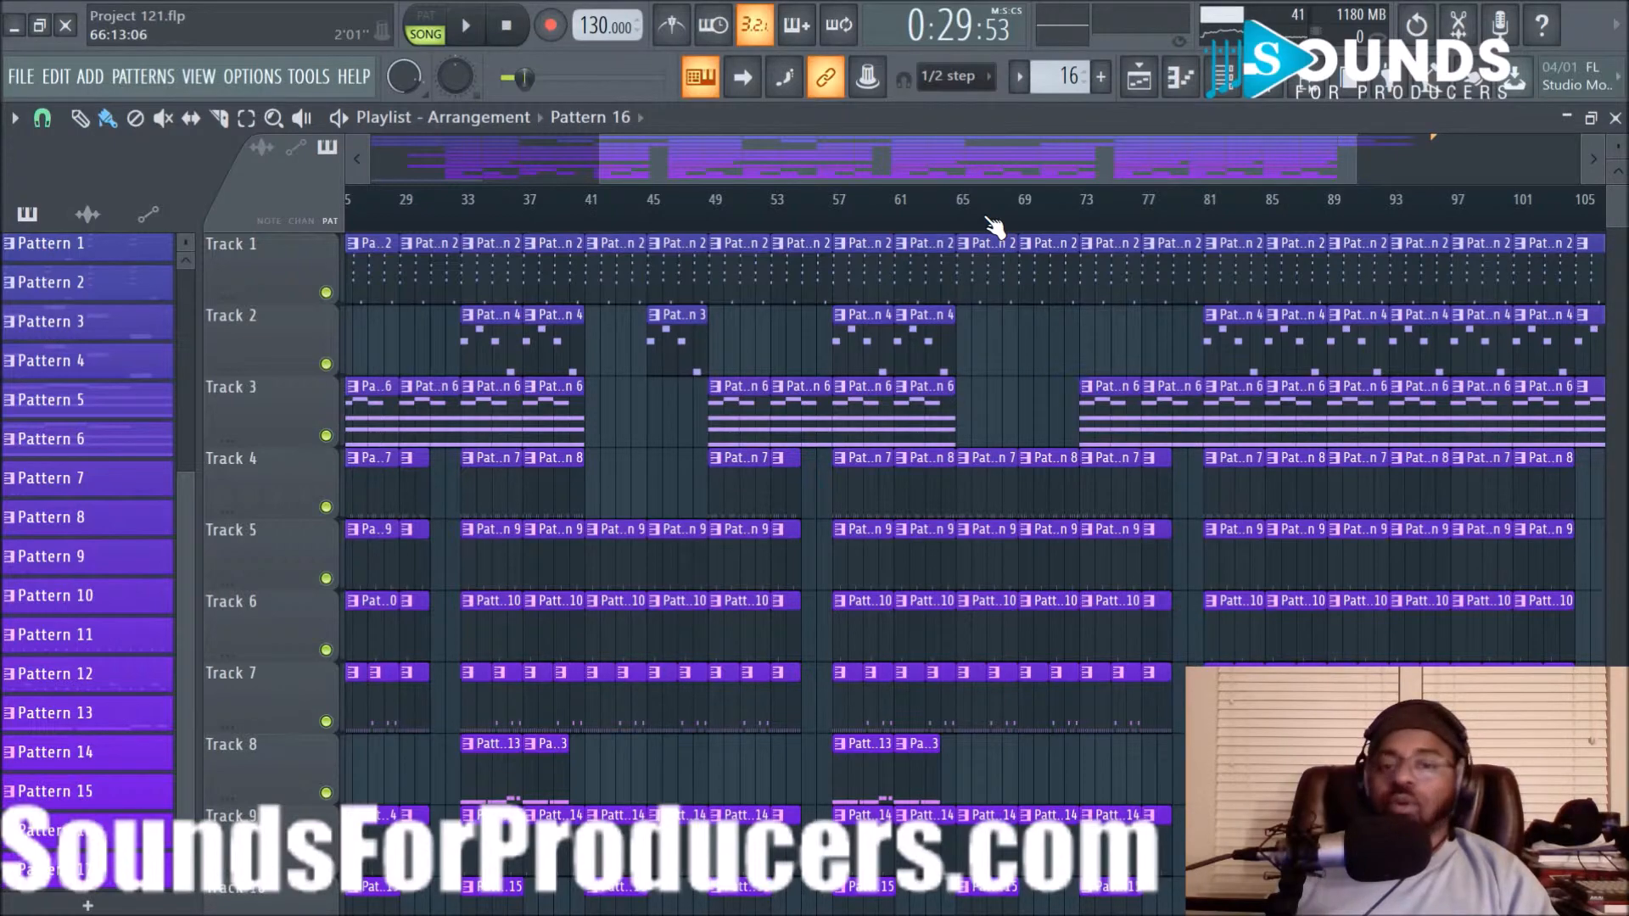
{"action": "scroll", "coordinate": [994, 225], "scroll_direction": "down", "scroll_amount": 3}
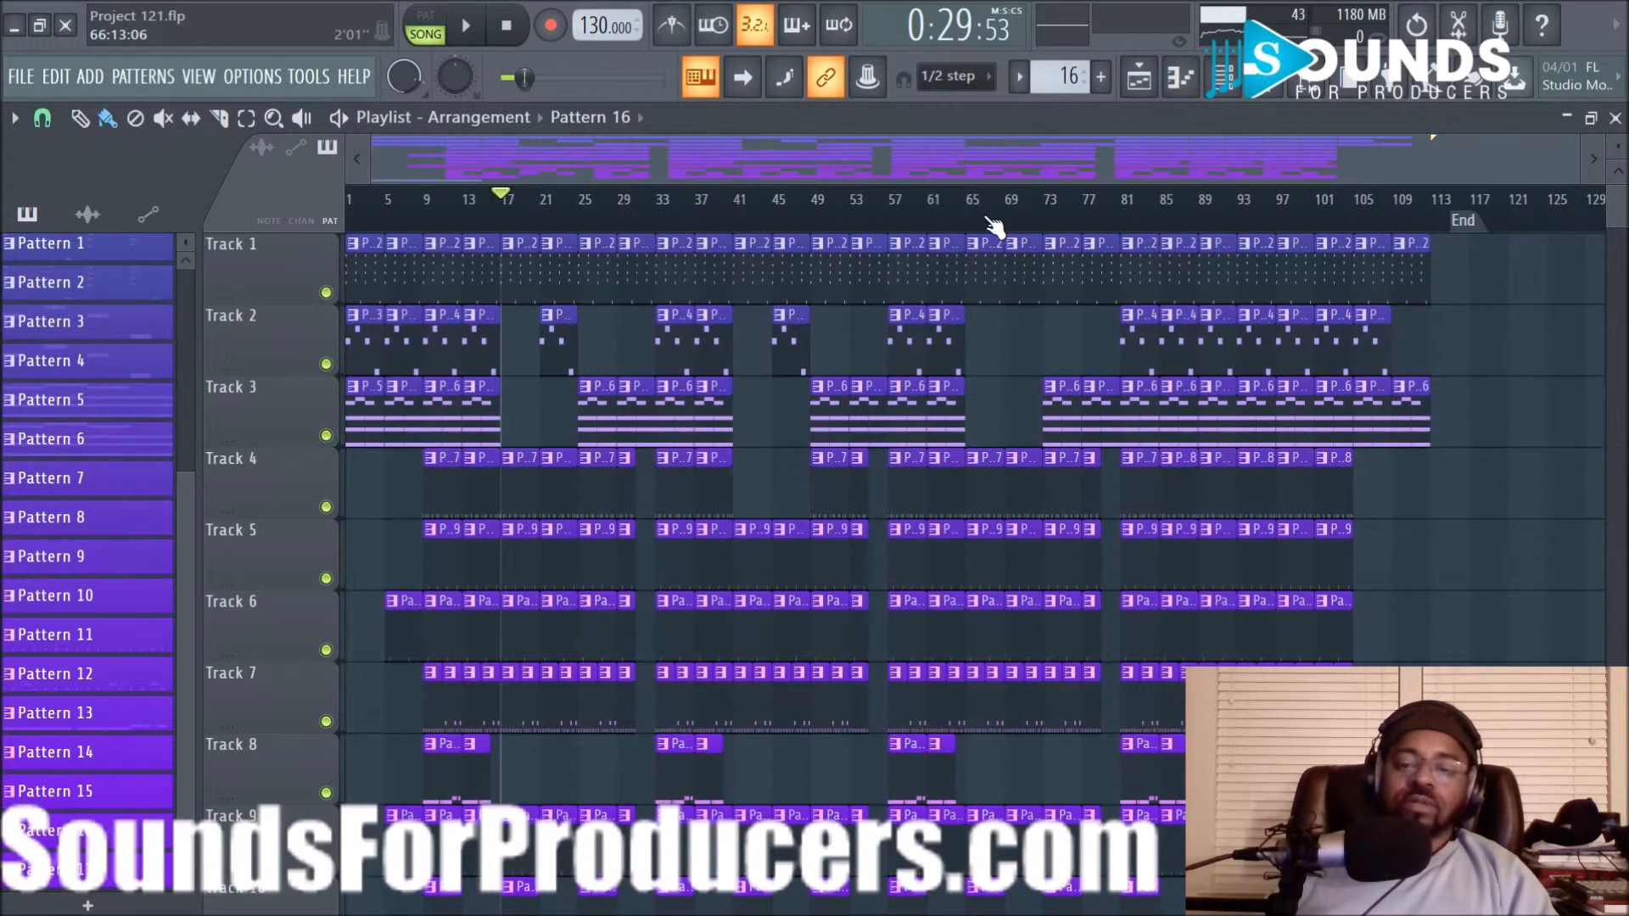
{"action": "scroll", "coordinate": [1170, 377], "scroll_direction": "down", "scroll_amount": 5}
{"action": "scroll", "coordinate": [1177, 397], "scroll_direction": "up", "scroll_amount": 5}
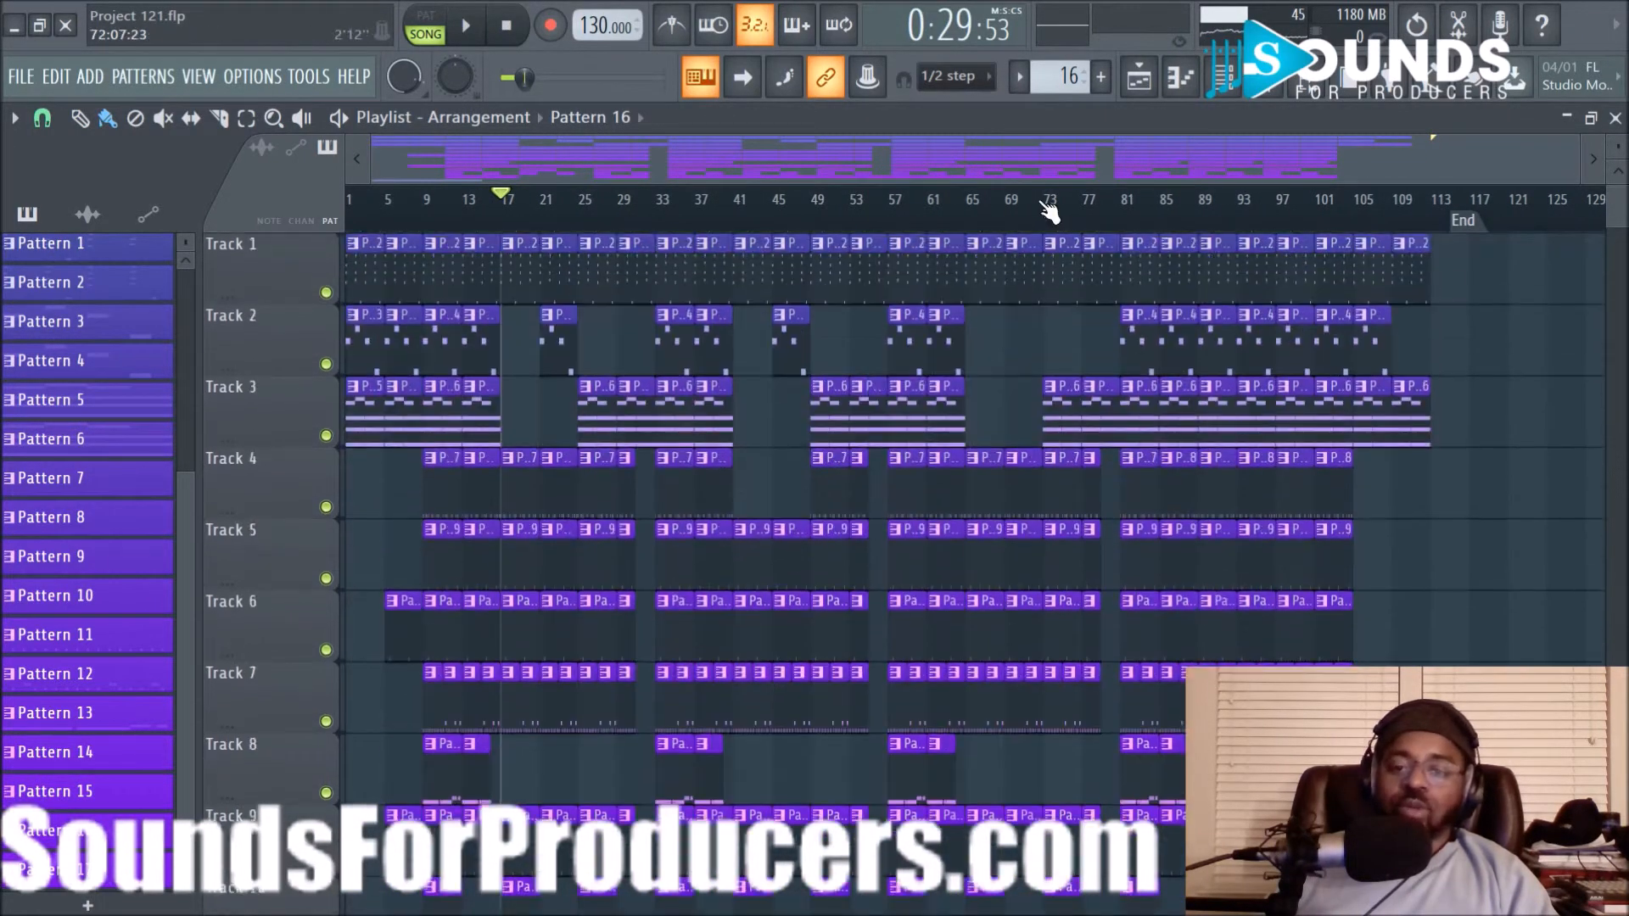
{"action": "scroll", "coordinate": [1050, 212], "scroll_direction": "up", "scroll_amount": 3}
{"action": "left_click_drag", "start_coordinate": [1035, 151], "coordinate": [766, 158]}
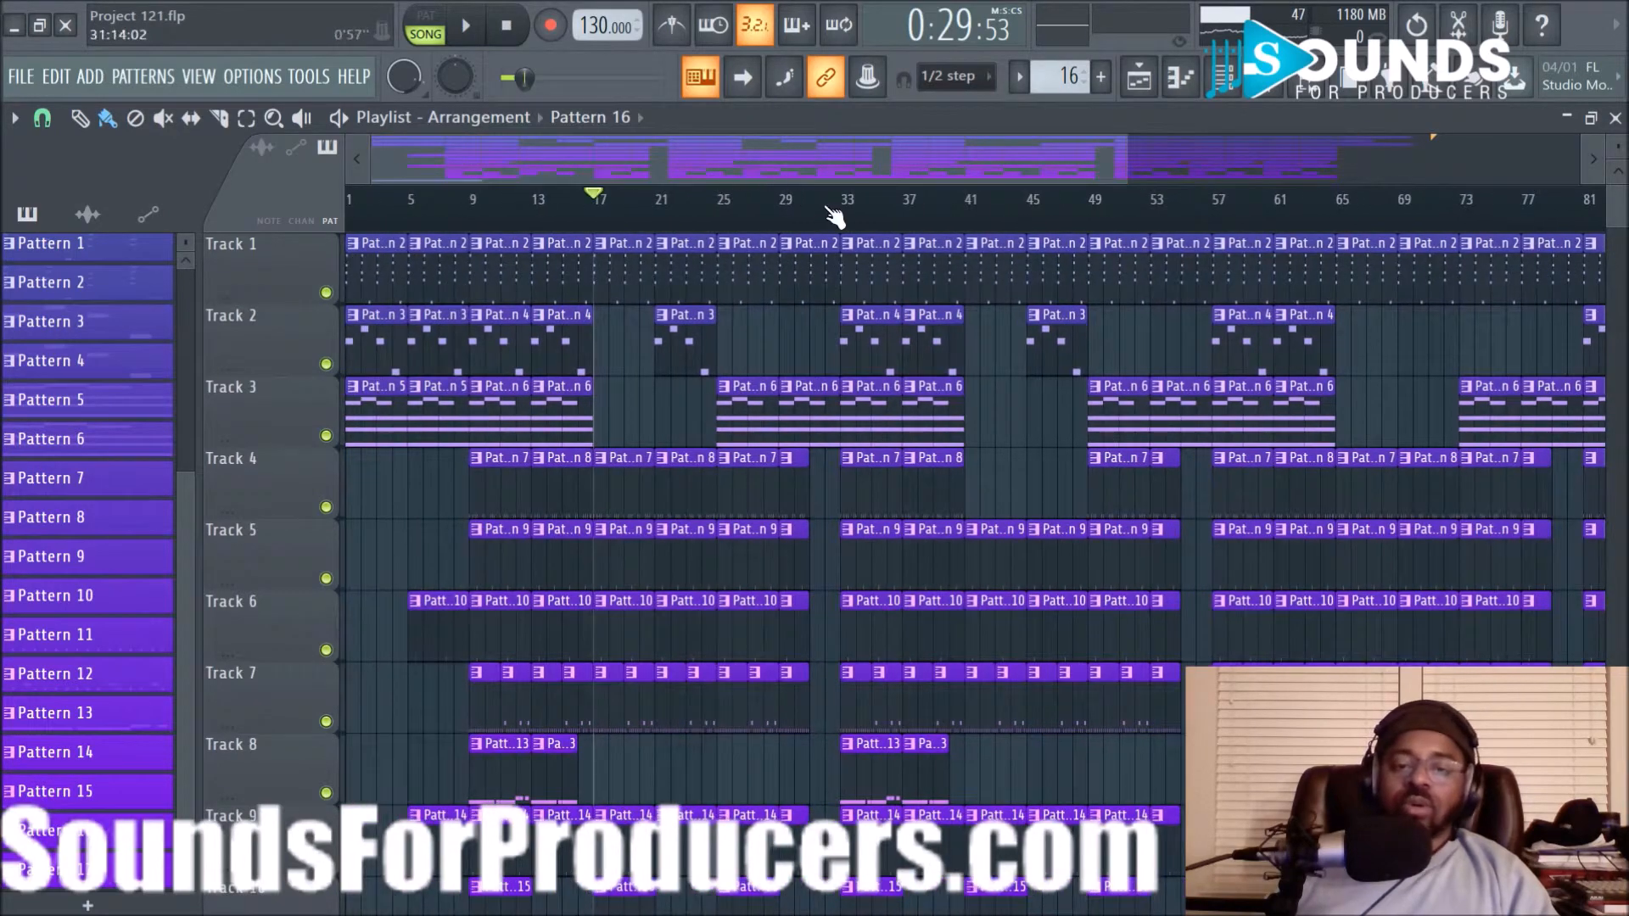
{"action": "left_click_drag", "start_coordinate": [862, 141], "coordinate": [1183, 161]}
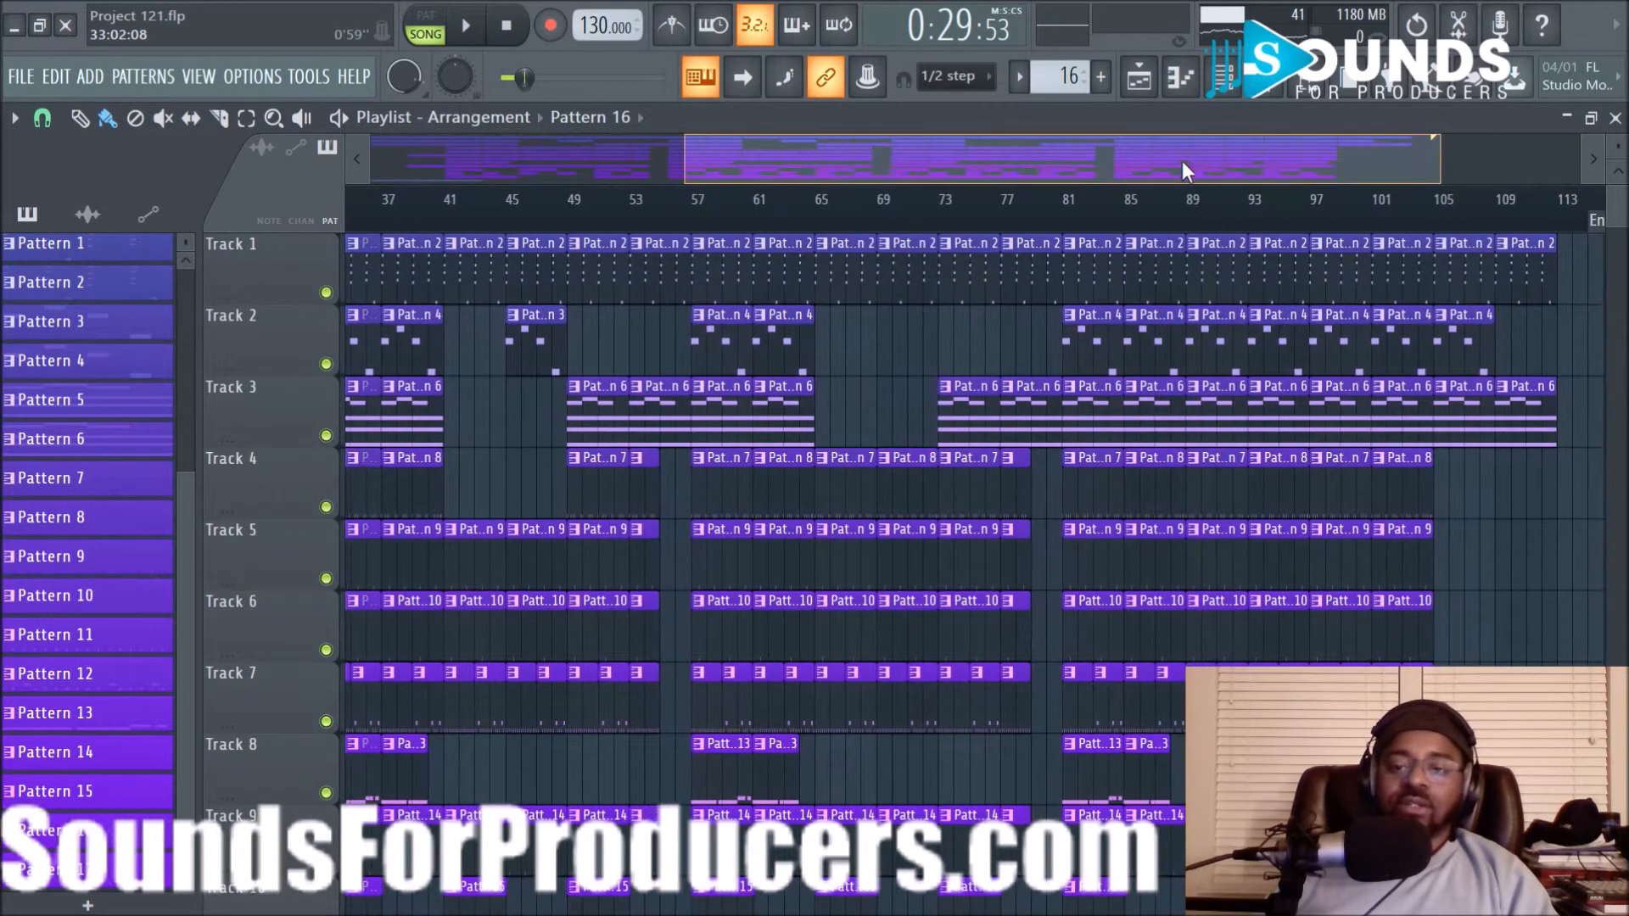
Examine the pattern layout of all tracks in the closing section from bar 81 to the End marker
{"action": "scroll", "coordinate": [1264, 237], "scroll_direction": "up", "scroll_amount": 3}
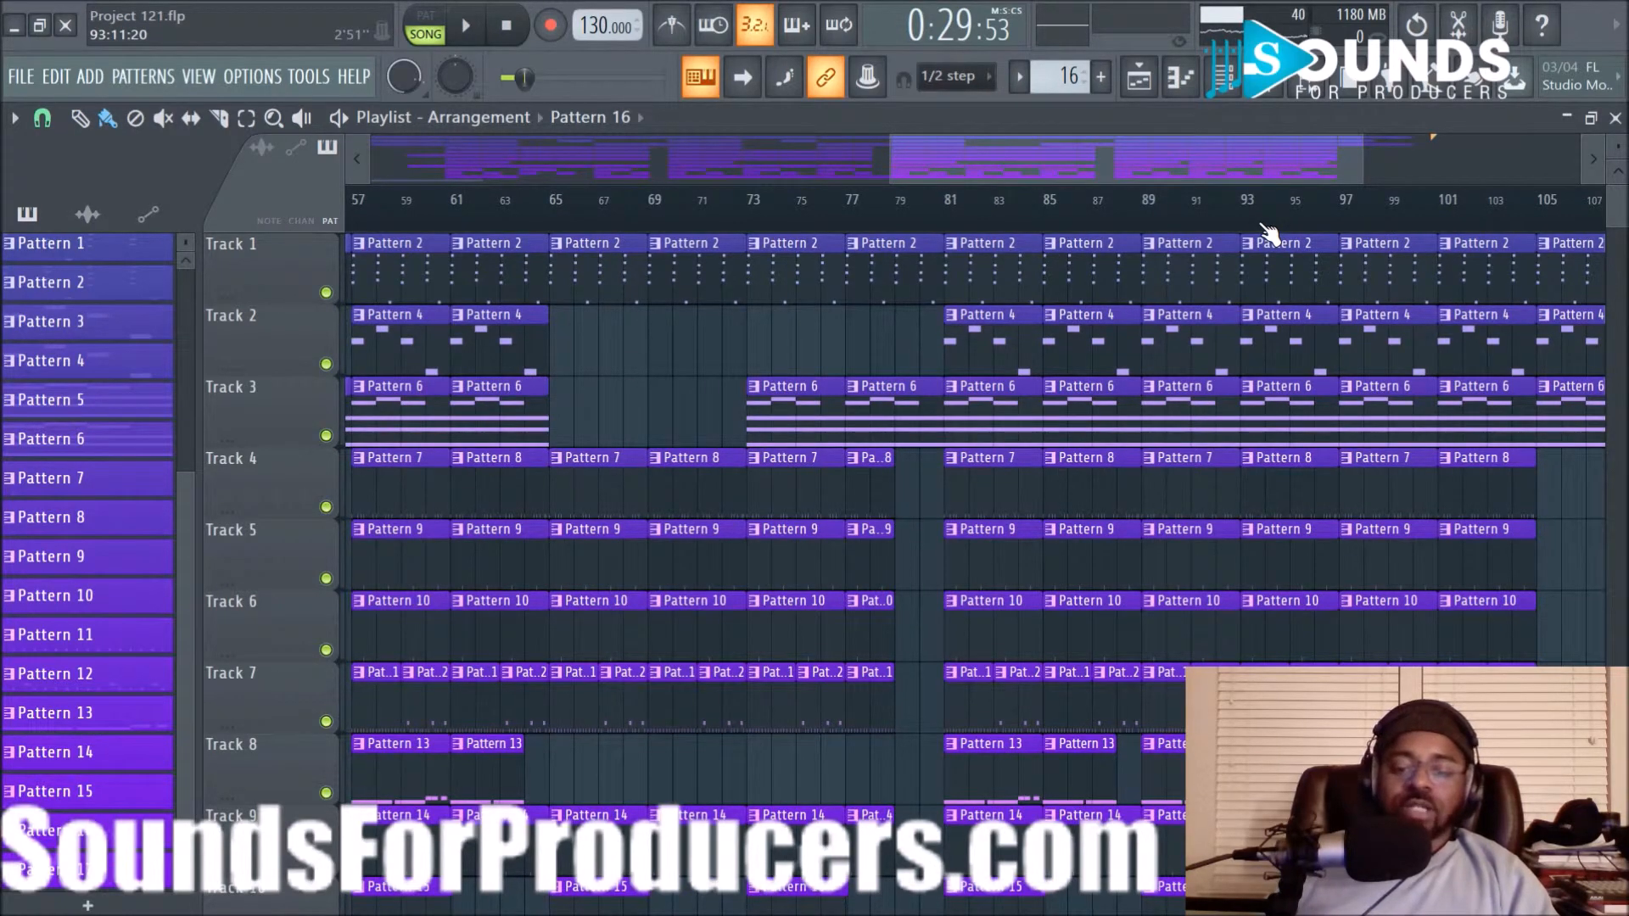
{"action": "scroll", "coordinate": [1329, 481], "scroll_direction": "down", "scroll_amount": 5}
{"action": "scroll", "coordinate": [1330, 481], "scroll_direction": "up", "scroll_amount": 5}
{"action": "left_click_drag", "start_coordinate": [1152, 170], "coordinate": [1308, 185]}
{"action": "scroll", "coordinate": [899, 476], "scroll_direction": "down", "scroll_amount": 4}
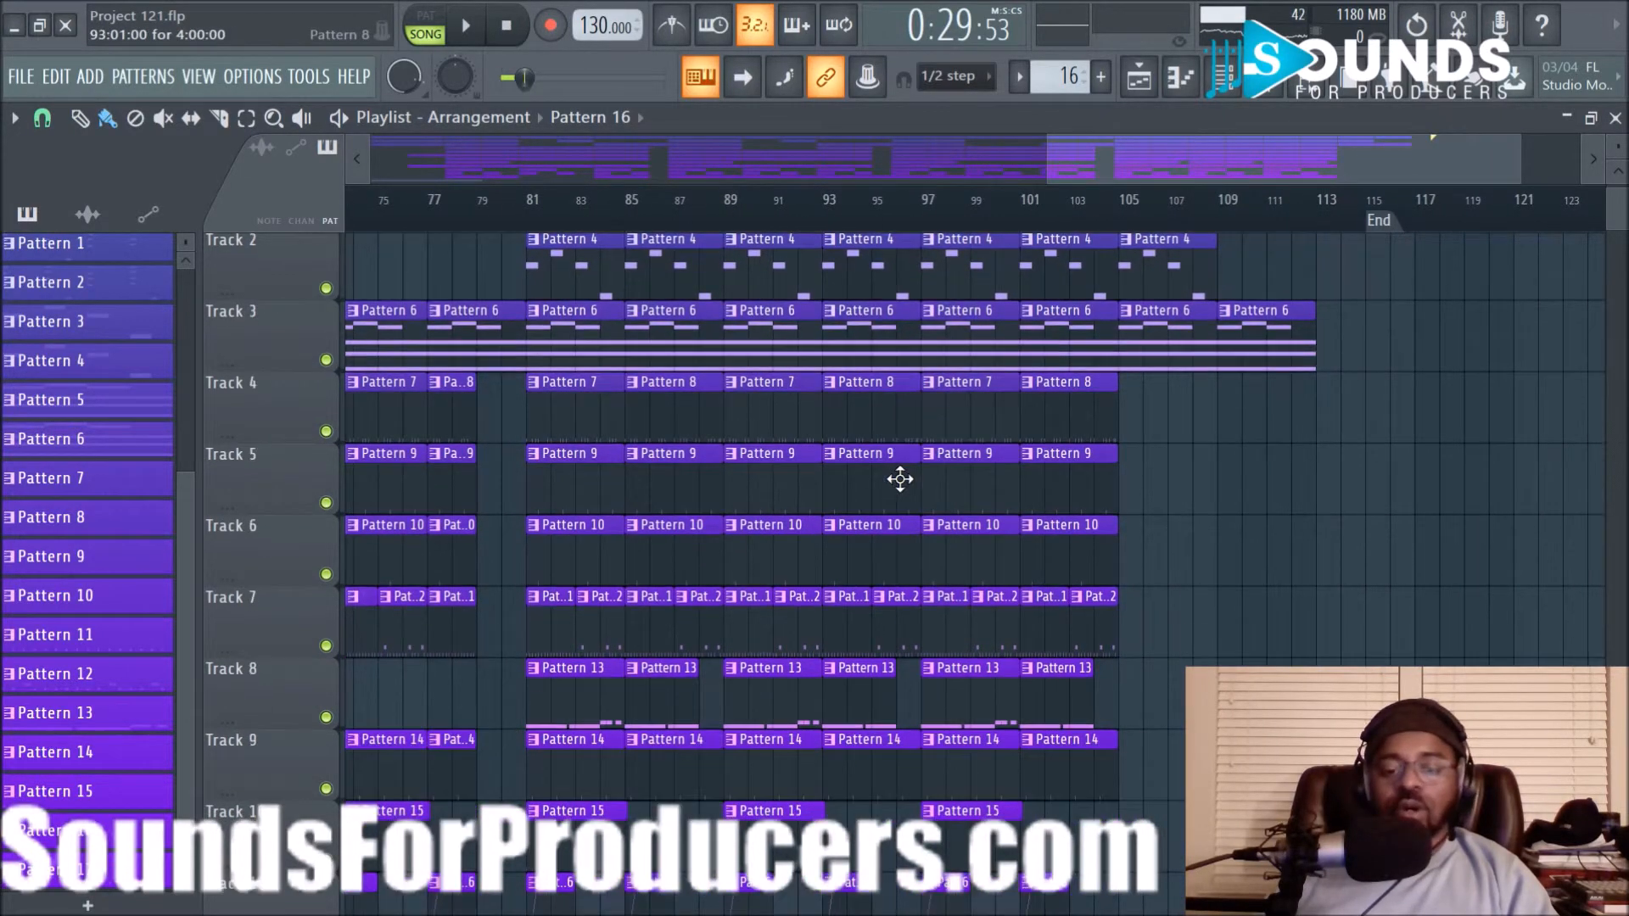
{"action": "scroll", "coordinate": [902, 482], "scroll_direction": "up", "scroll_amount": 3}
{"action": "scroll", "coordinate": [903, 482], "scroll_direction": "up", "scroll_amount": 1}
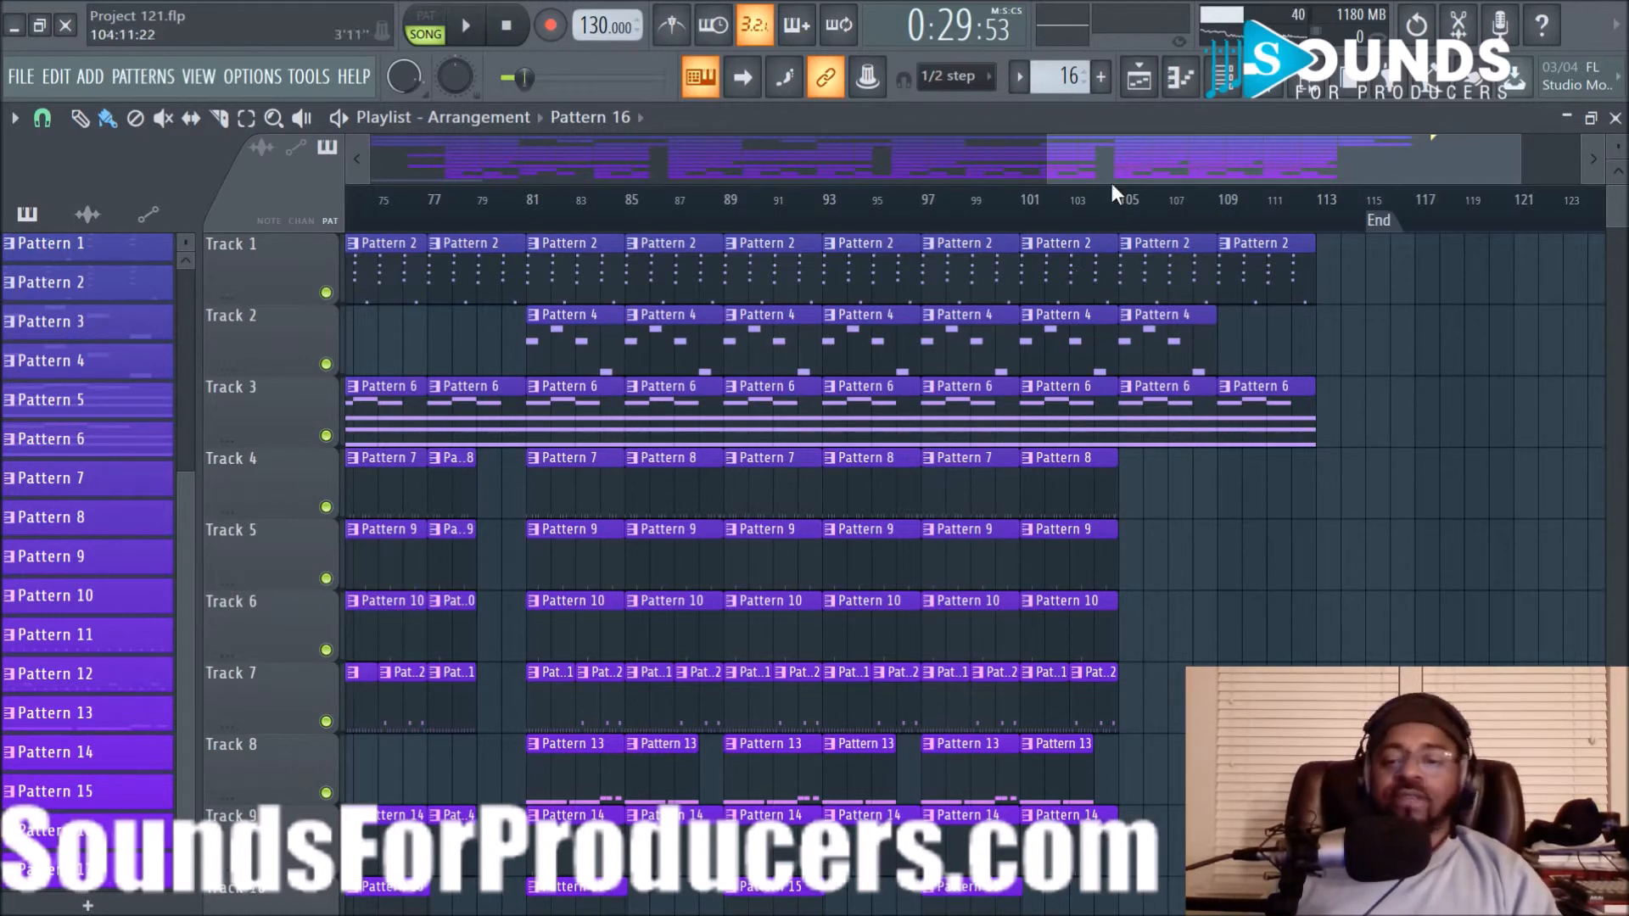
Set the song position to bar 81, play the arrangement briefly from there and stop playback
{"action": "left_click_drag", "start_coordinate": [1111, 179], "coordinate": [872, 160]}
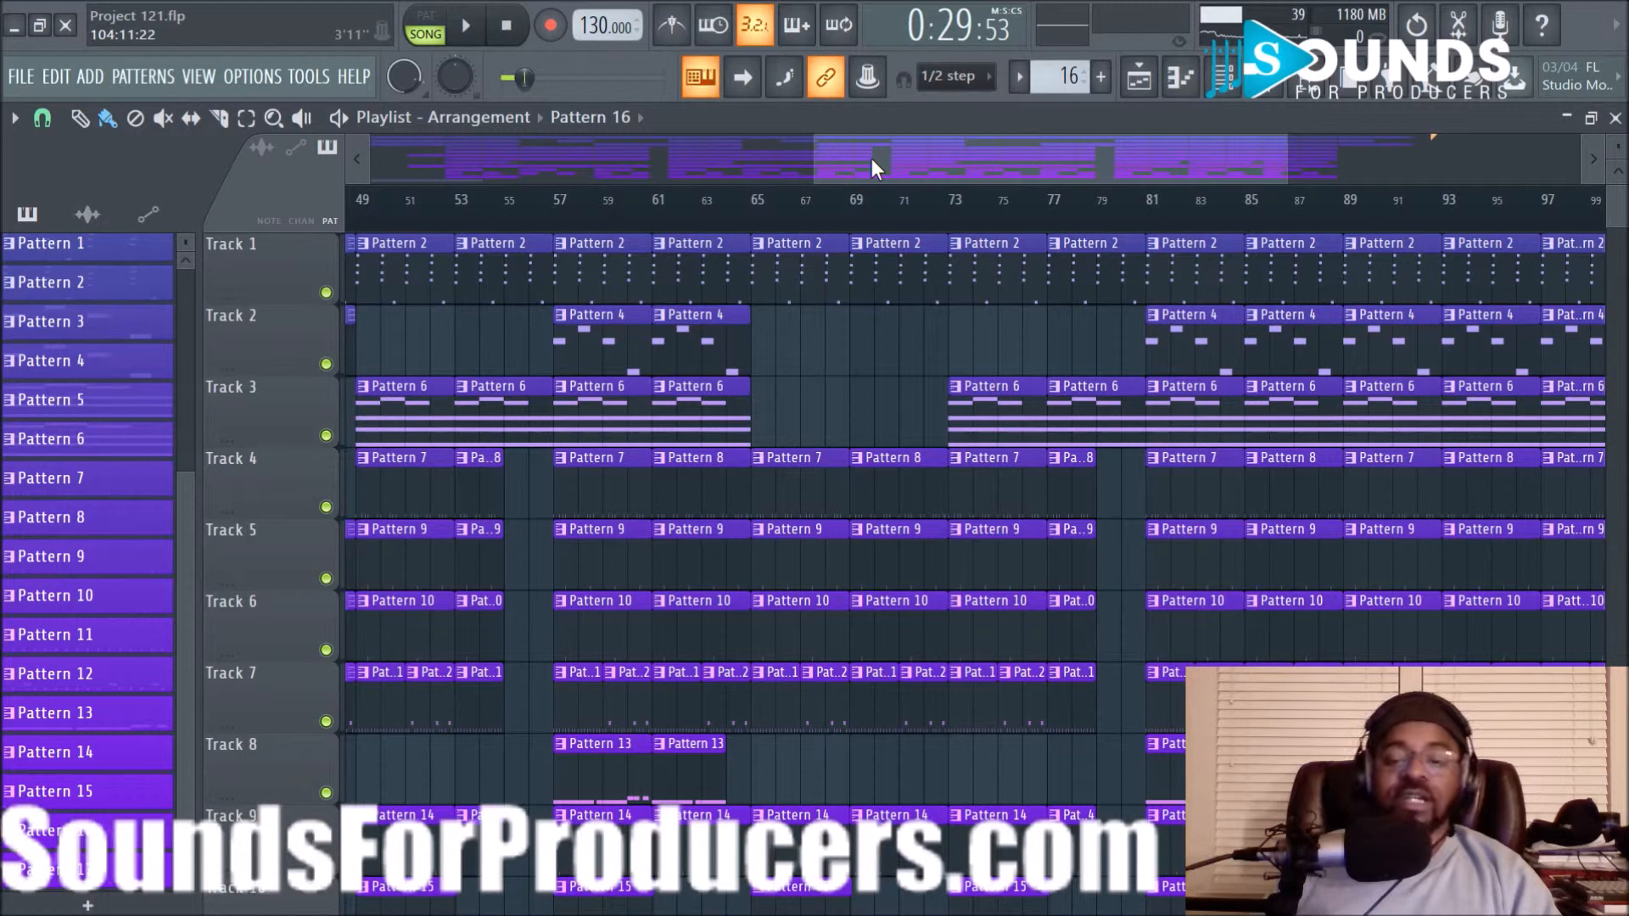
{"action": "left_click", "coordinate": [1156, 225]}
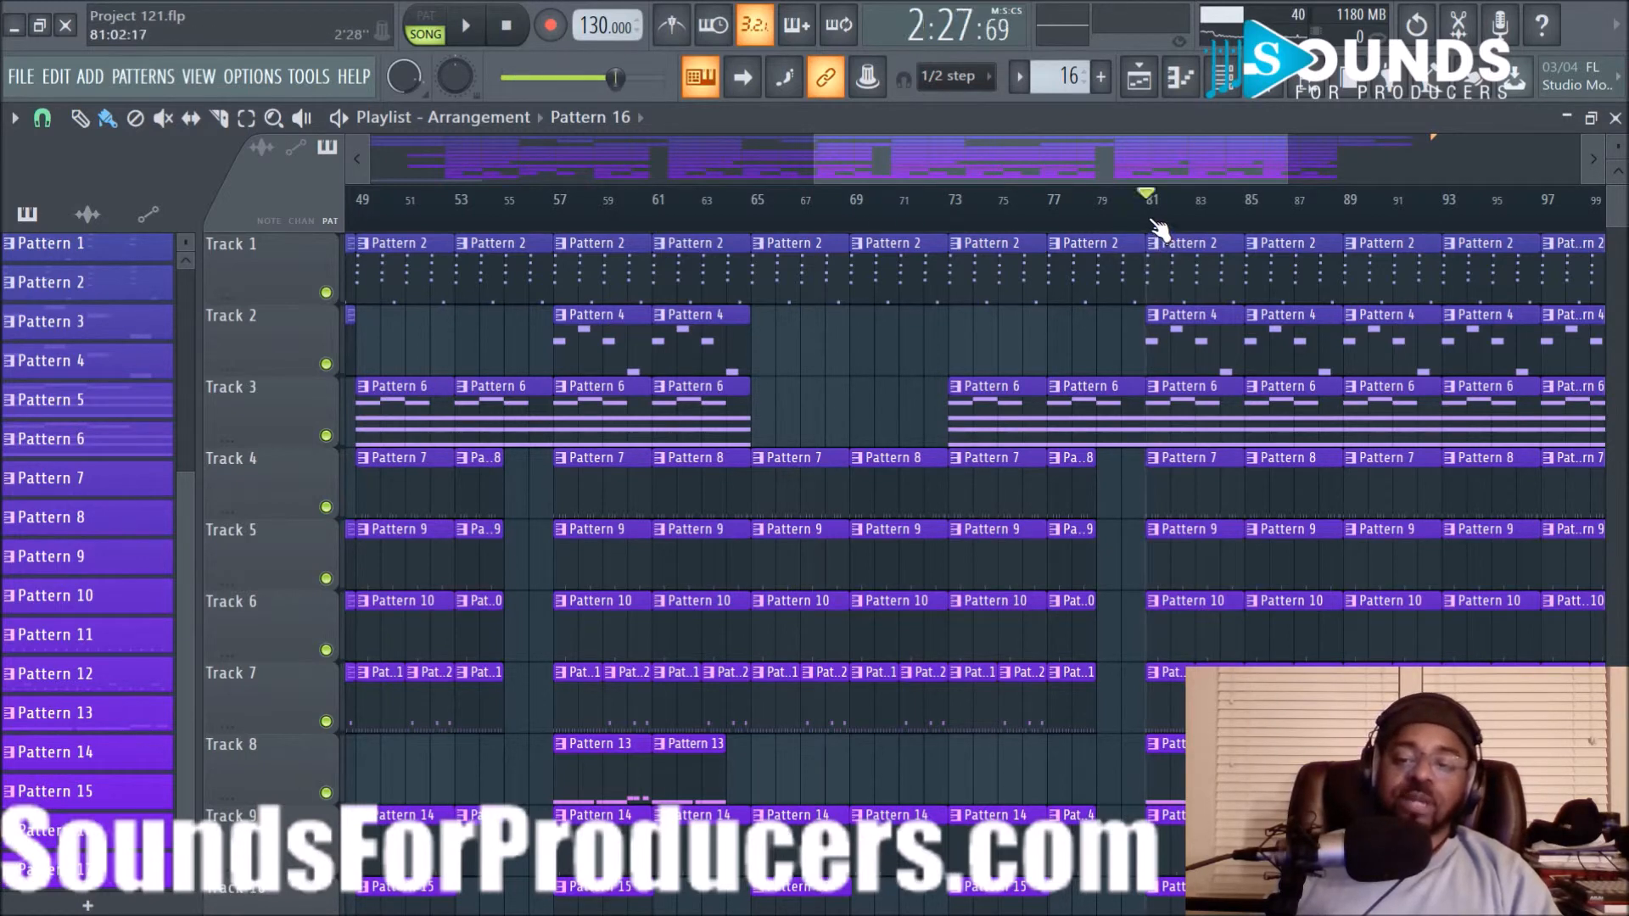
{"action": "left_click", "coordinate": [477, 34]}
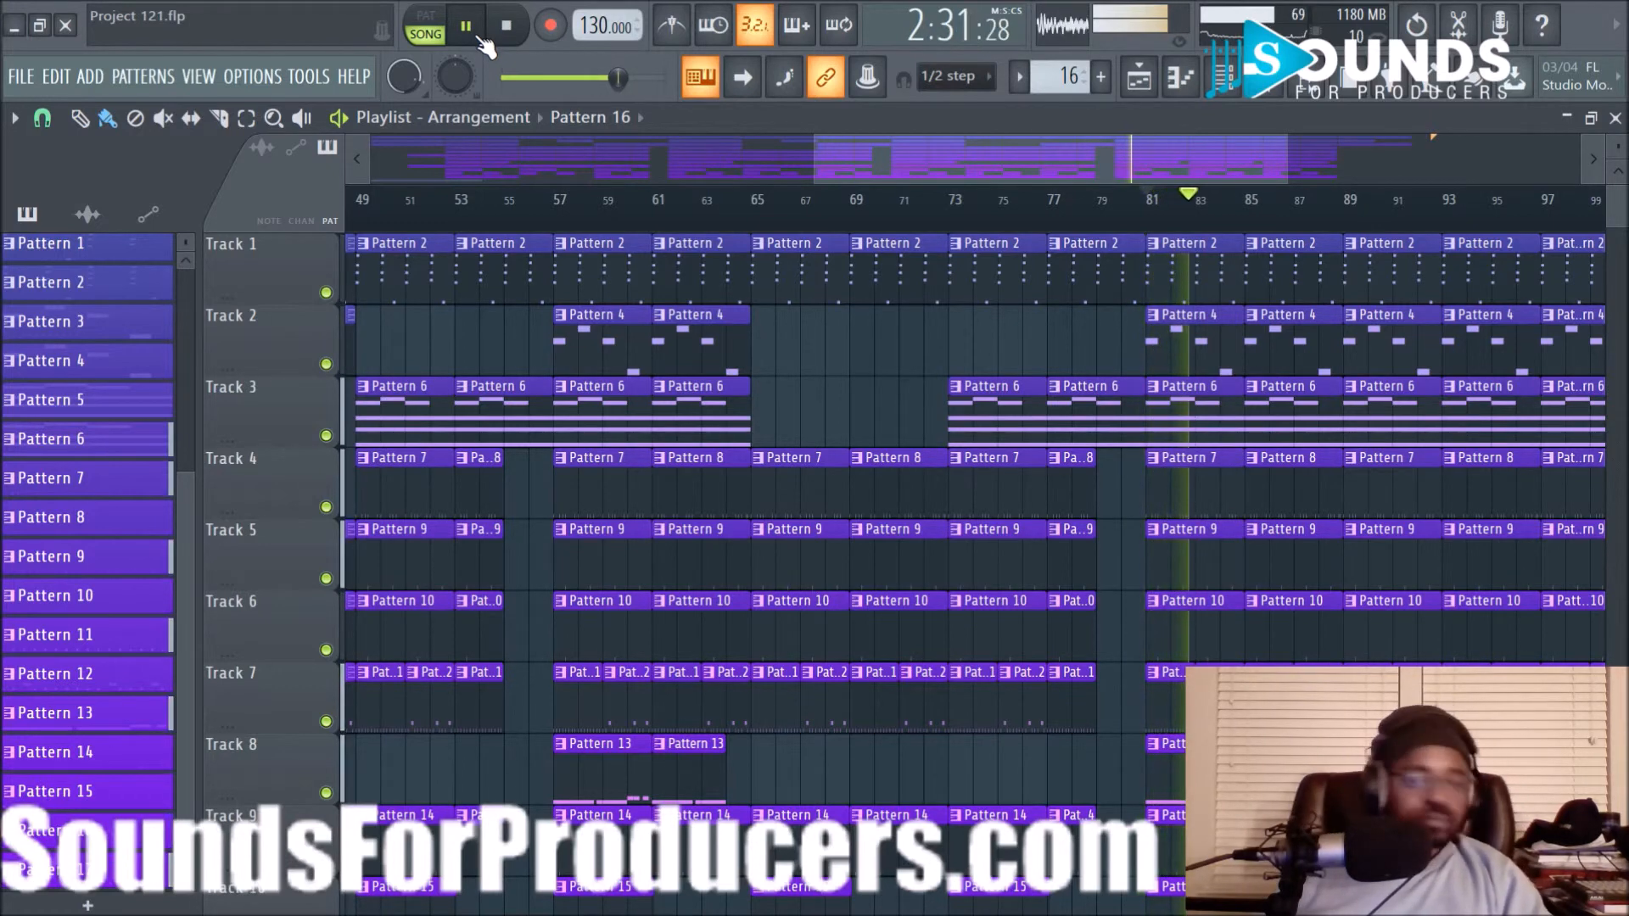
{"action": "left_click", "coordinate": [510, 31]}
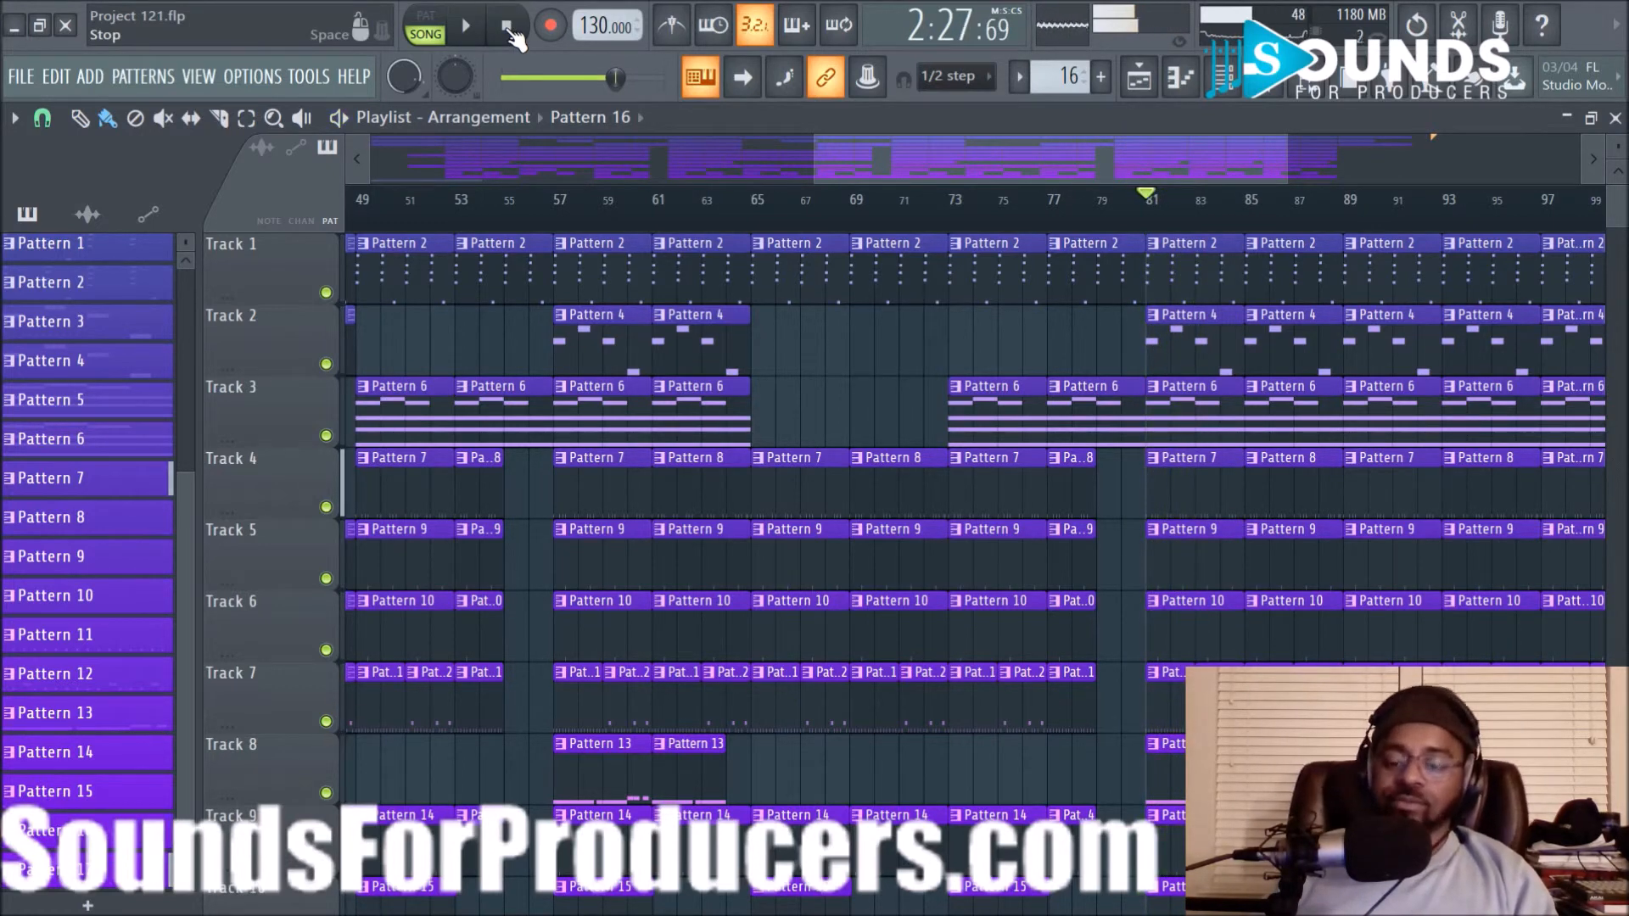